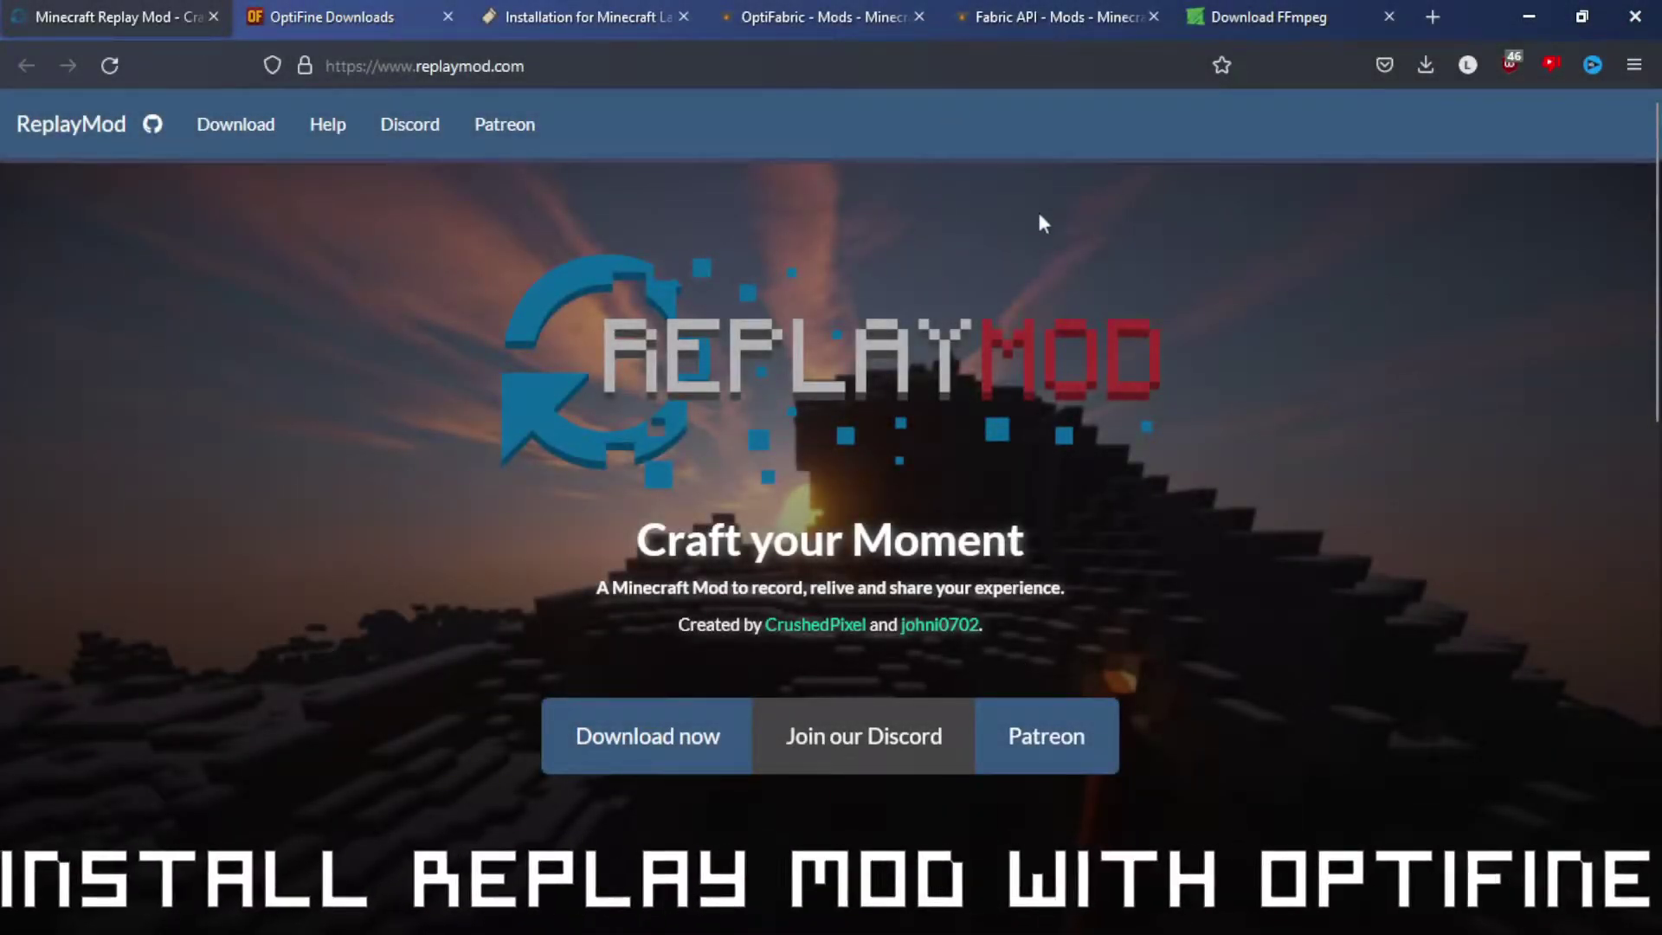
- Look through the open download pages for OptiFine, the Fabric installer, OptiFabric, Fabric API and FFmpeg
left_click(400, 7)
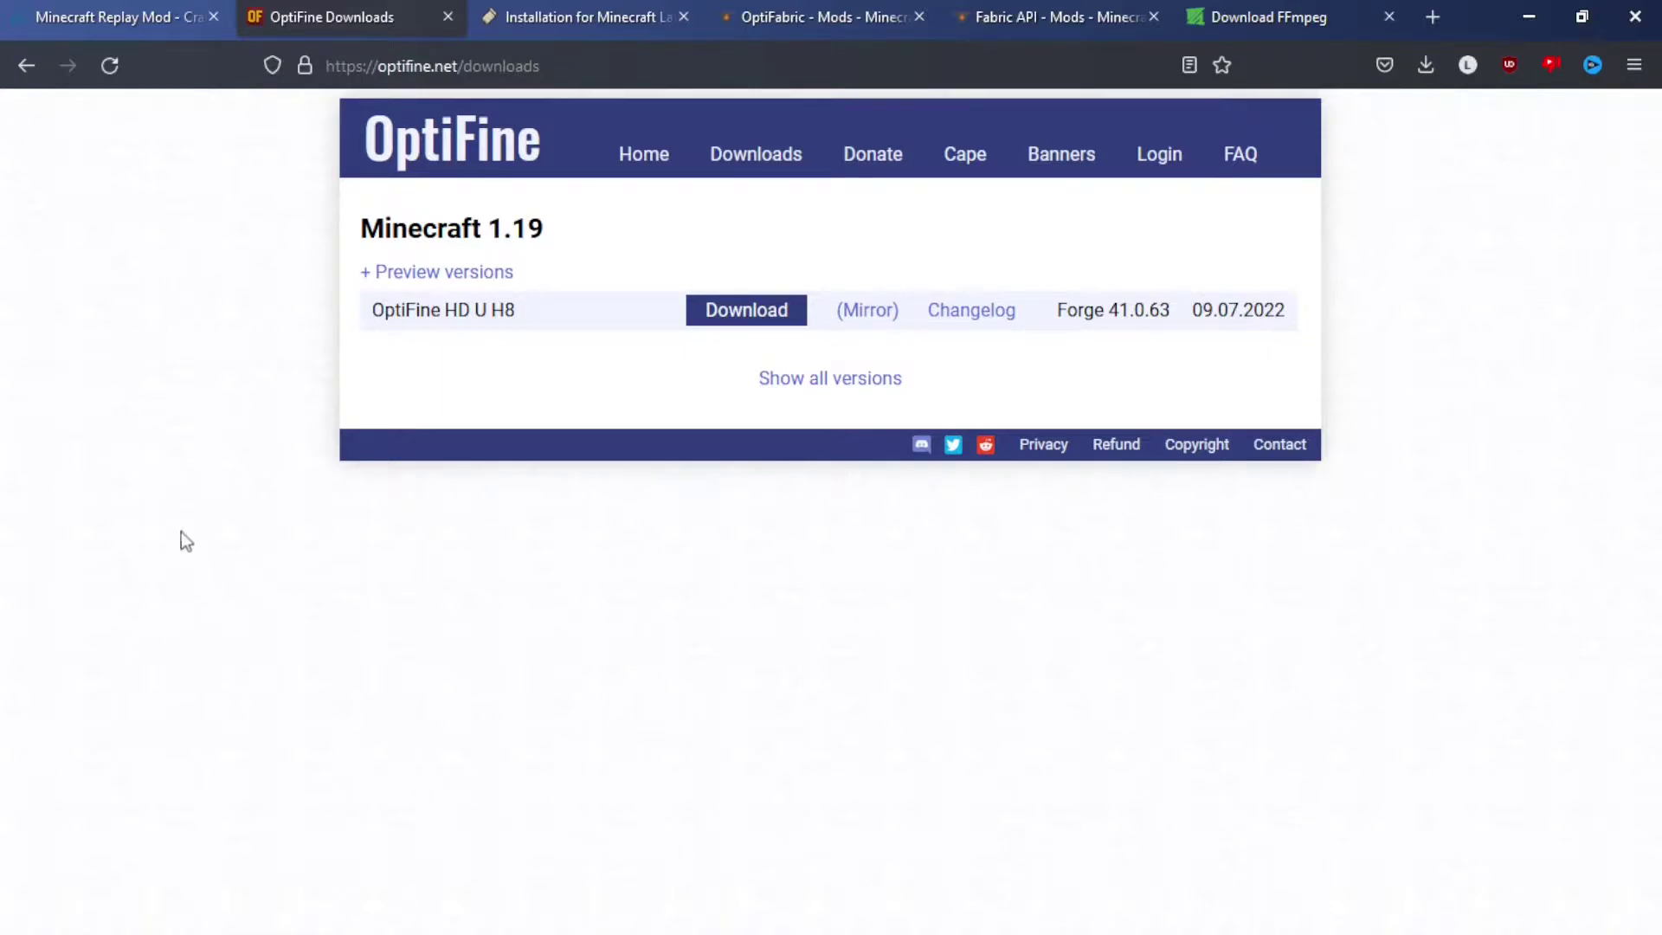
key("ctrl+shift+Tab")
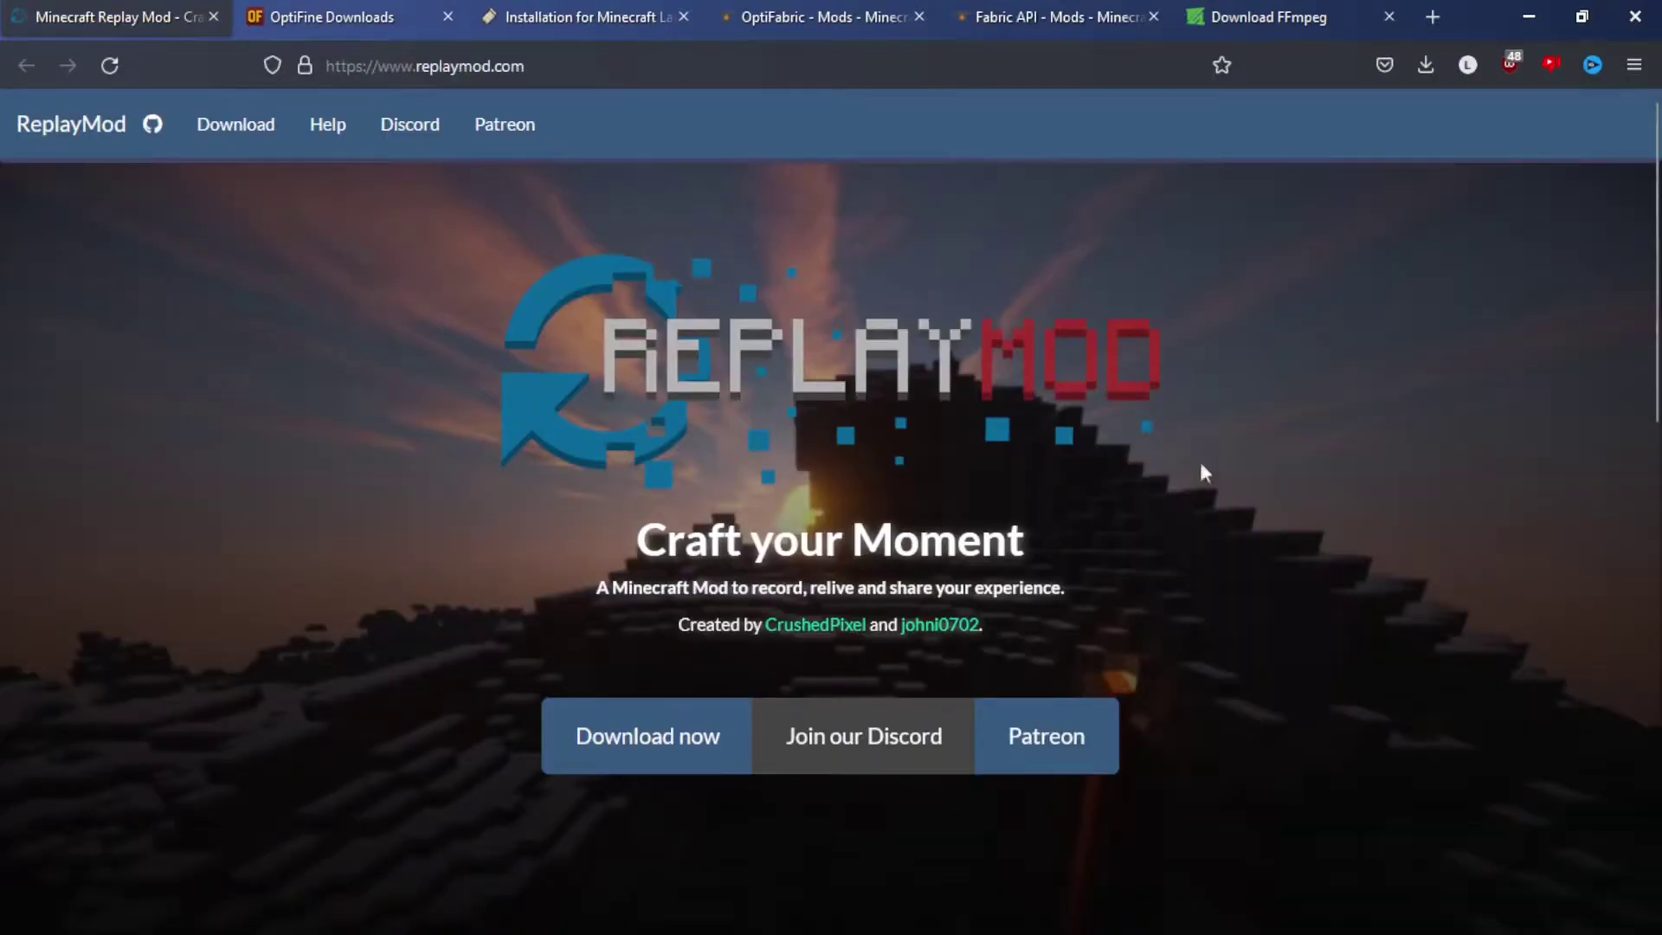
key("ctrl+Tab")
key("ctrl+Tab")
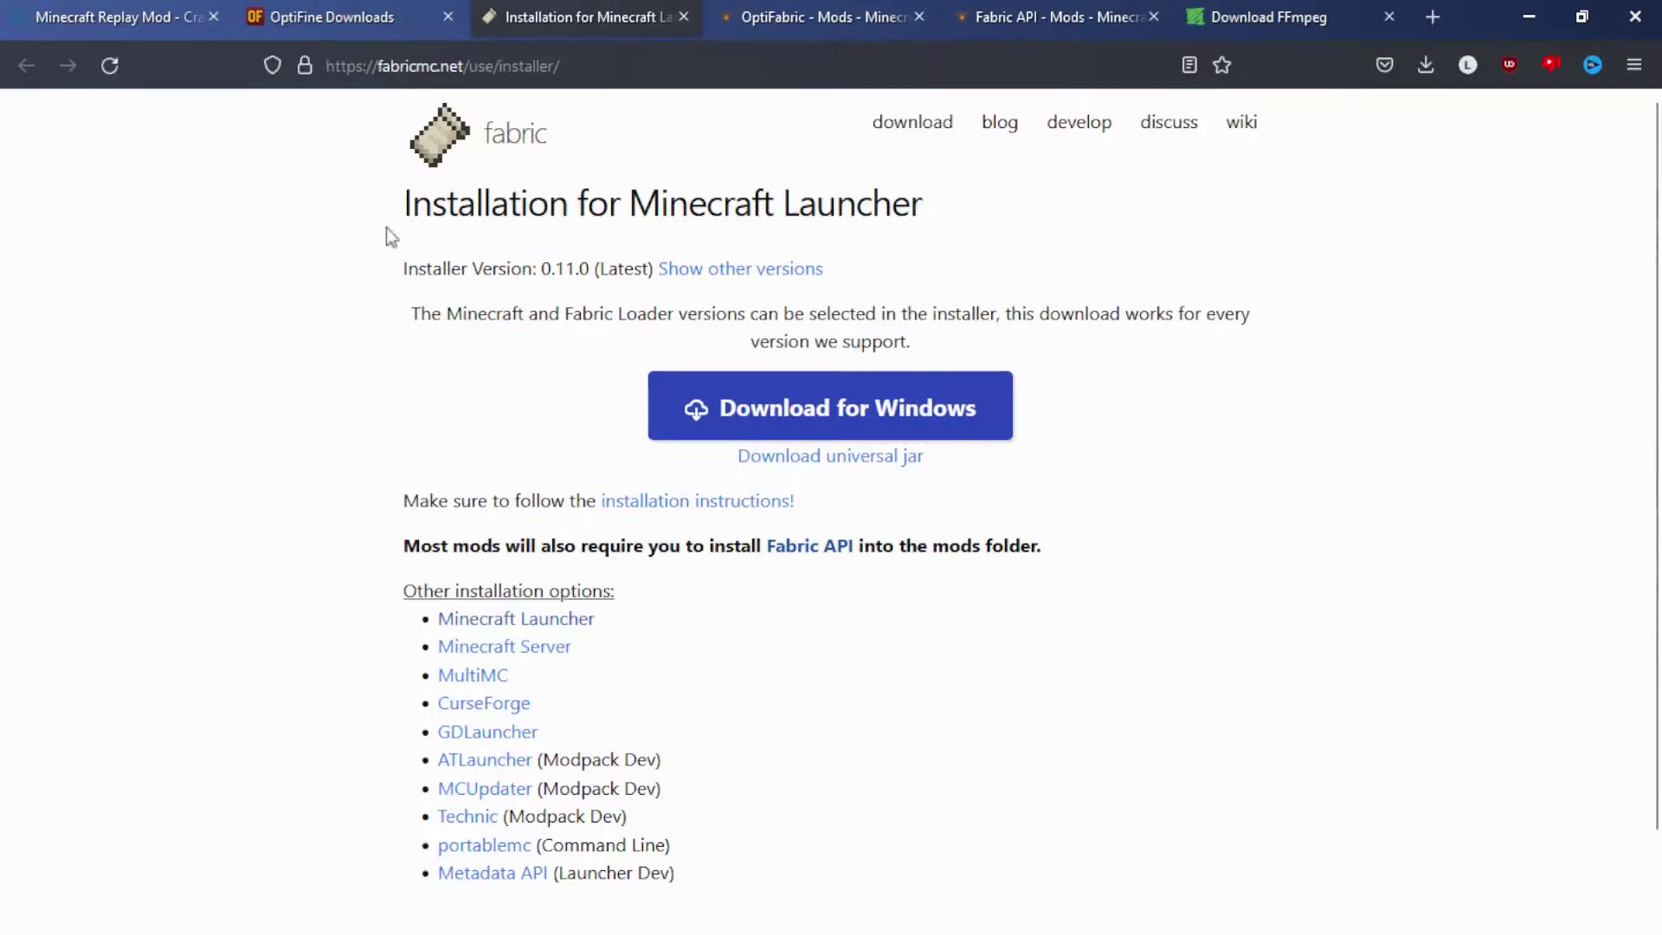
key("ctrl+Tab")
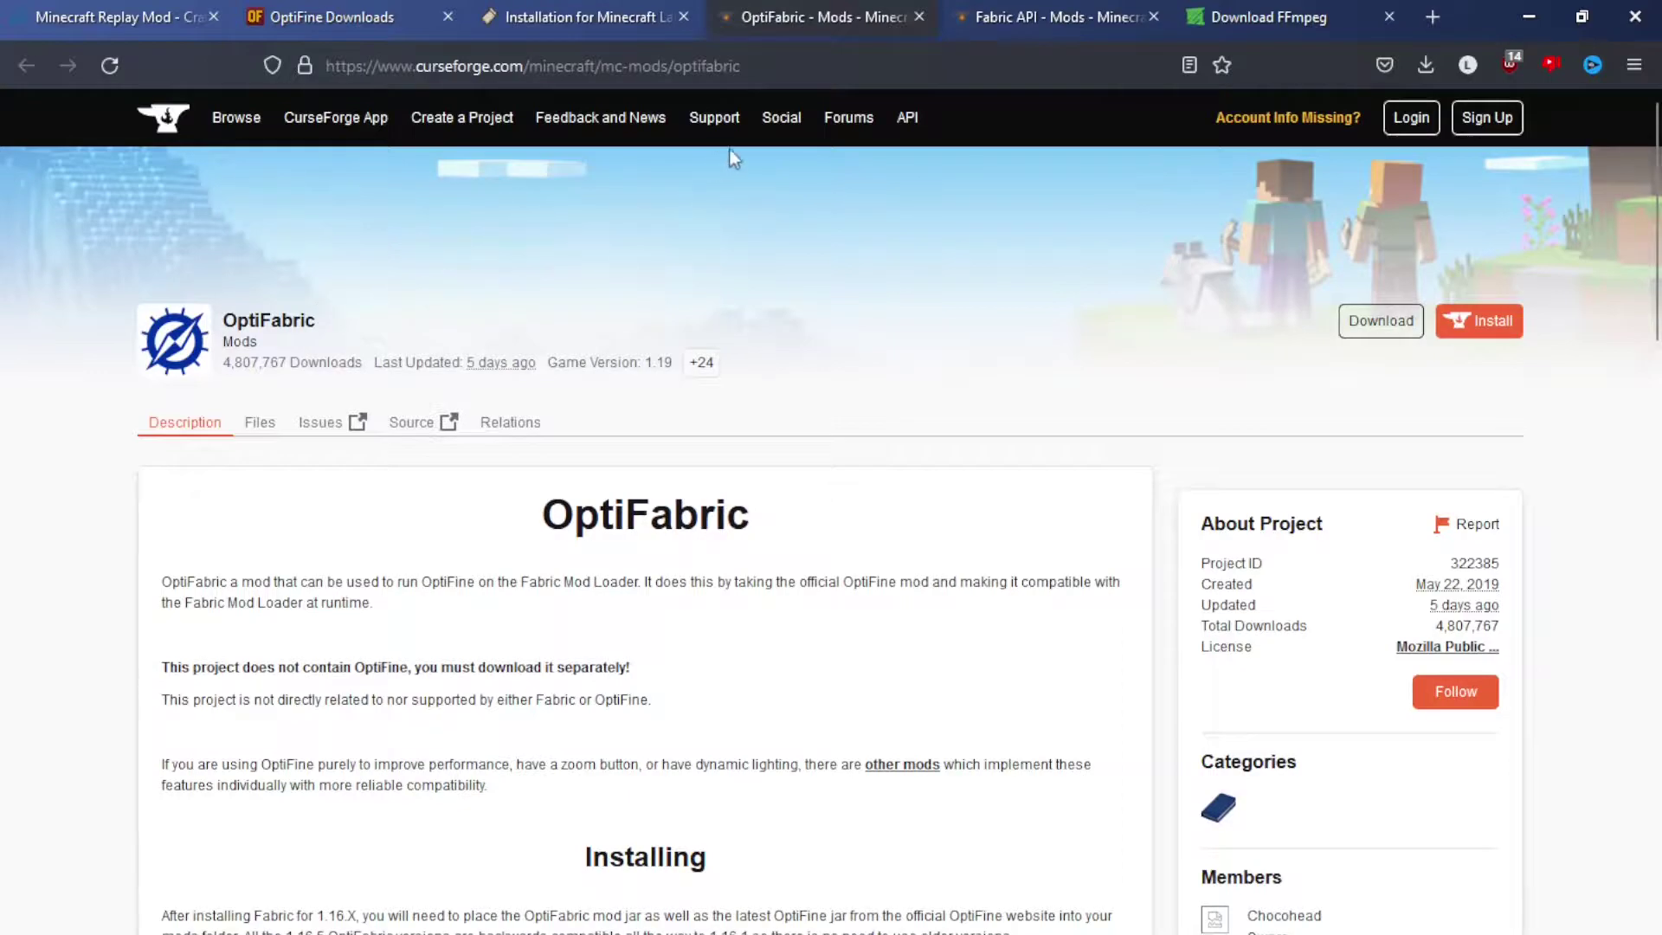
left_click(1015, 33)
left_click(1252, 14)
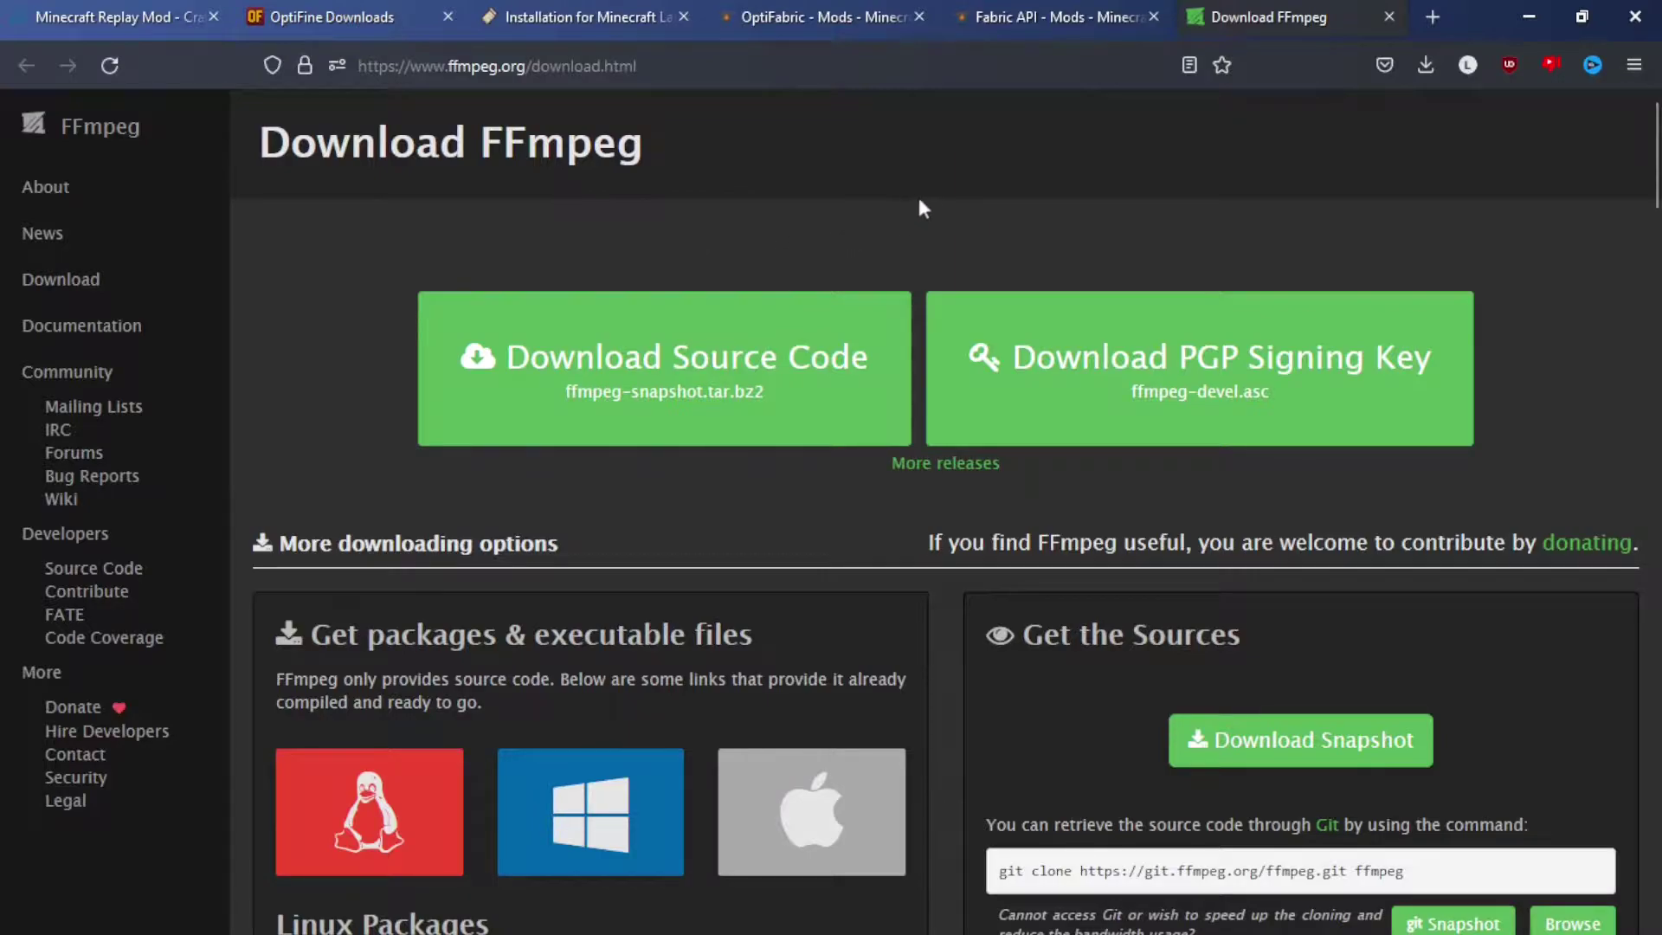
- Open the Replay Mod downloads page and locate the Minecraft 1.19 version
key("ctrl+Tab")
left_click(619, 755)
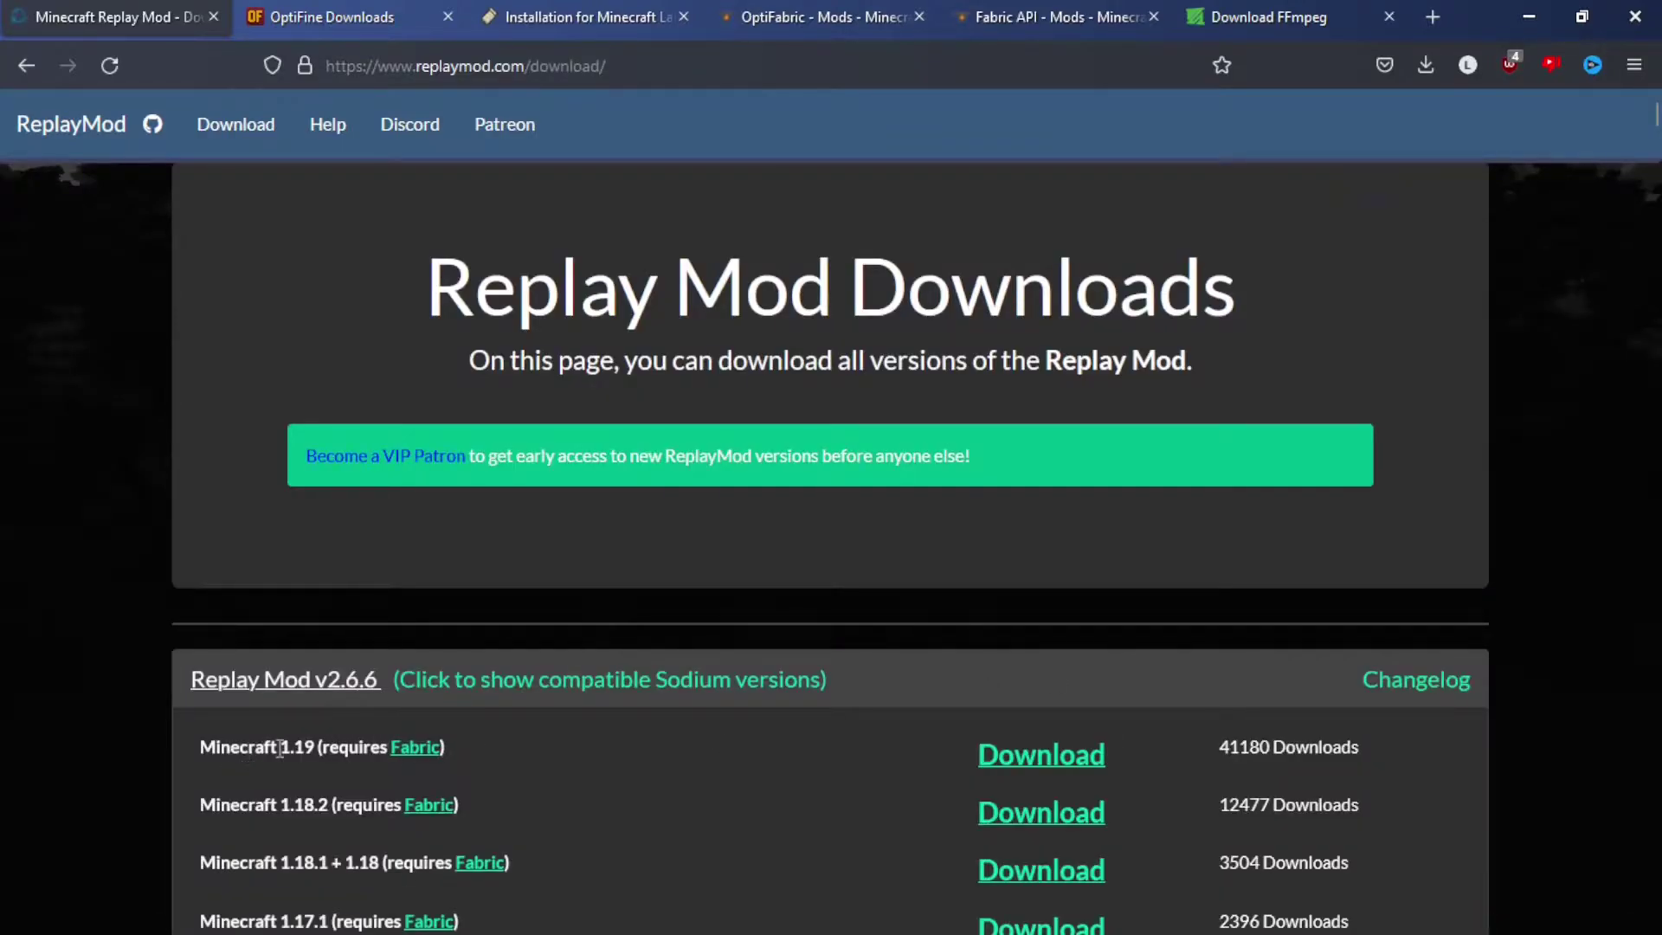
left_click_drag(281, 748, 315, 748)
- Browse all OptiFine versions and download OptiFine HD U H8 for Minecraft 1.19
key("ctrl+Tab")
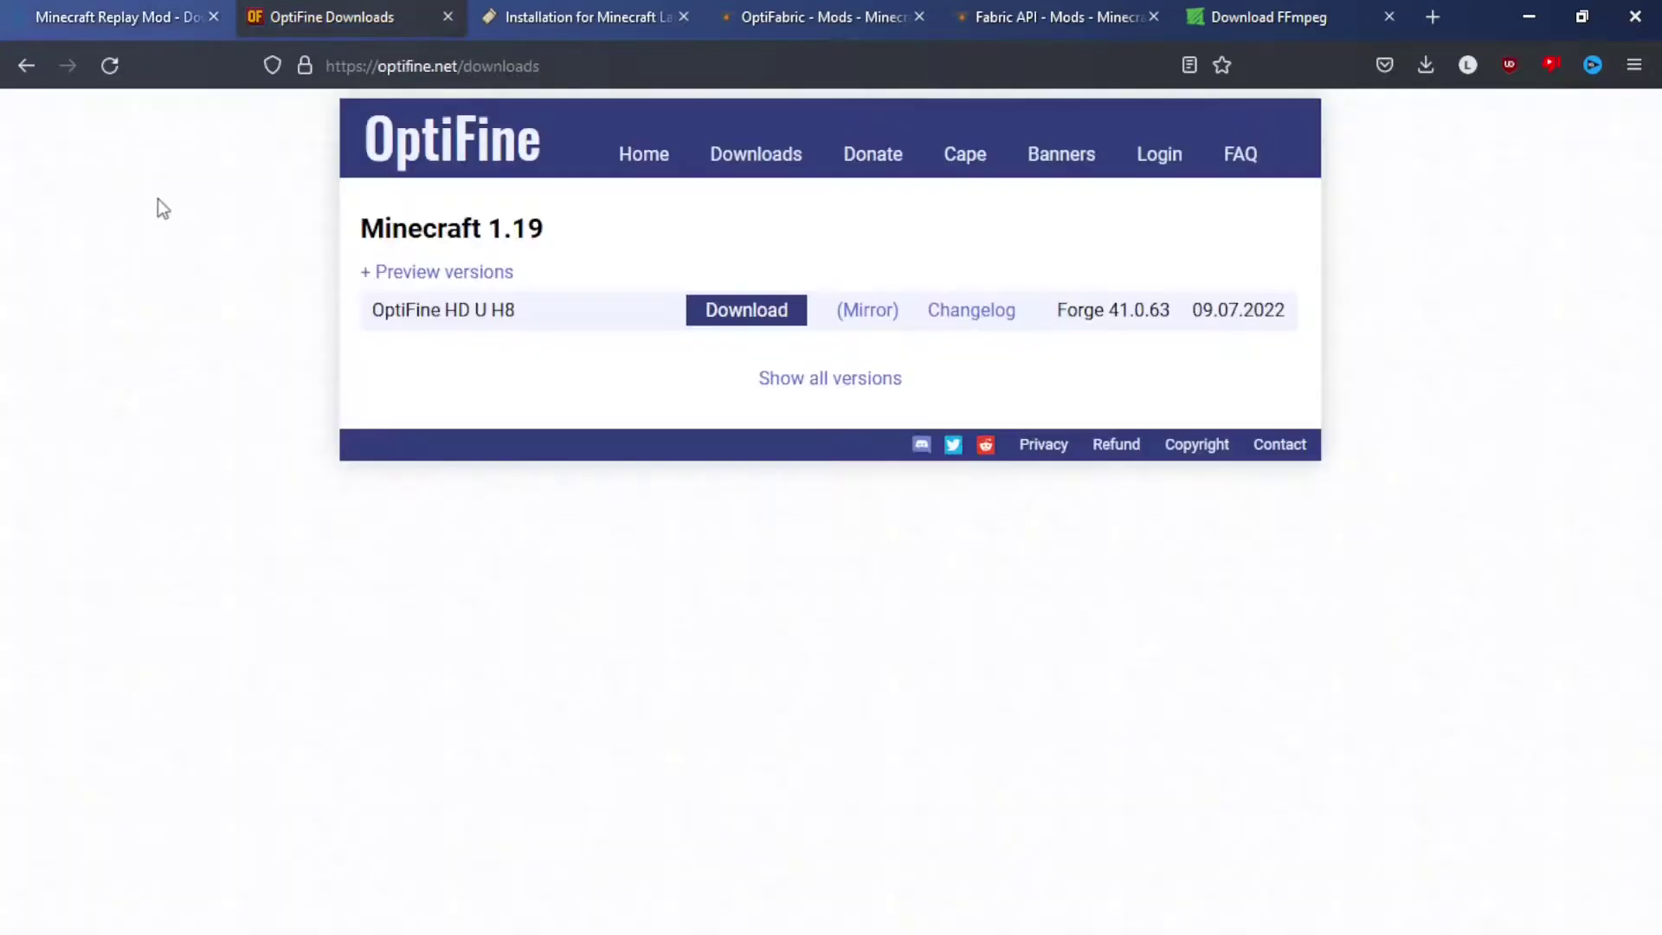
left_click(367, 275)
left_click(361, 269)
scroll(293, 361, "down", 10)
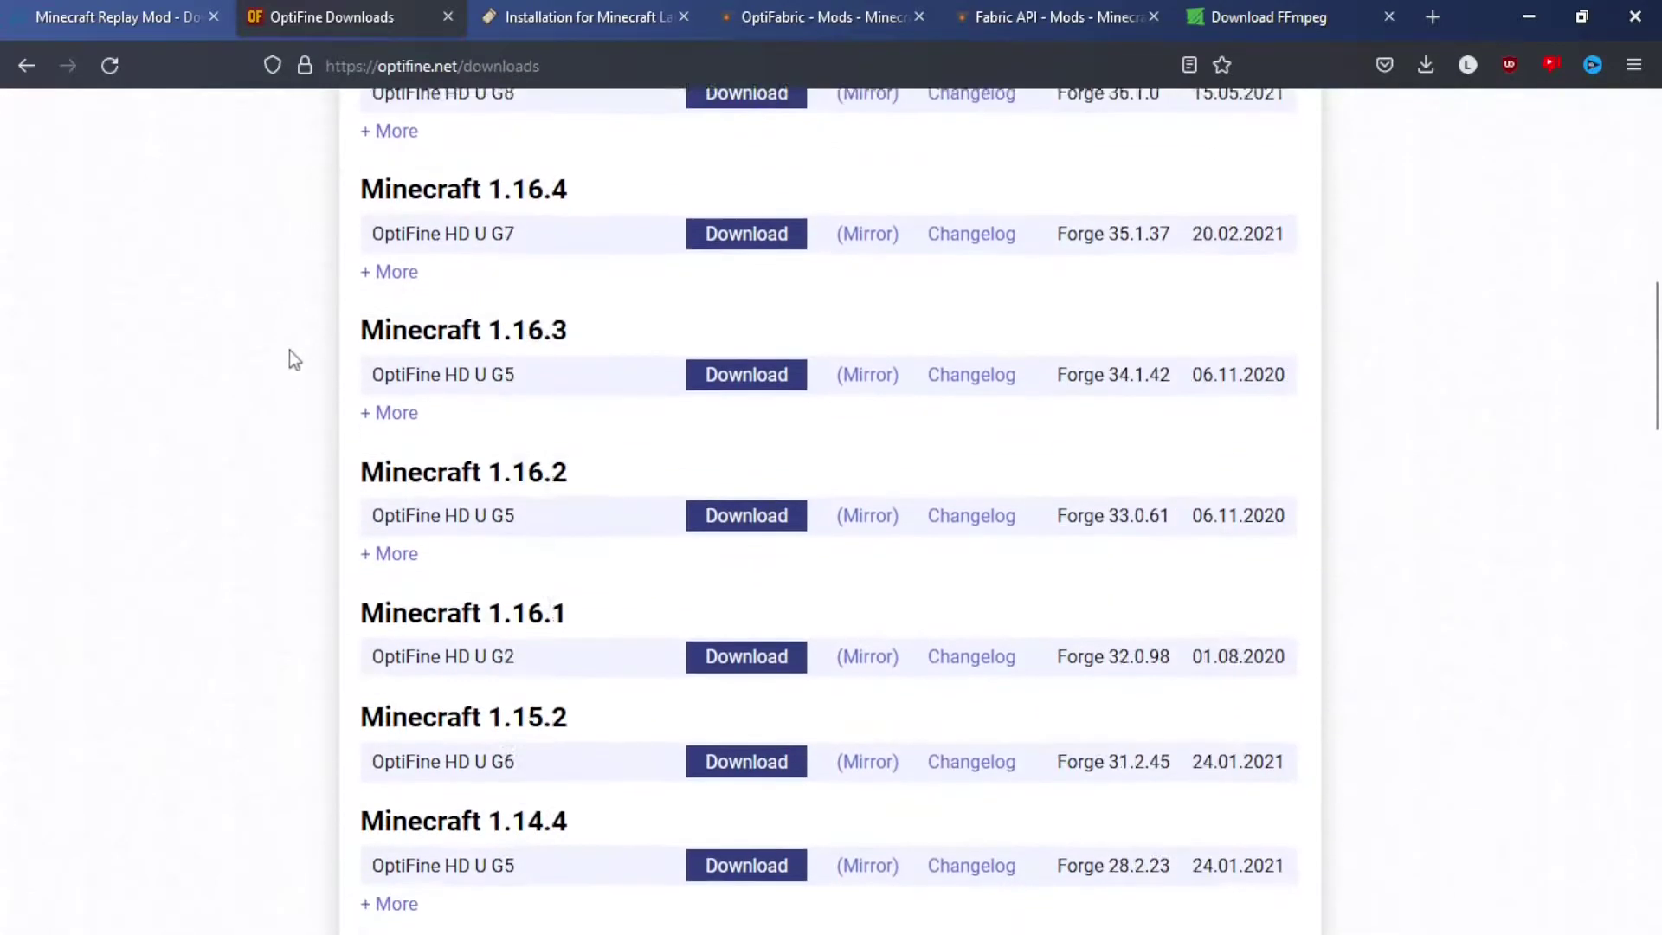
scroll(294, 359, "down", 12)
scroll(261, 343, "up", 20)
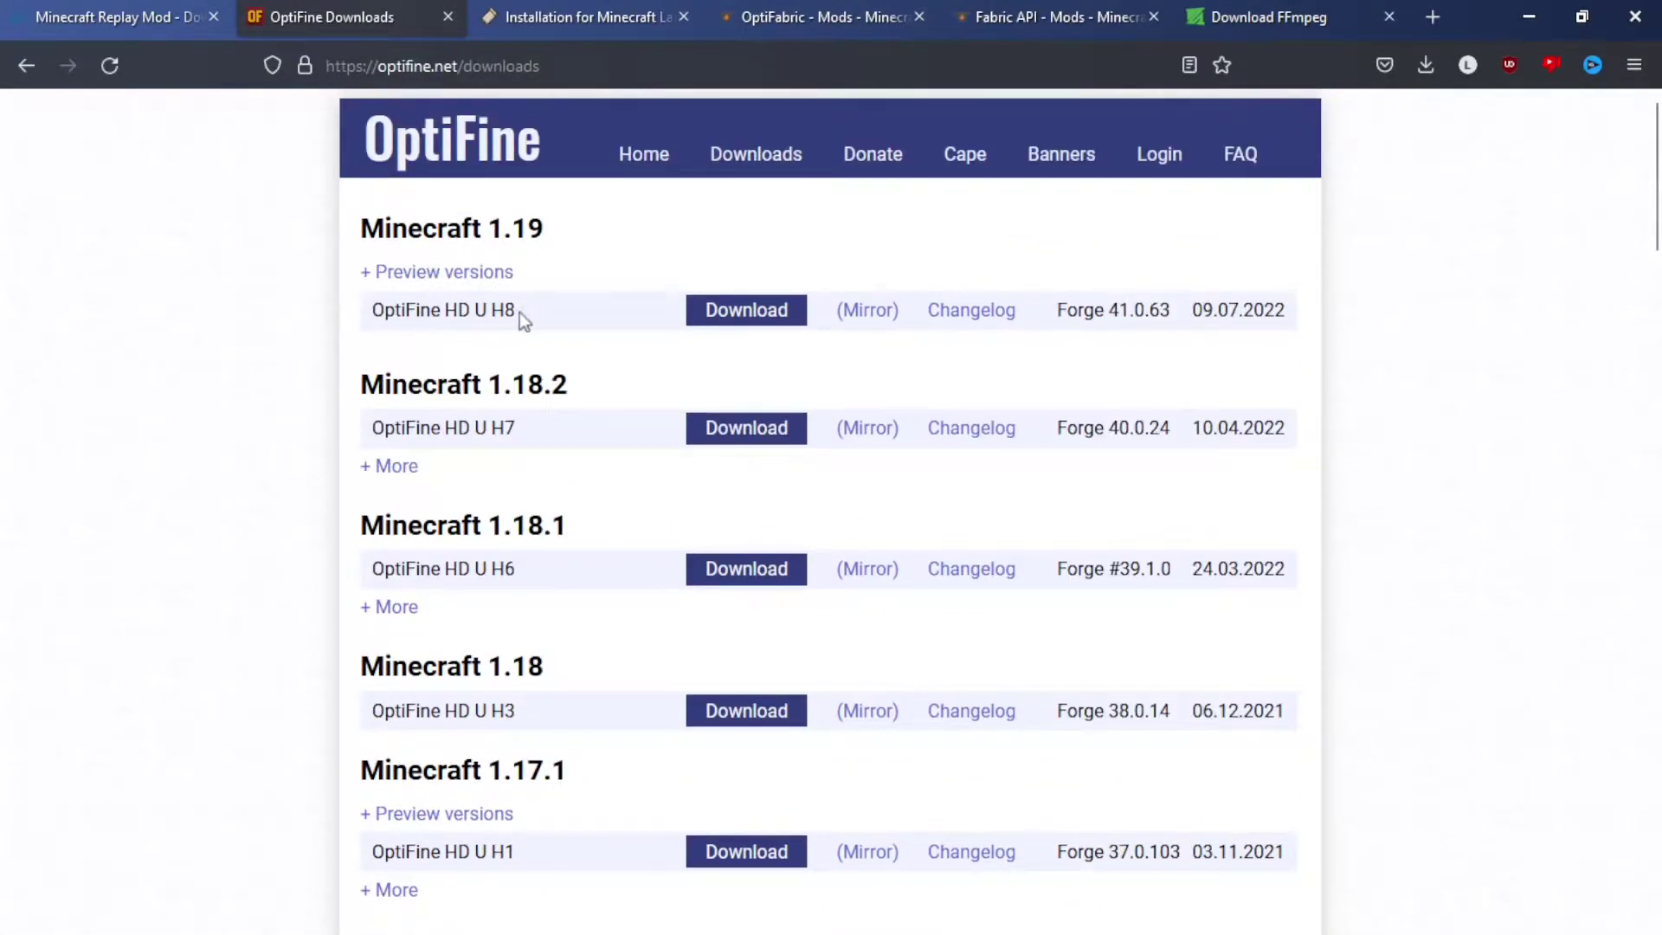
left_click(746, 310)
left_click(835, 336)
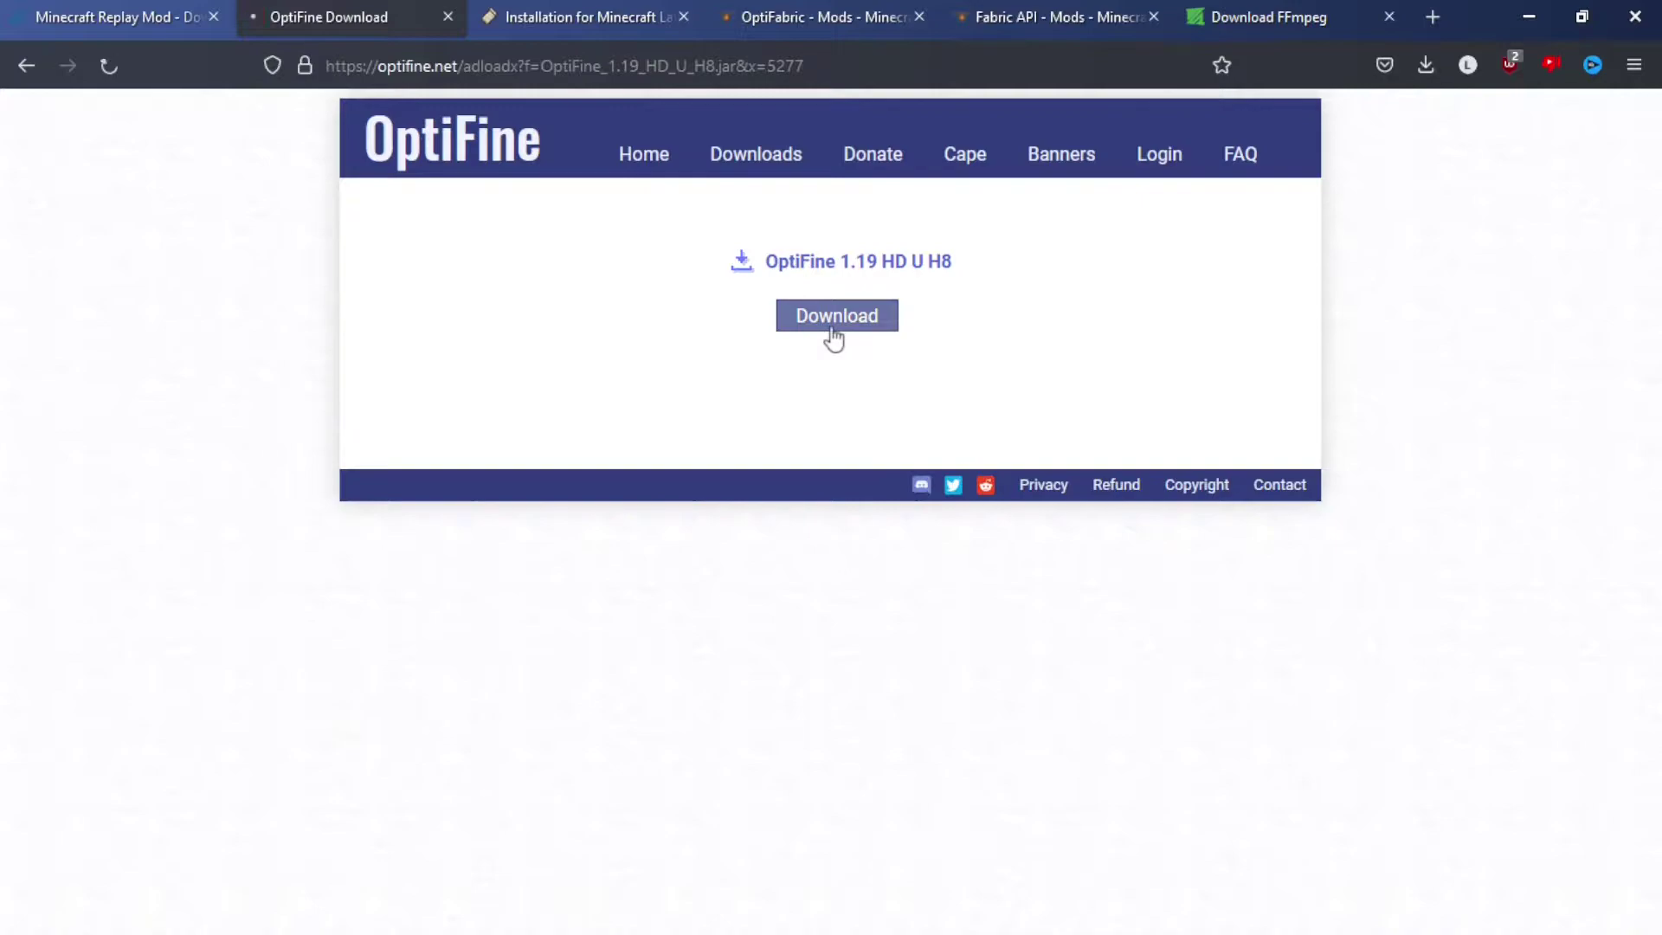
- Visit the Fabric installer page, check OptiFabric's supported game version, and open the OptiFabric files list
key("ctrl+Tab")
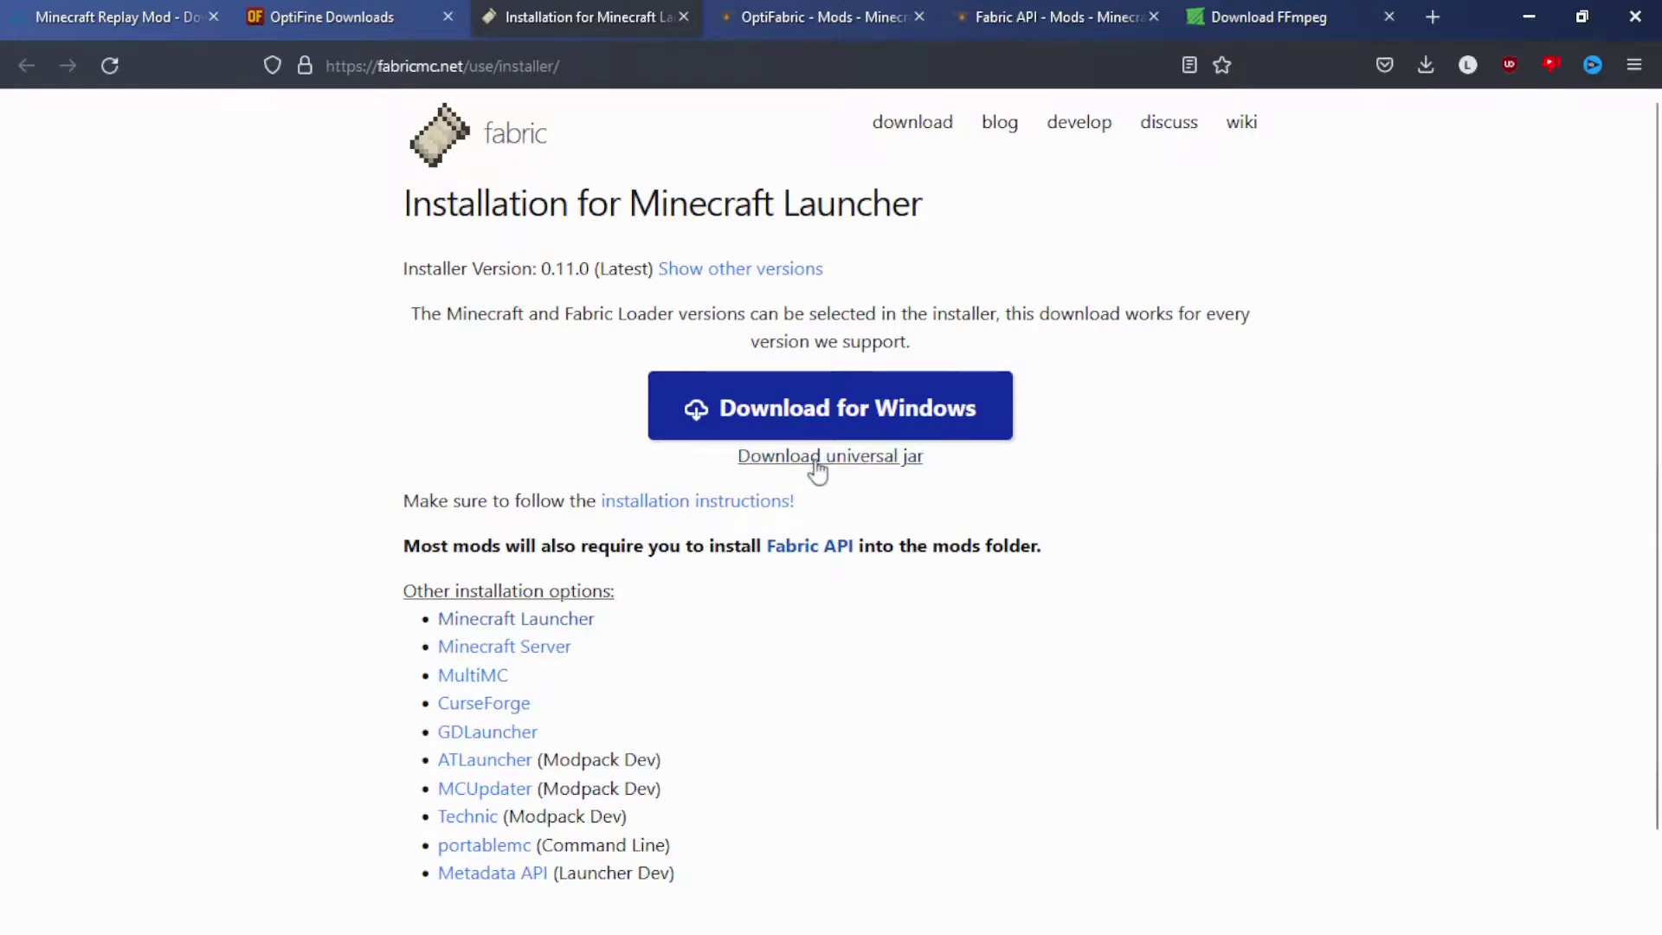
key("ctrl+Tab")
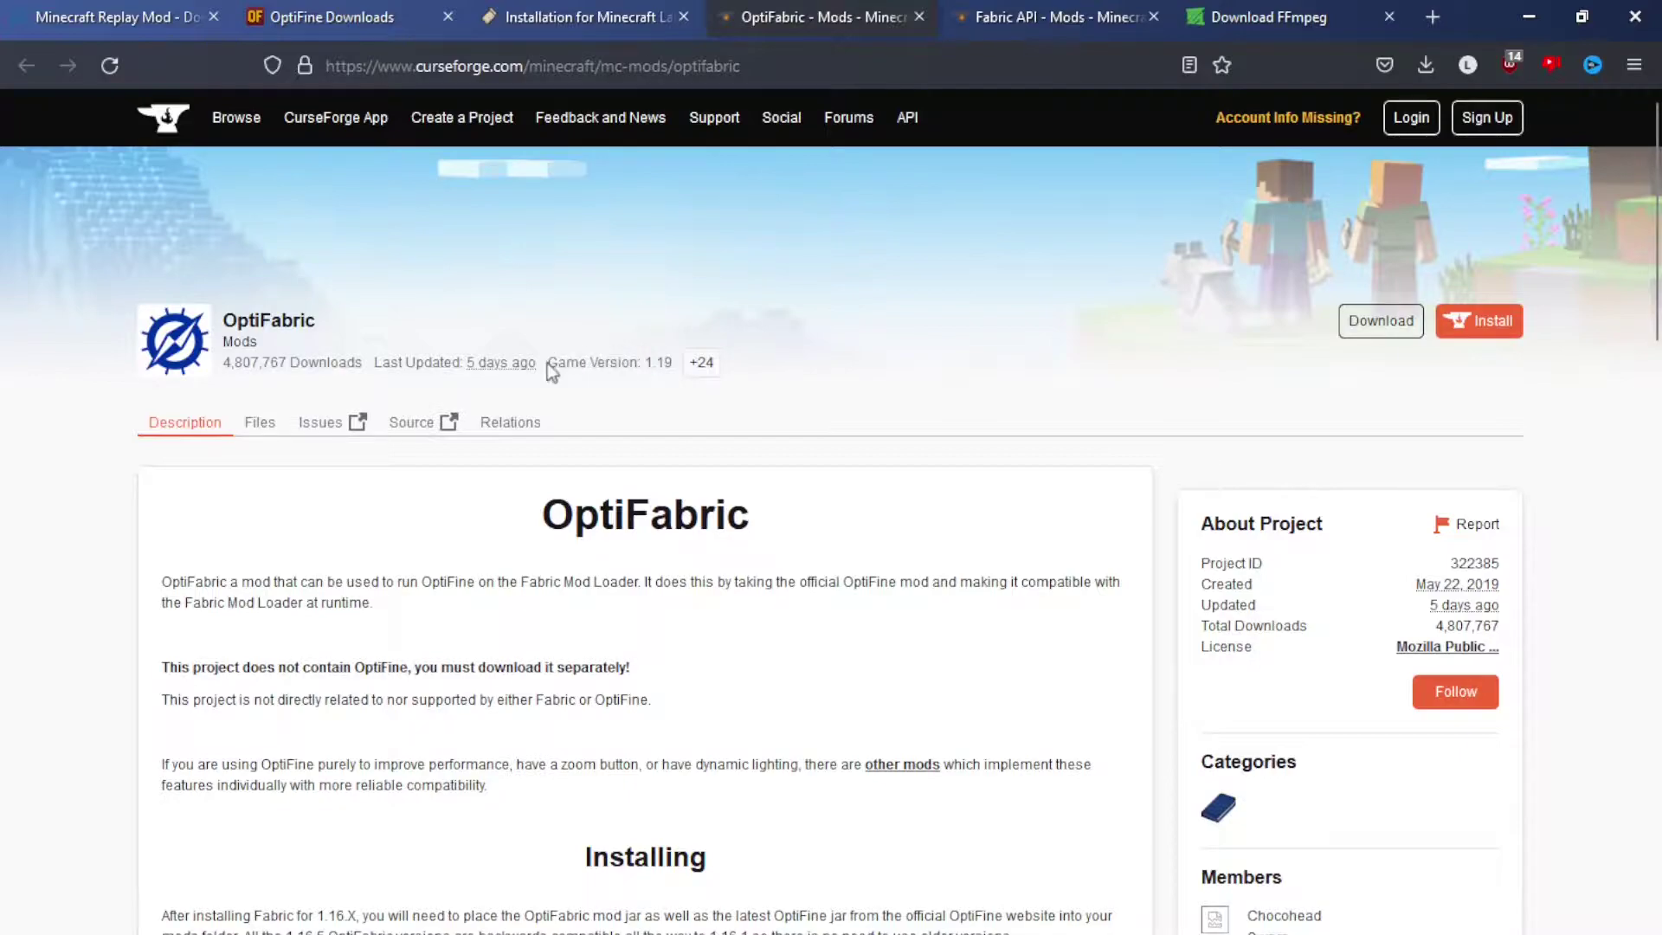
left_click_drag(547, 362, 680, 359)
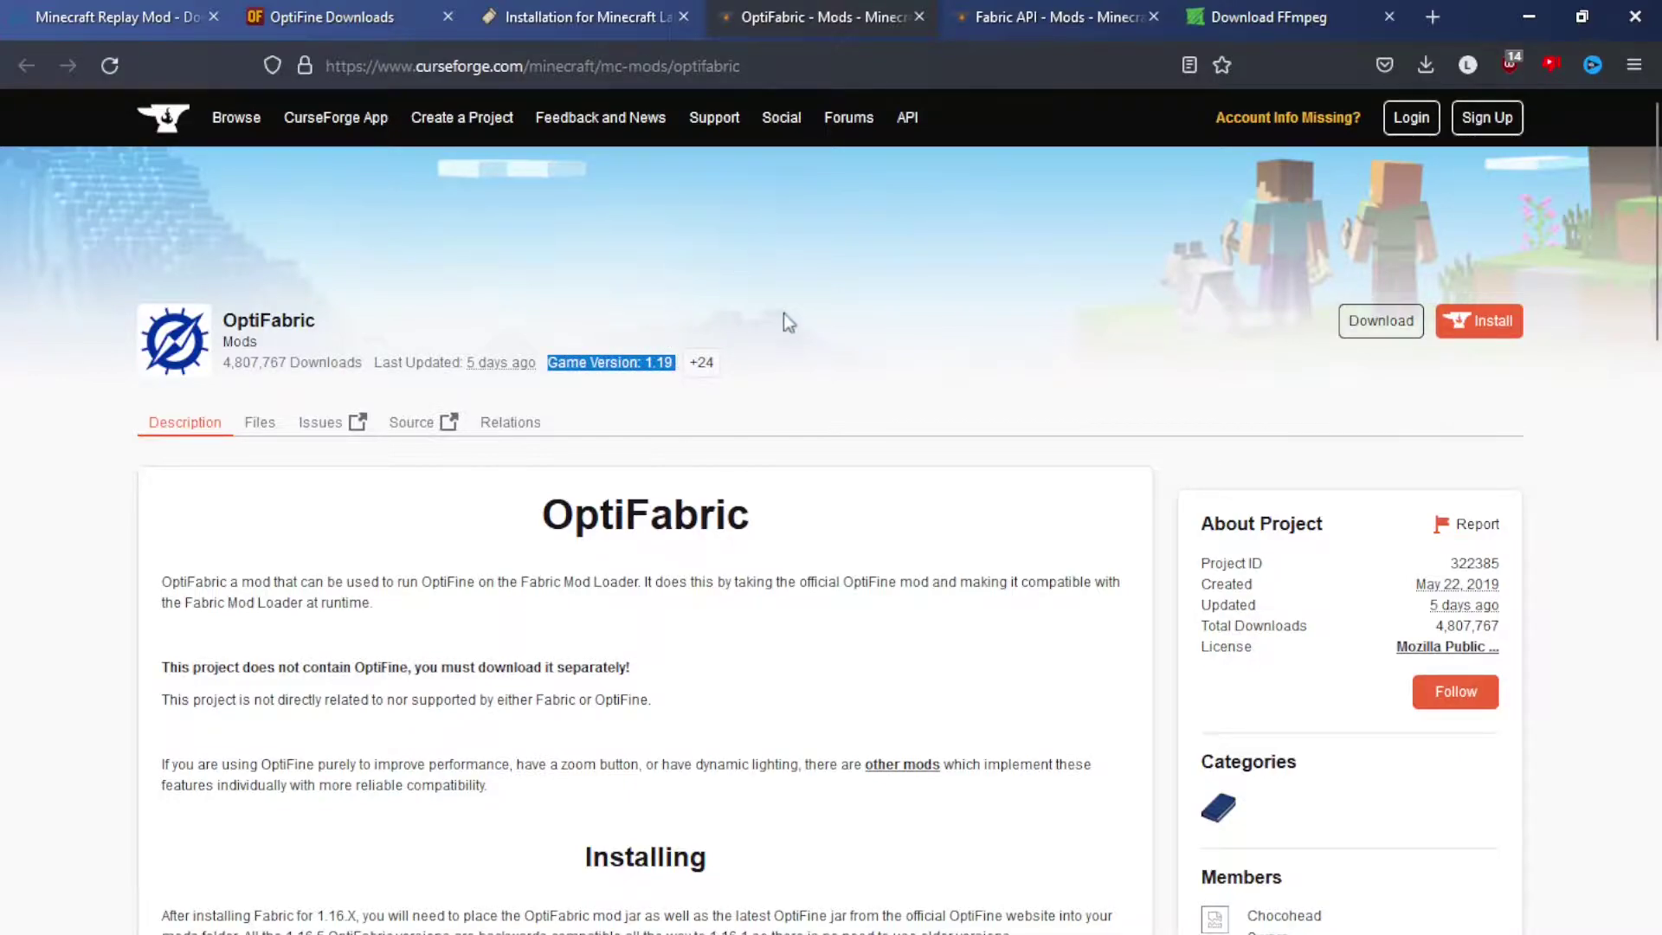
left_click(831, 409)
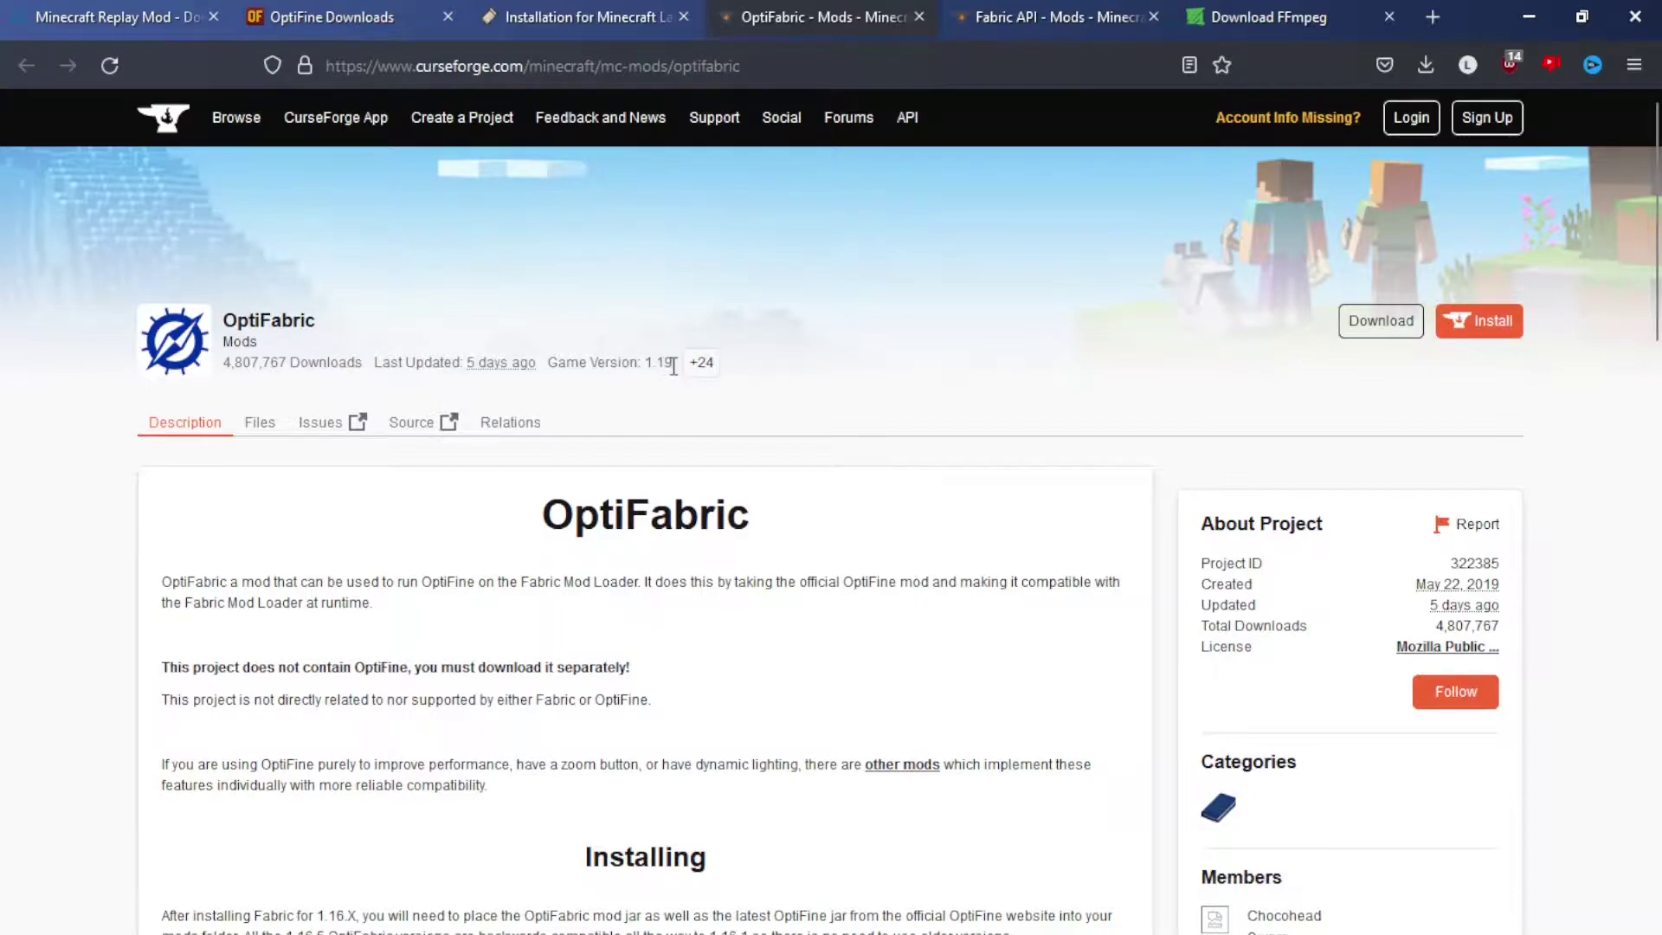
left_click_drag(674, 367, 586, 362)
left_click(413, 445)
left_click(258, 424)
- Compare the game versions of the recent OptiFabric files and download OptiFabric-v1.13.5 for Minecraft 1.19
scroll(1160, 362, "down", 4)
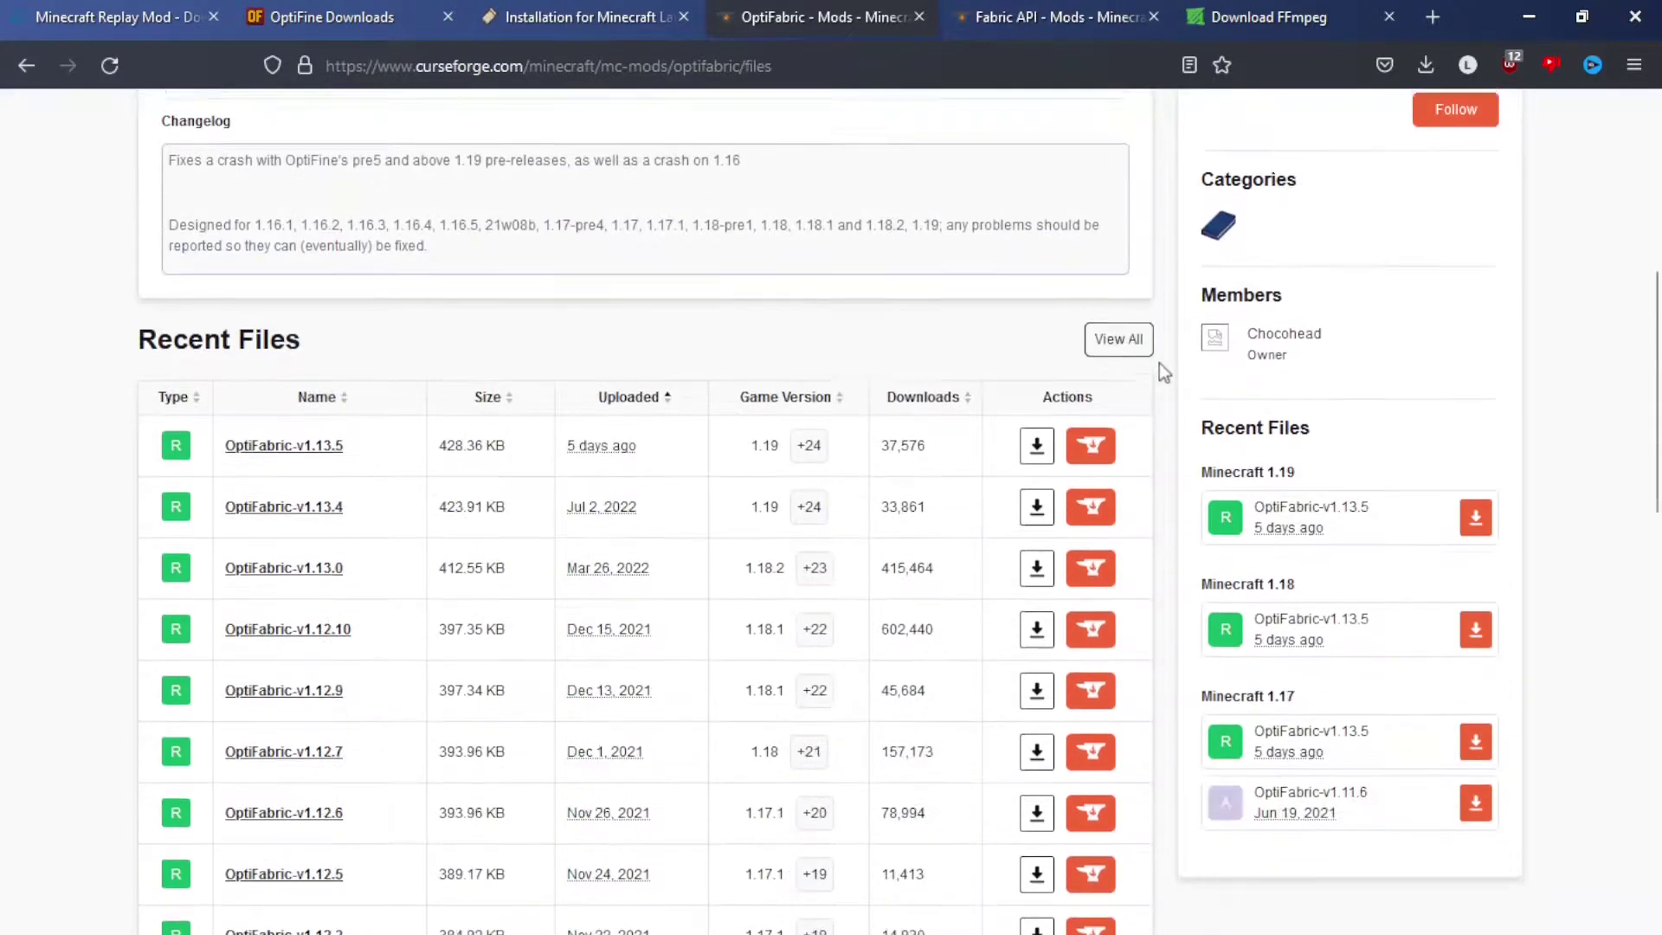
scroll(753, 433, "down", 2)
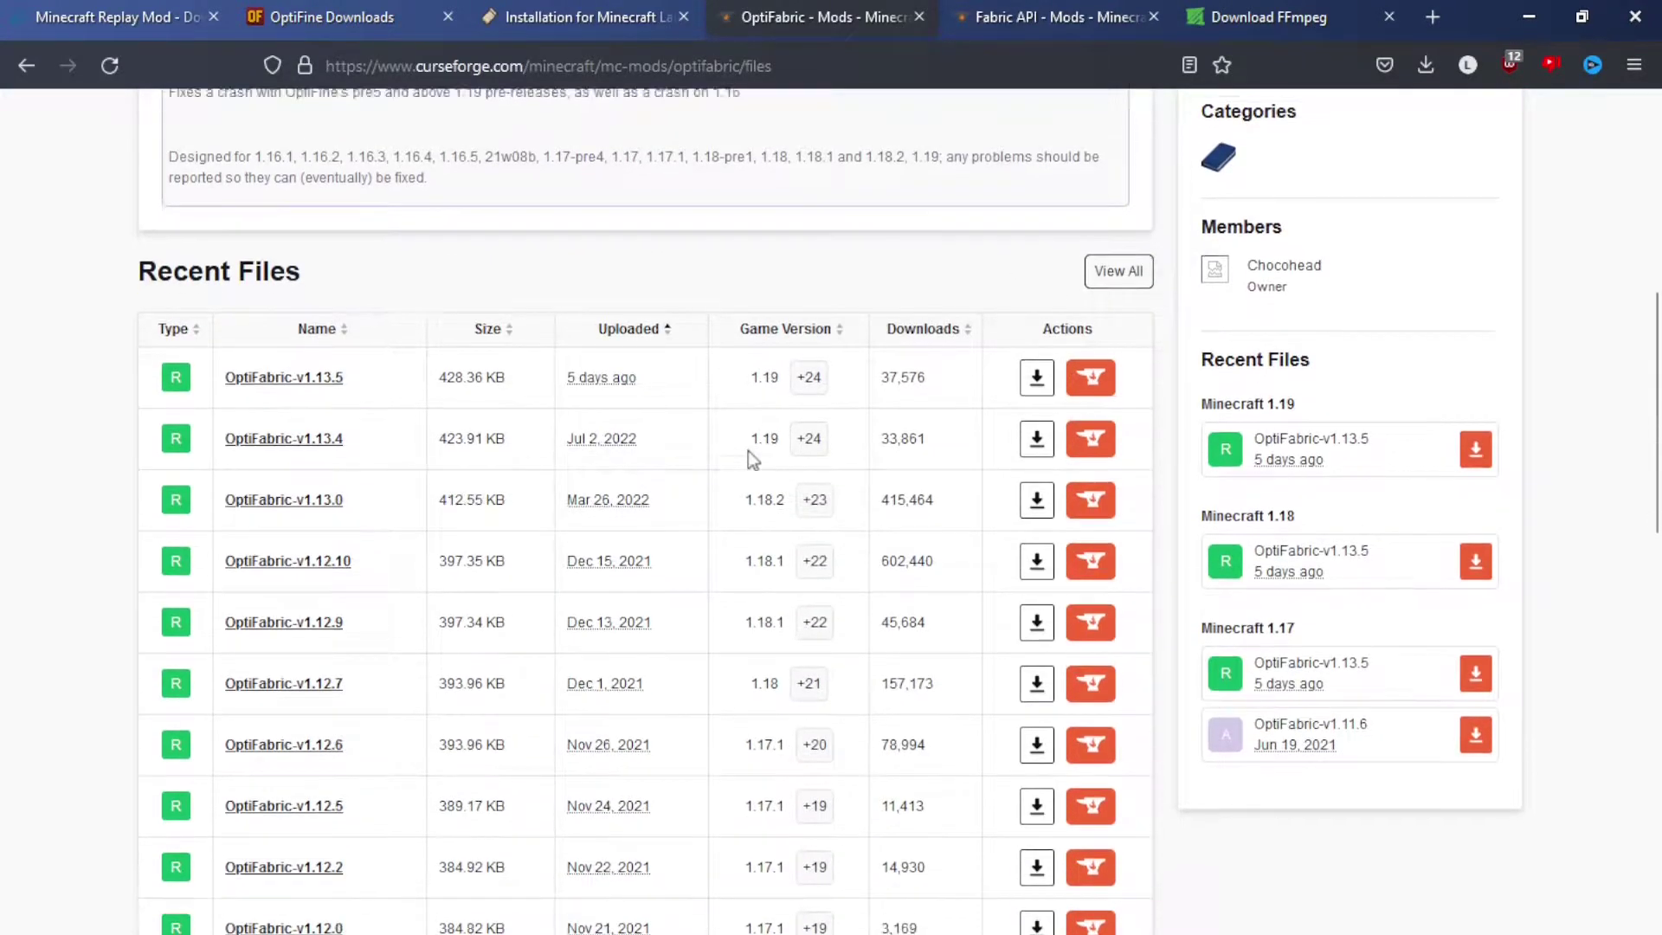
scroll(750, 387, "down", 2)
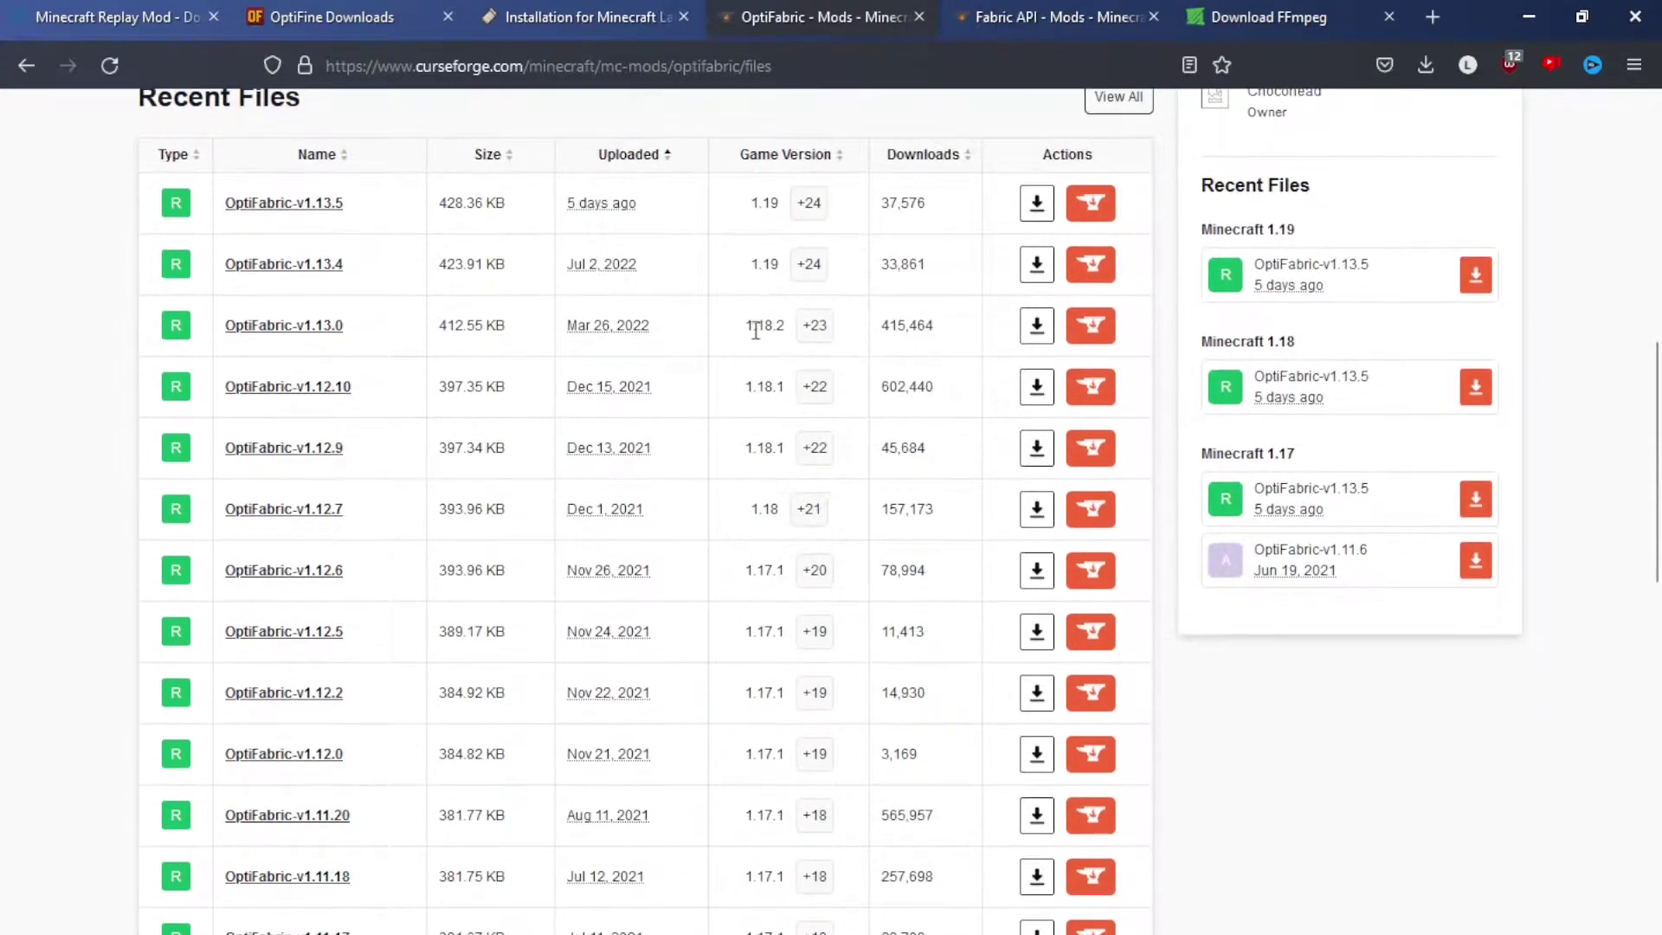
scroll(766, 325, "down", 12)
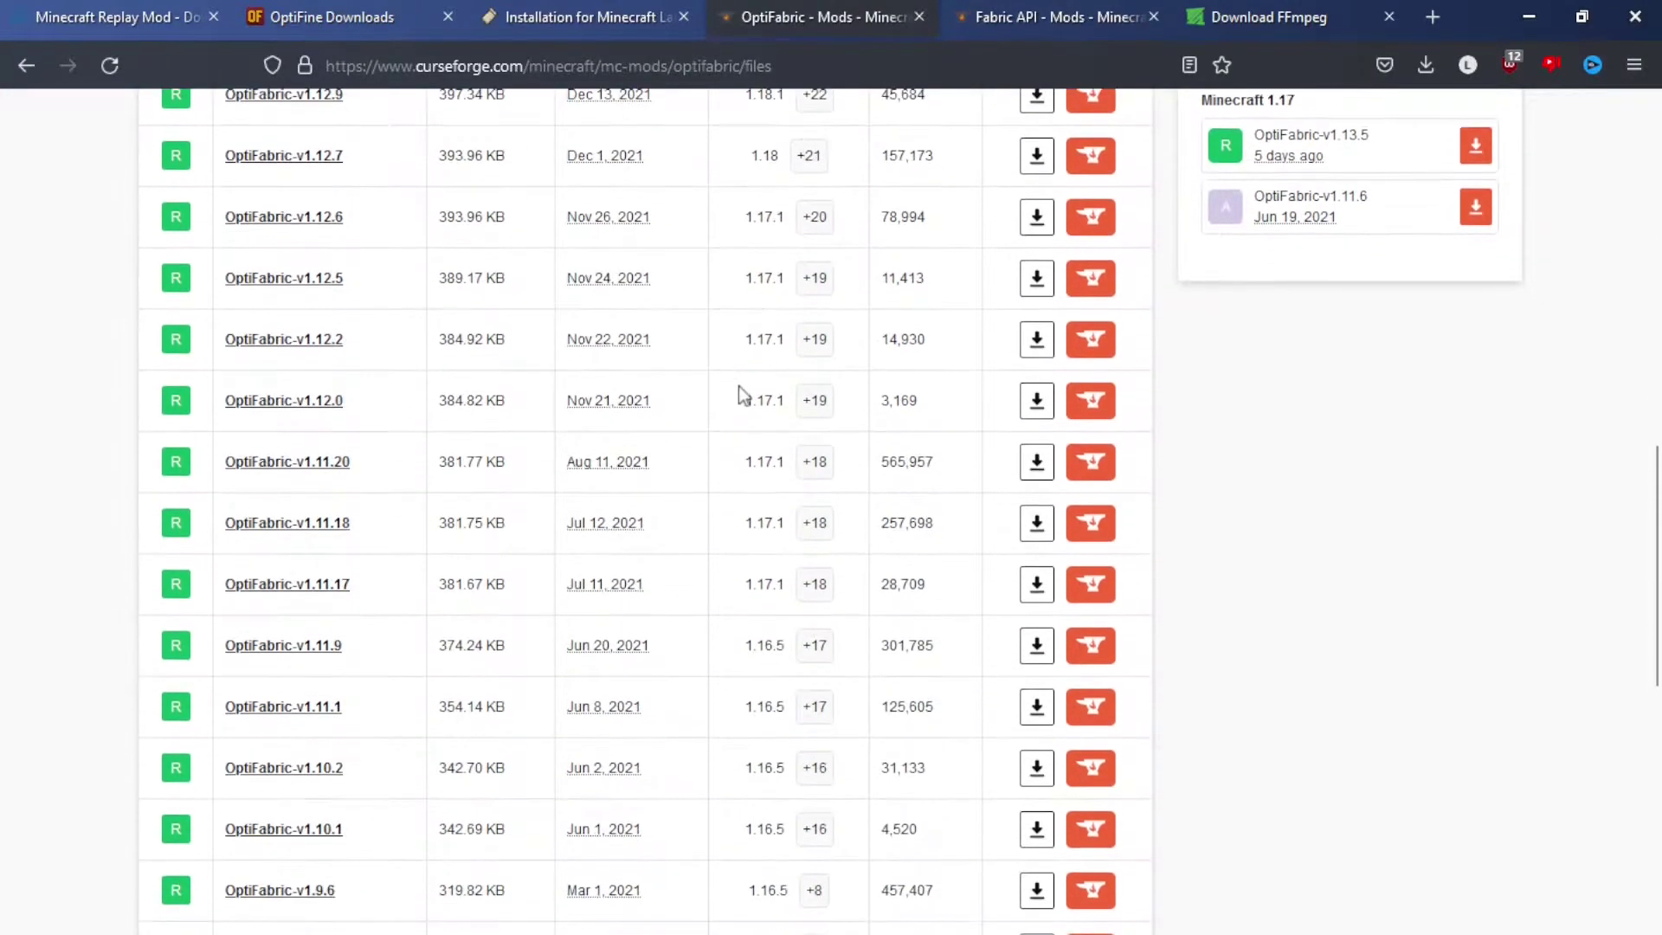
scroll(1205, 465, "up", 14)
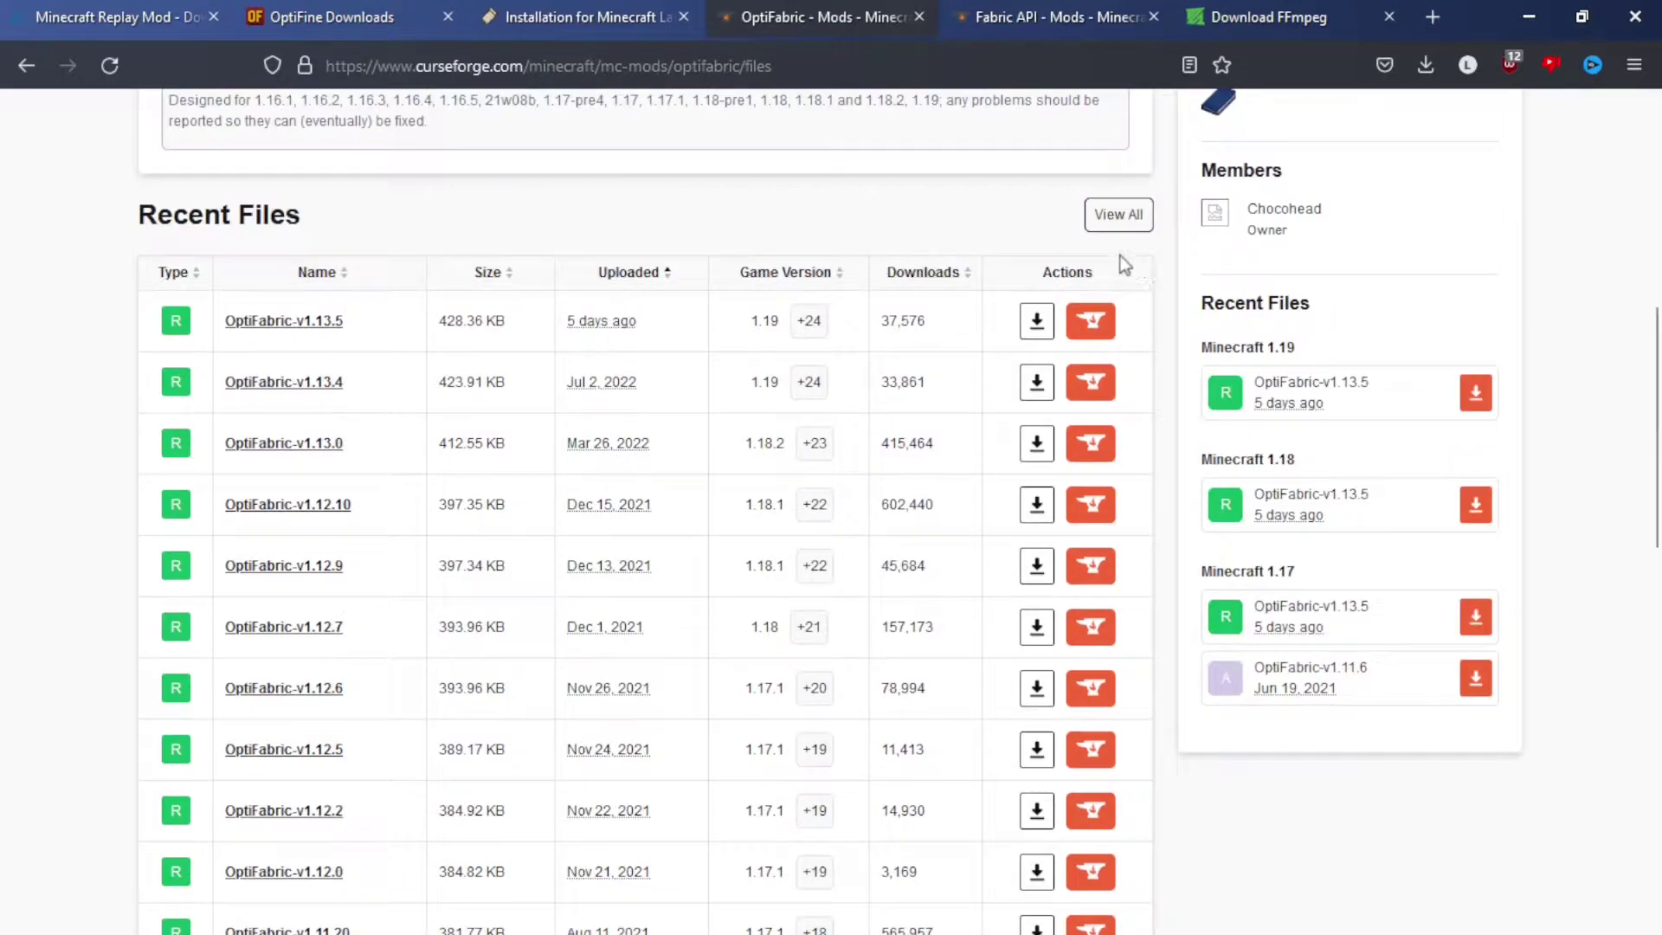
left_click_drag(731, 337, 786, 319)
left_click(727, 446)
left_click_drag(784, 568, 738, 569)
left_click_drag(736, 505, 784, 504)
left_click(744, 355)
double_click(766, 320)
left_click(1036, 330)
- Open the files list of the Fabric API mod on CurseForge
left_click(1056, 17)
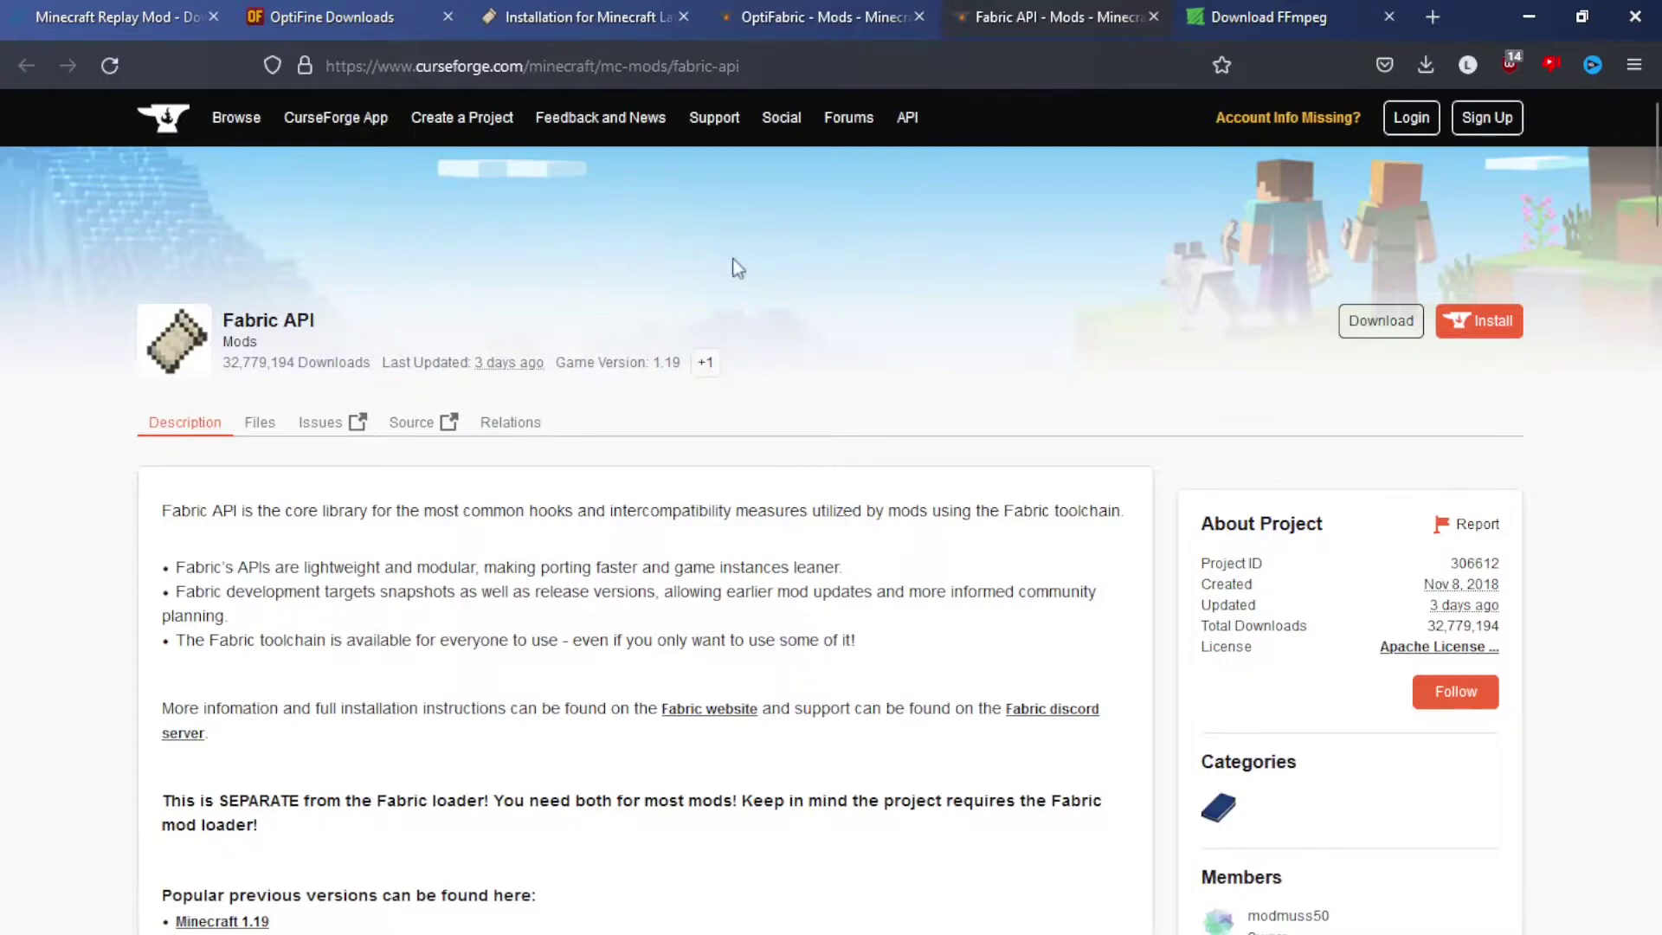
left_click(256, 430)
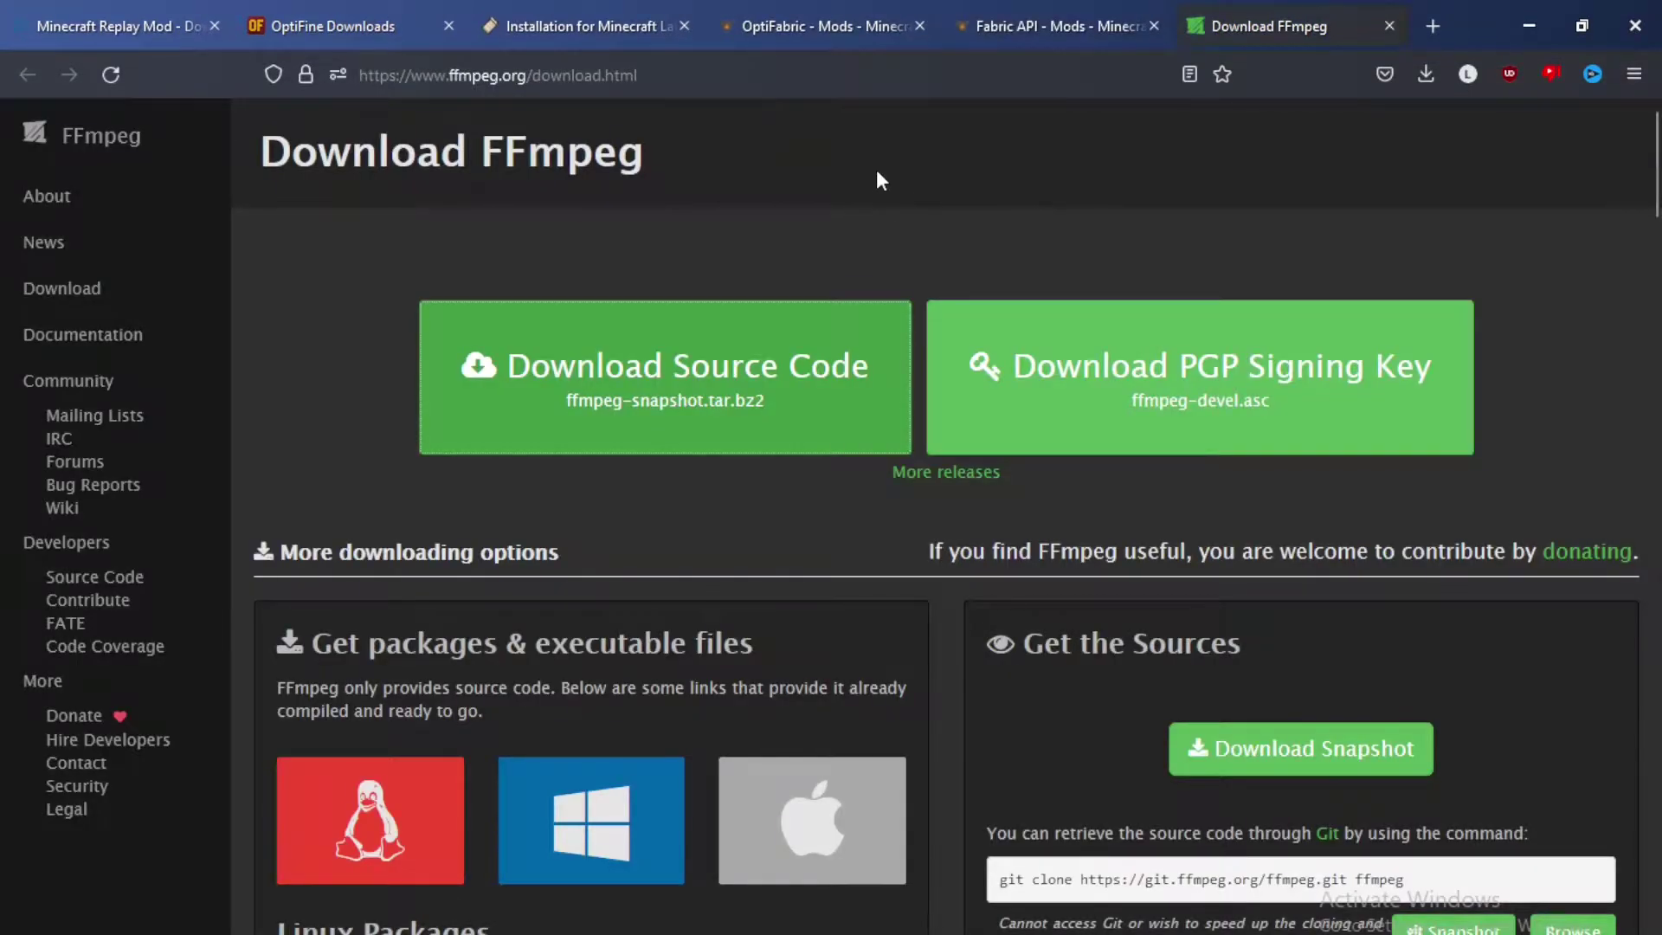
- Find the Windows executable options on the FFmpeg download page and open the Windows builds from gyan.dev
scroll(901, 182, "down", 1)
scroll(899, 221, "up", 1)
scroll(888, 212, "down", 5)
scroll(897, 237, "up", 1)
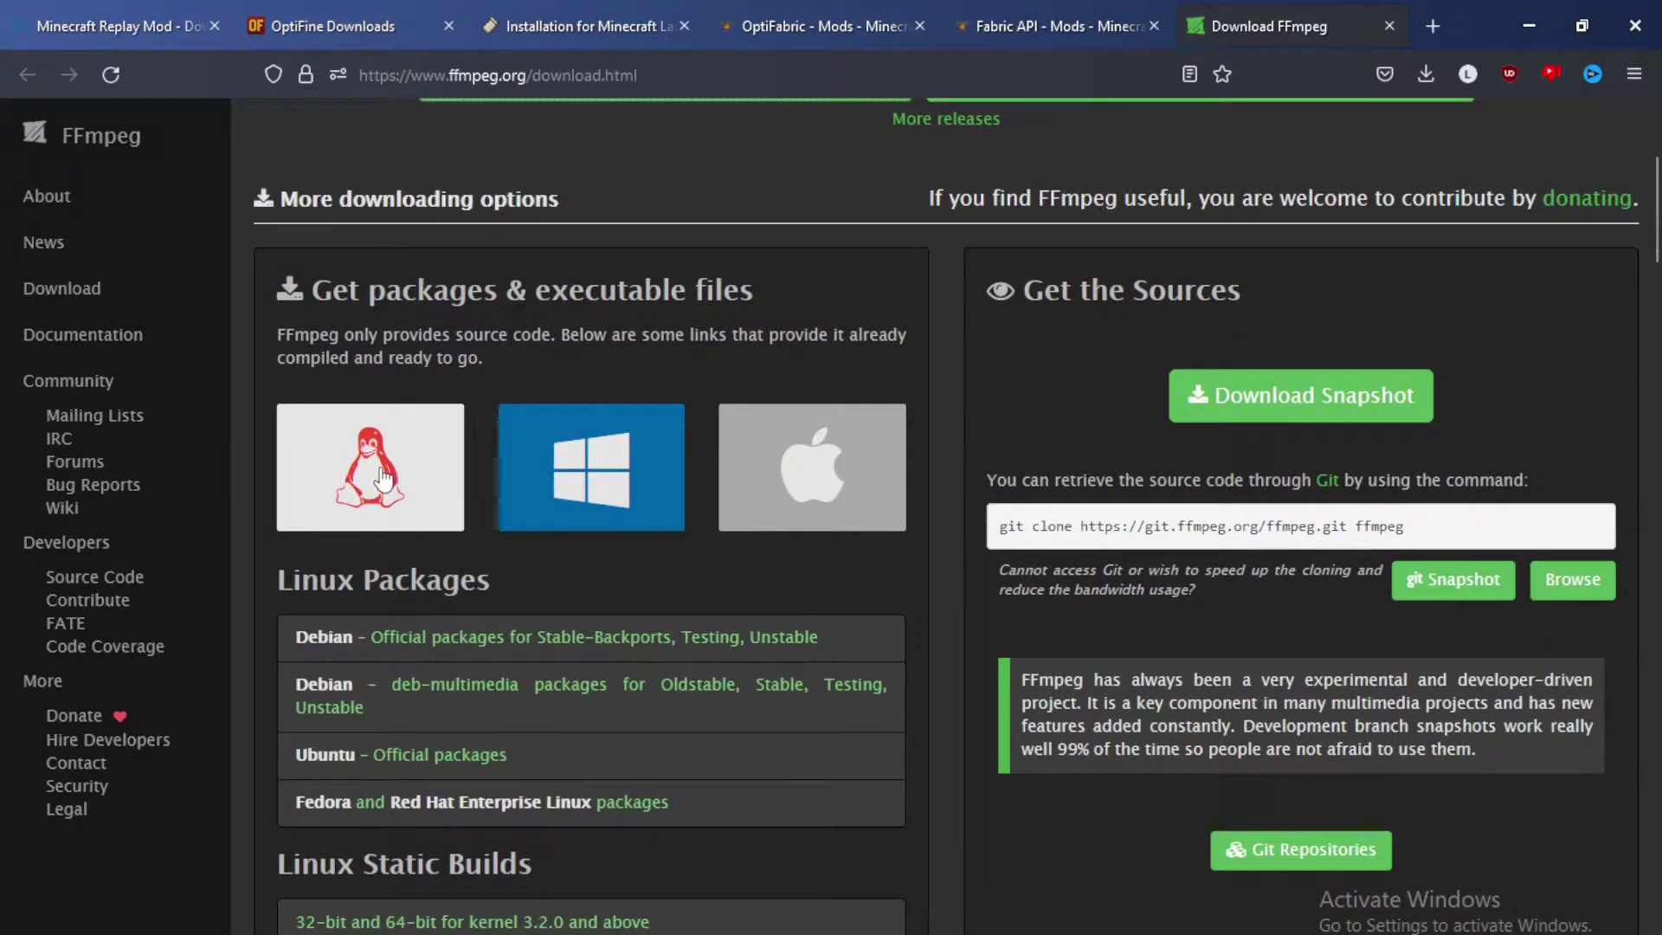
mouse_move(576, 502)
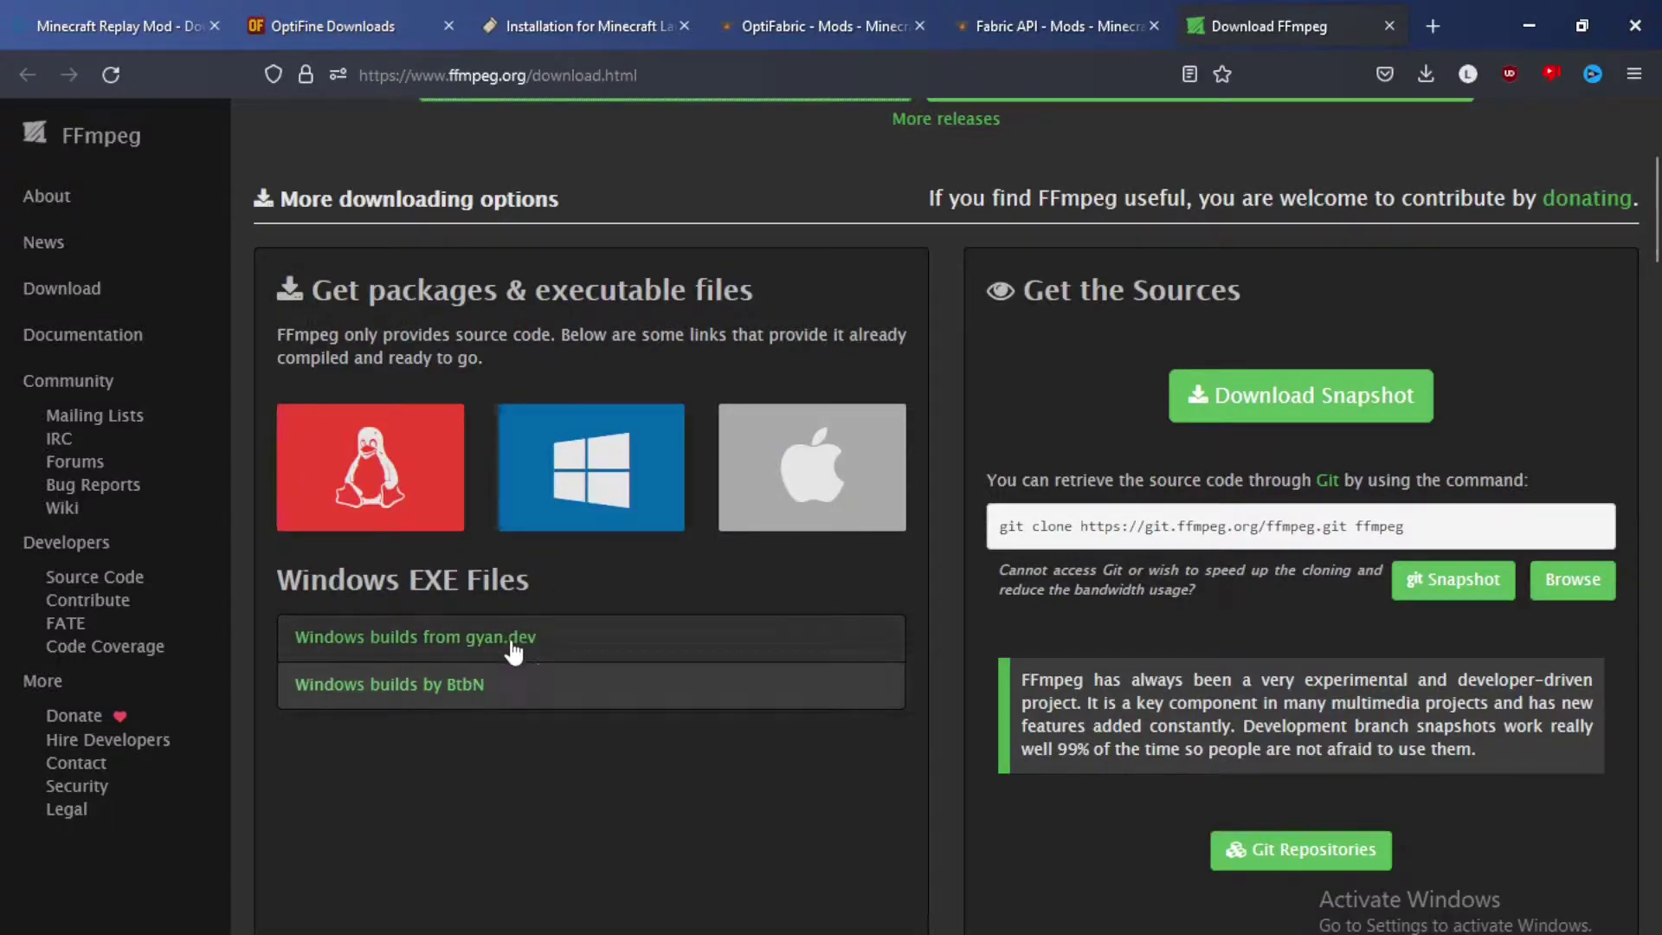
mouse_move(783, 478)
mouse_move(554, 471)
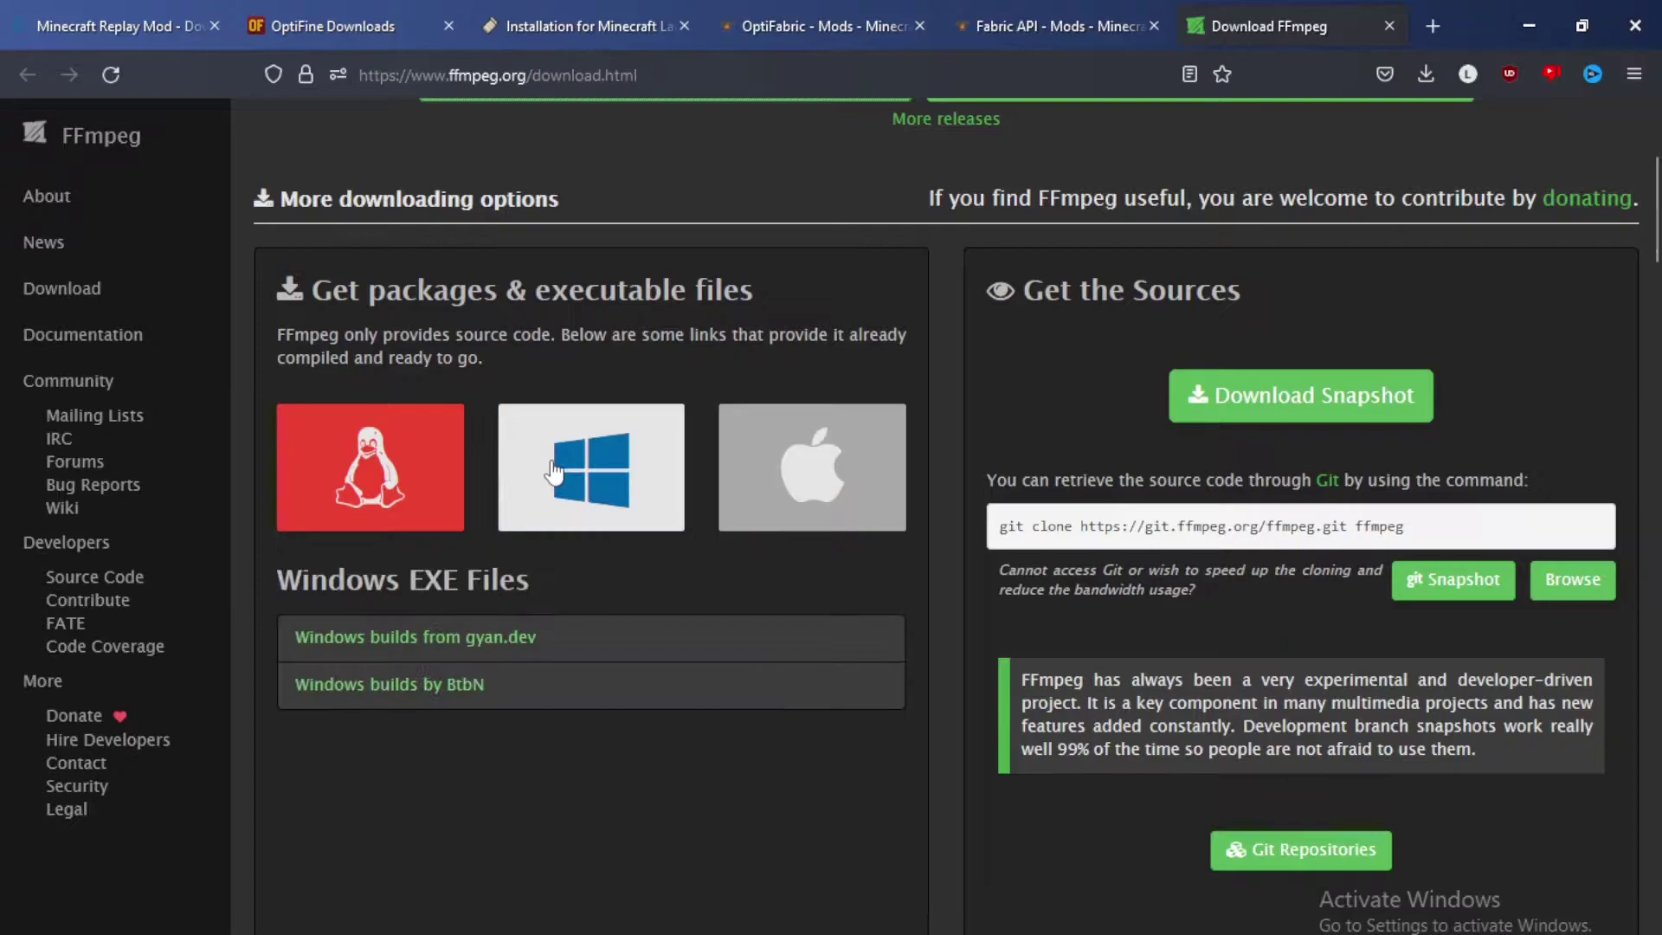
left_click(576, 648)
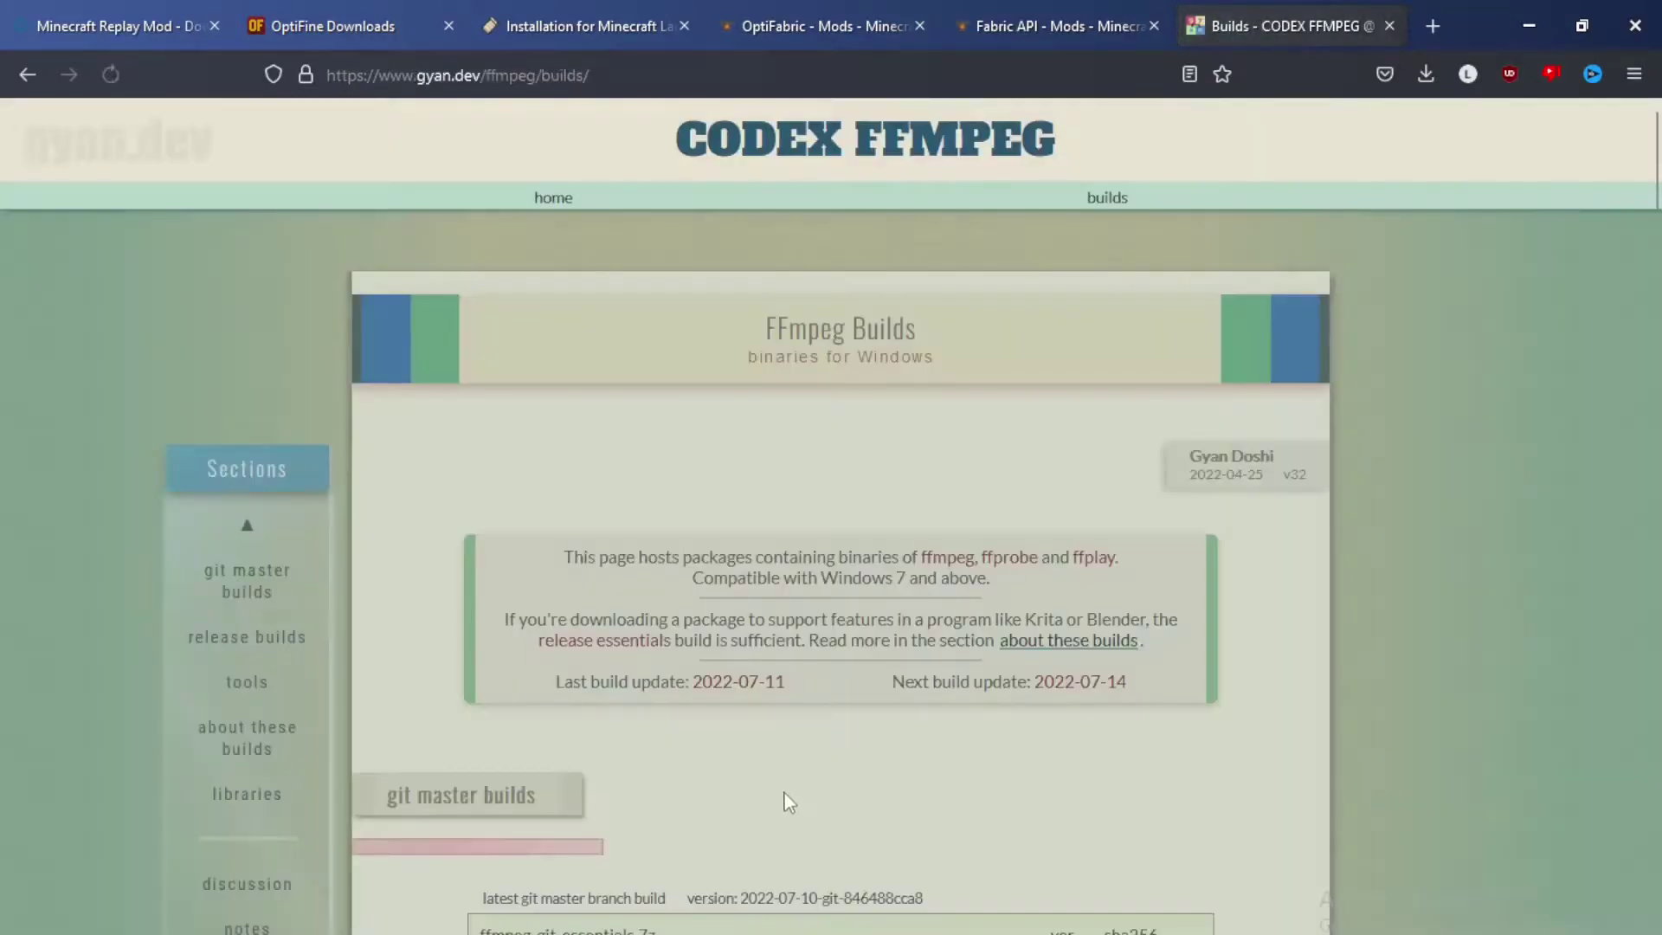
- Download ffmpeg-git-full.7z from the latest git master builds and open the builds' GitHub mirror page
scroll(781, 495, "down", 3)
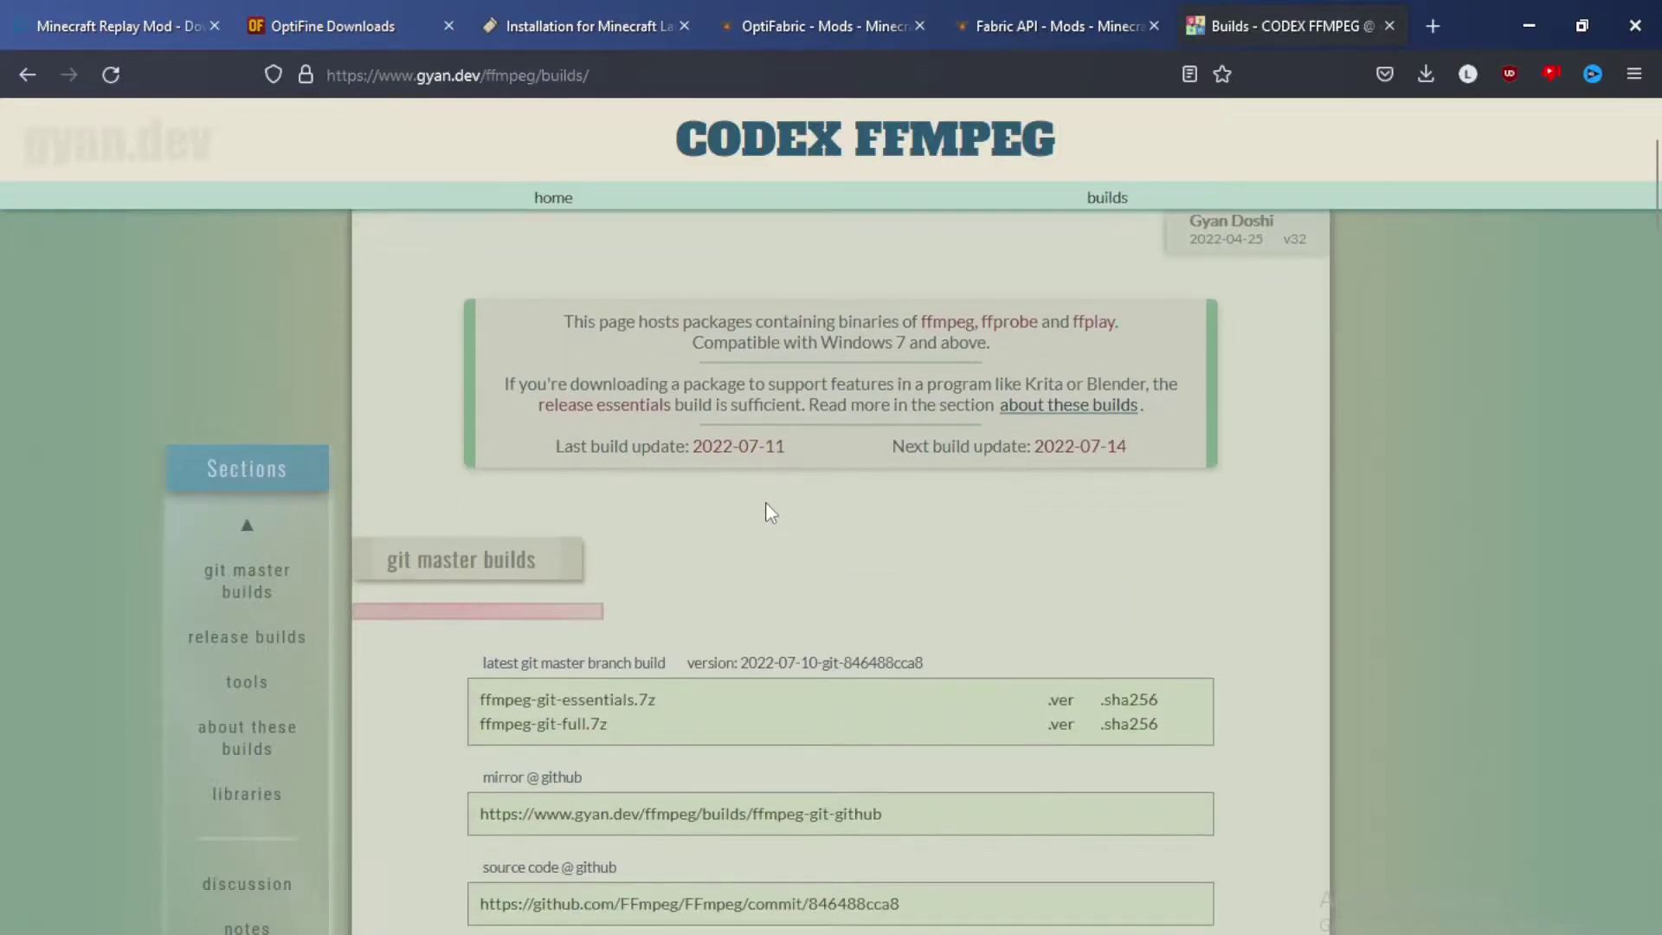
scroll(782, 514, "down", 2)
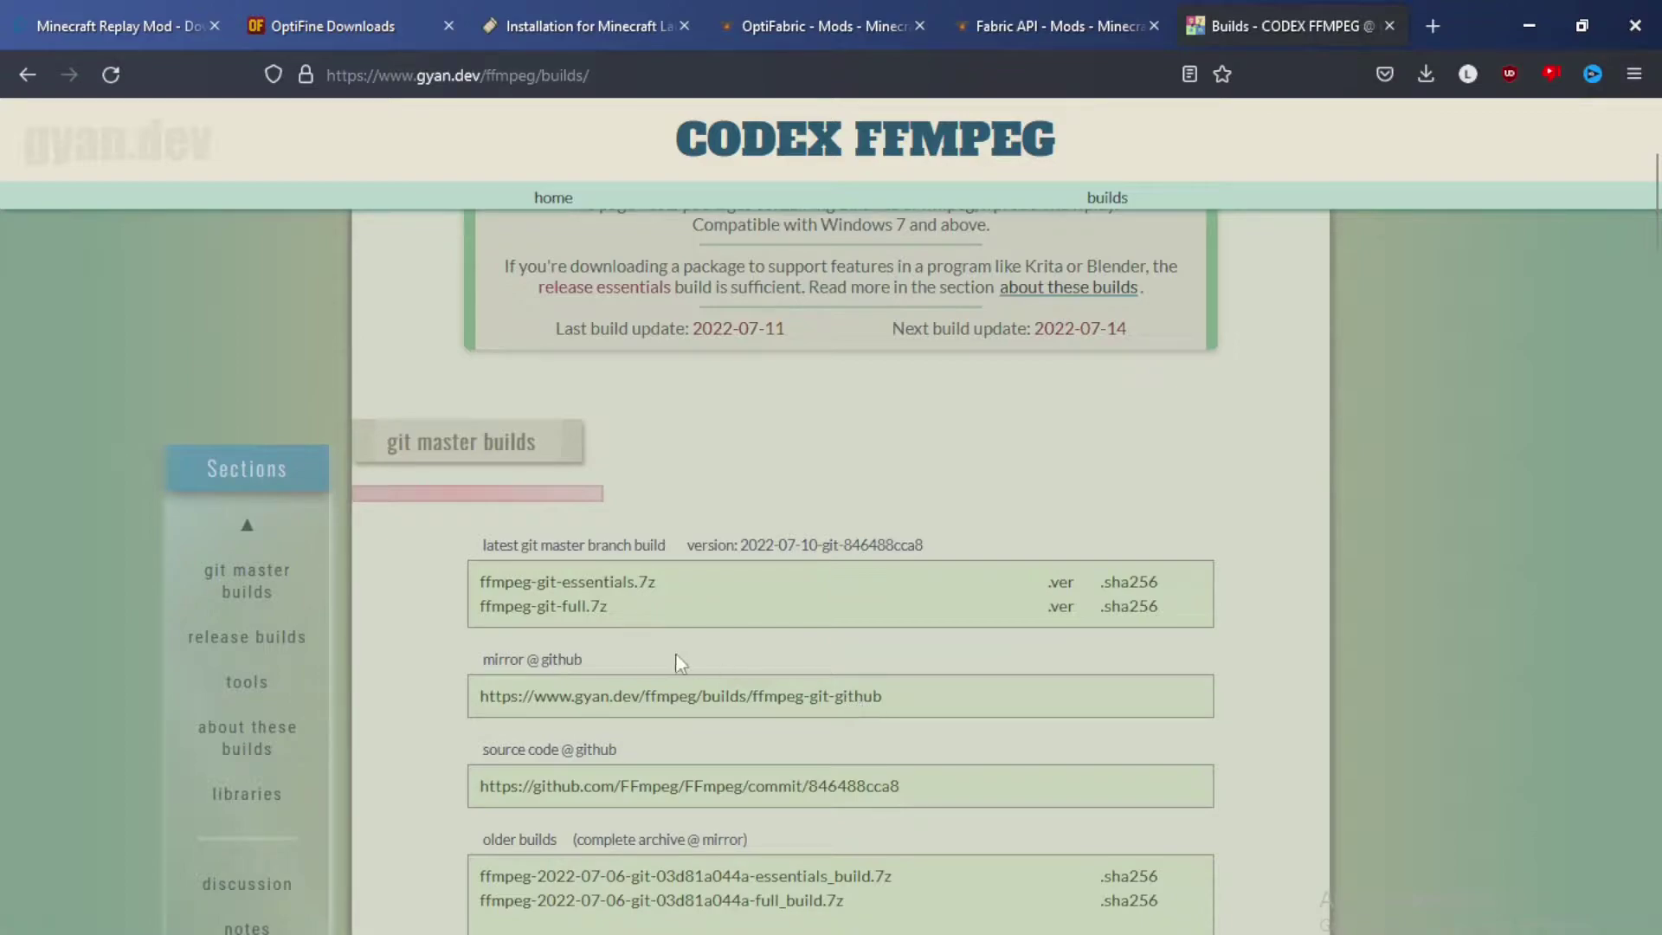
left_click(572, 613)
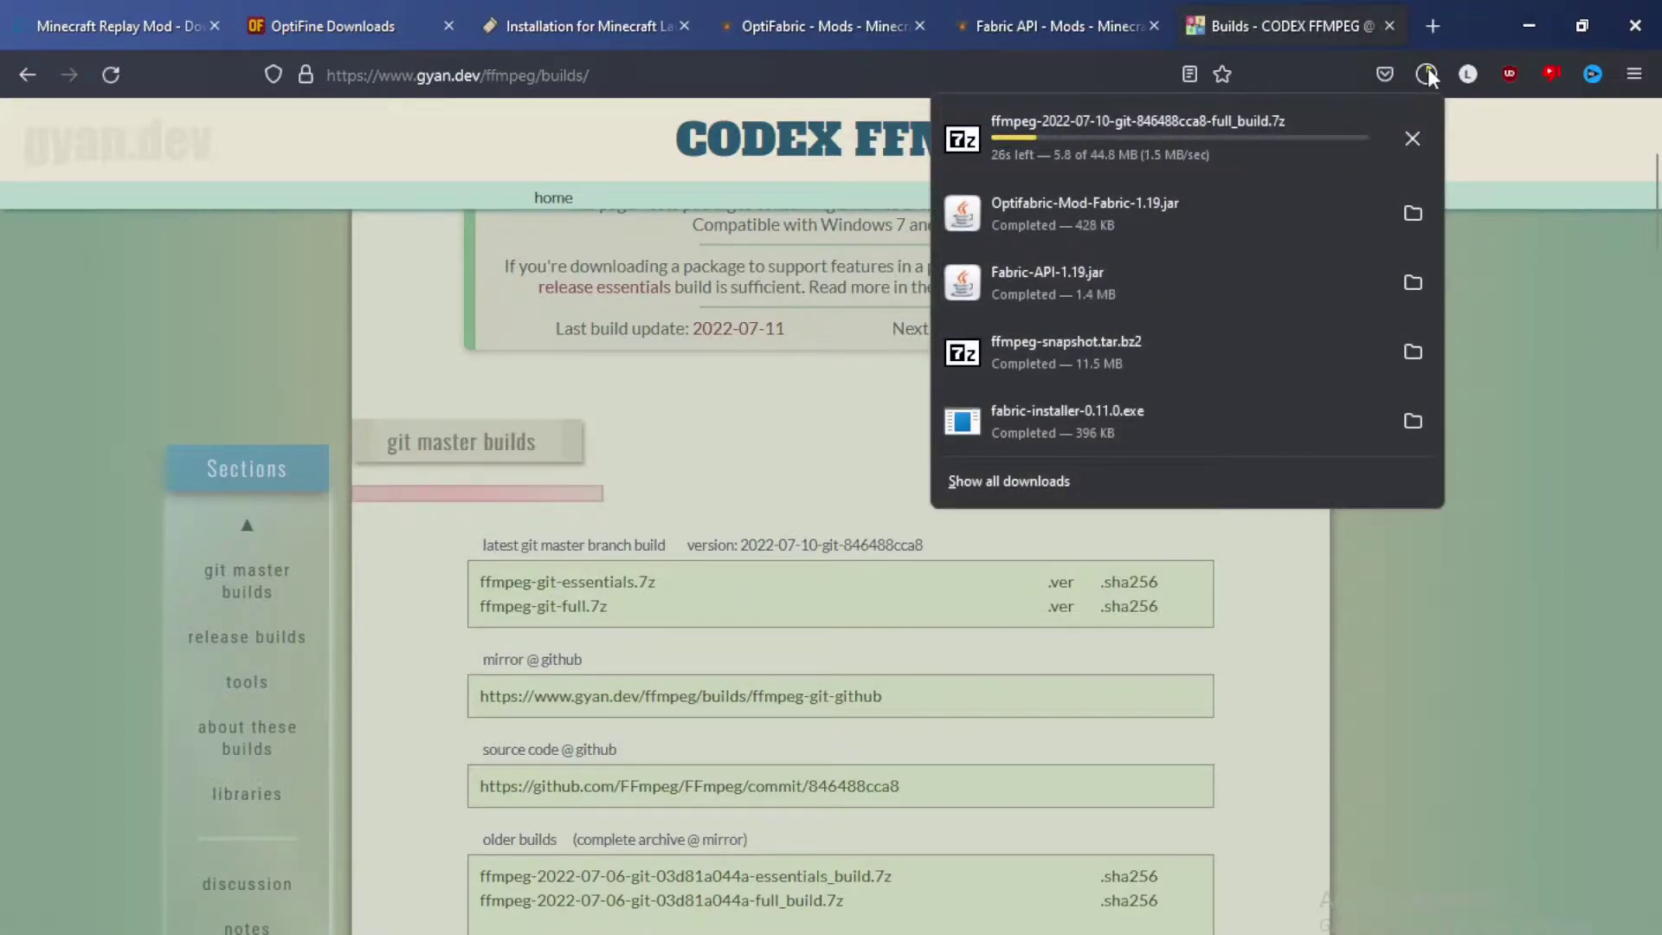
left_click(1426, 74)
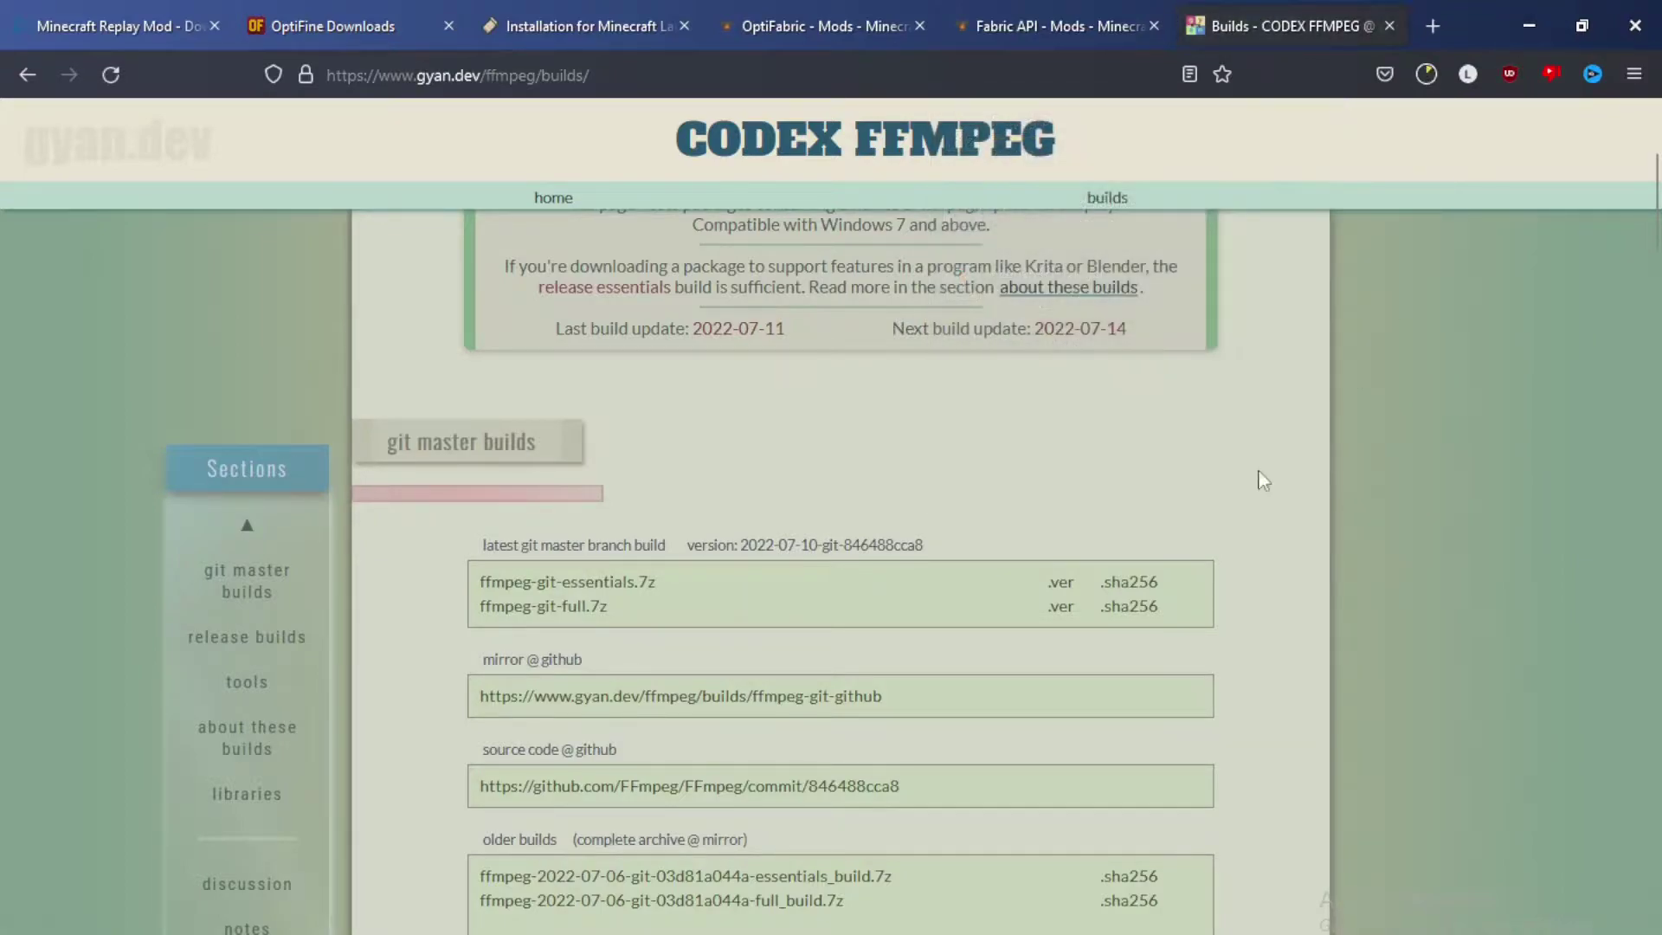
left_click(813, 704)
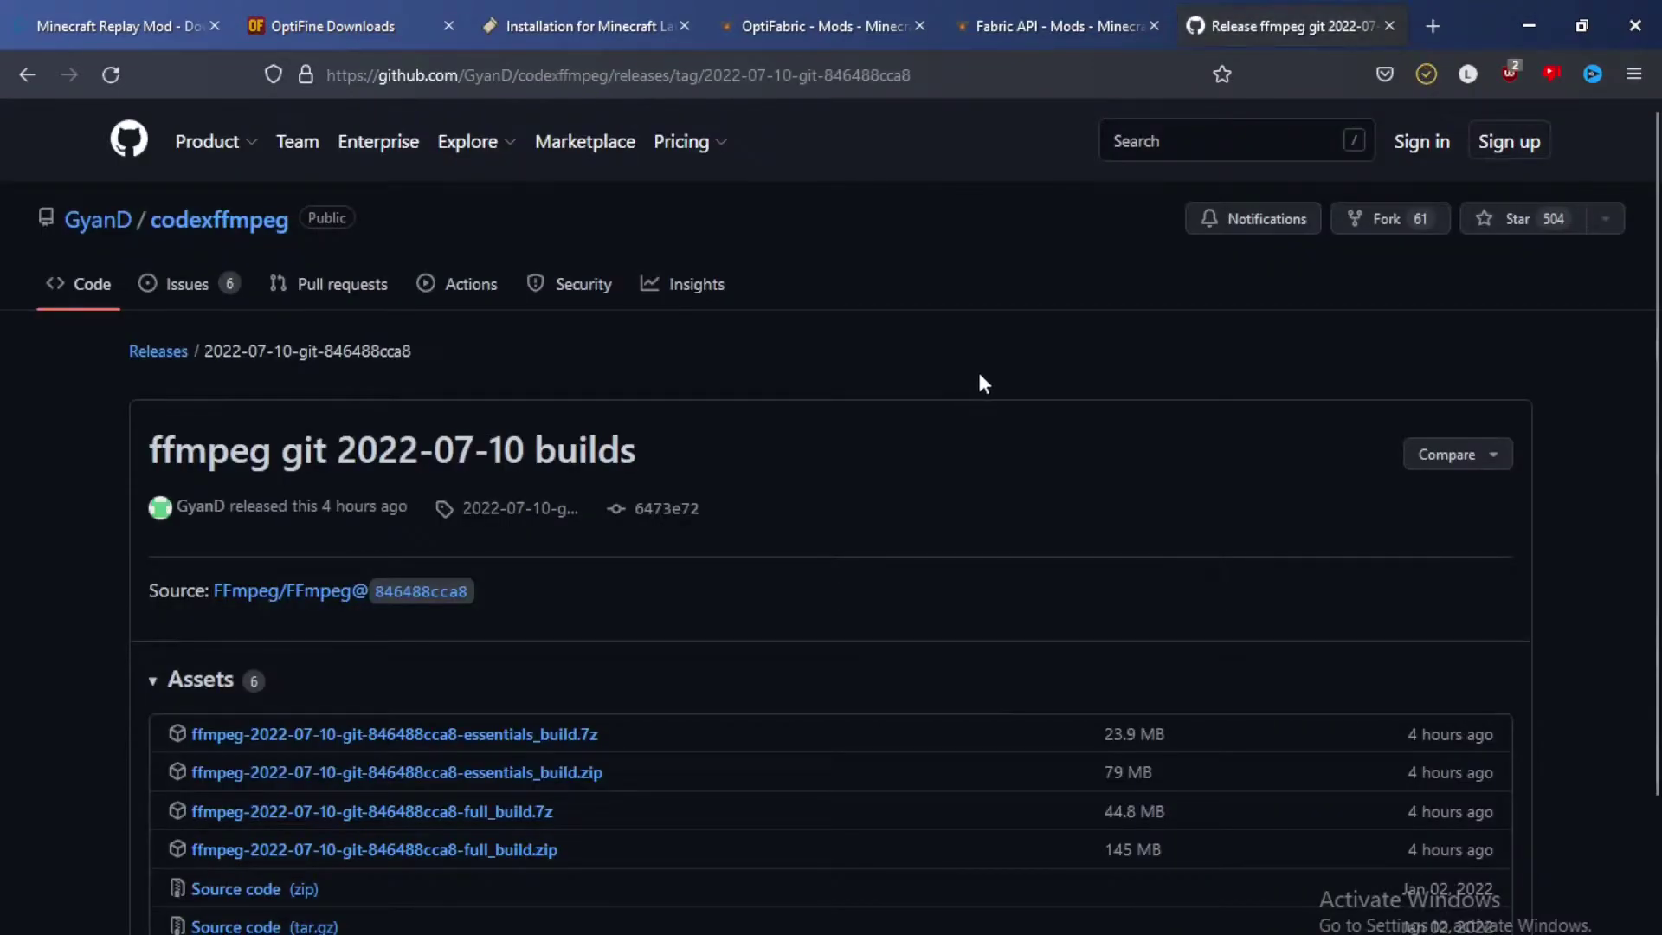
scroll(866, 484, "down", 3)
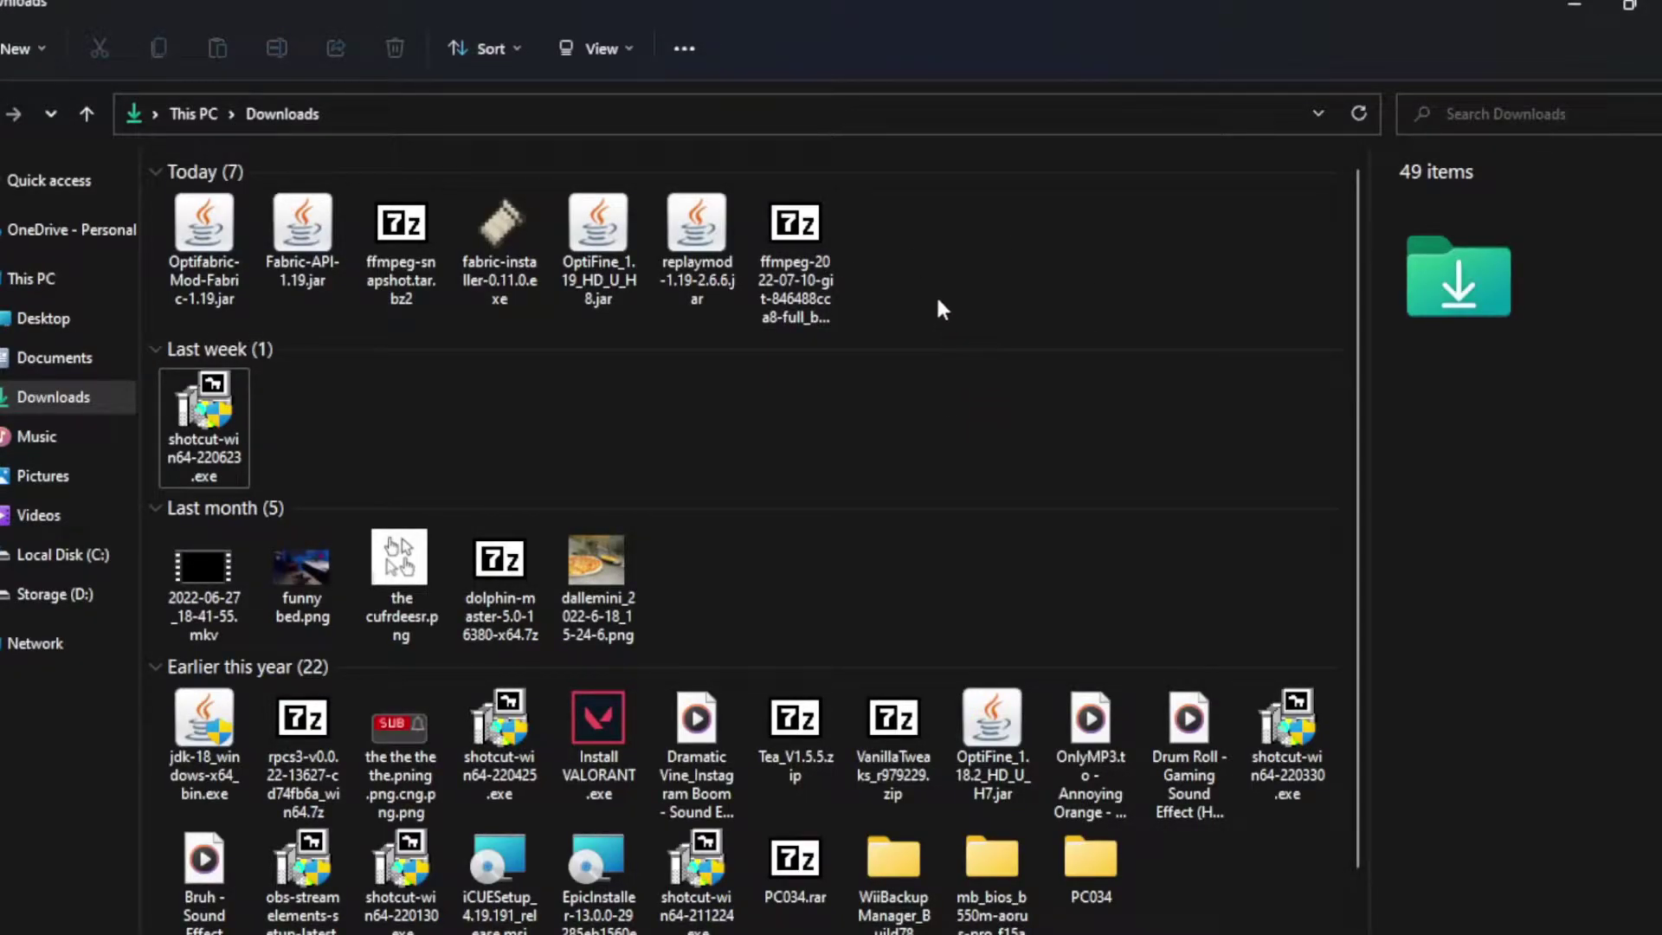
- Extract the ffmpeg full build folder from the downloaded 7z archive into the Documents folder
double_click(810, 253)
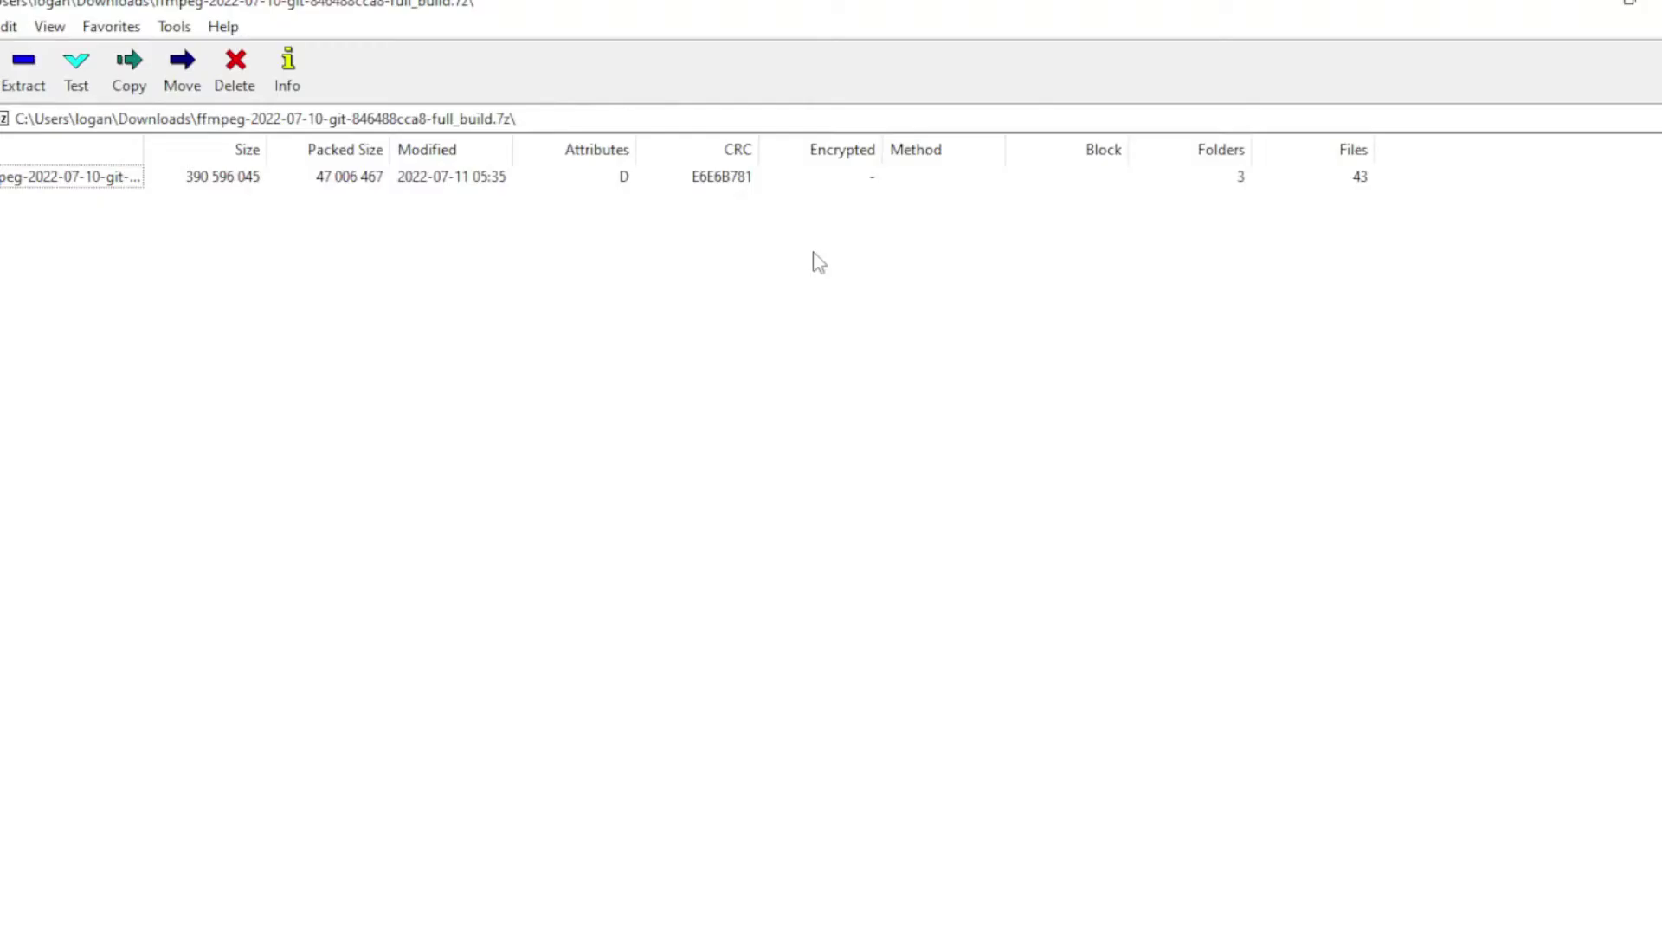
left_click(111, 178)
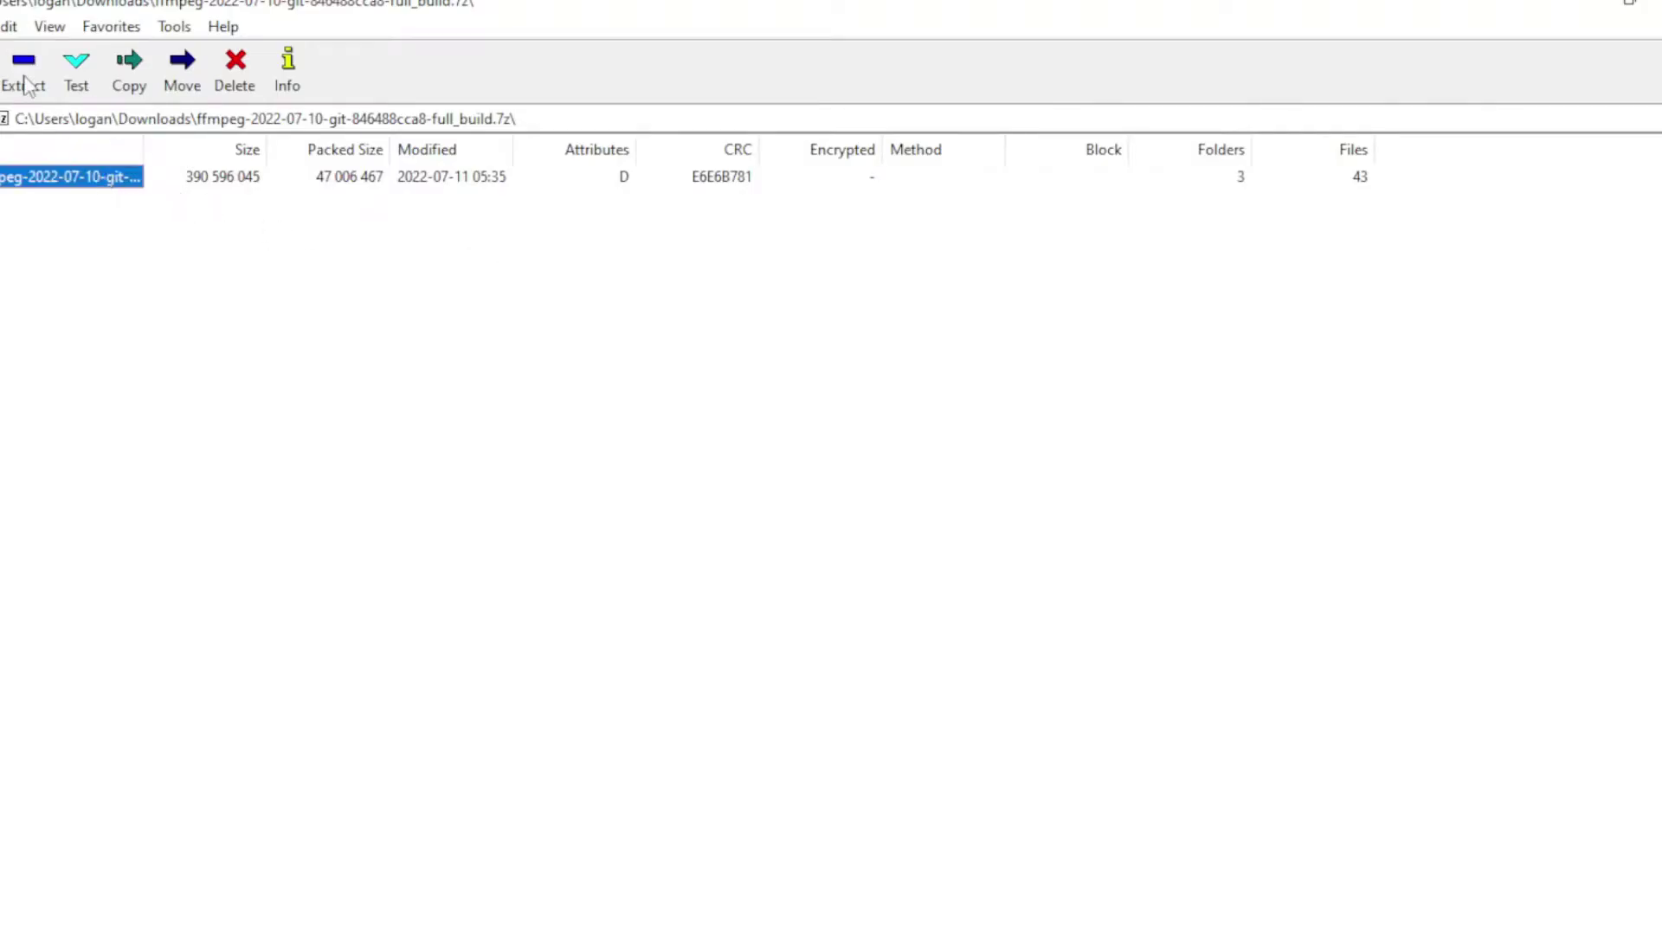
left_click(26, 85)
left_click(951, 664)
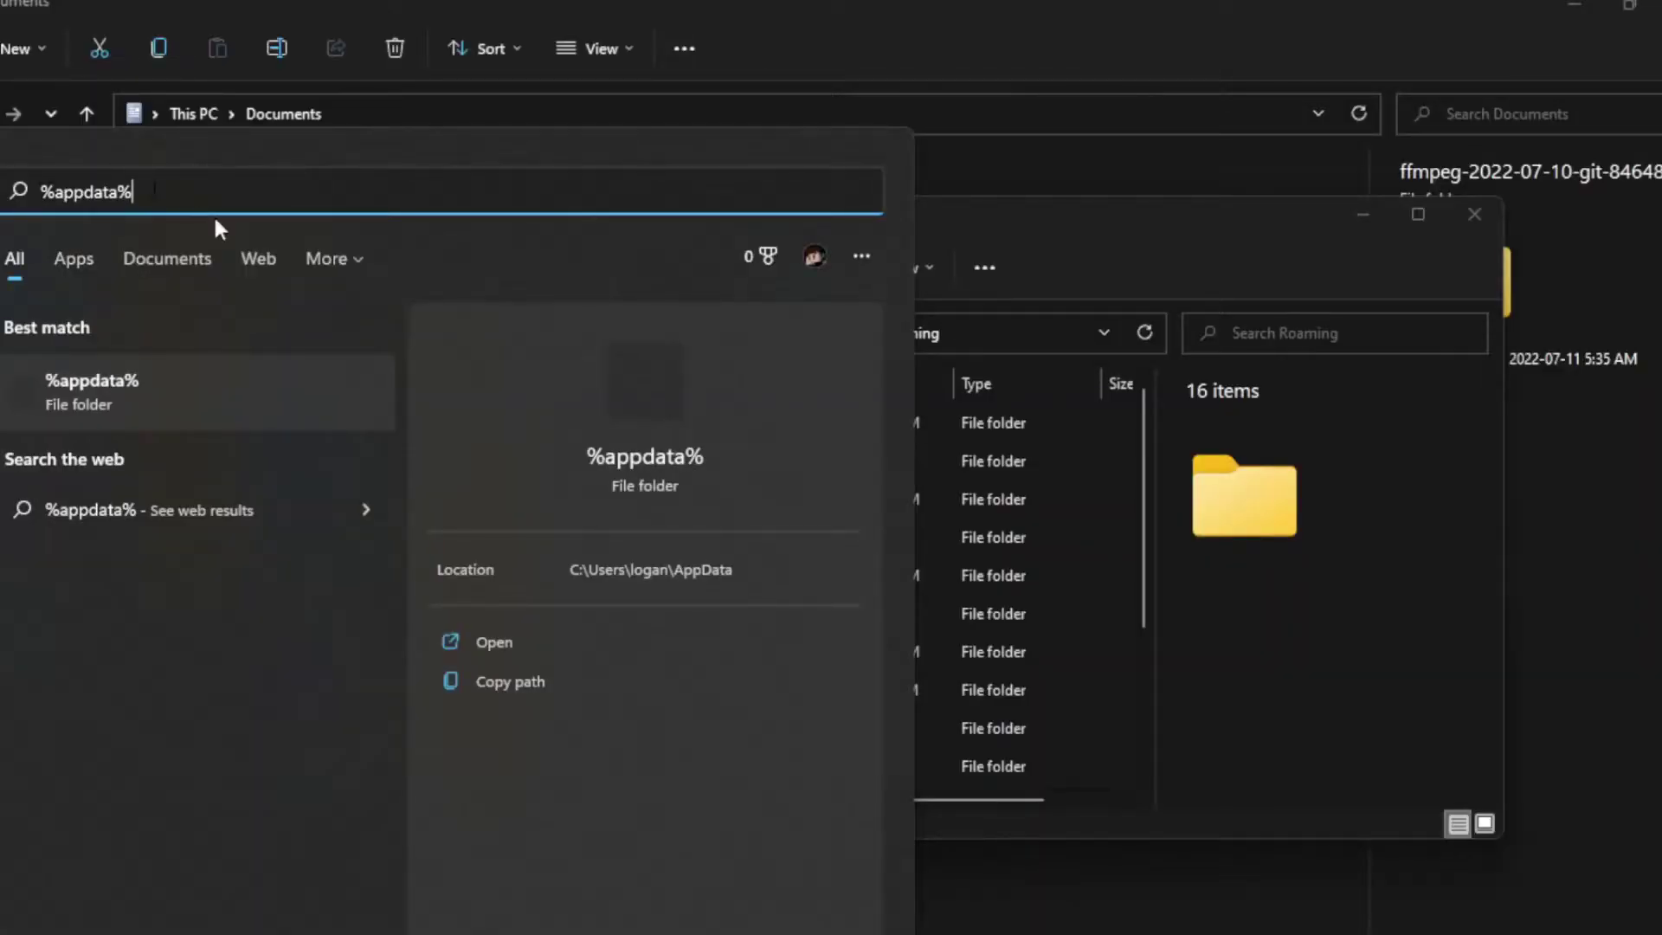
- Open the .minecraft folder through %appdata% and move the extracted ffmpeg folder from Documents into it
key("Return")
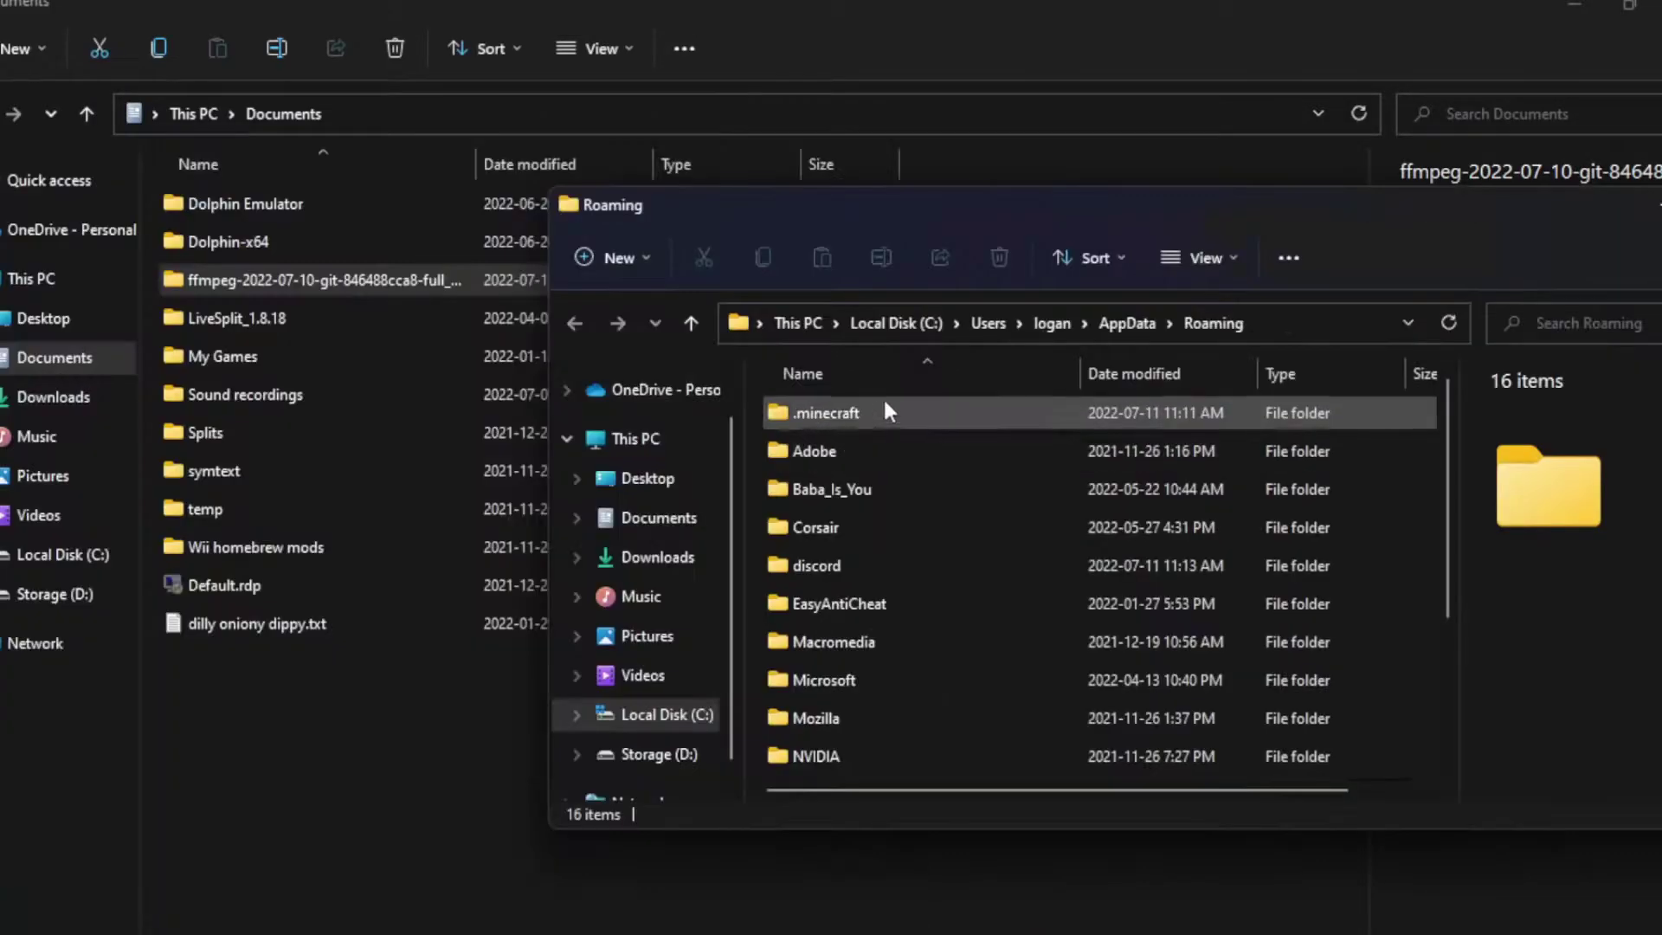
left_click(884, 408)
double_click(885, 414)
left_click_drag(784, 205, 1024, 224)
left_click_drag(414, 285, 1020, 382)
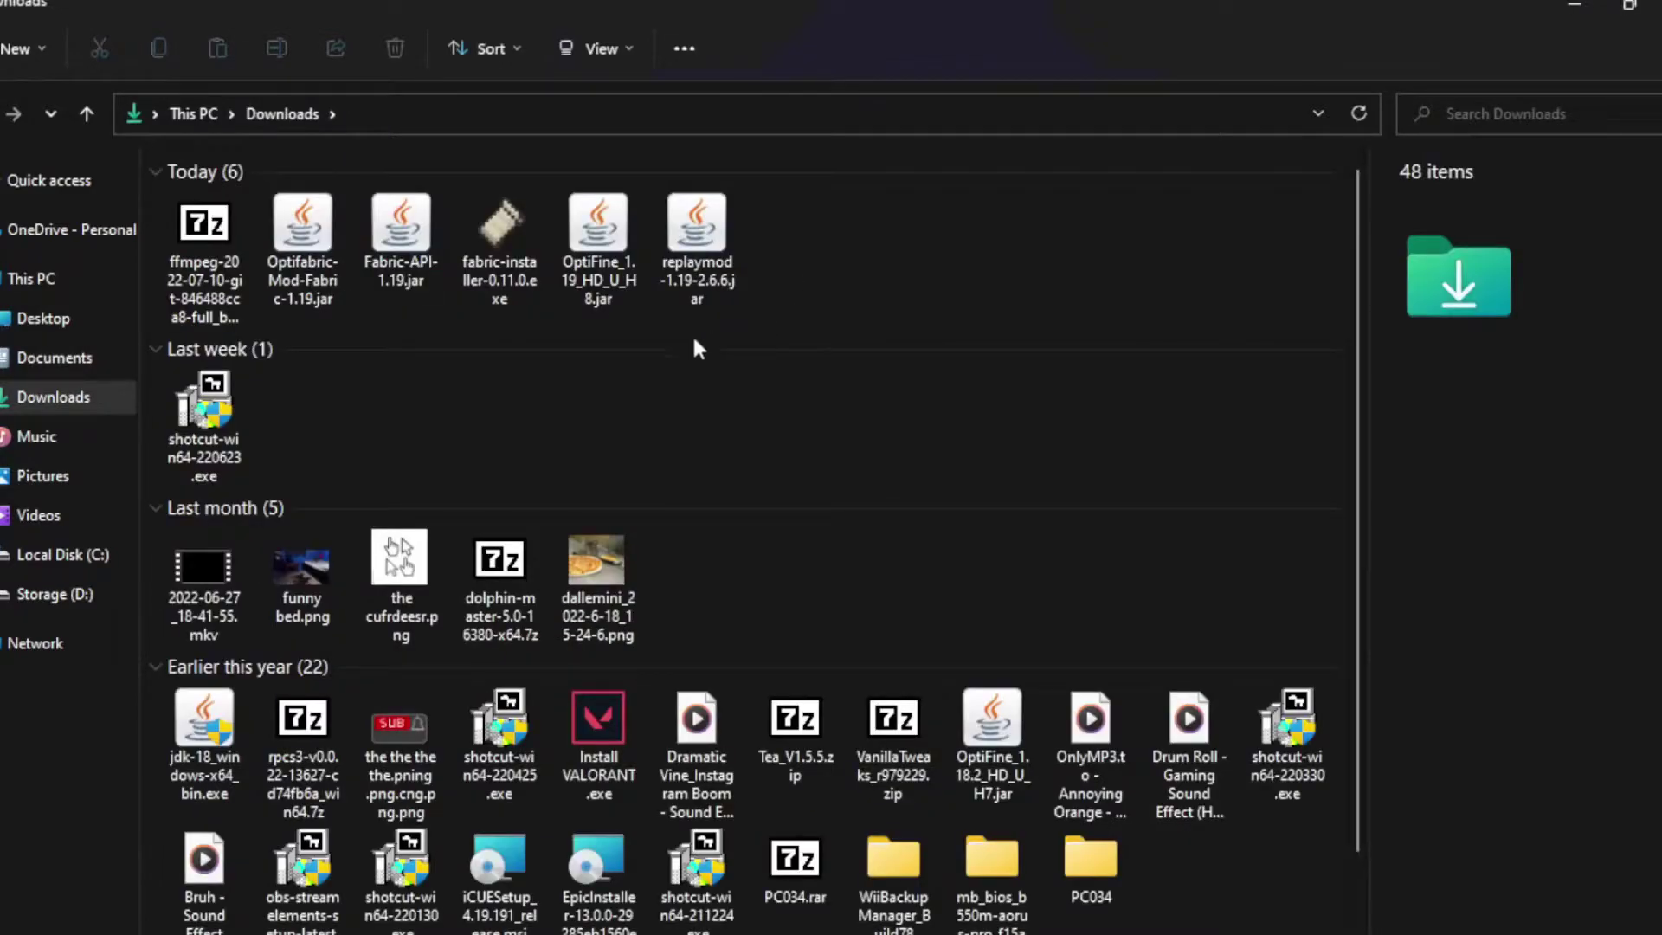
- Run fabric-installer-0.11.0.exe from Downloads and choose Minecraft version 1.19 for the client
left_click(510, 226)
left_click(921, 246)
double_click(523, 283)
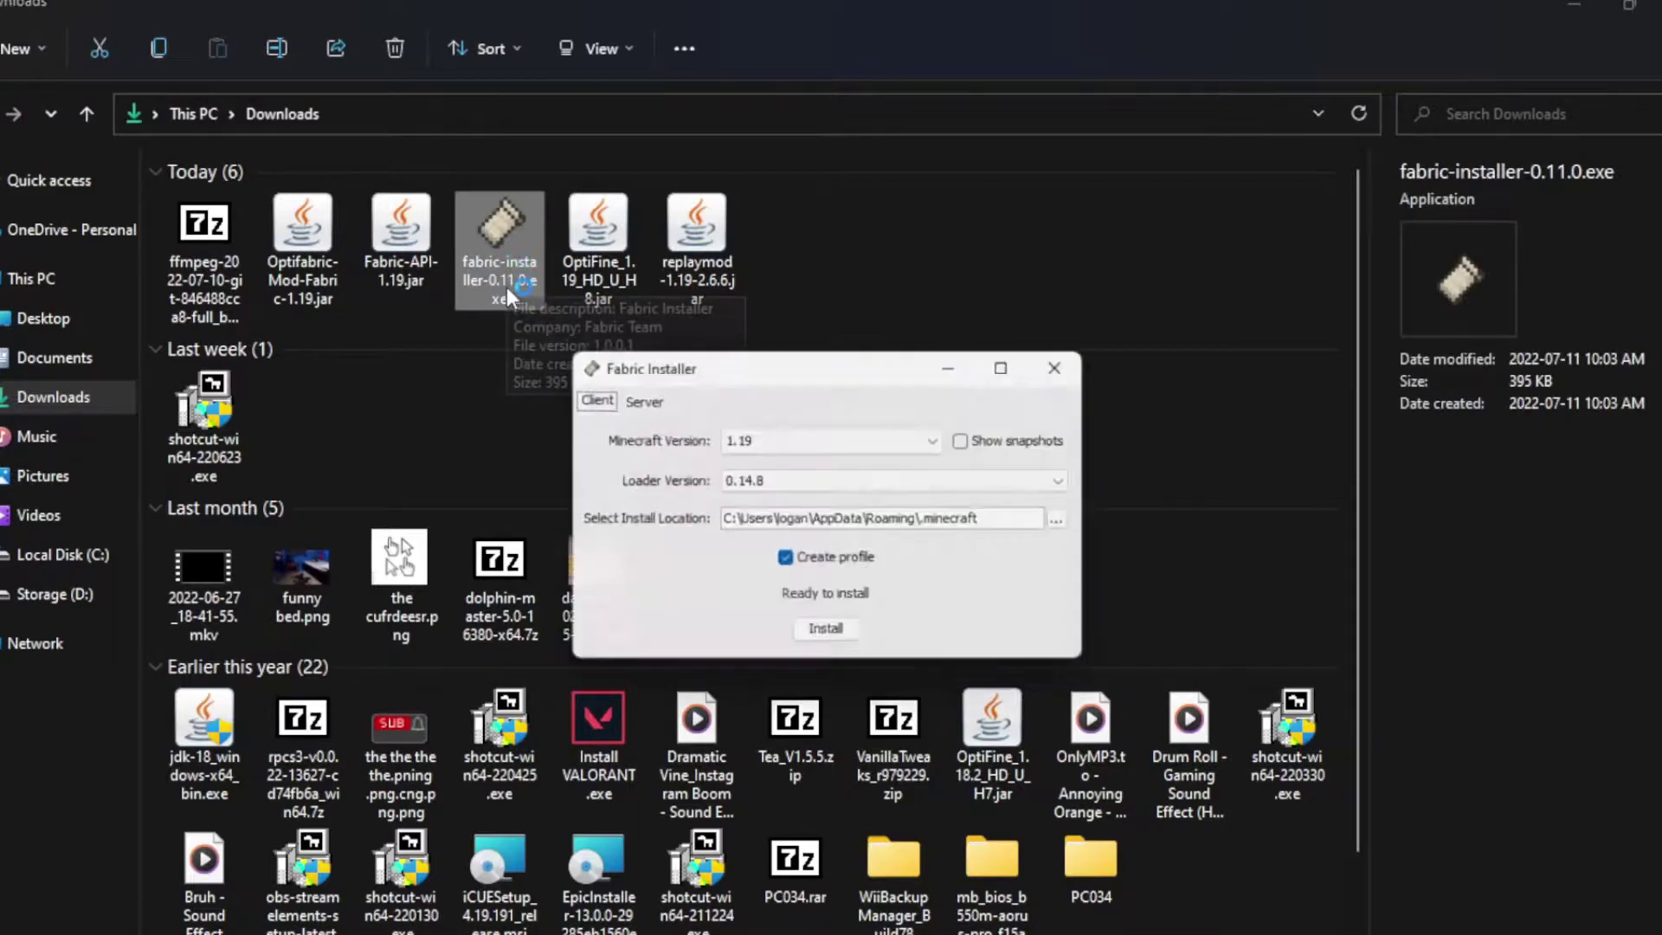
left_click(776, 442)
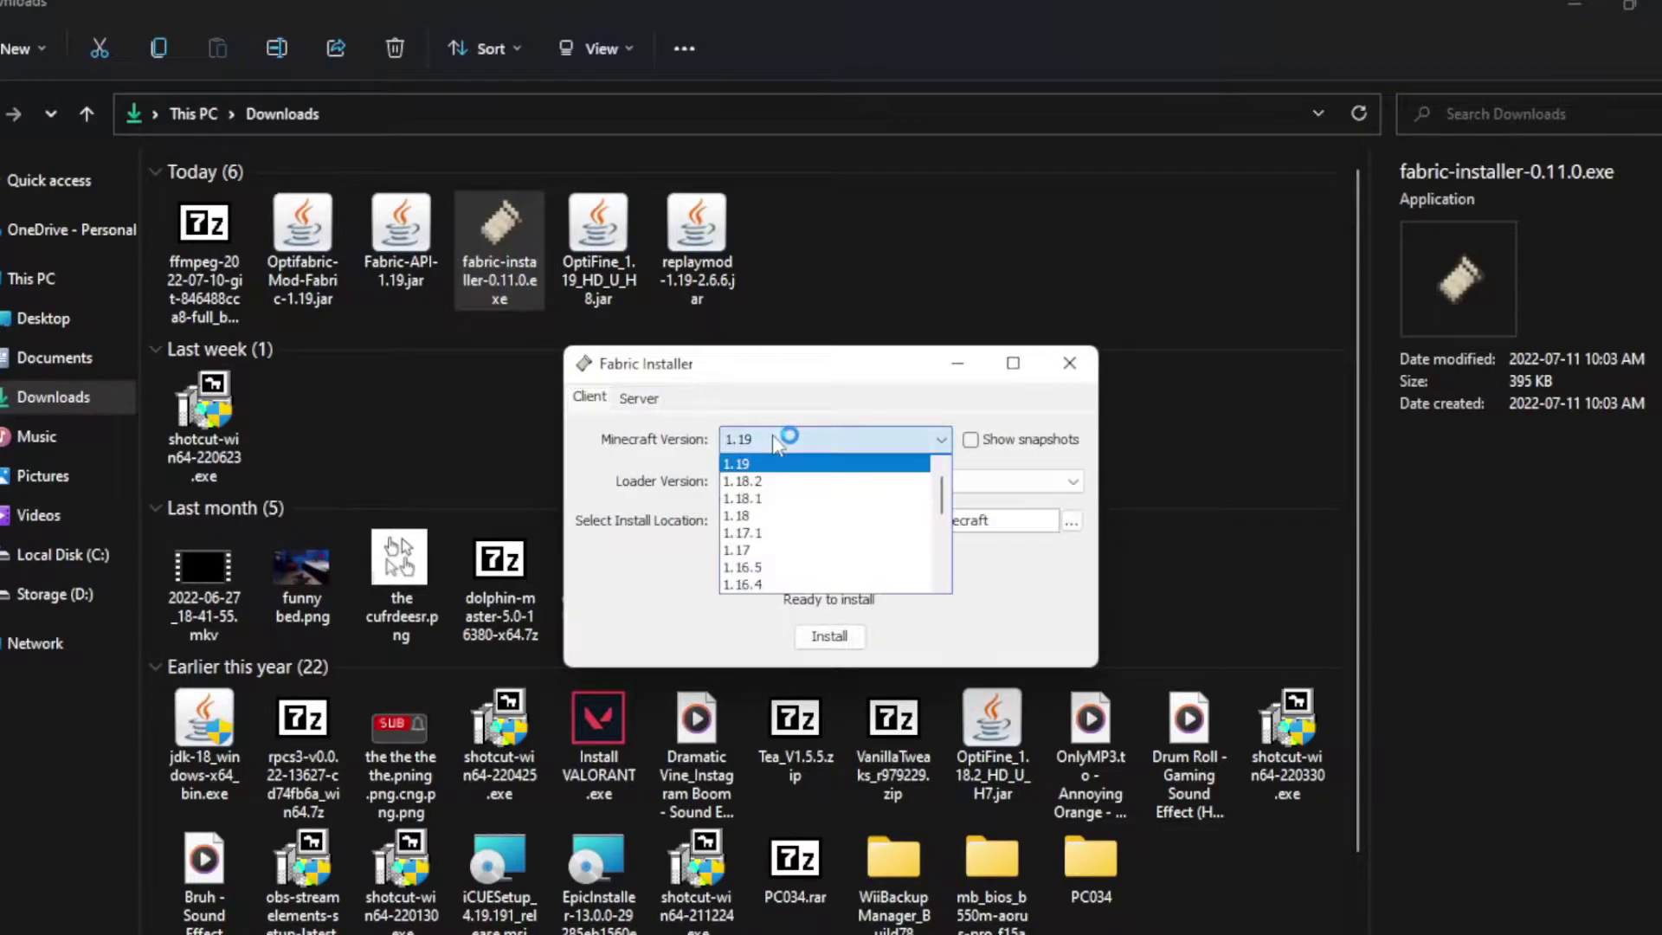
left_click(769, 466)
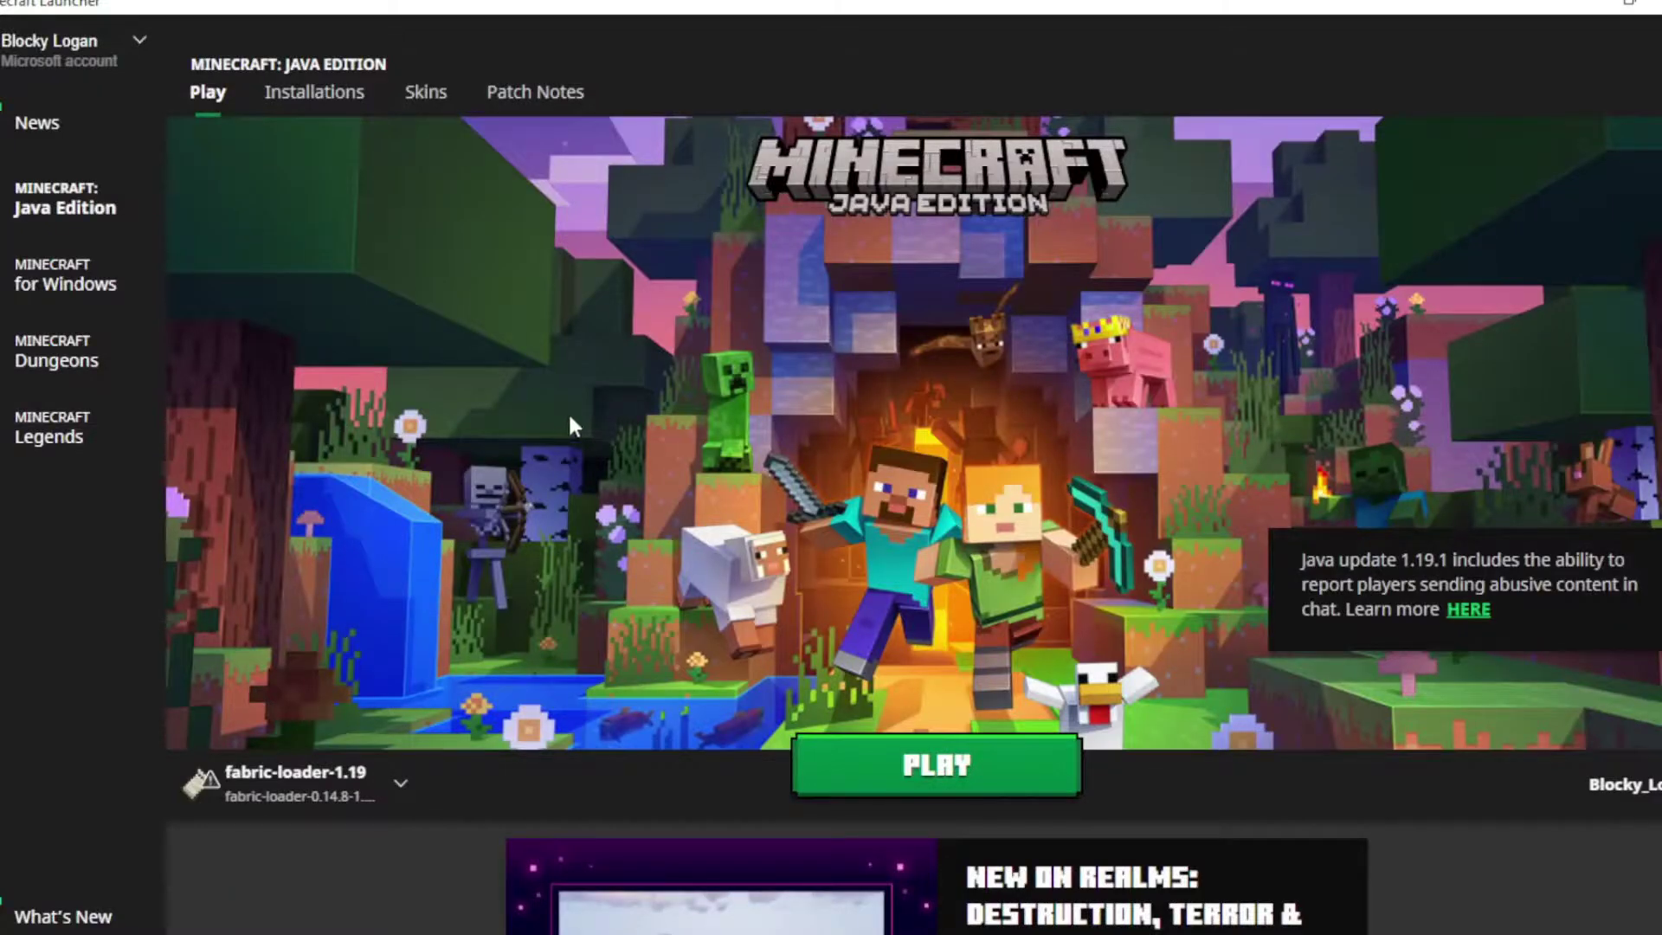
- Check the fabric-loader-1.19 profile in the launcher's version list and open its installation settings for editing
left_click(324, 782)
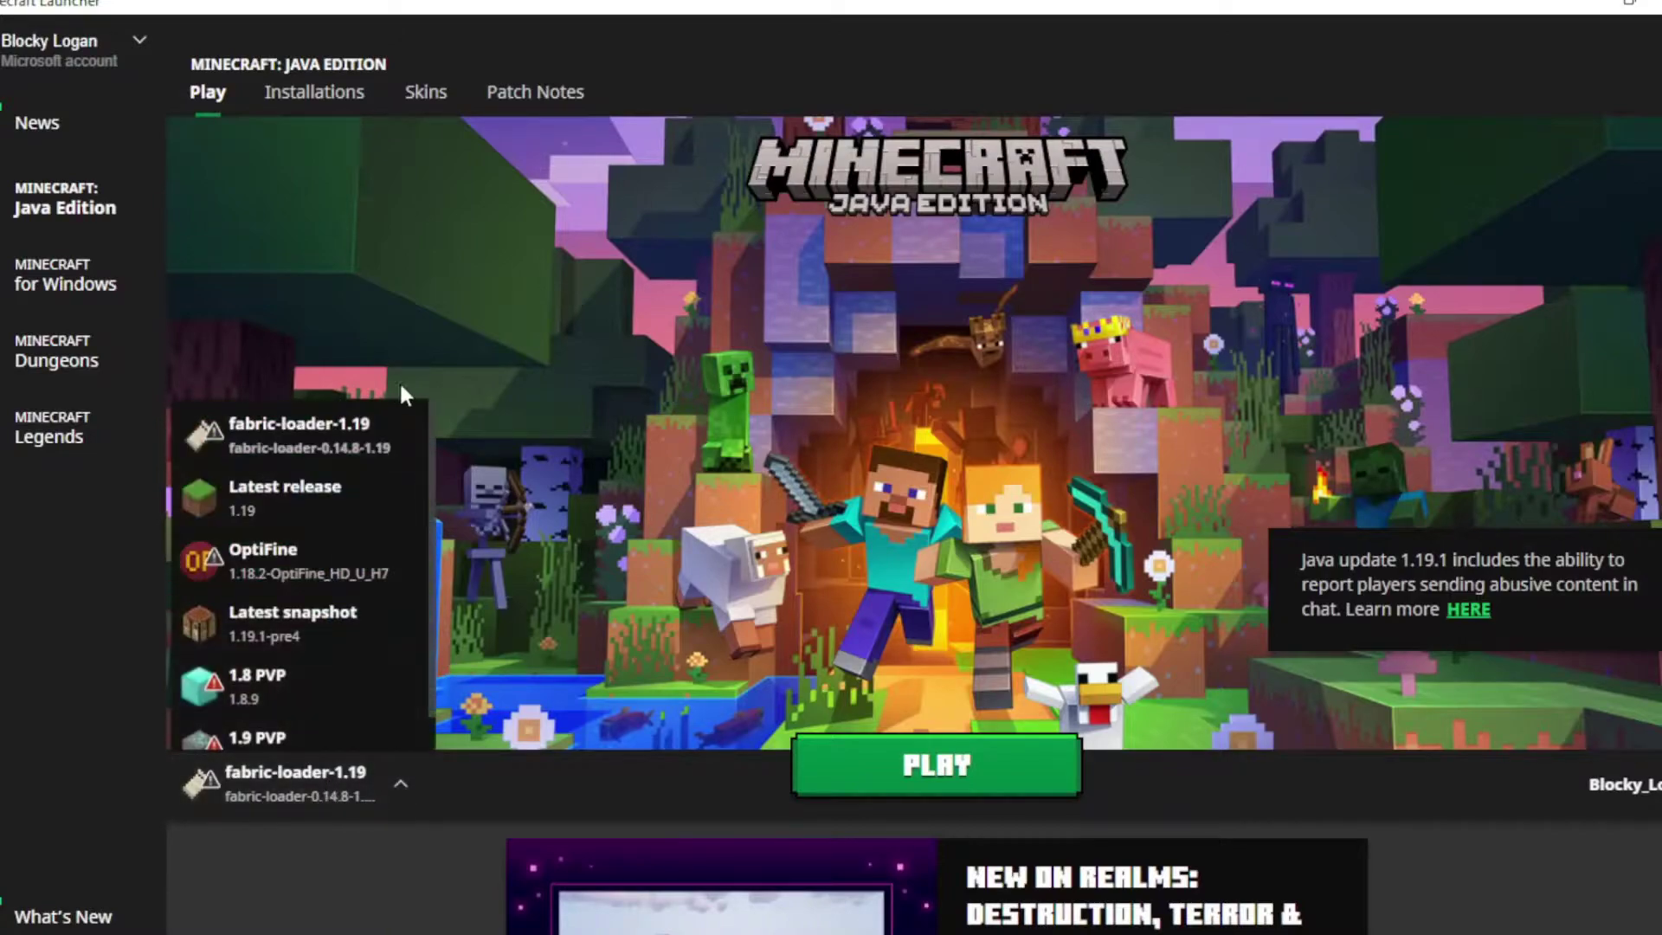
left_click(403, 788)
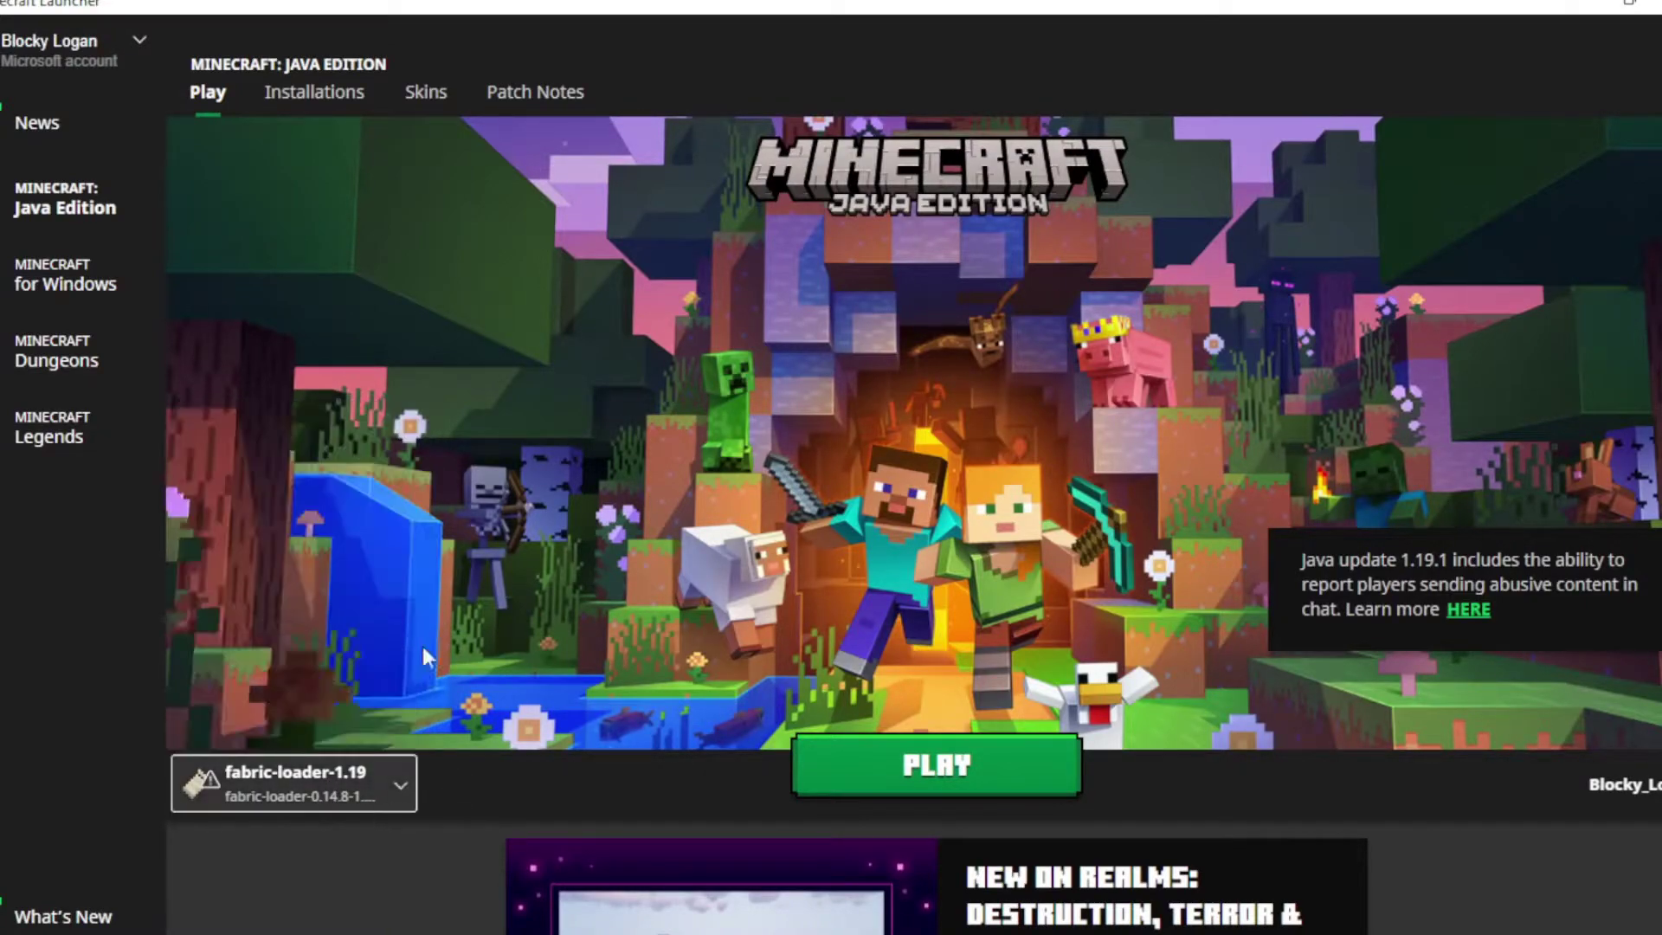
left_click(334, 113)
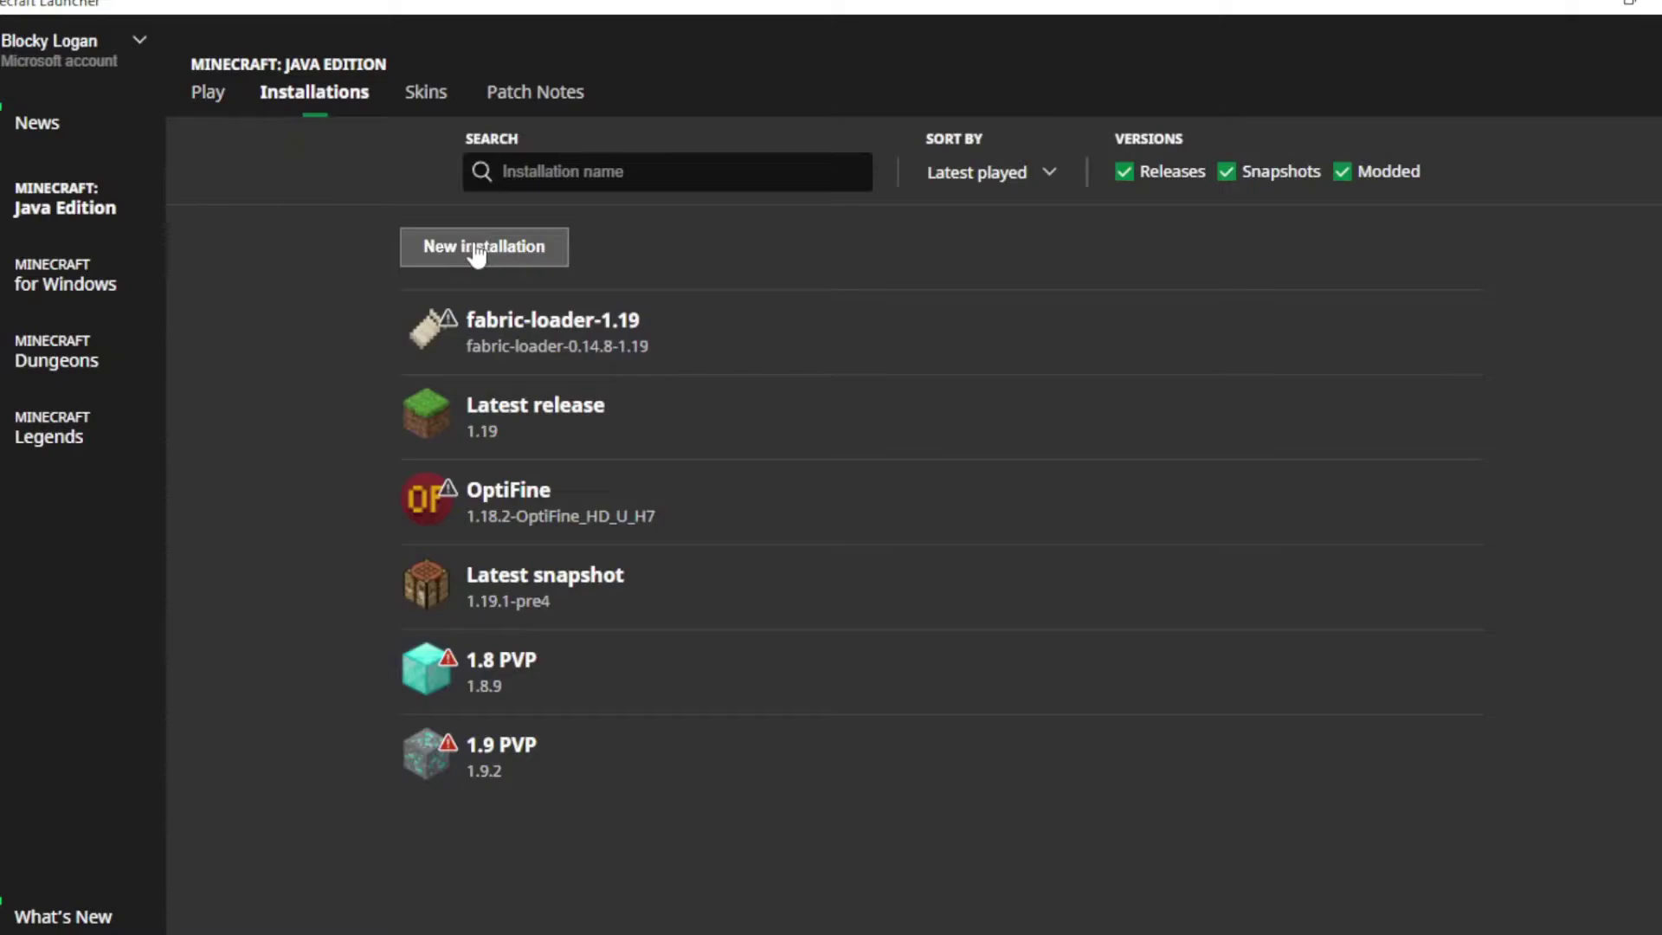
mouse_move(527, 326)
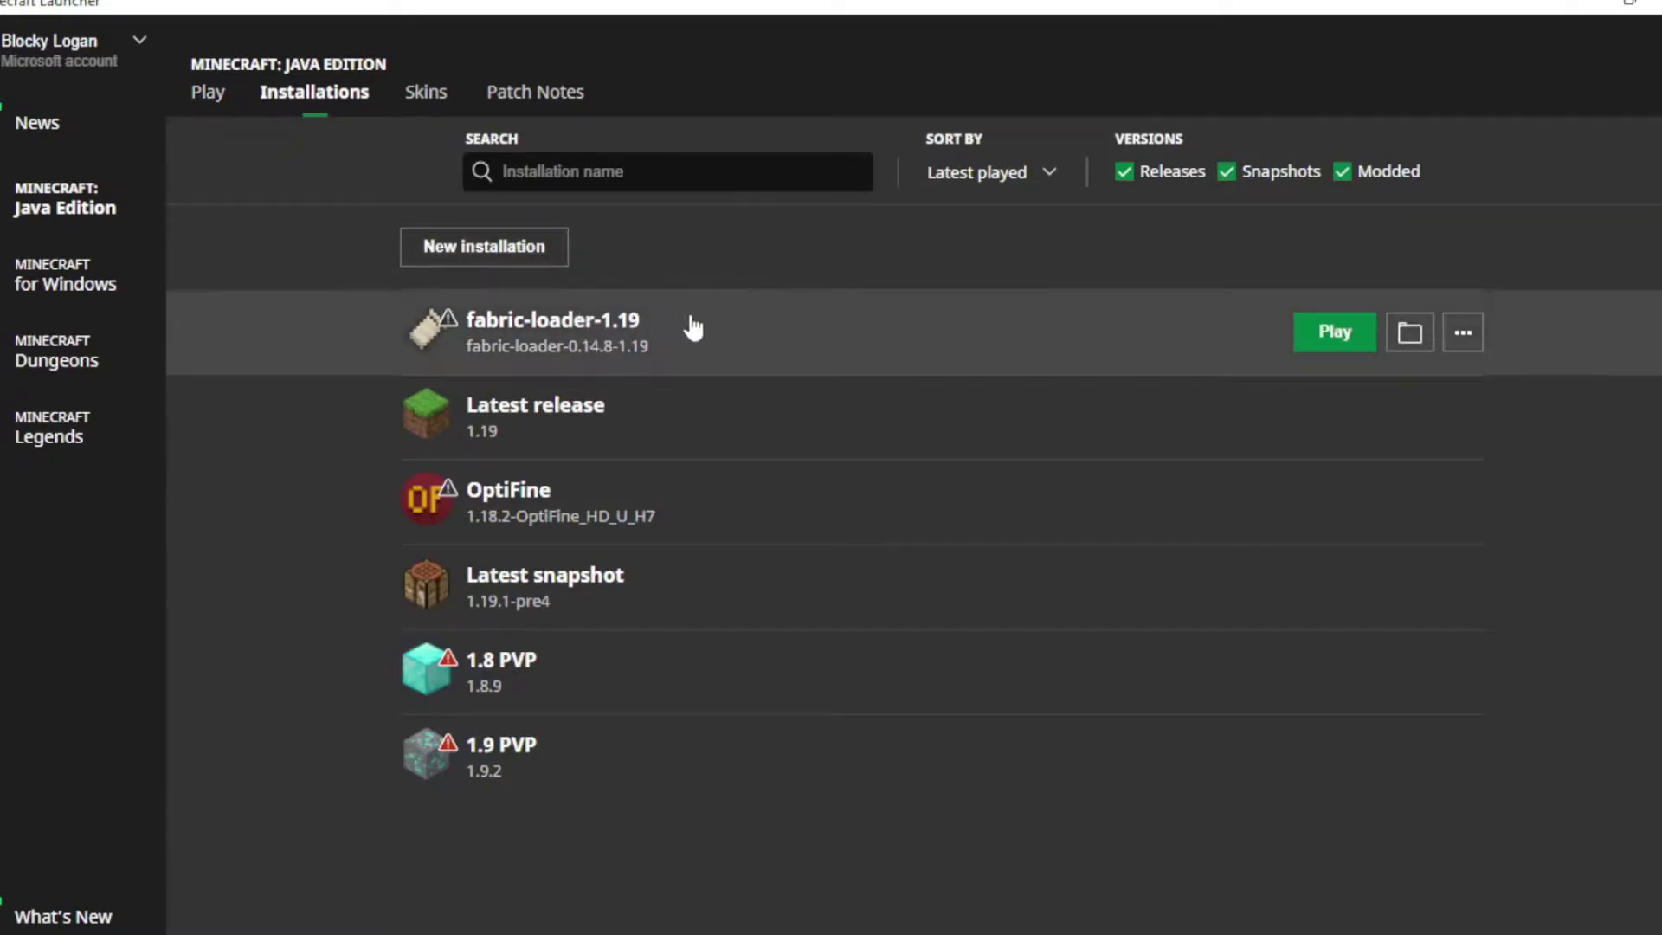
left_click(1463, 331)
left_click(1446, 394)
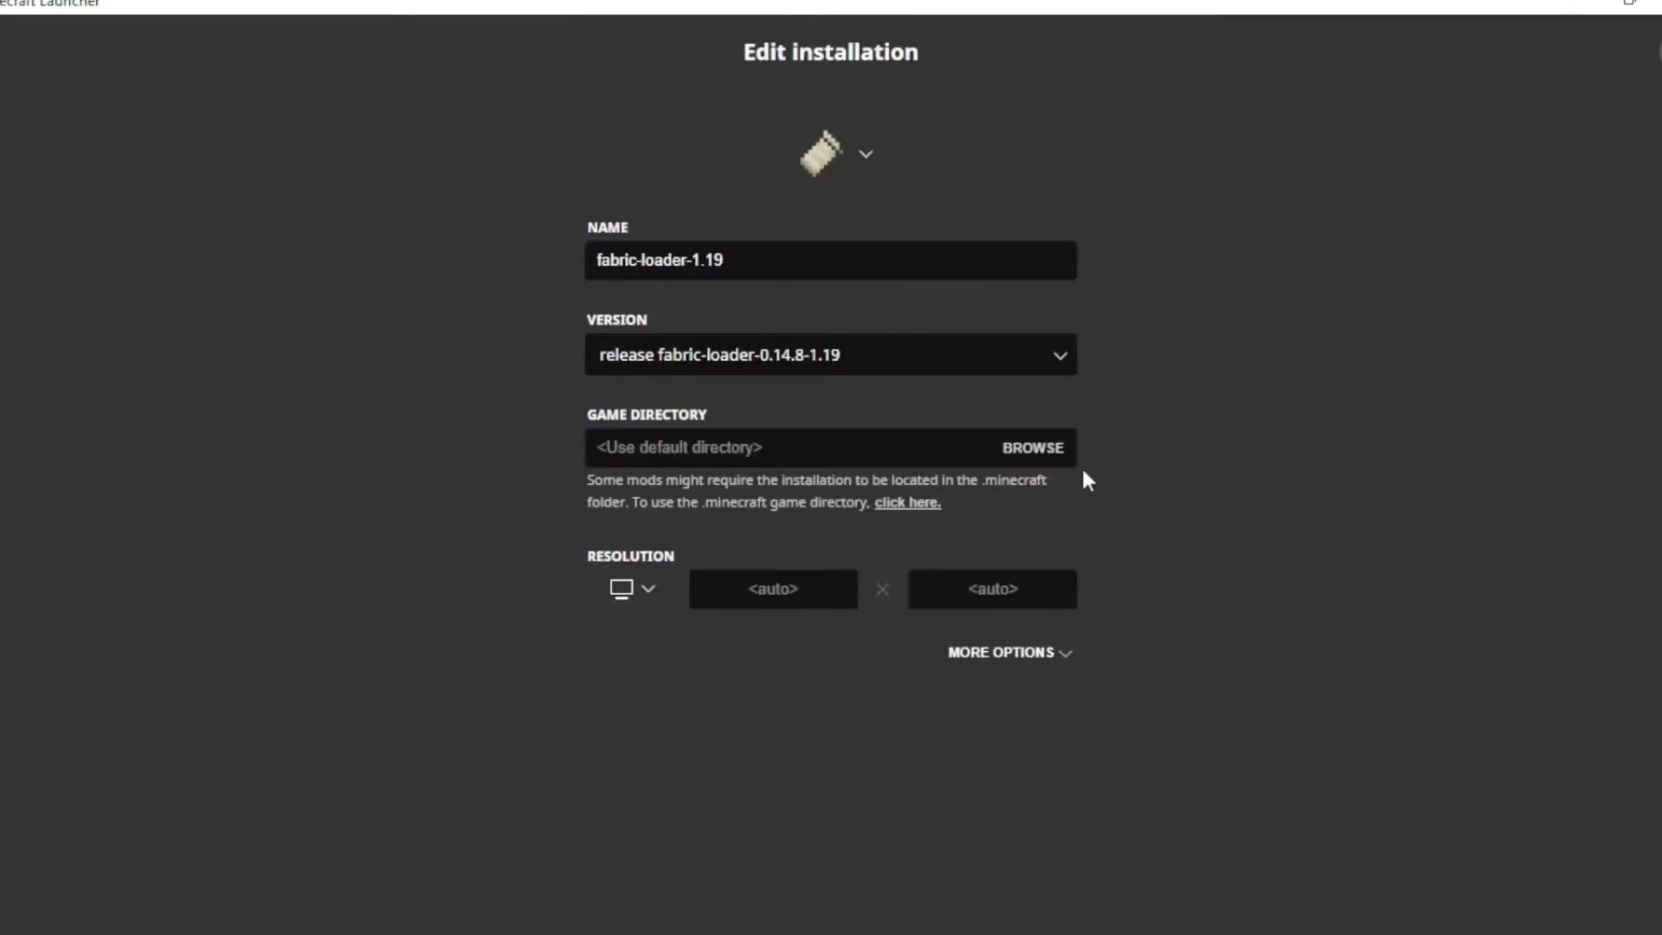
- Set the maximum memory in the fabric-loader-1.19 installation's JVM arguments to 4G
left_click(1050, 656)
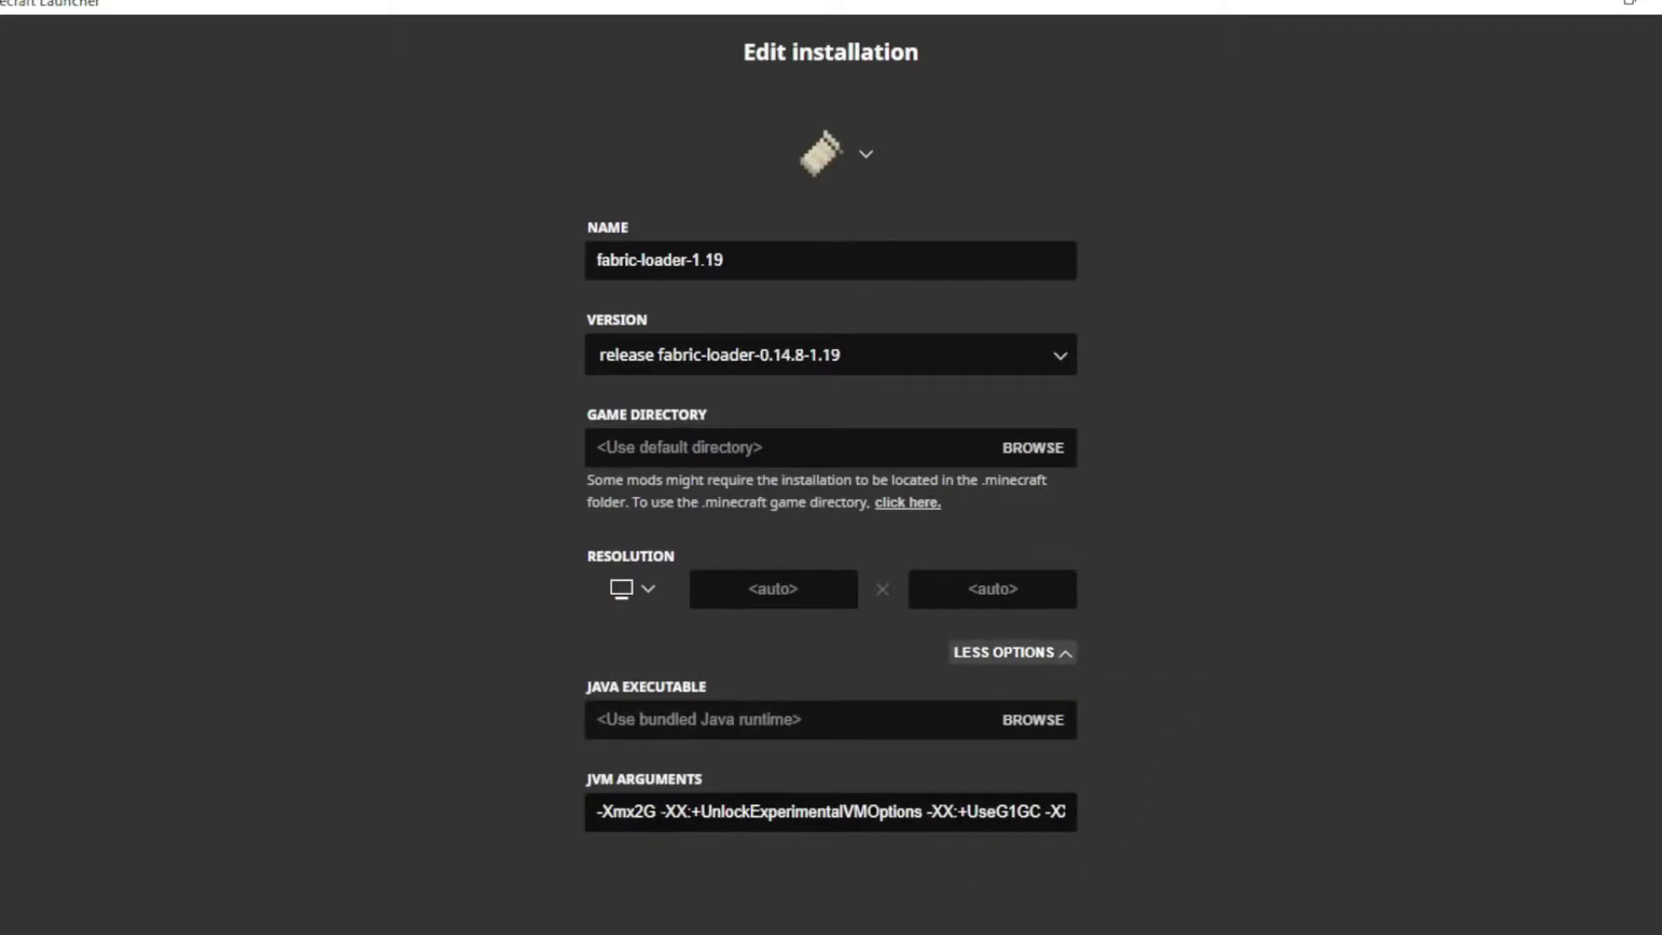
left_click(642, 811)
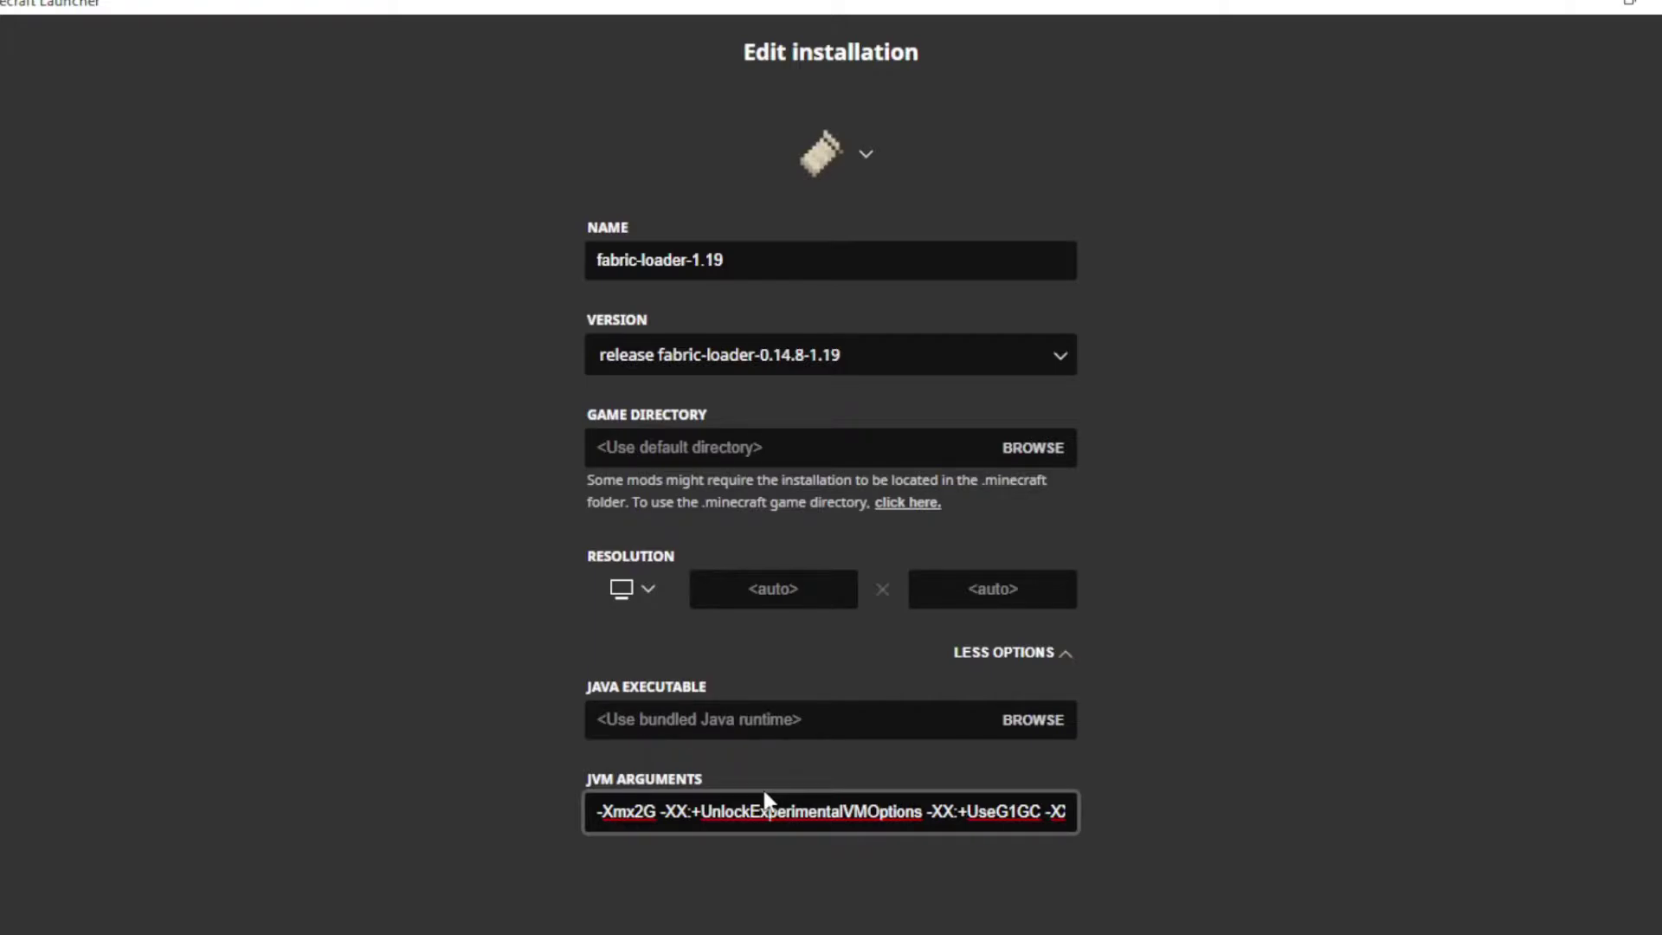
key("BackSpace")
type("4")
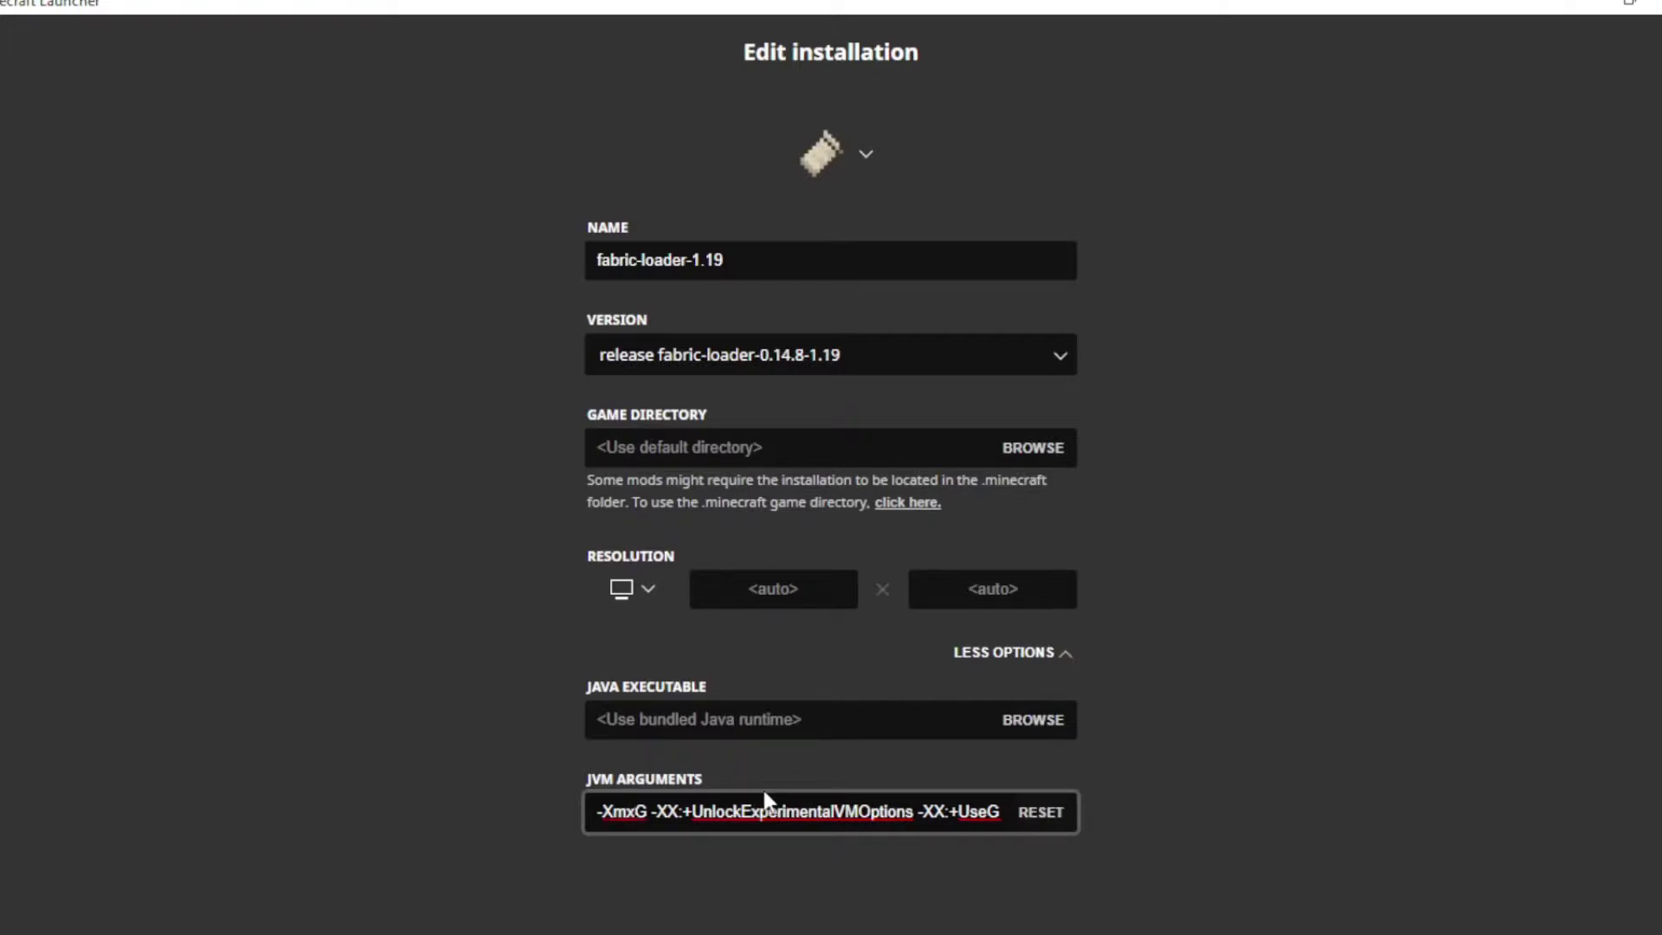
key("Home")
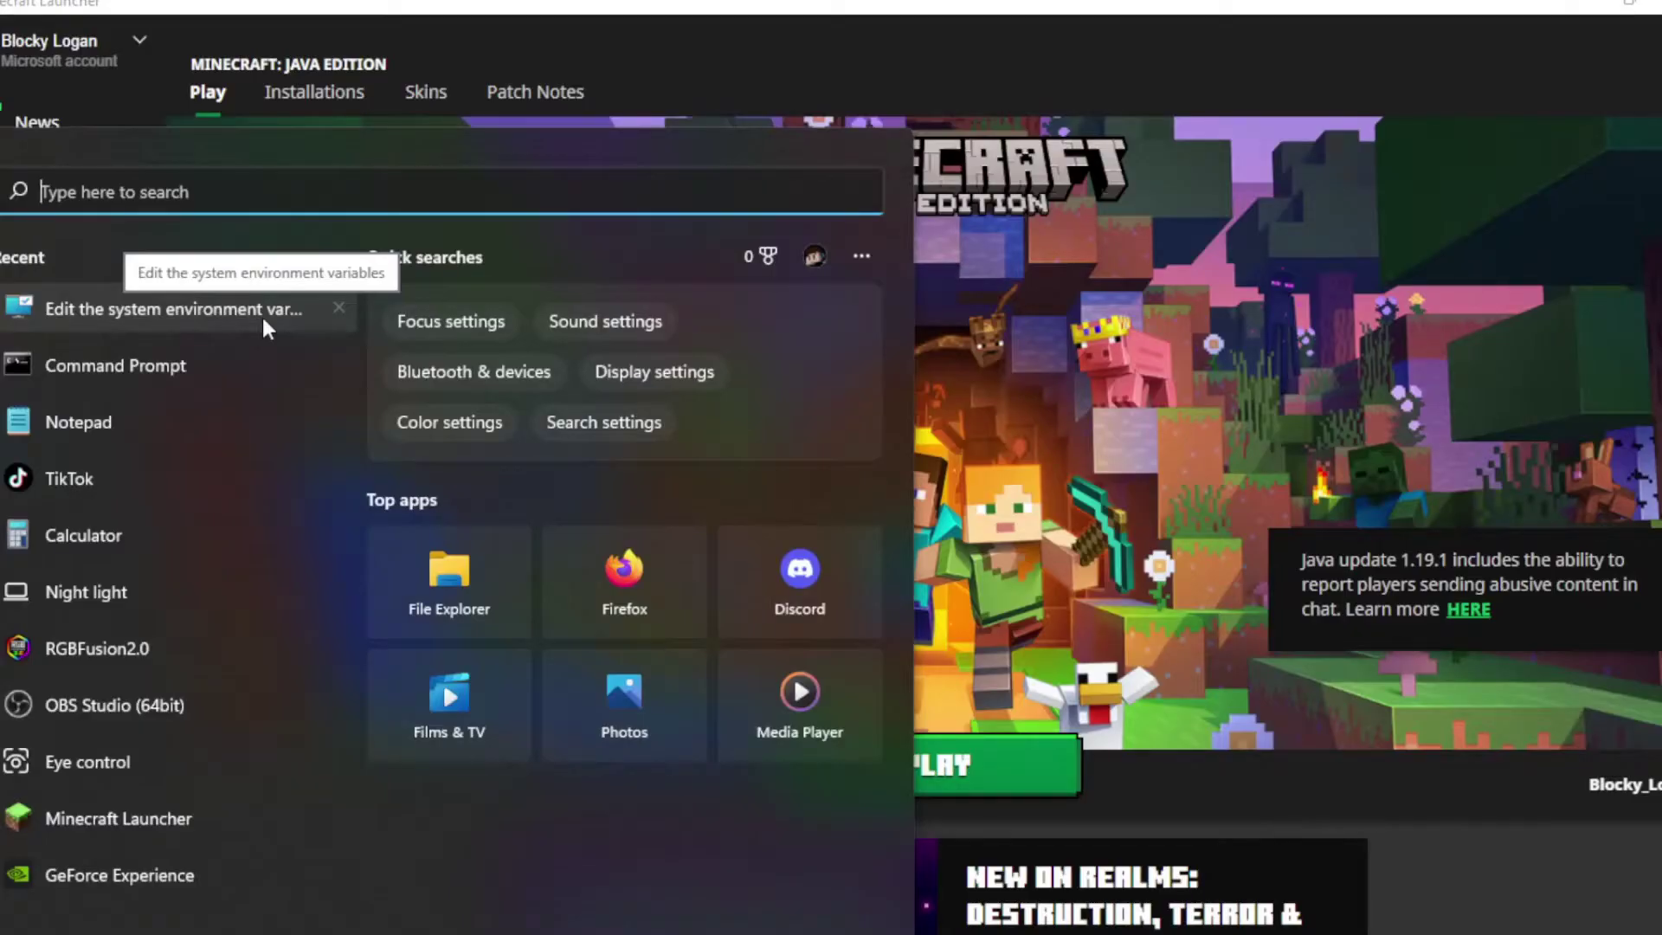
- Find the %appdata% folder with the Windows search and open the .minecraft folder inside it
type("%")
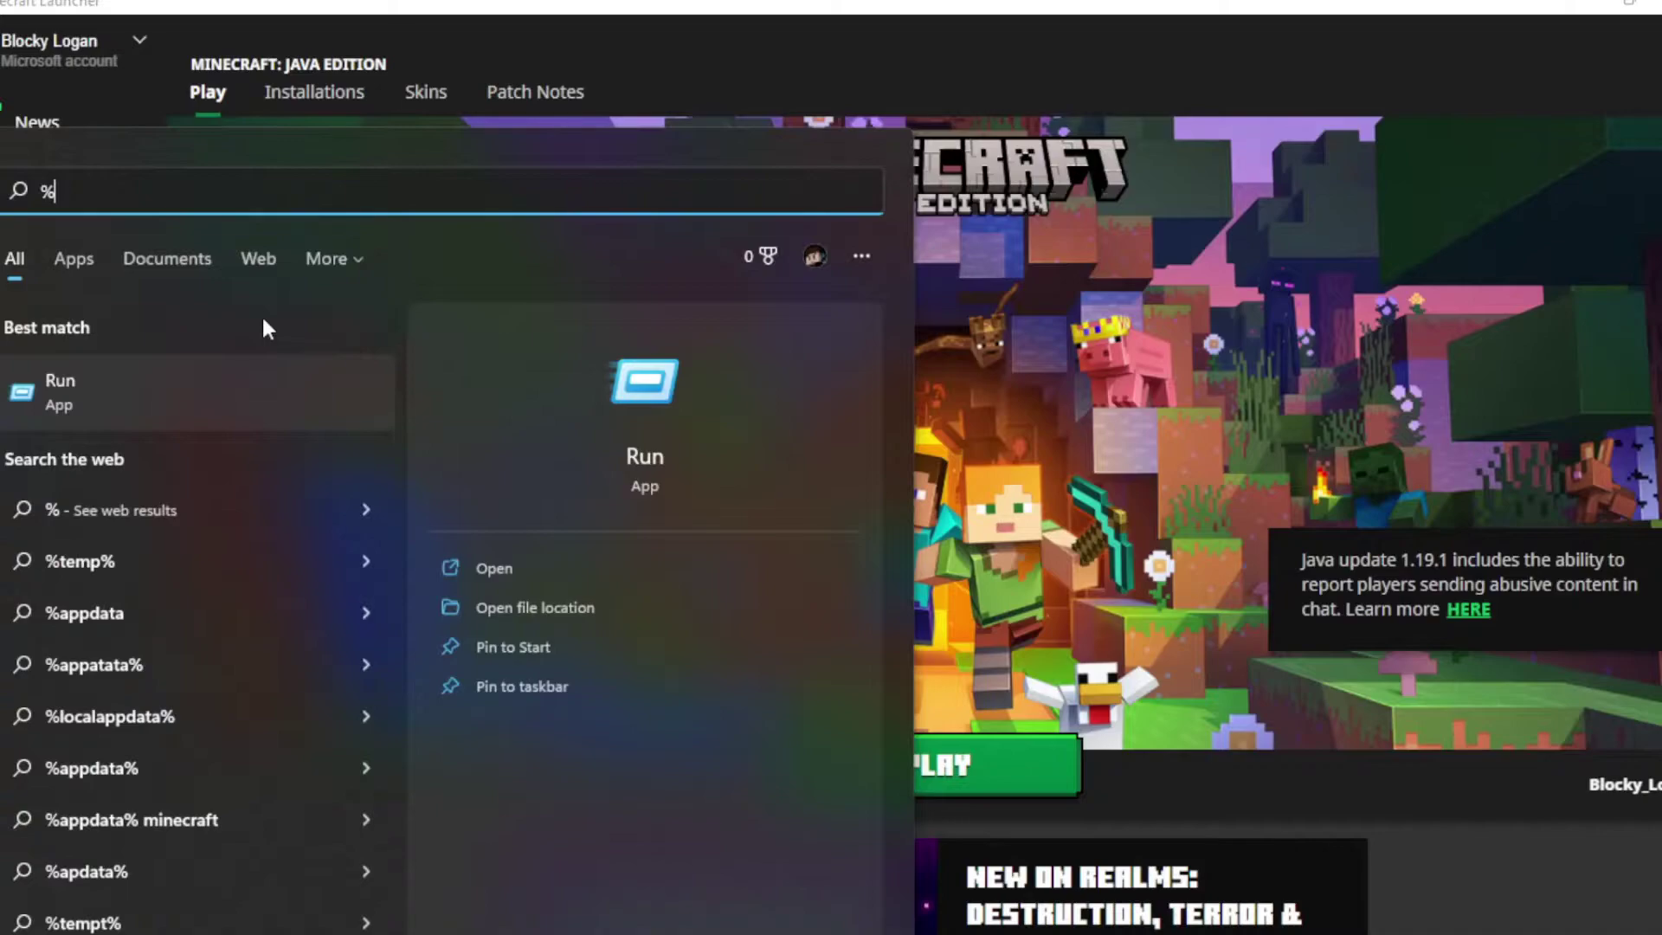
type("appdata")
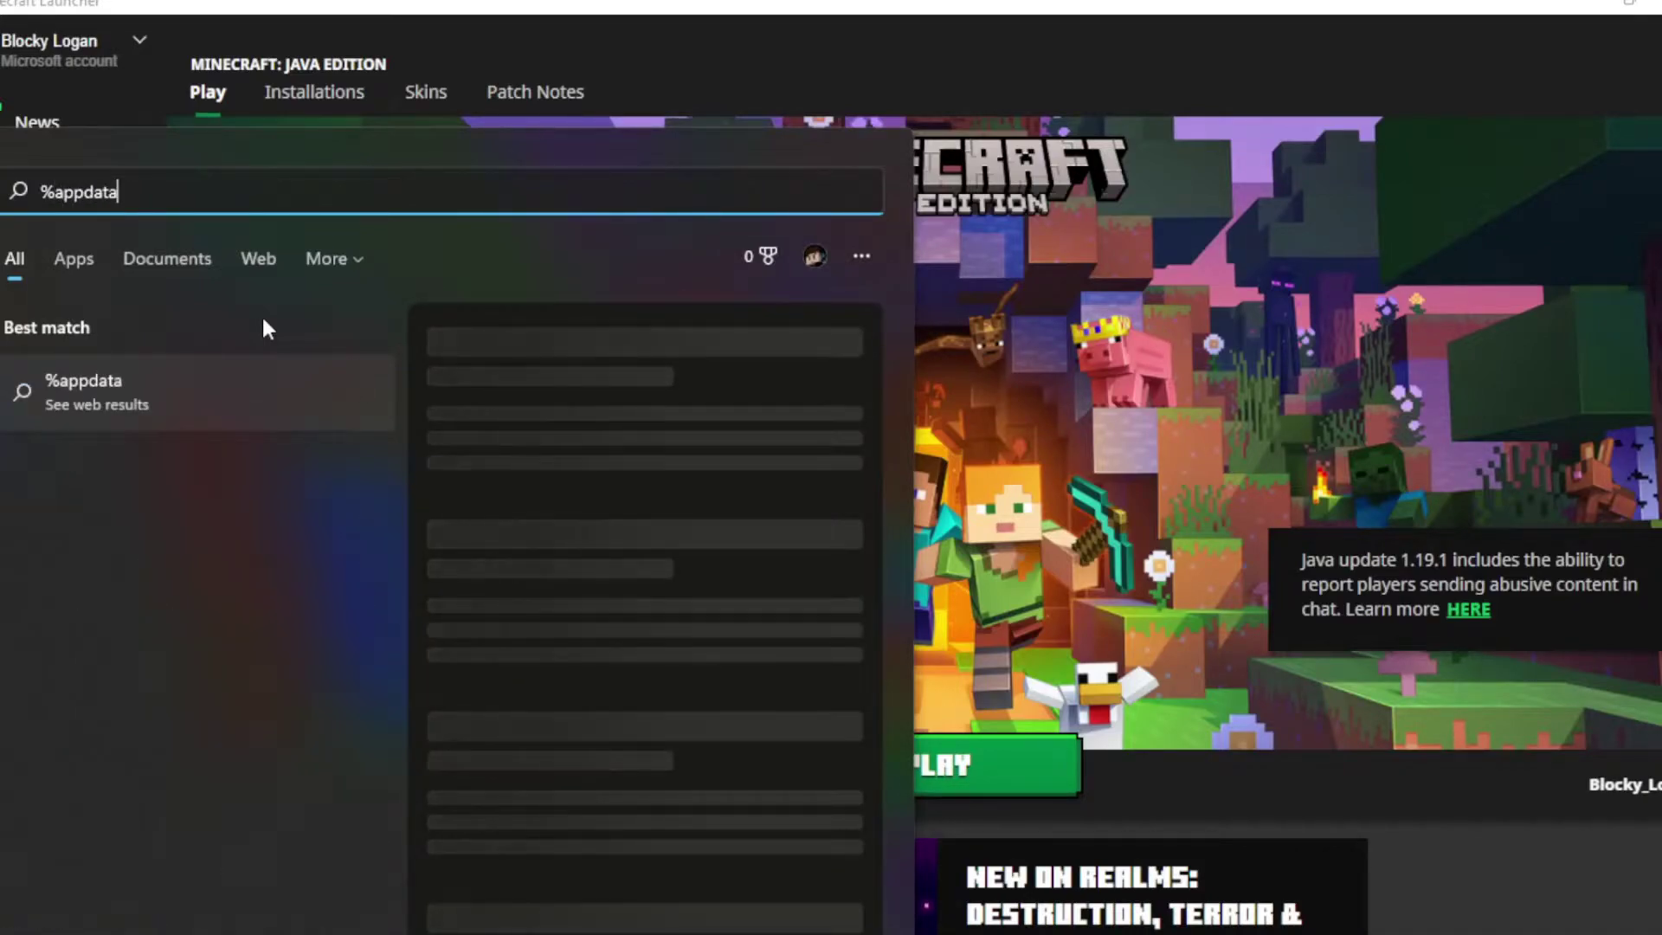
type("%")
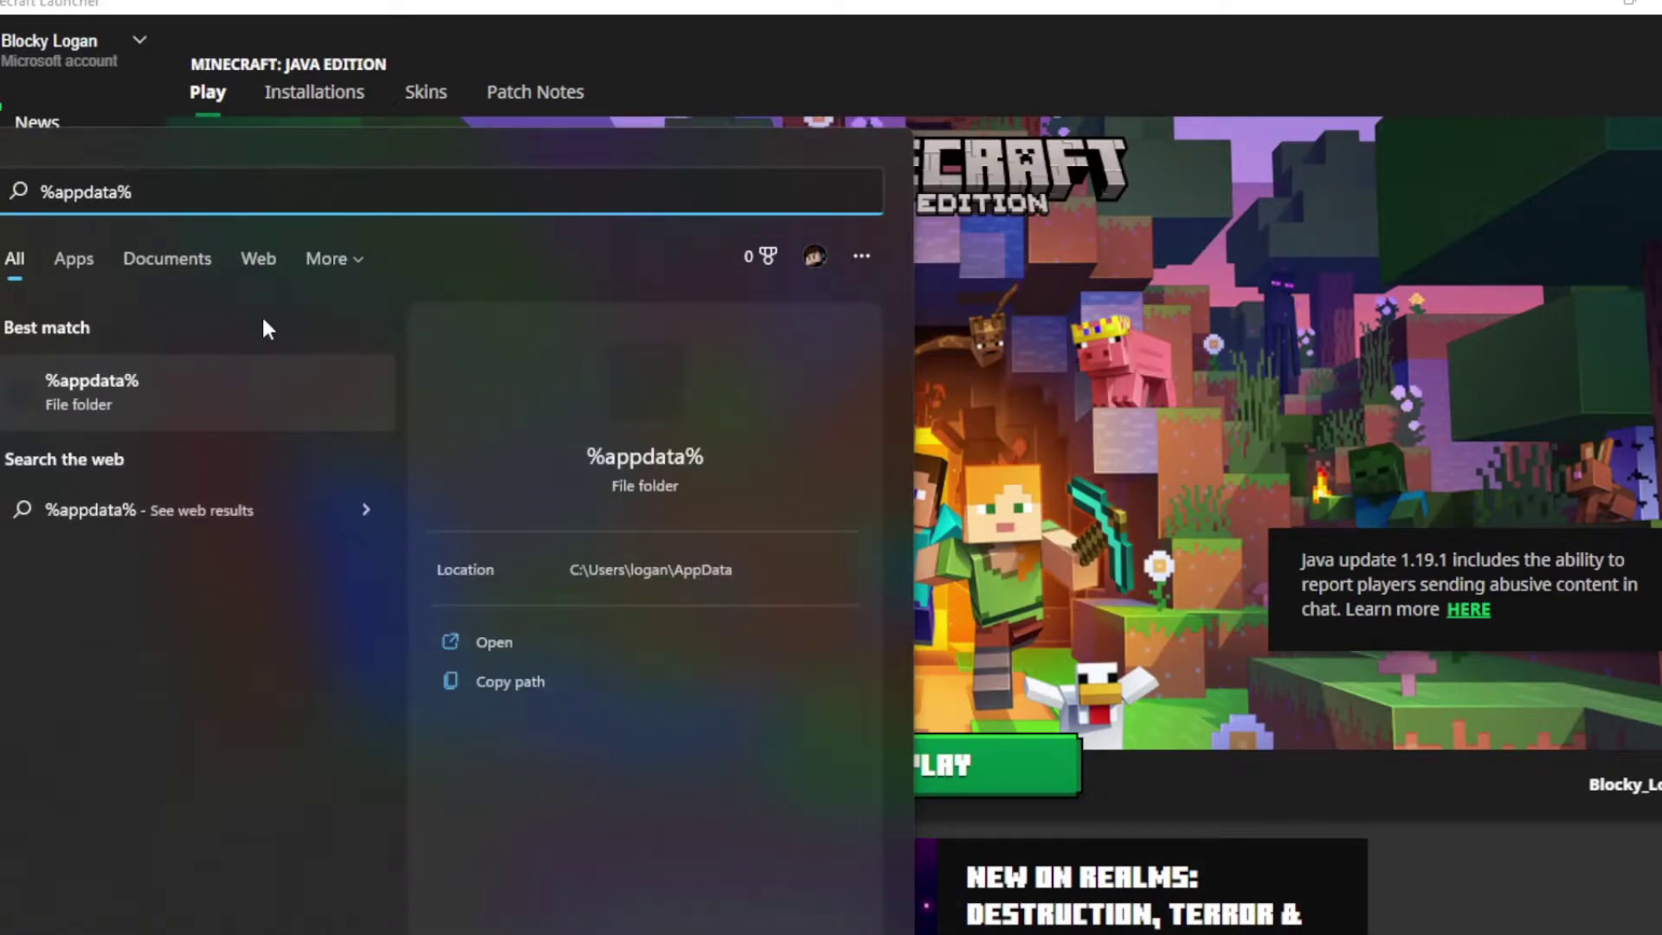
left_click(161, 372)
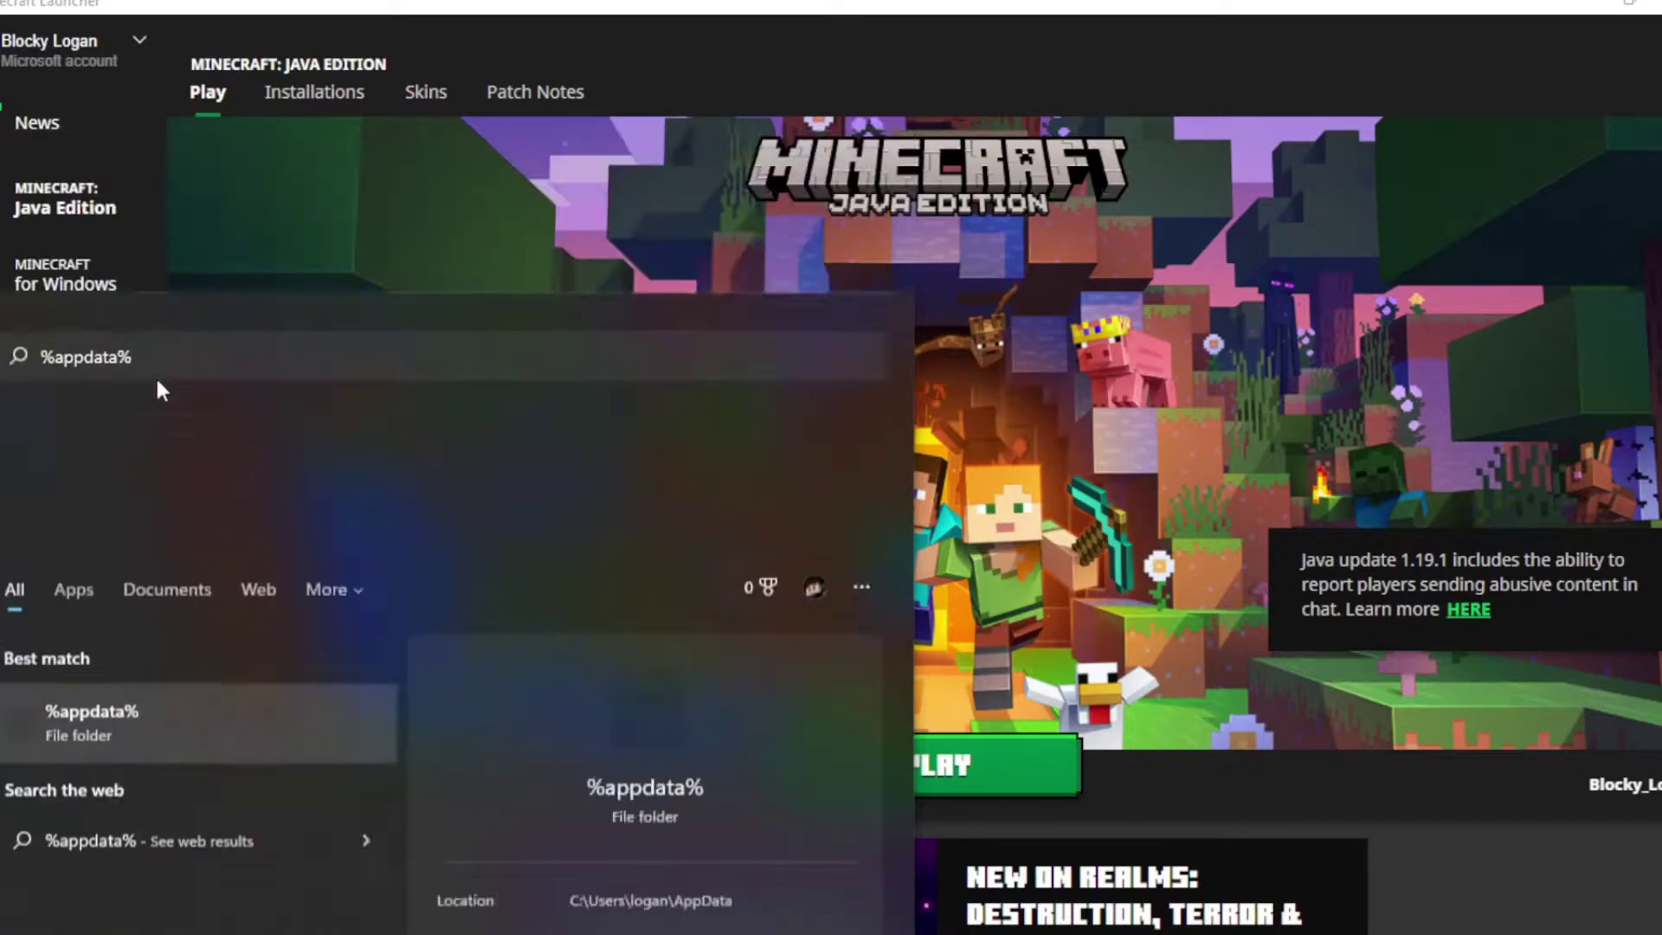
double_click(404, 449)
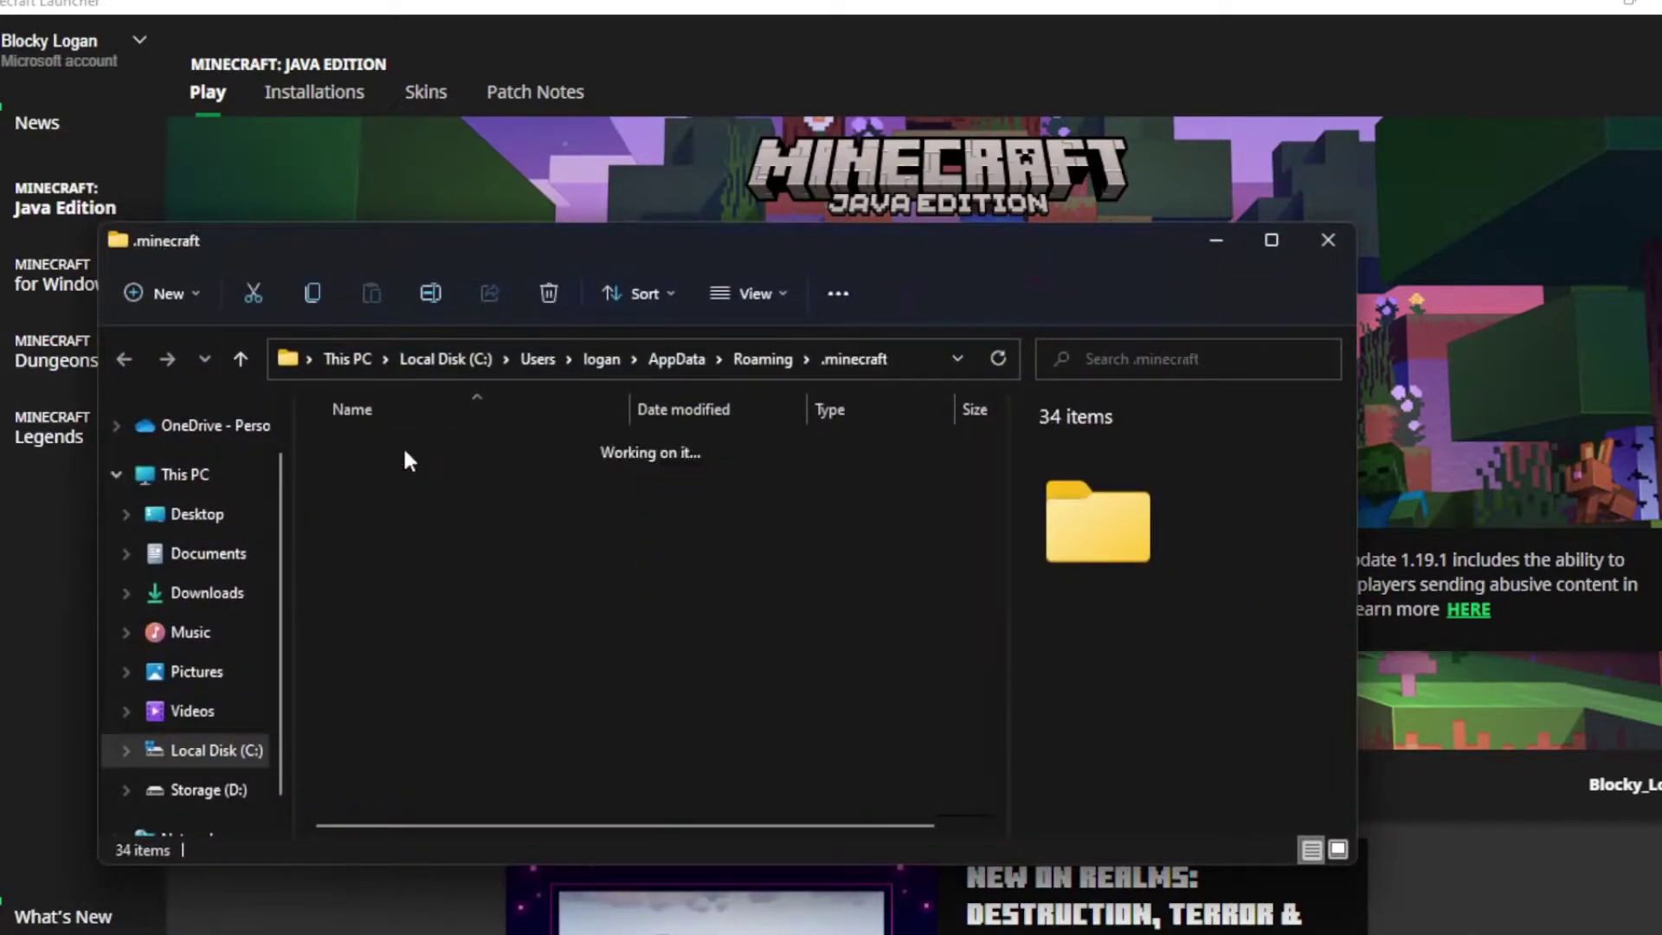
- Create a new folder named mods in .minecraft and open it
scroll(517, 519, "down", 2)
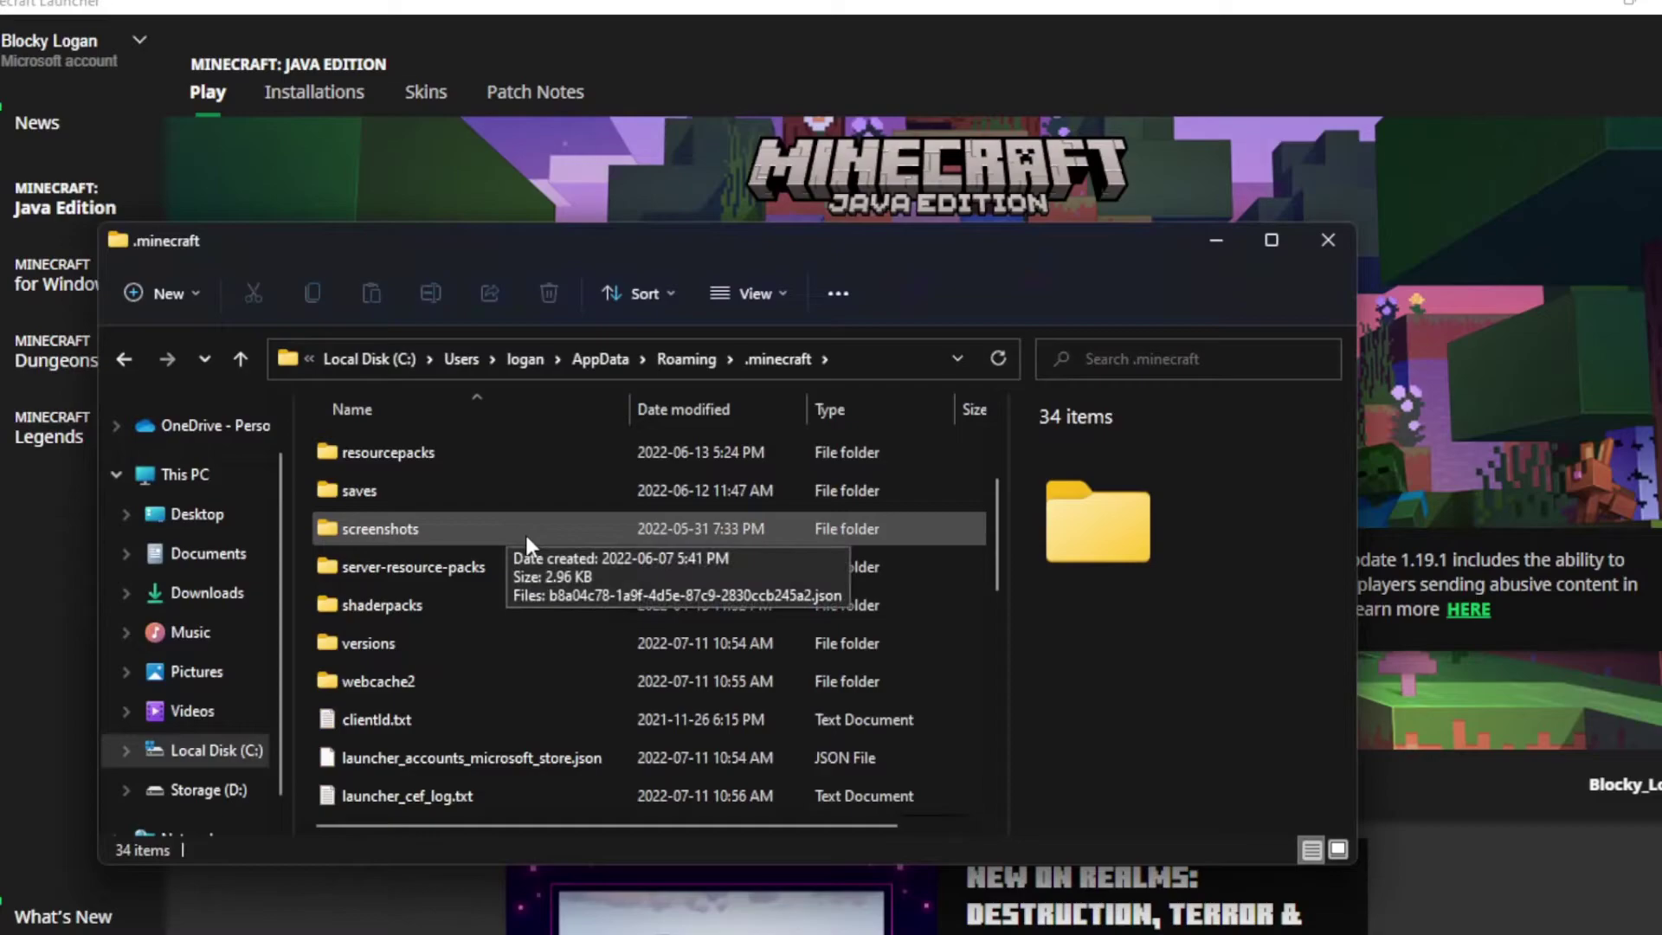
scroll(490, 651, "up", 2)
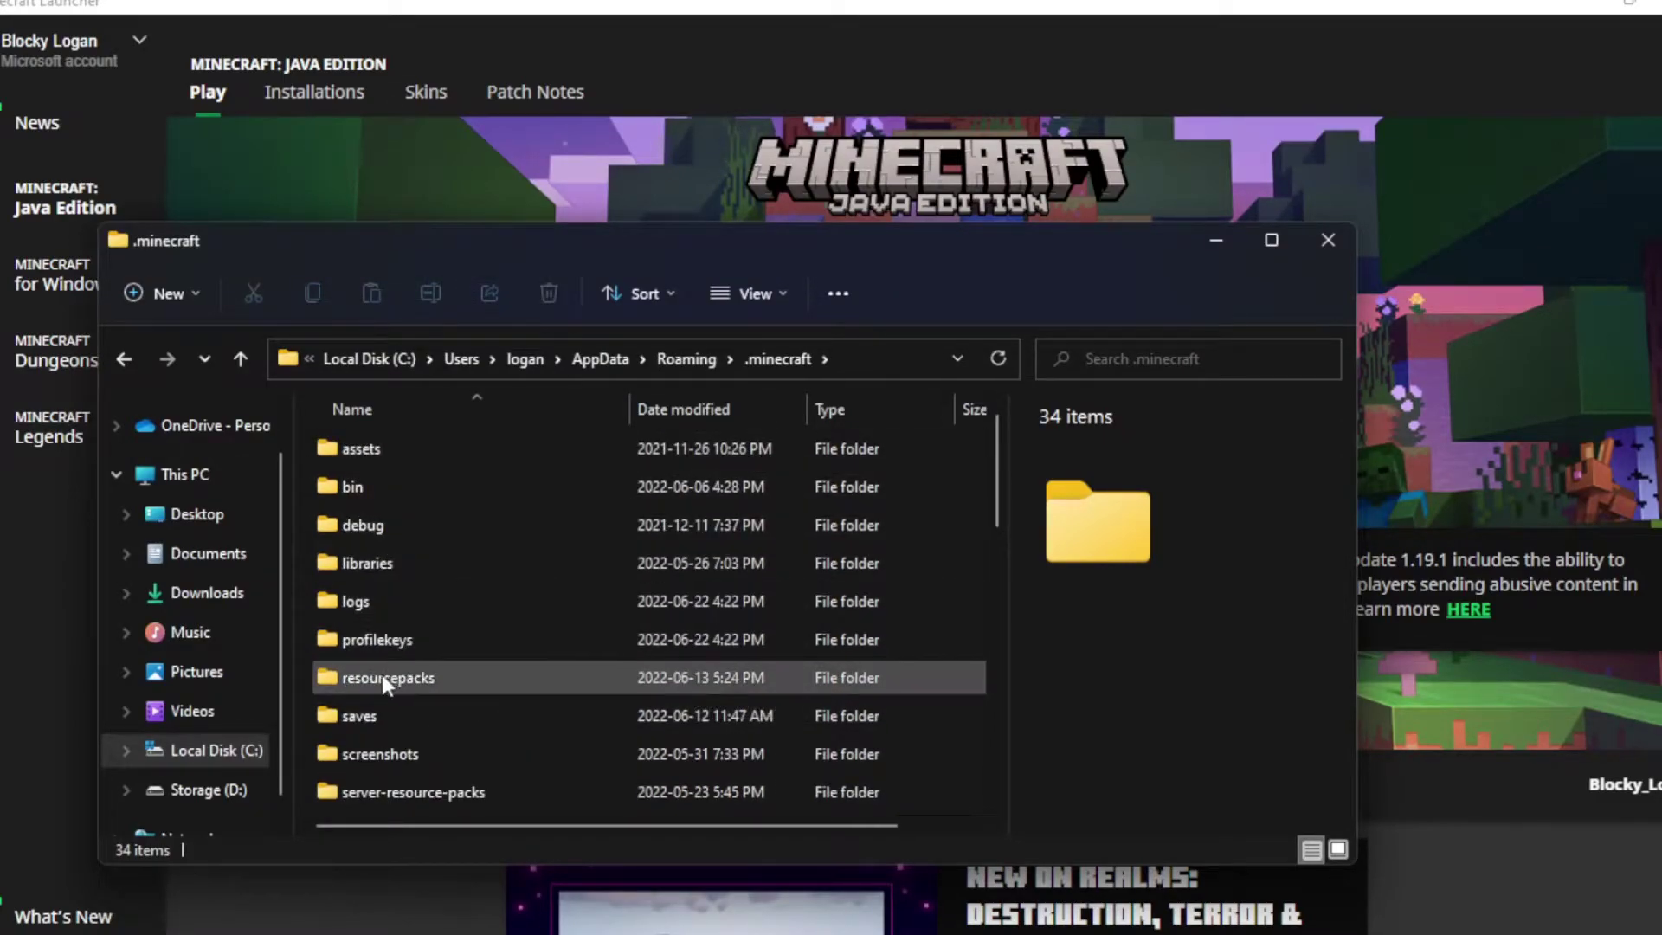
scroll(383, 680, "down", 1)
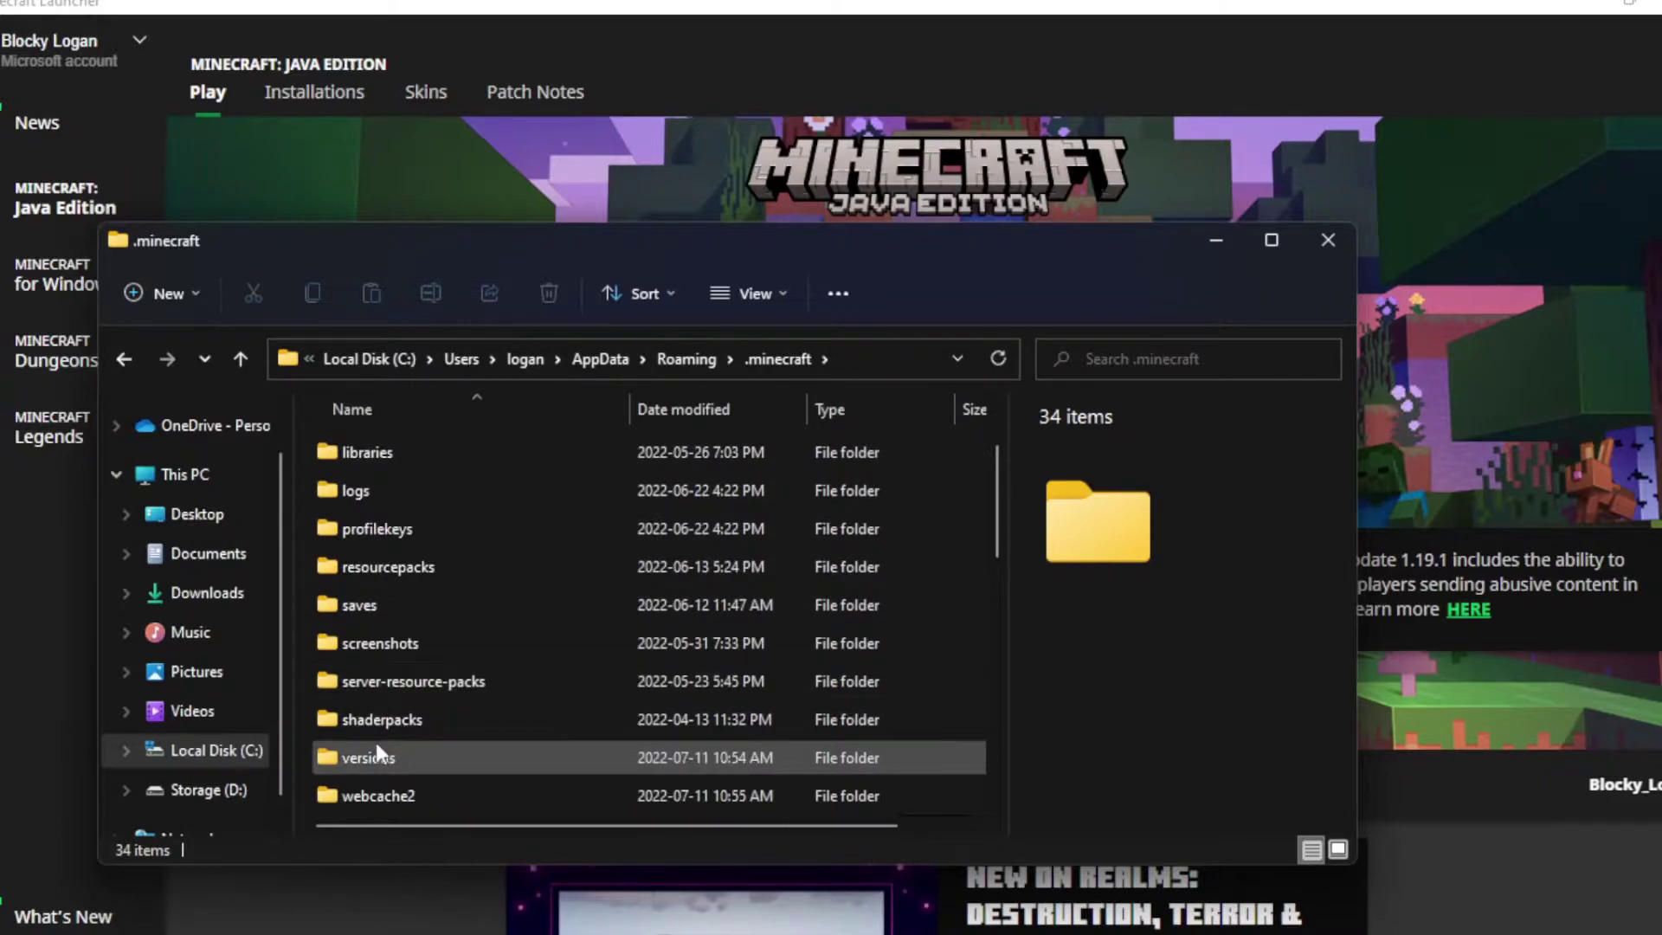
scroll(376, 741, "down", 1)
scroll(402, 639, "up", 2)
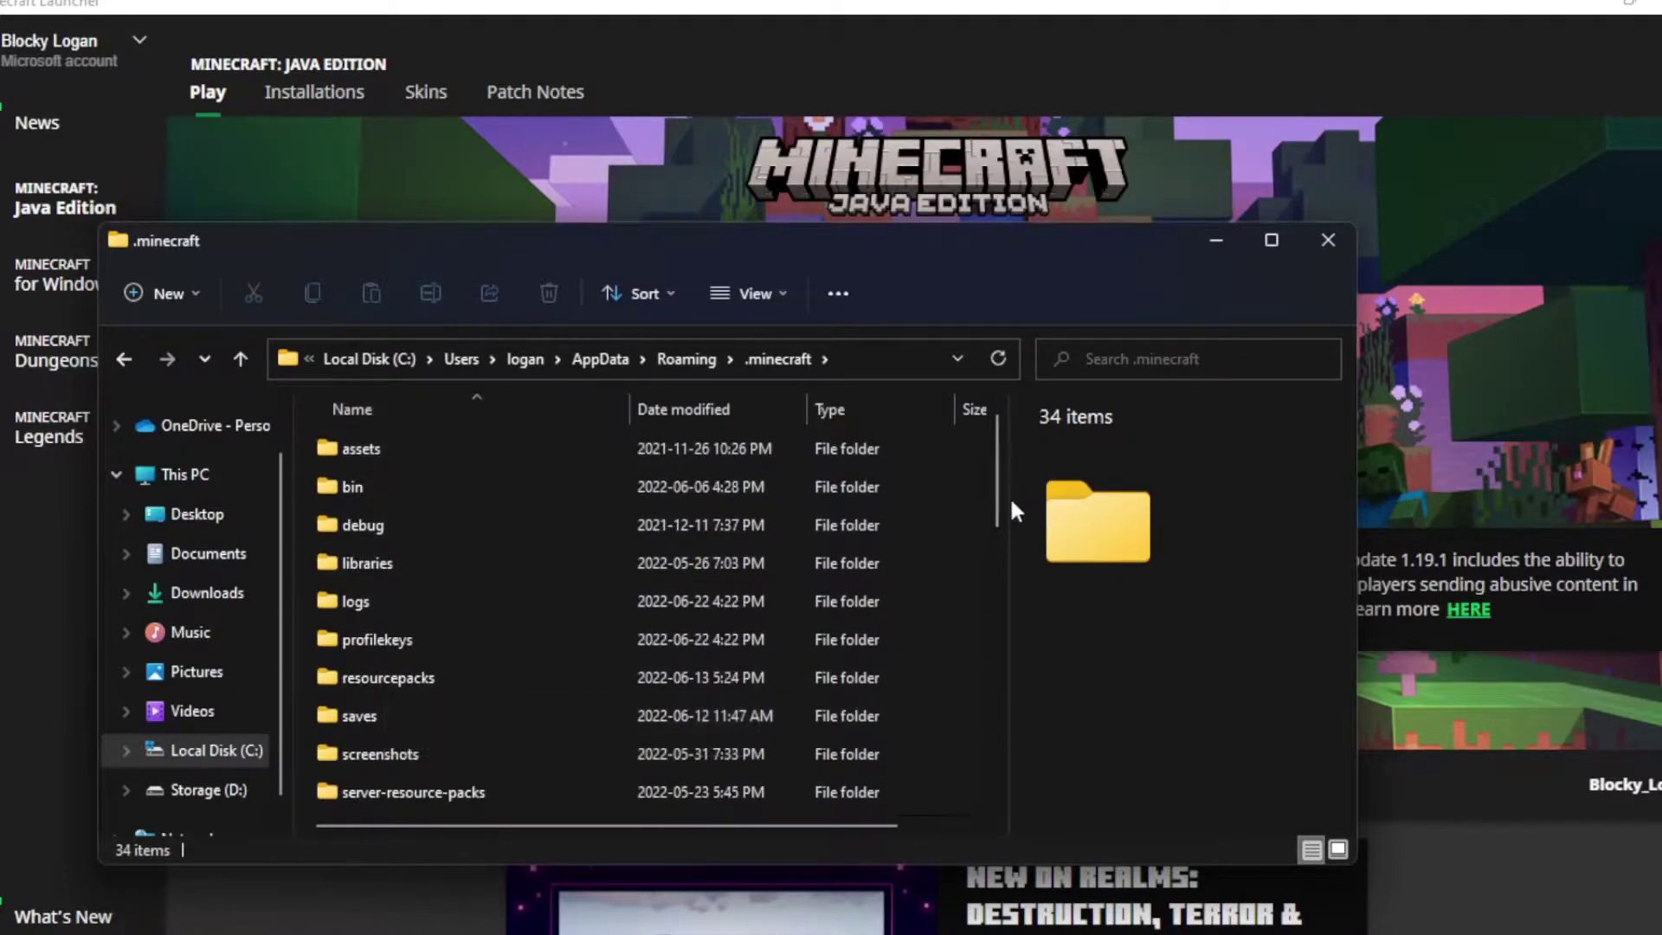
right_click(312, 548)
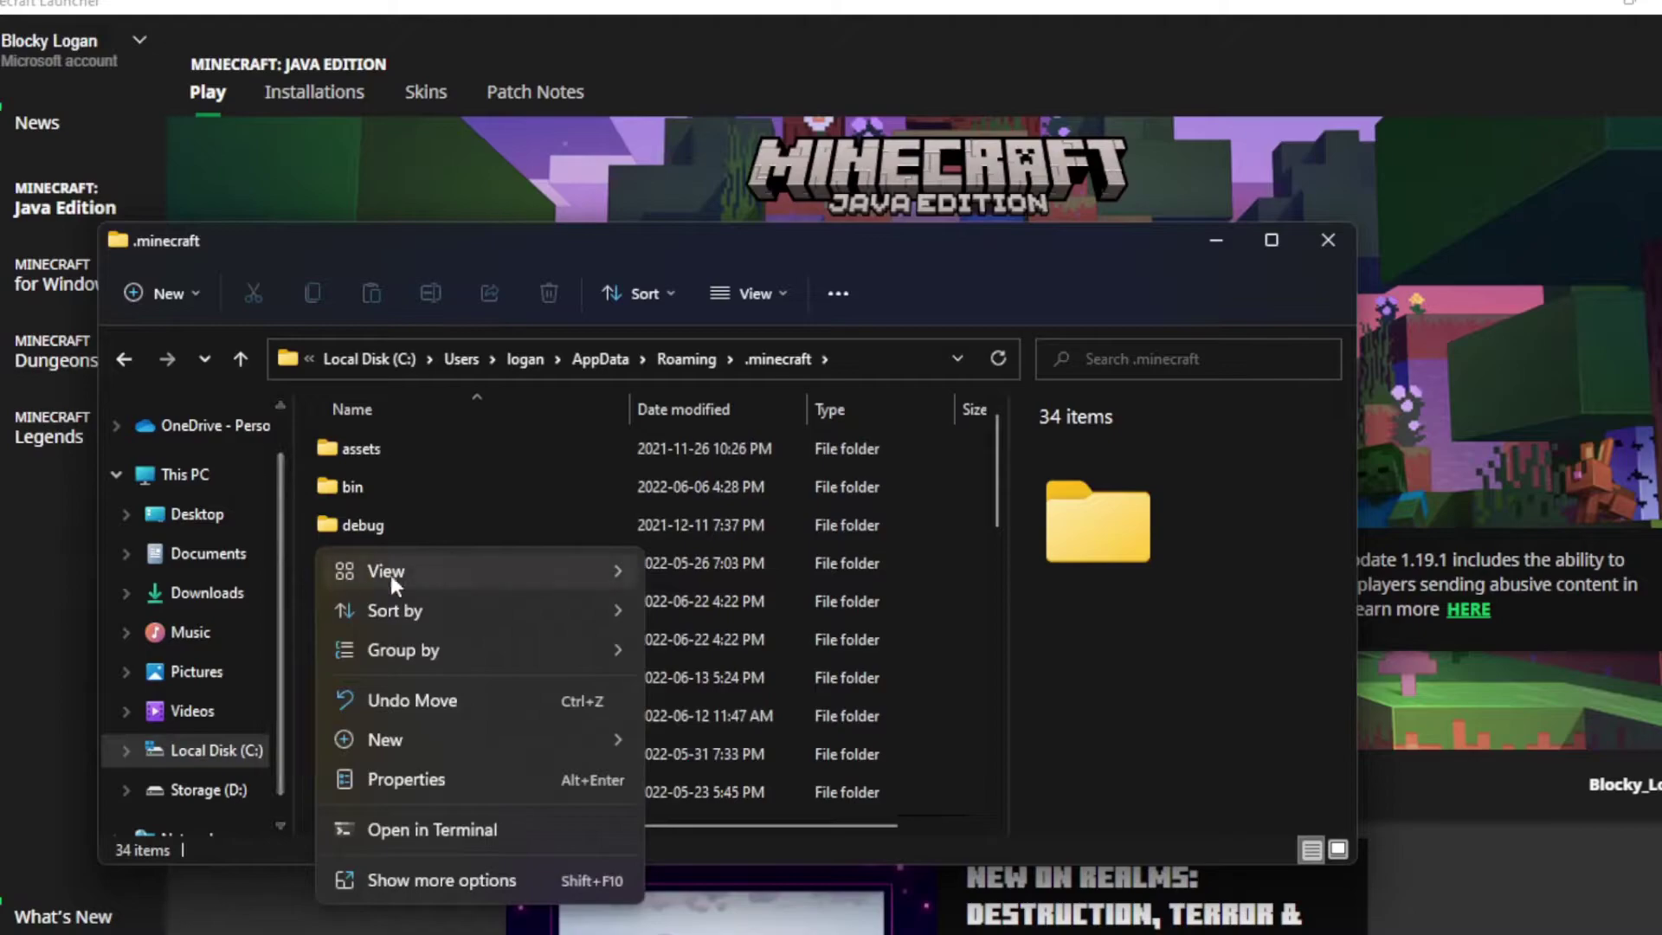
mouse_move(544, 740)
left_click(703, 745)
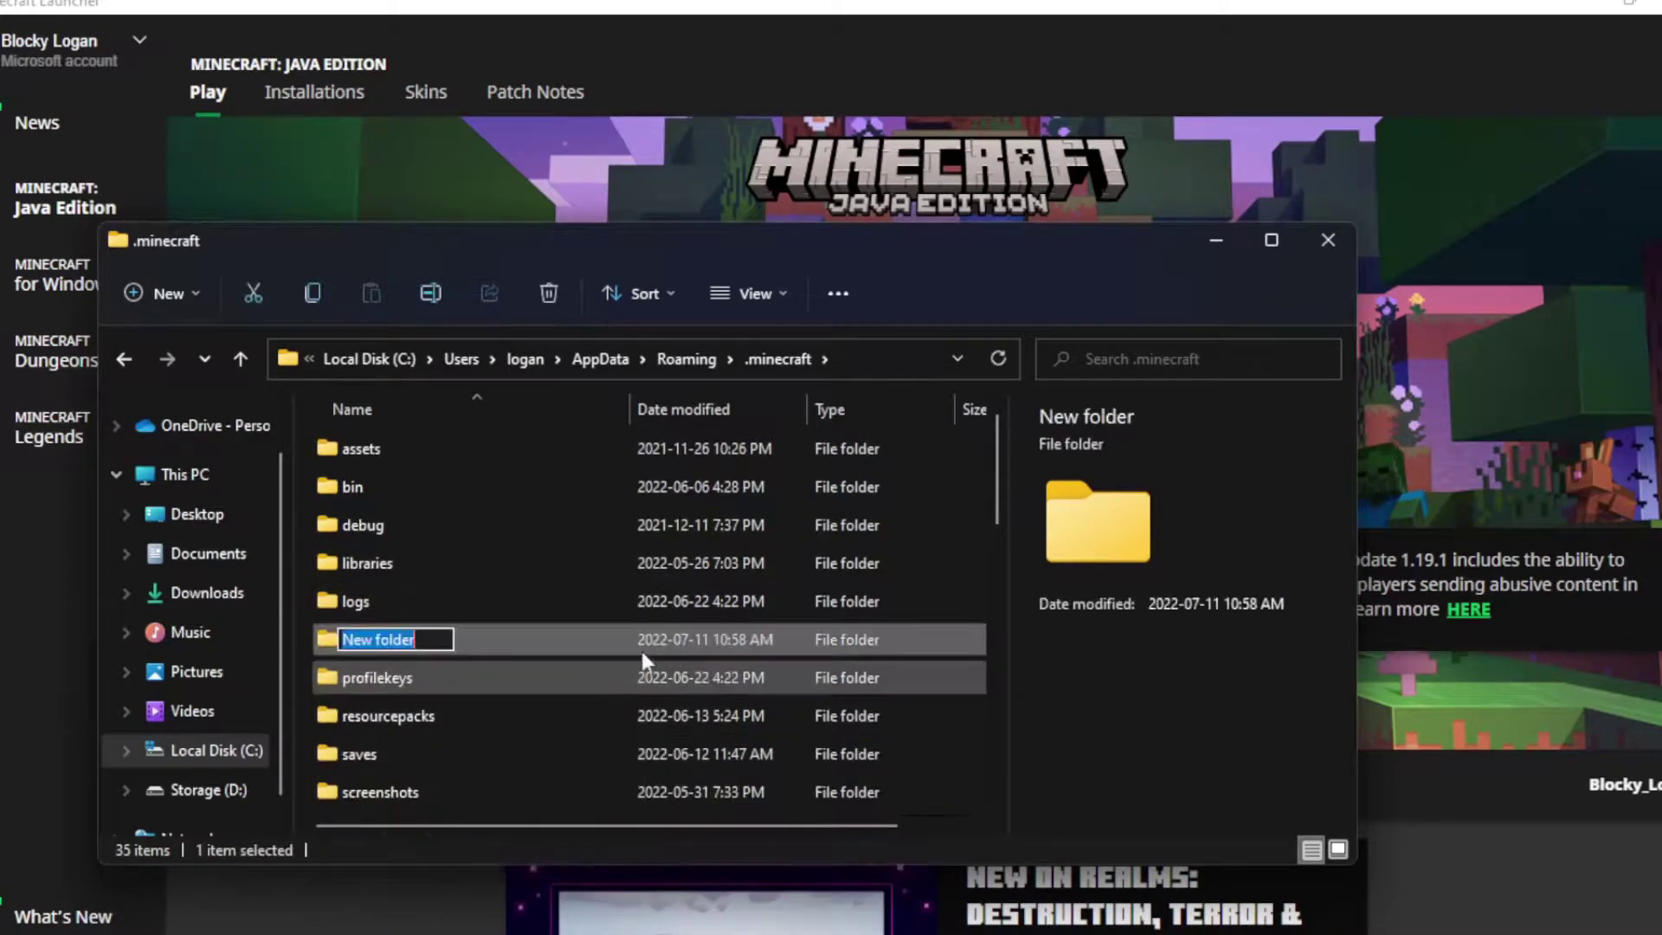
type("mods")
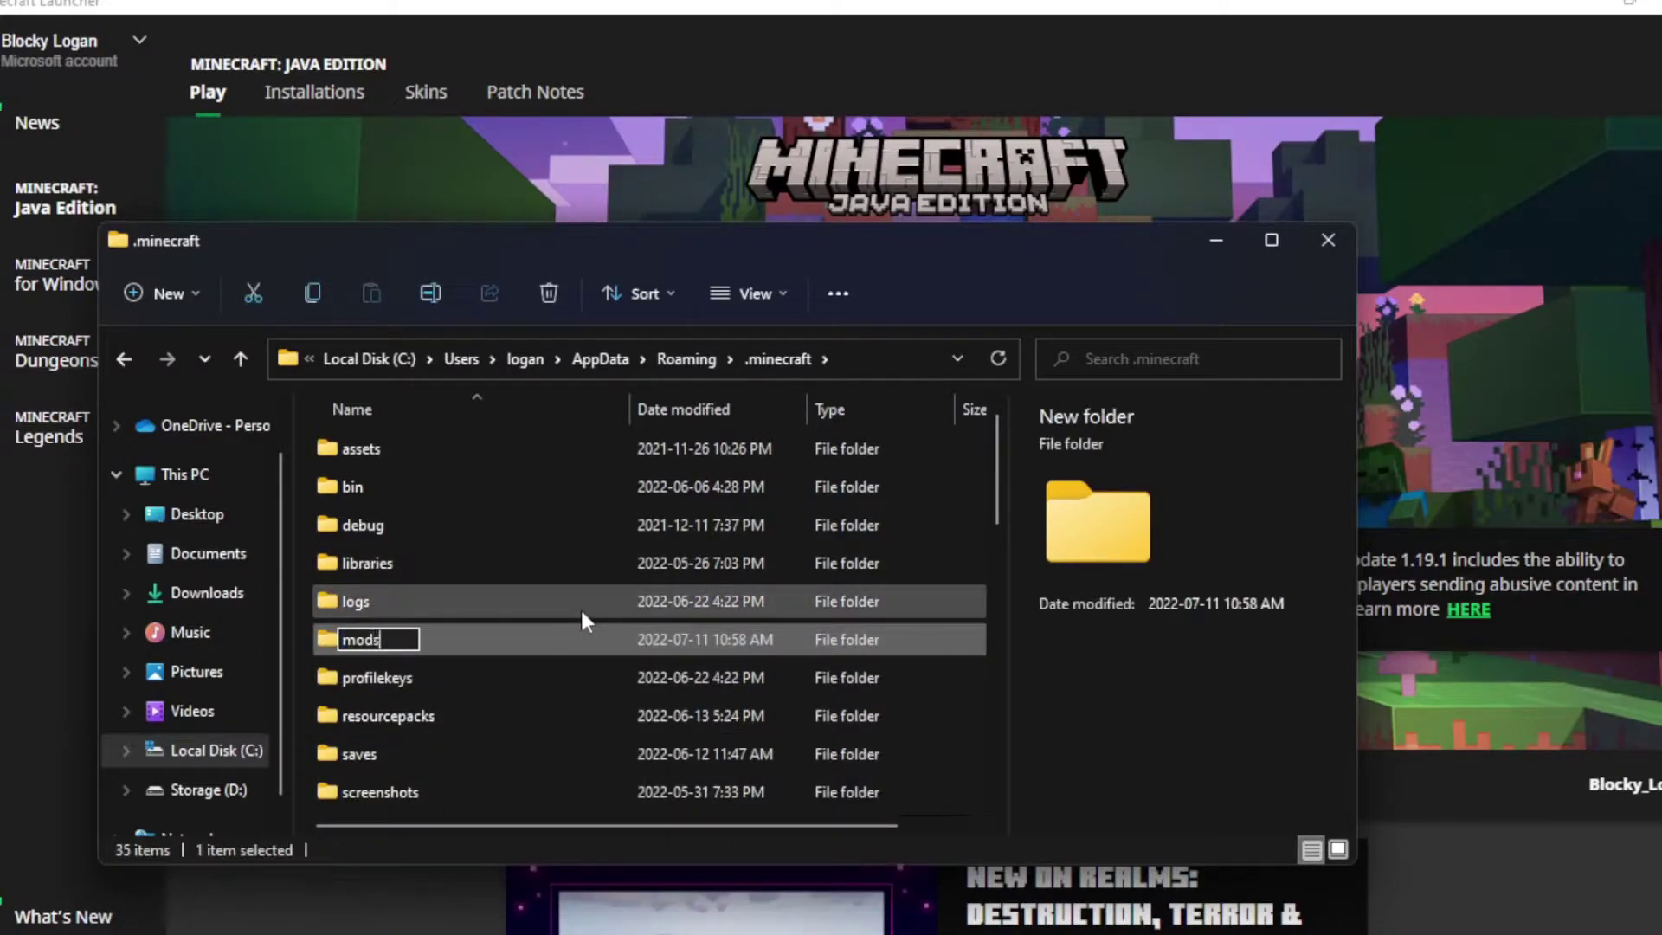
key("Return")
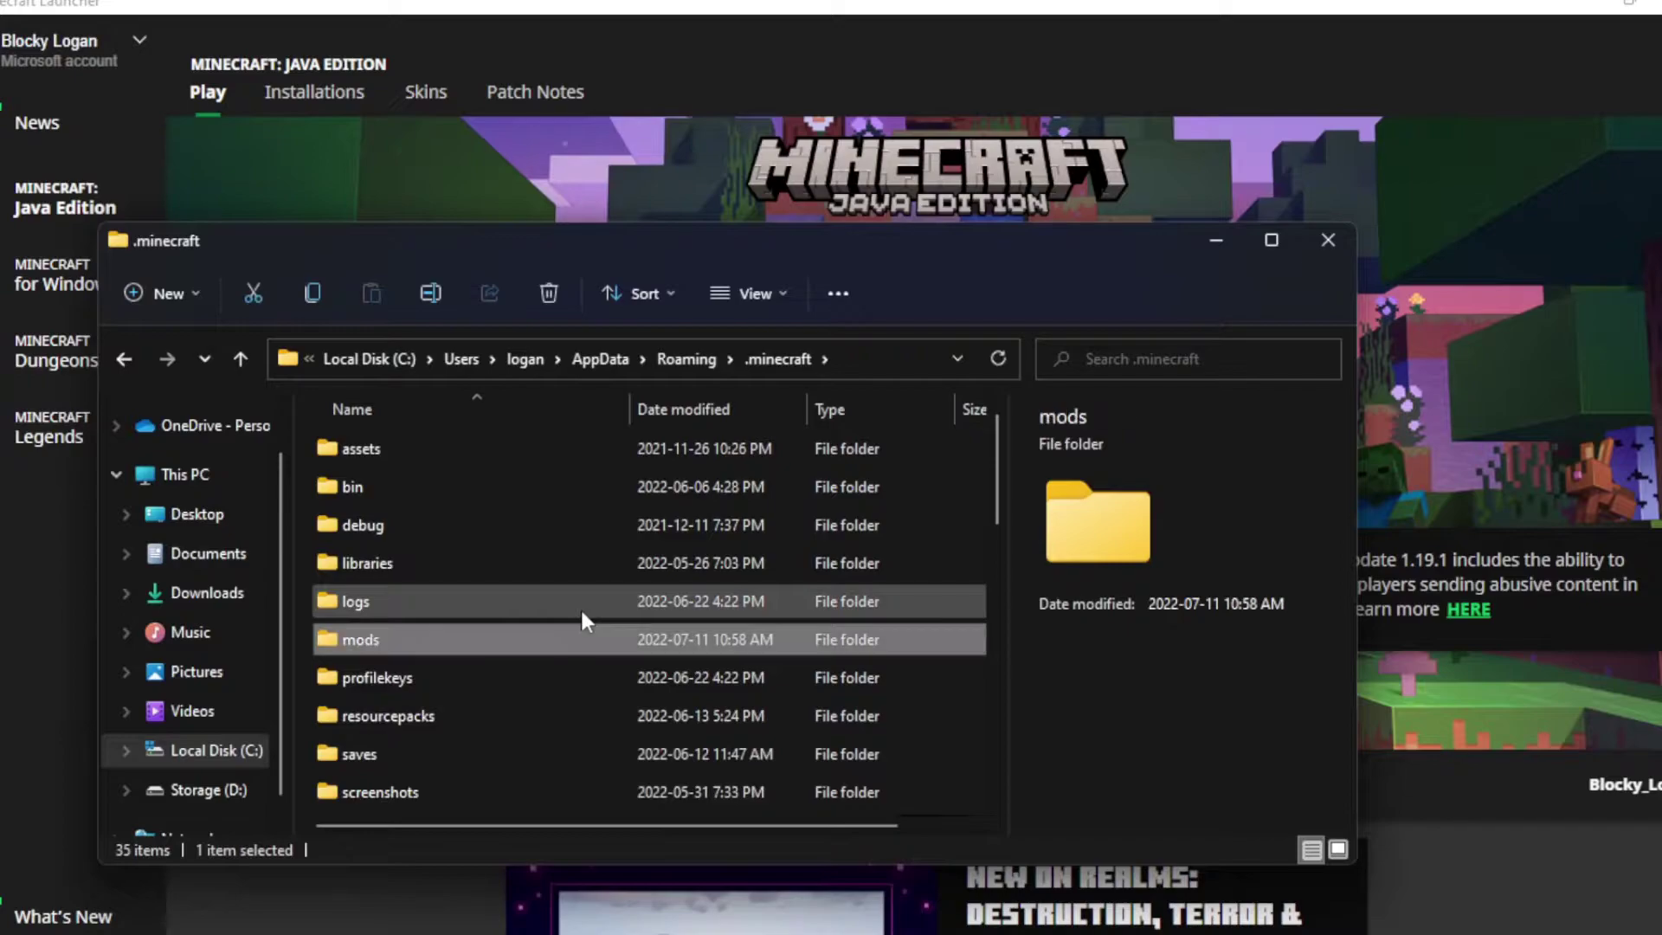
double_click(372, 640)
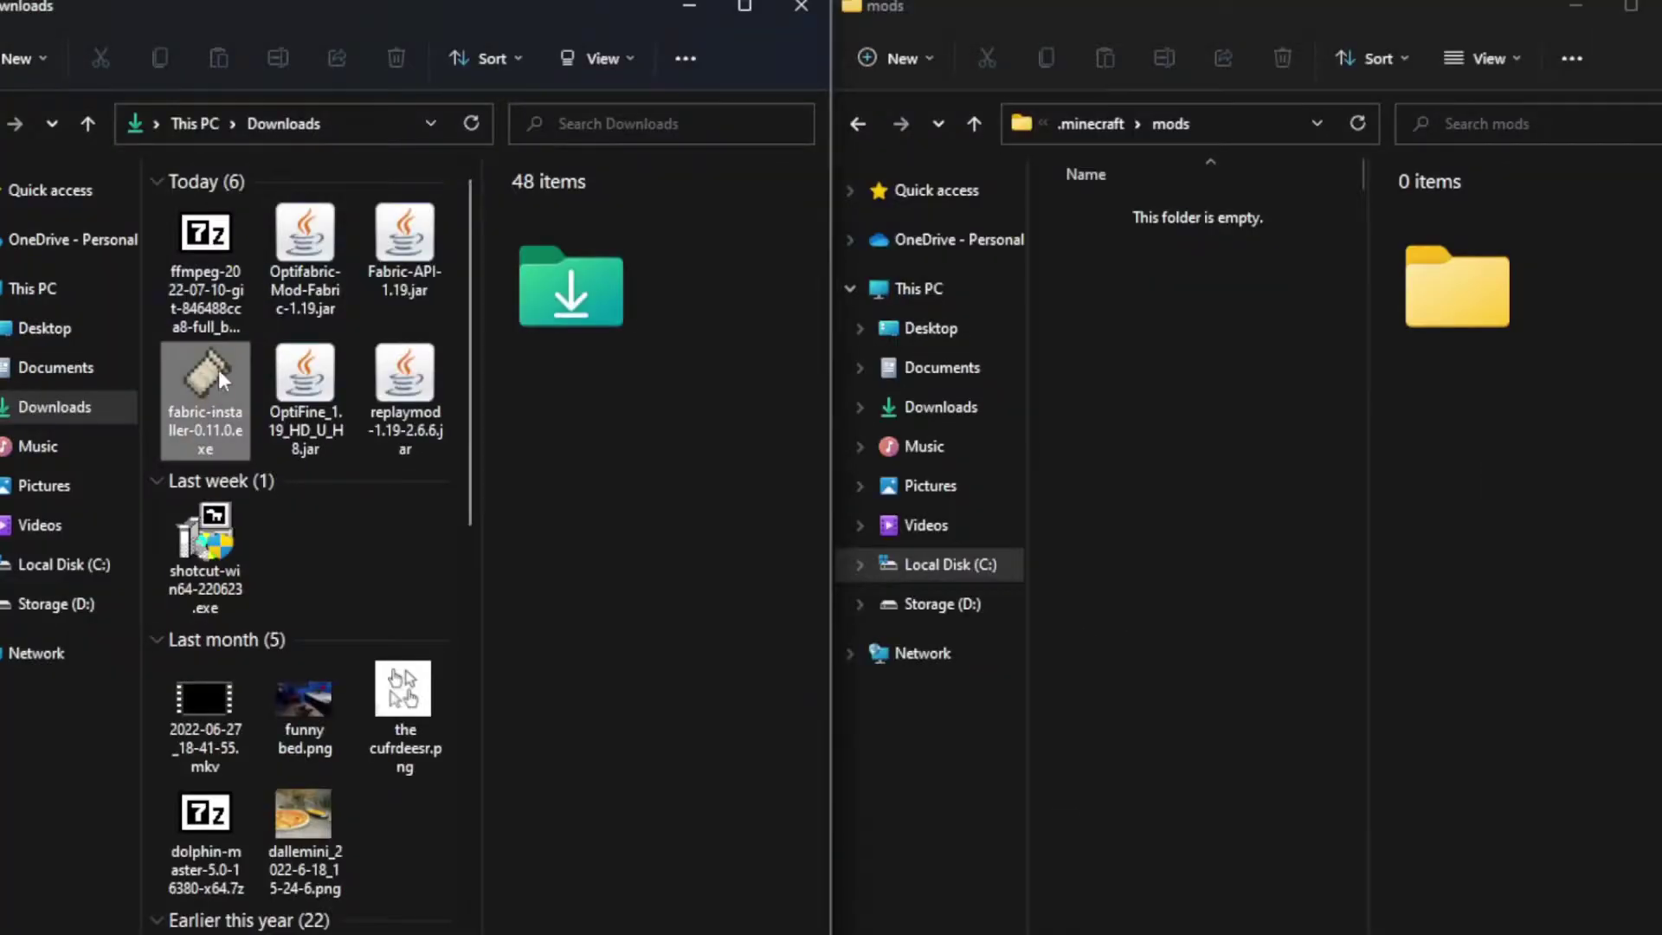
left_click(218, 371)
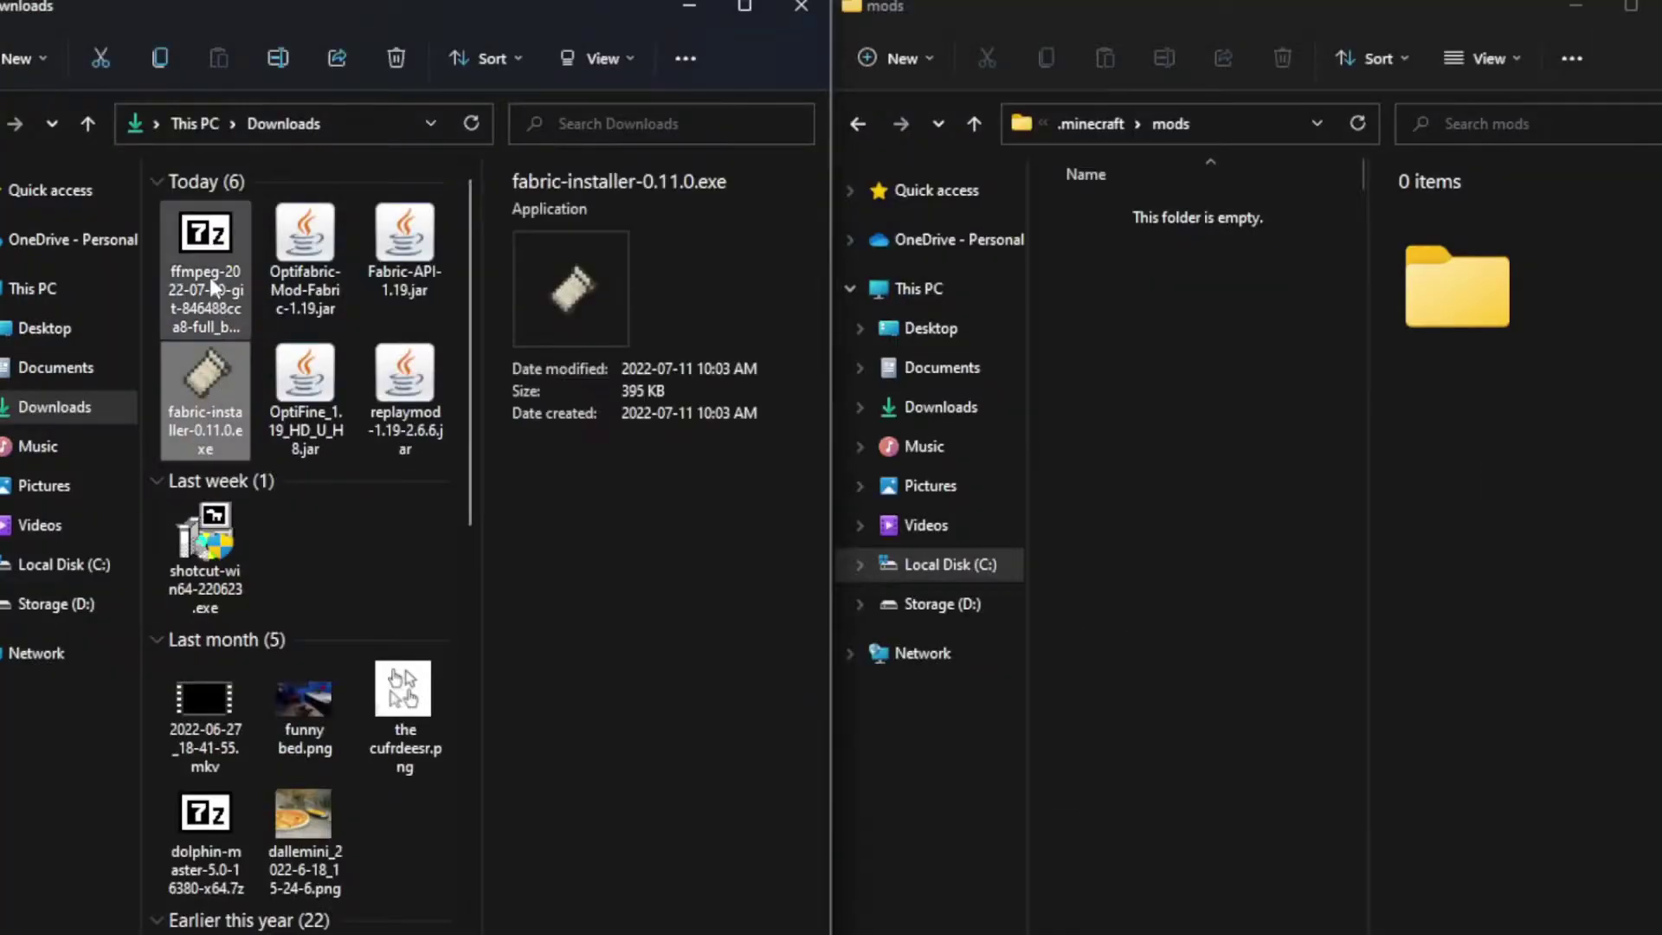
left_click(209, 277, "ctrl")
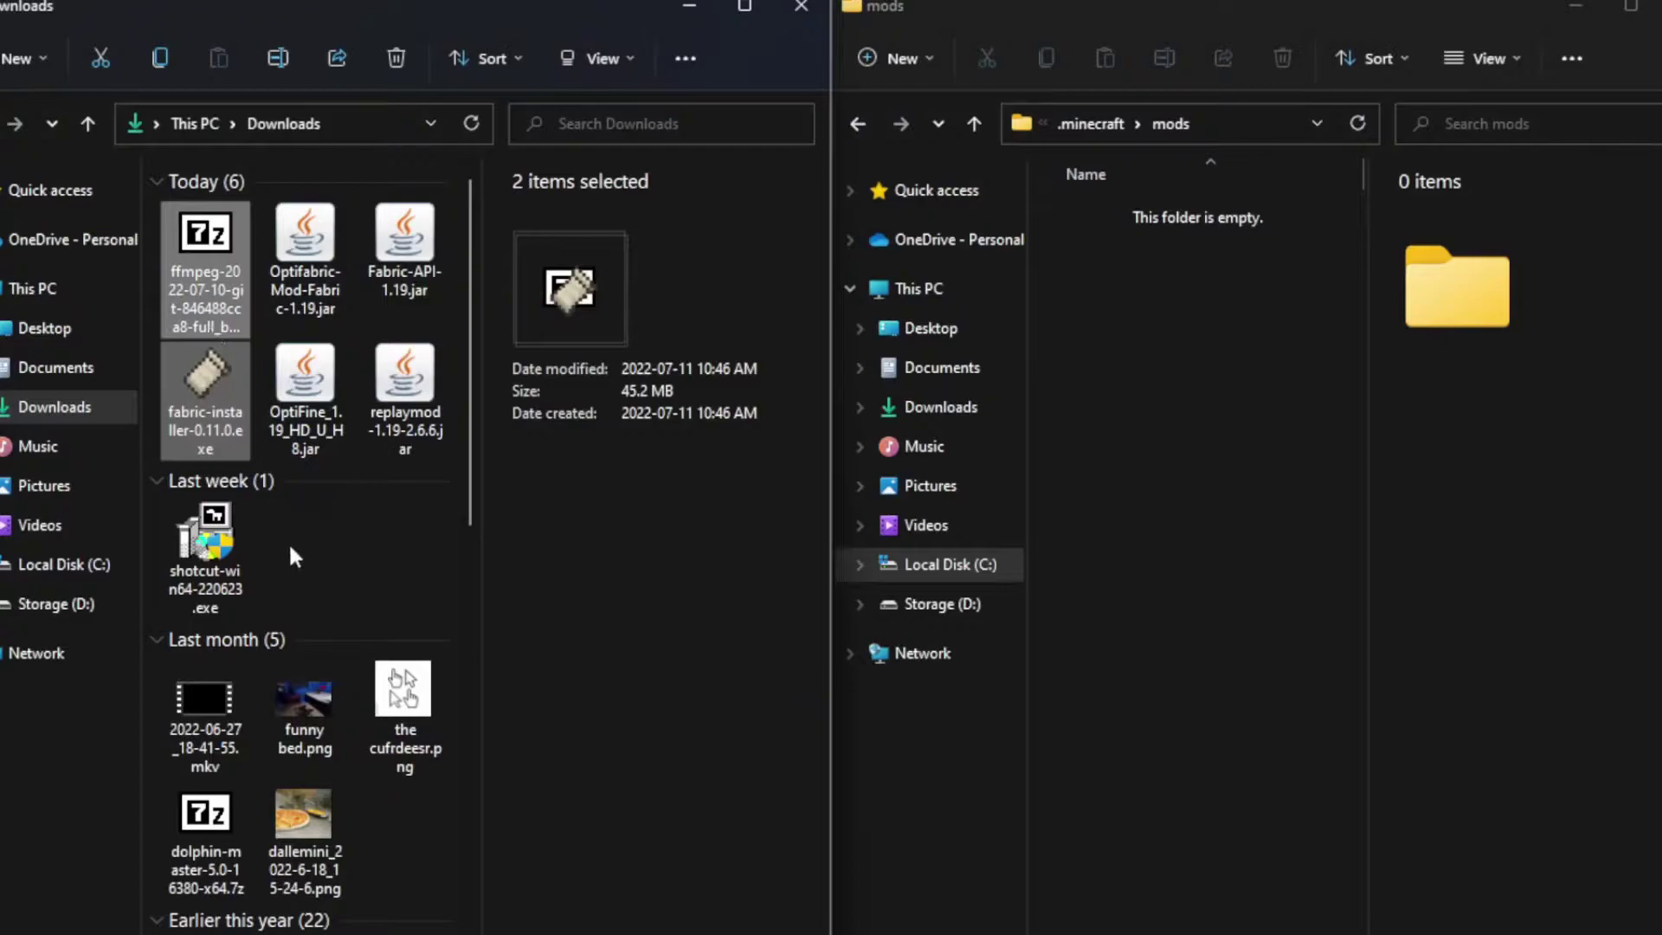
left_click(378, 569)
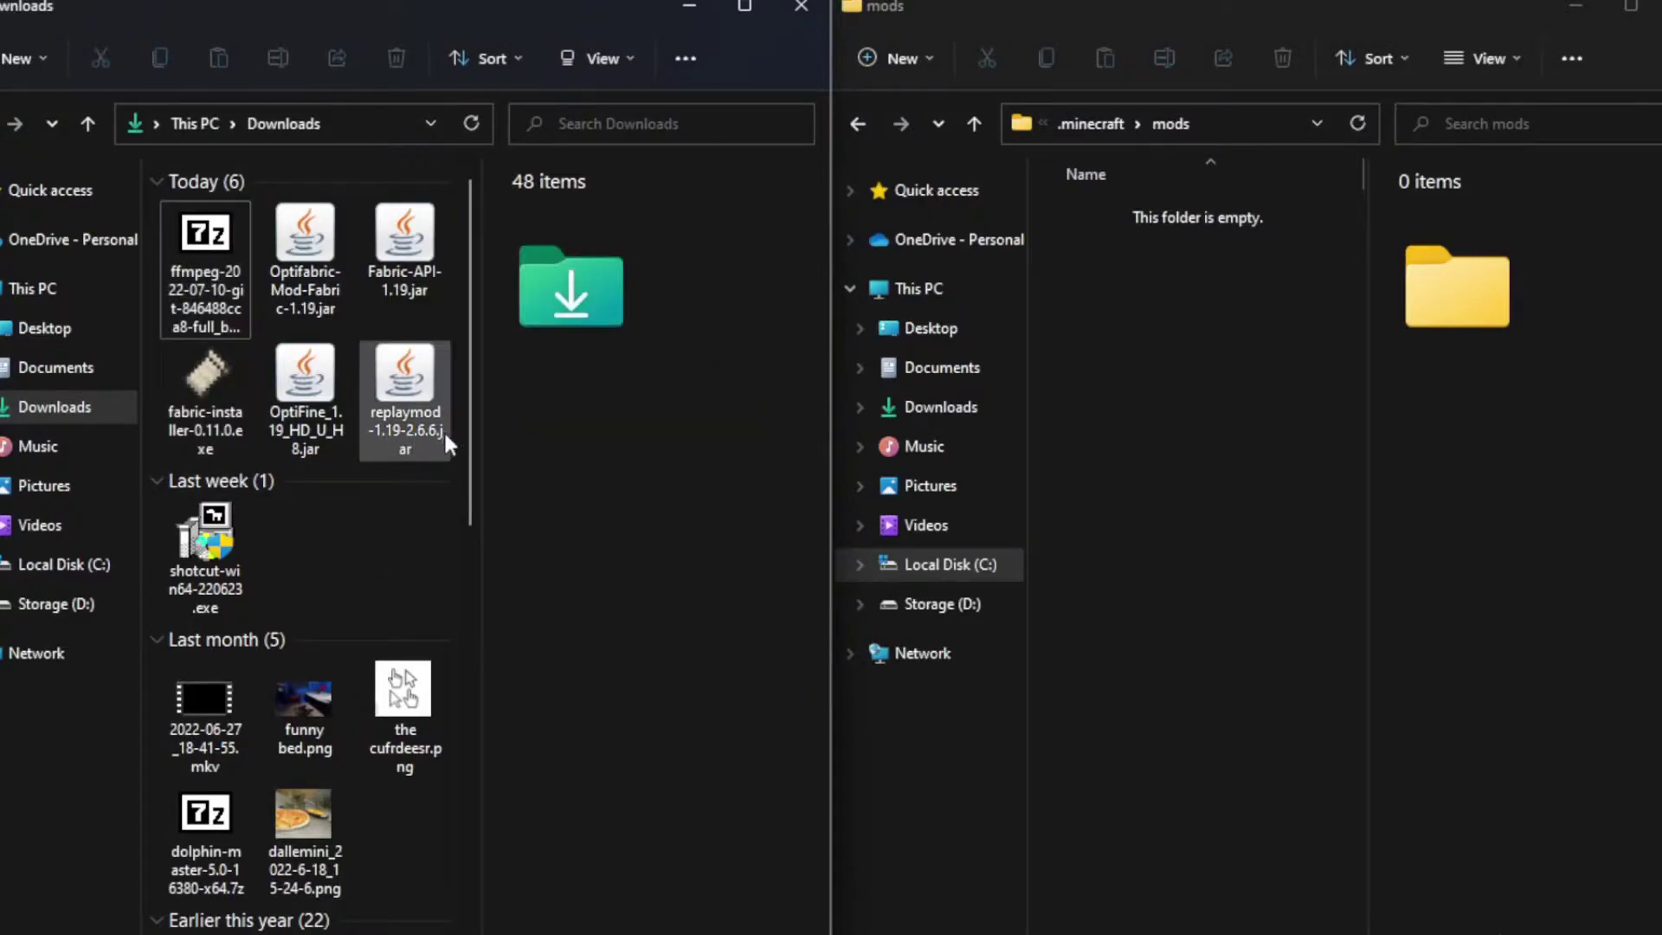
- Move the OptiFabric, Fabric API, OptiFine and Replay Mod jar files from Downloads into mods and return to the launcher
left_click_drag(452, 452, 303, 283)
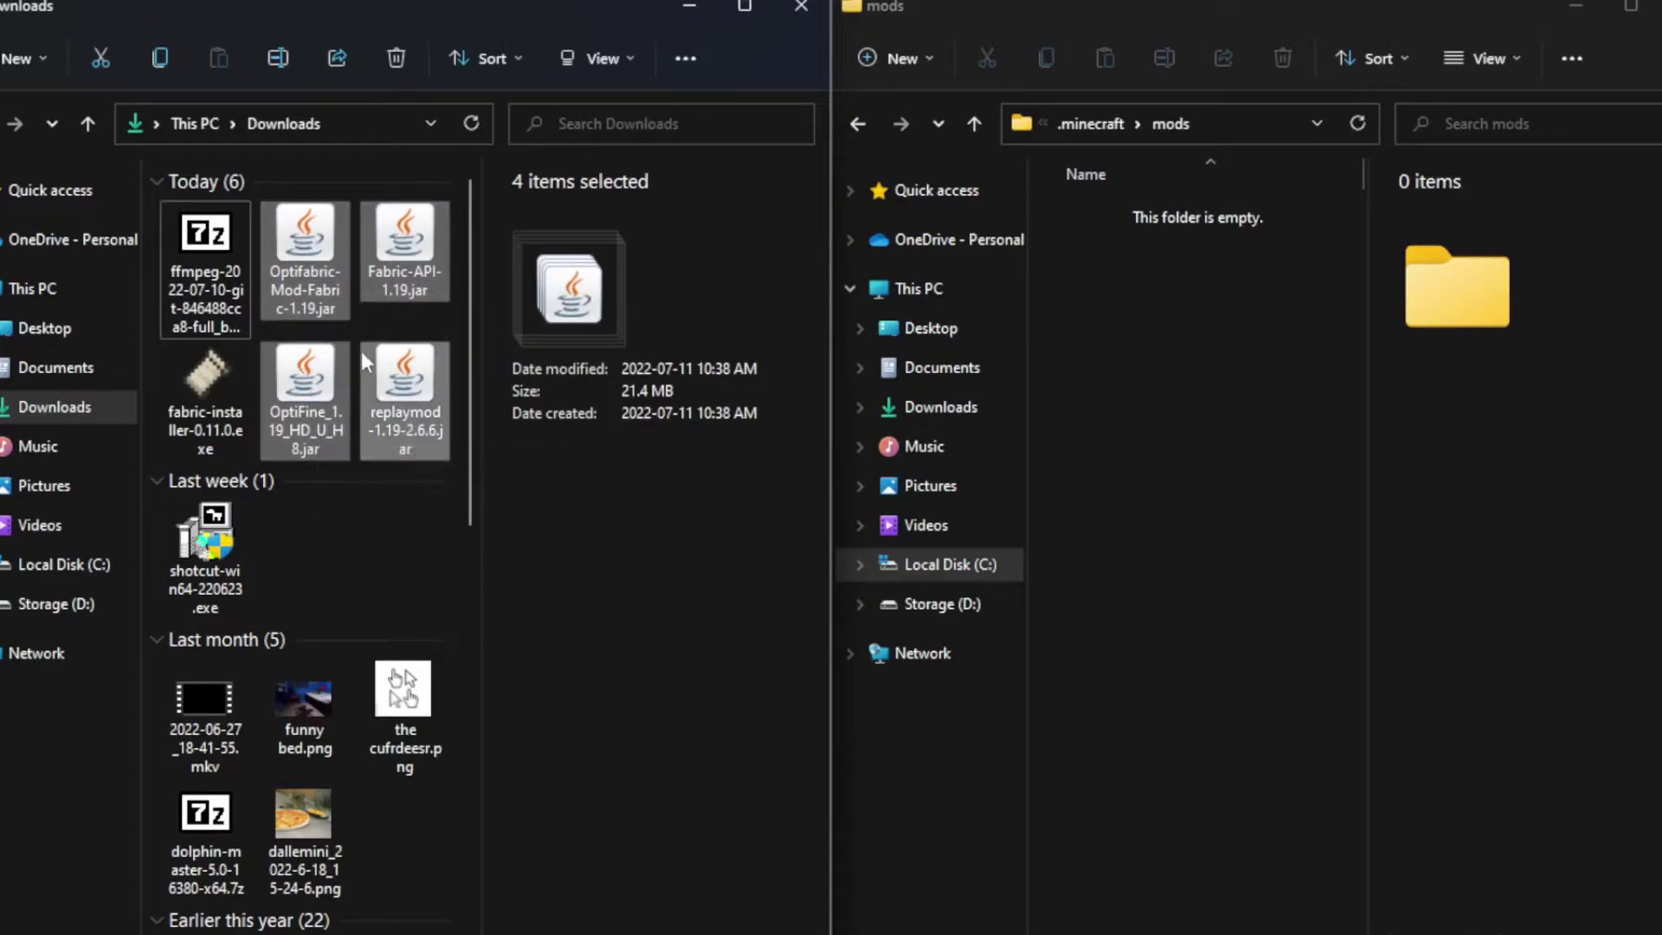
left_click_drag(517, 358, 1154, 375)
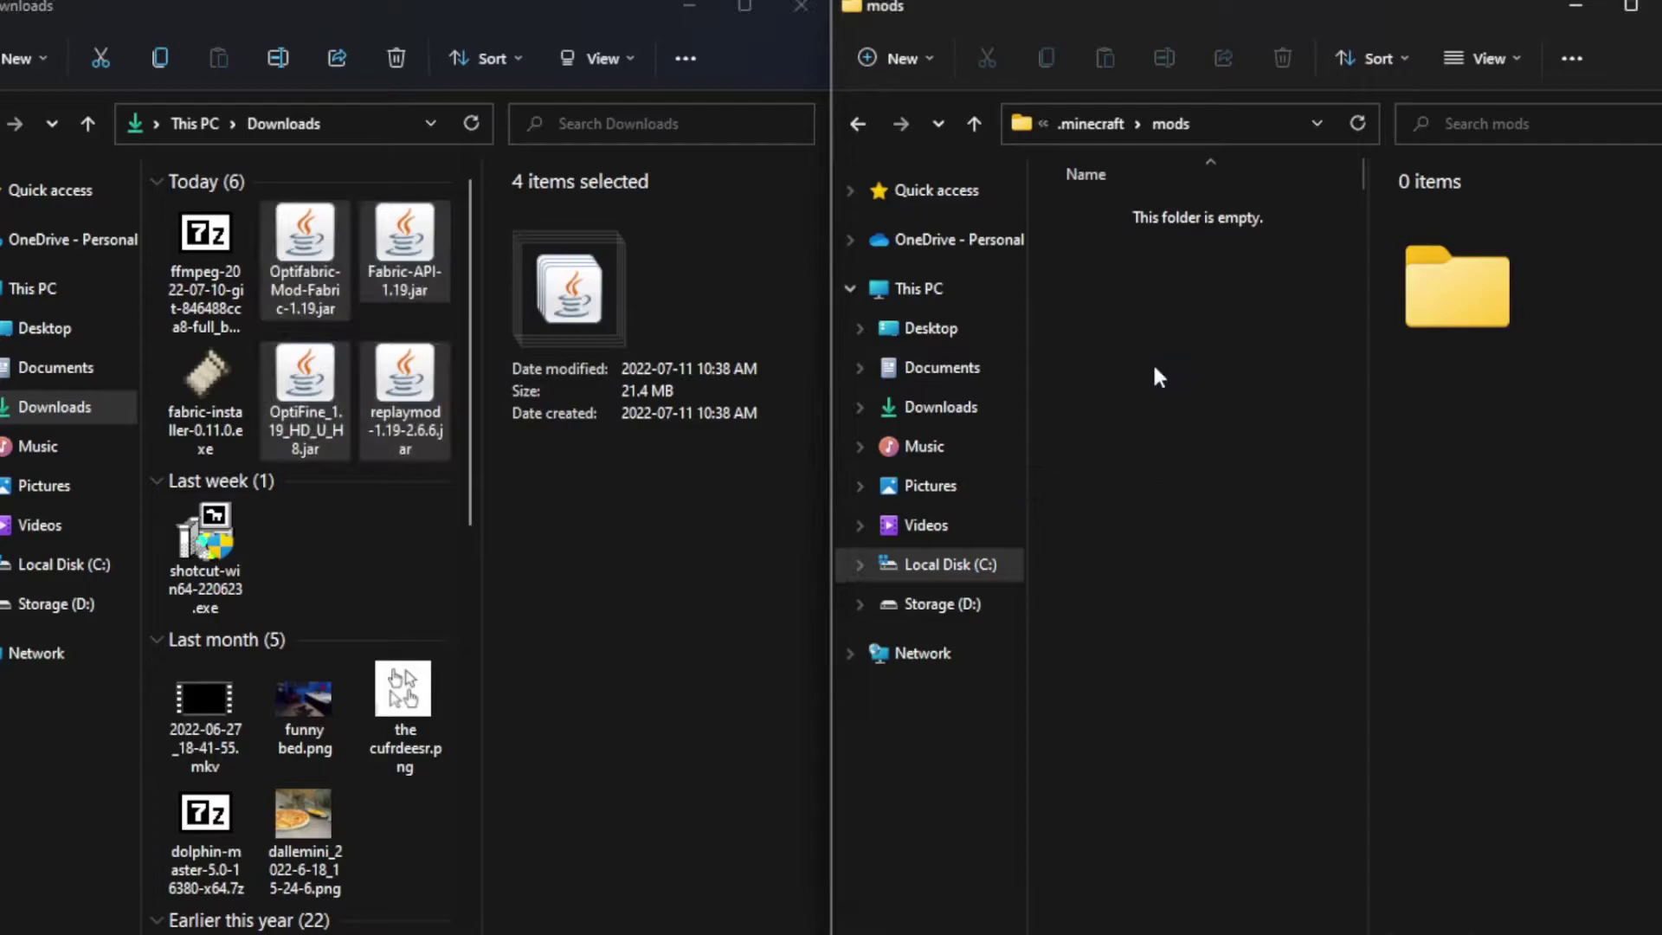
left_click(764, 731)
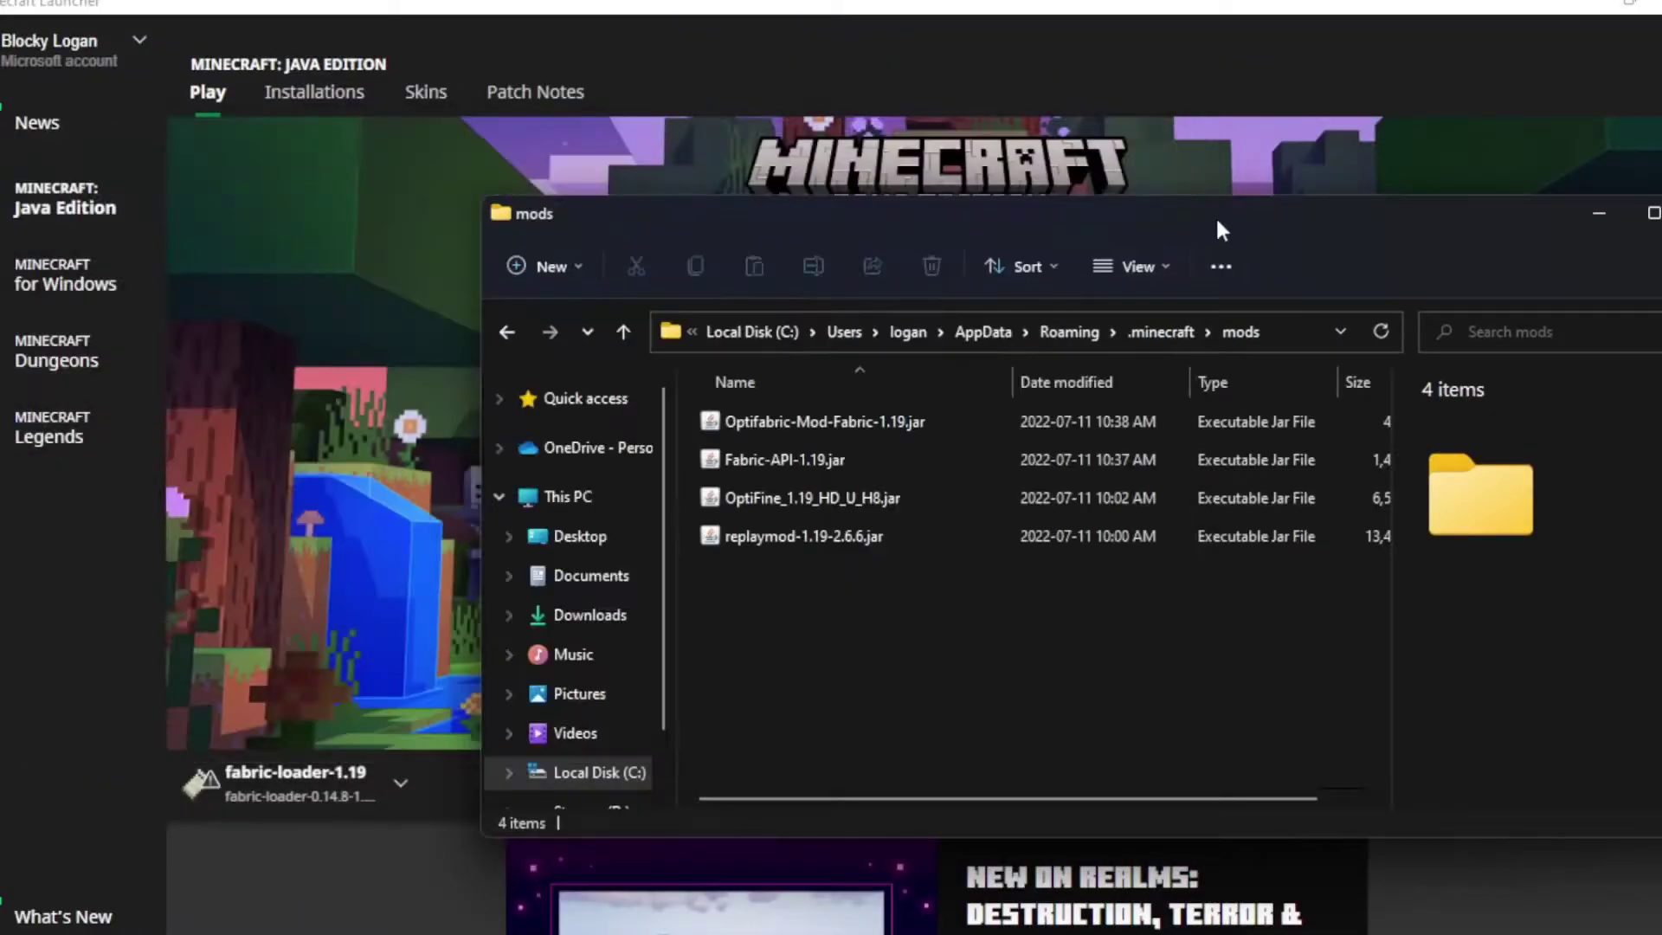
left_click(1442, 182)
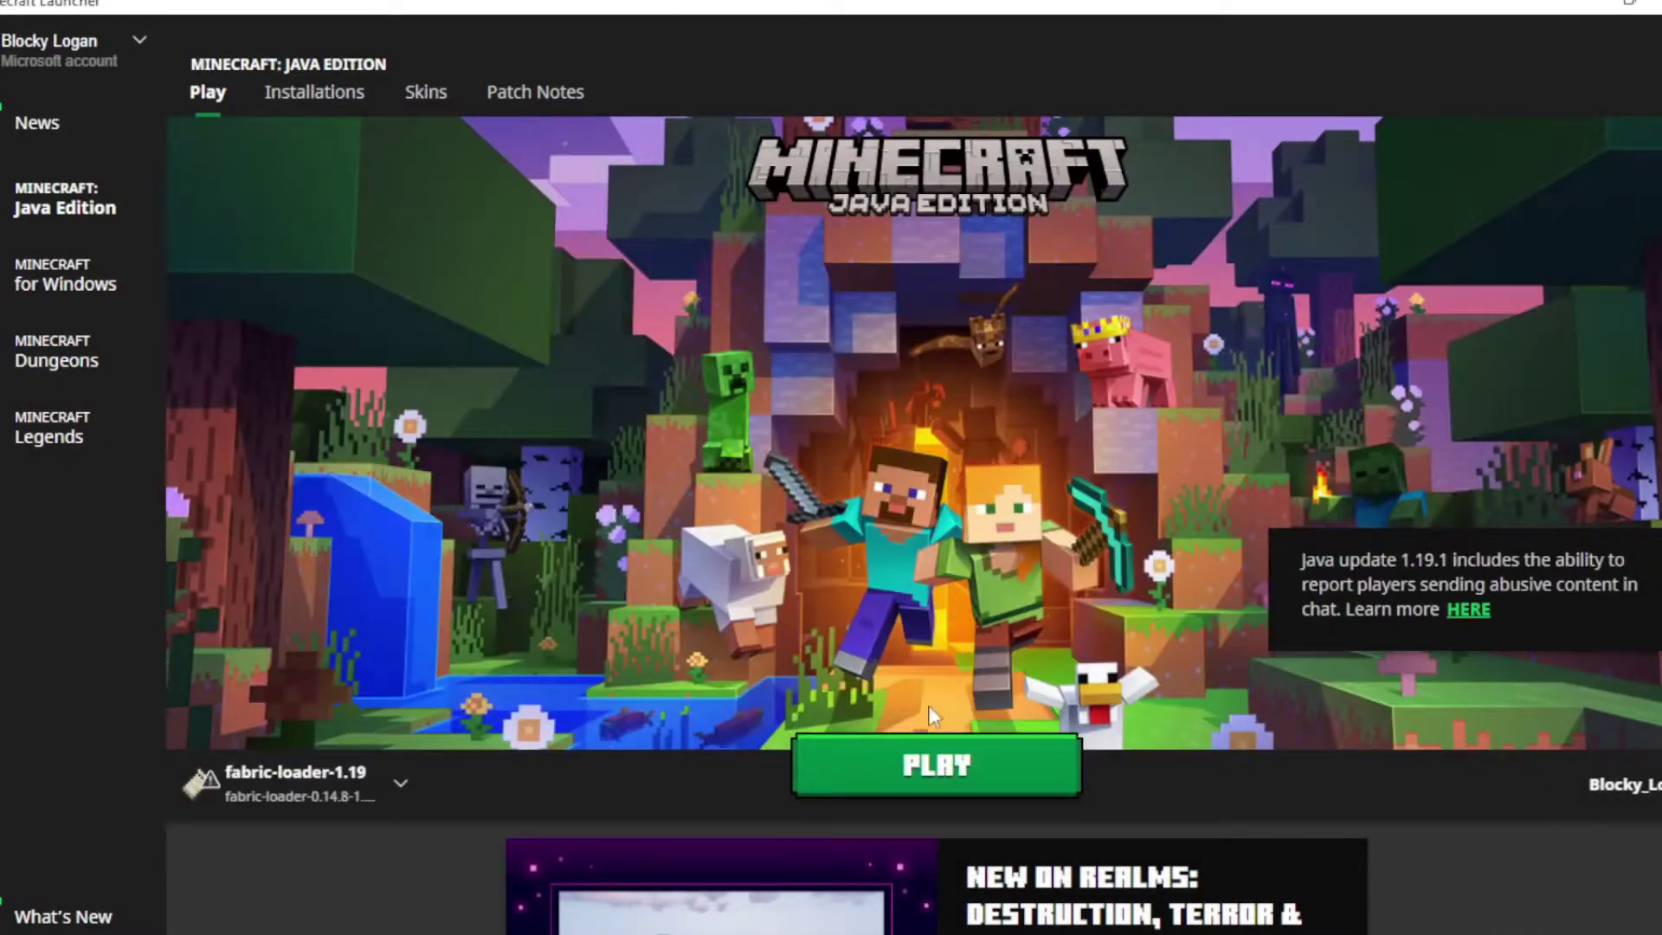
- Launch the fabric-loader-1.19 installation, accepting the modified-game risks, and view Replay Mod's Replay Viewer
left_click(916, 766)
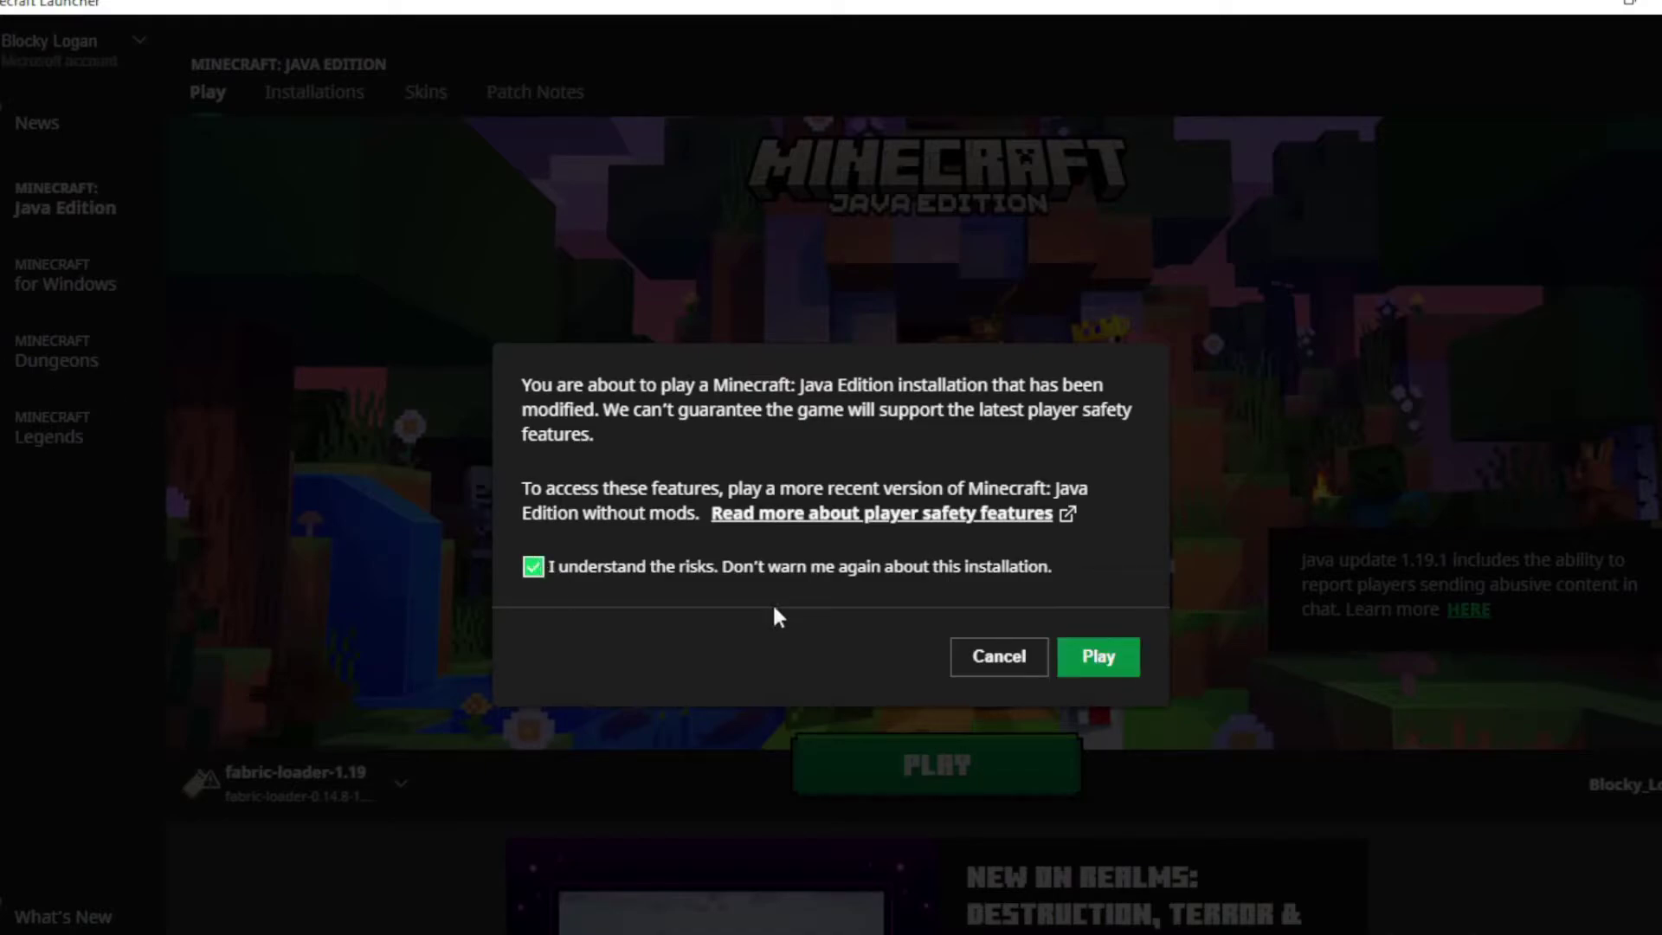
left_click(1078, 662)
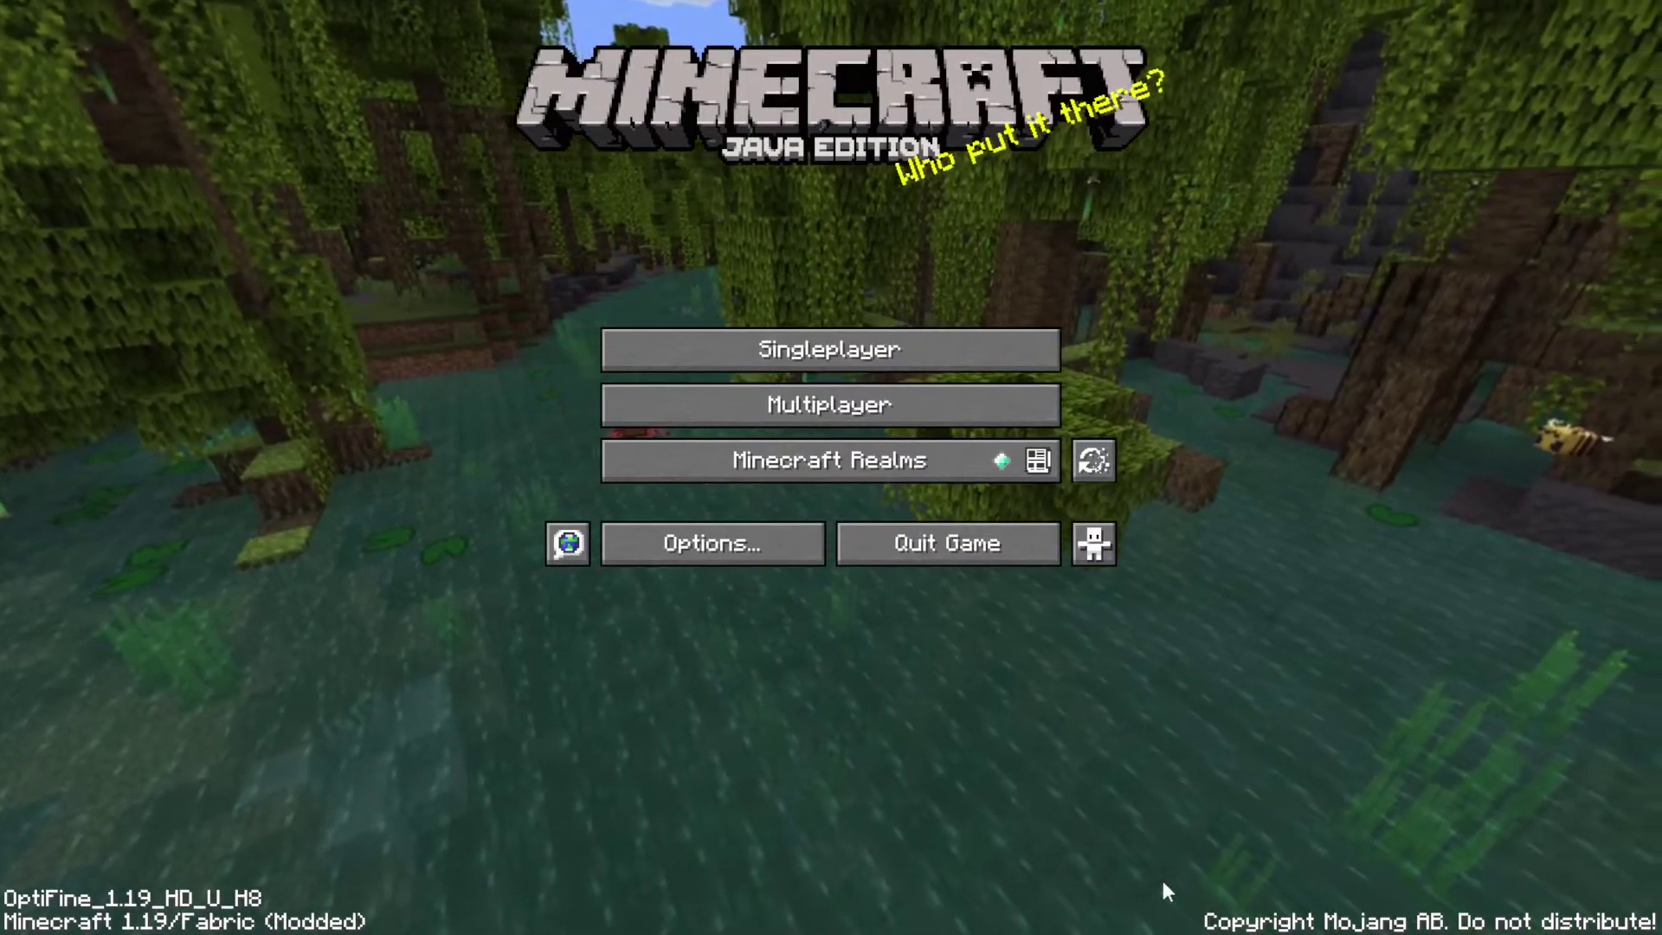
left_click(1092, 462)
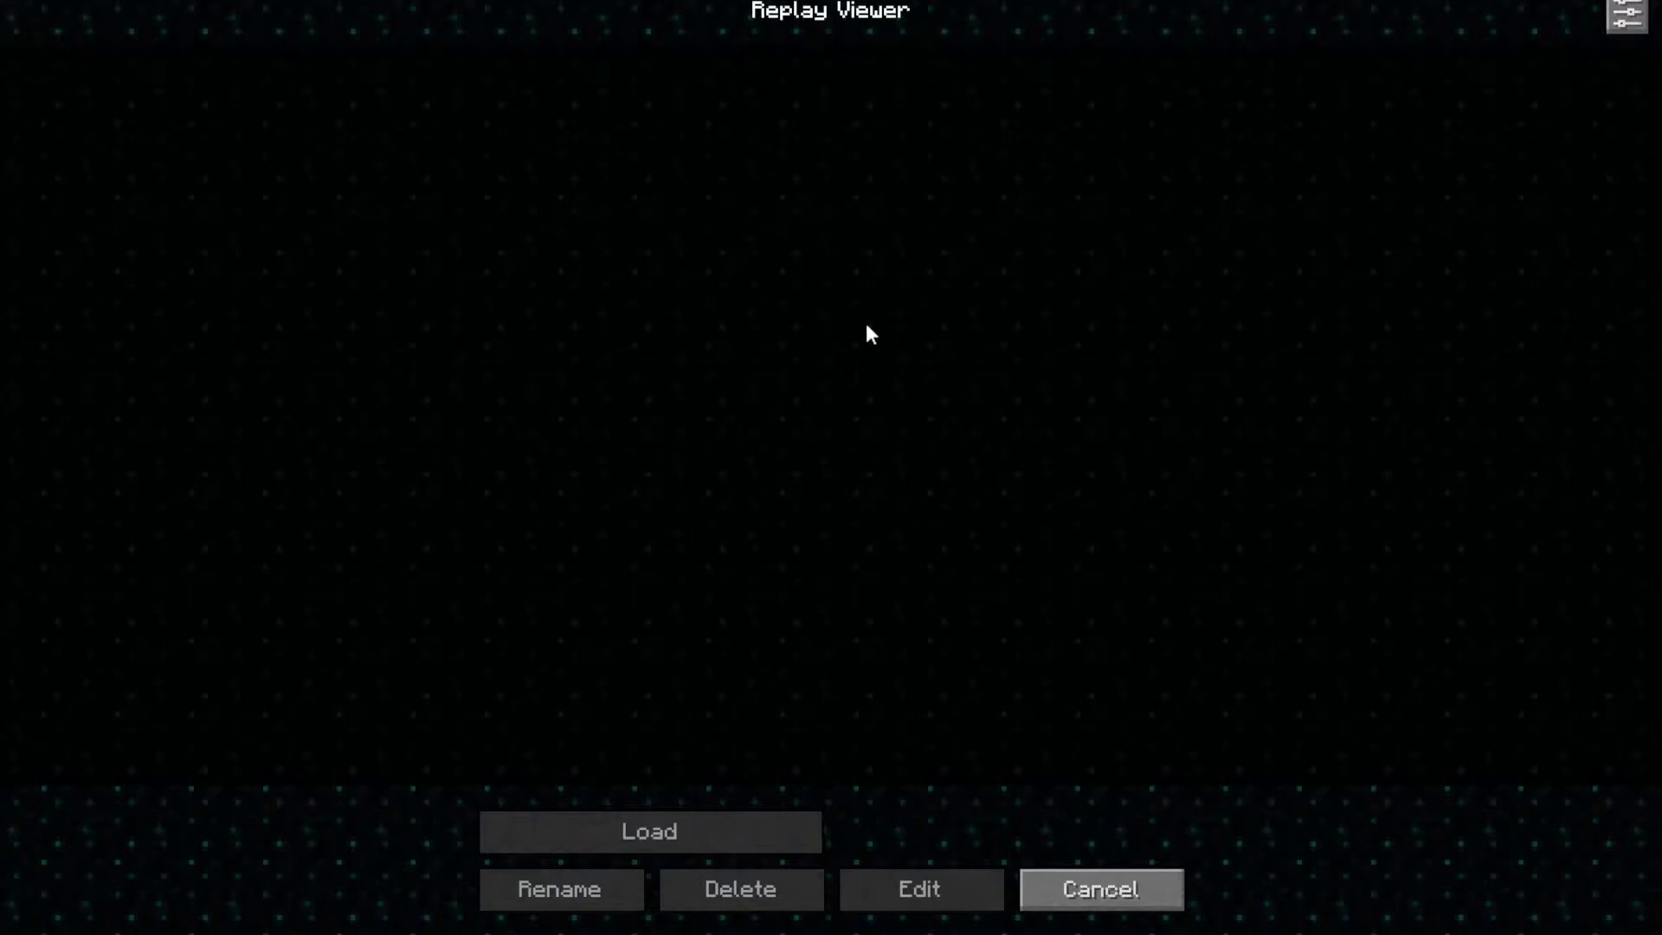
left_click(1090, 888)
- Load a singleplayer world, check the recording controls in the game menu and return to the game
left_click(834, 353)
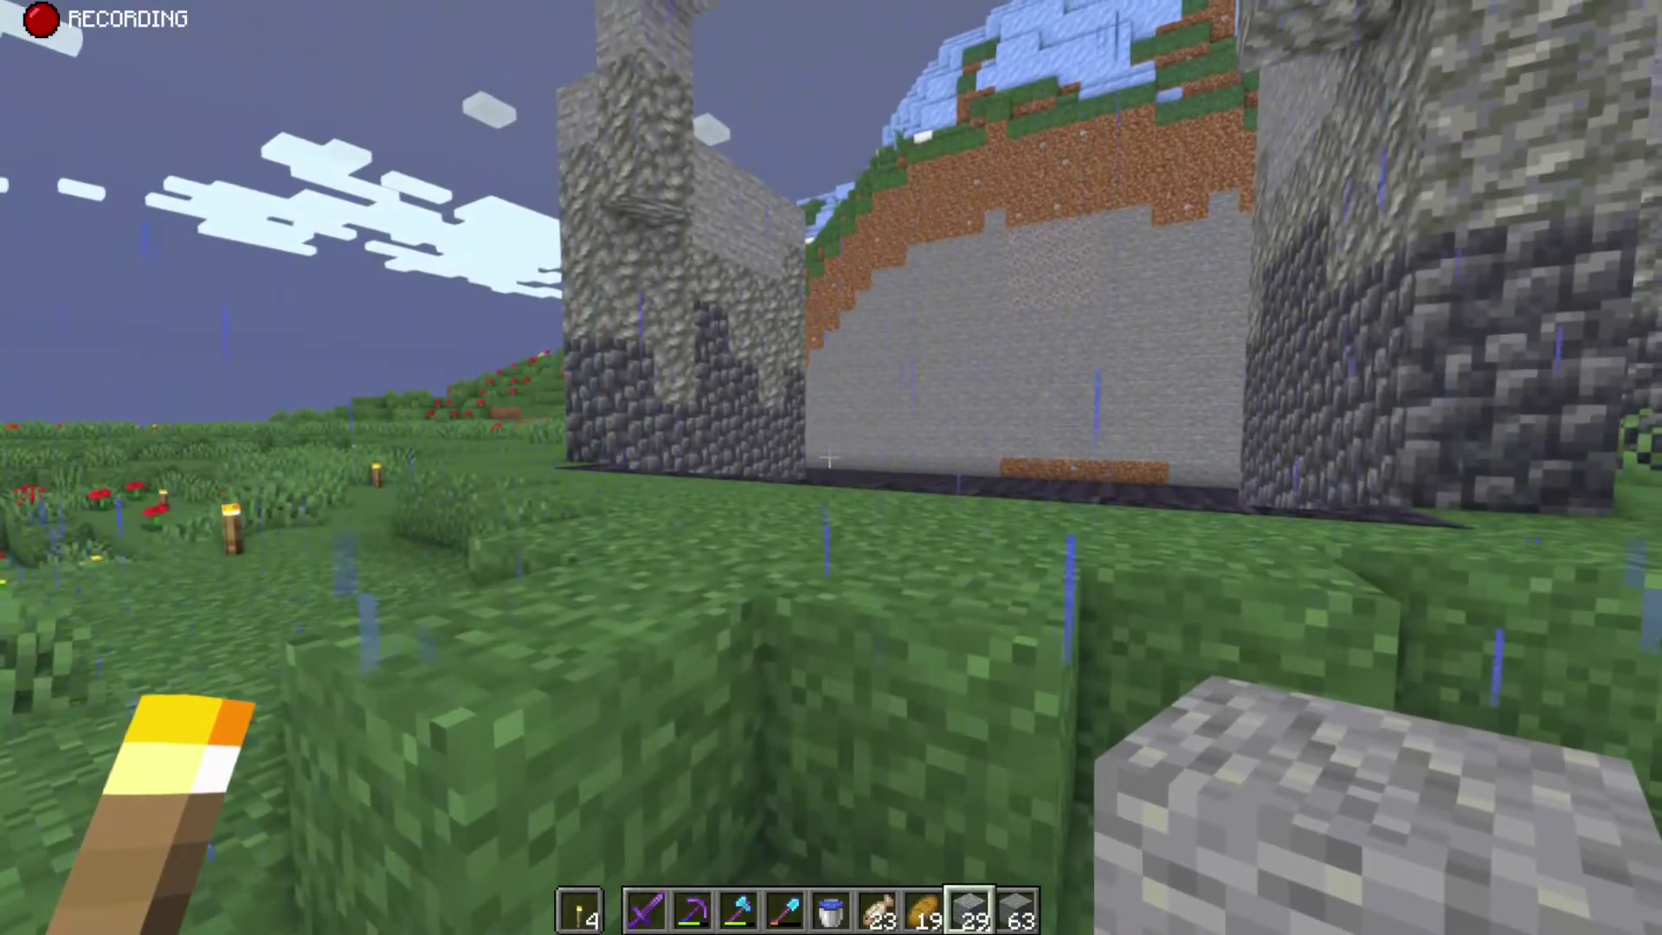
key("Escape")
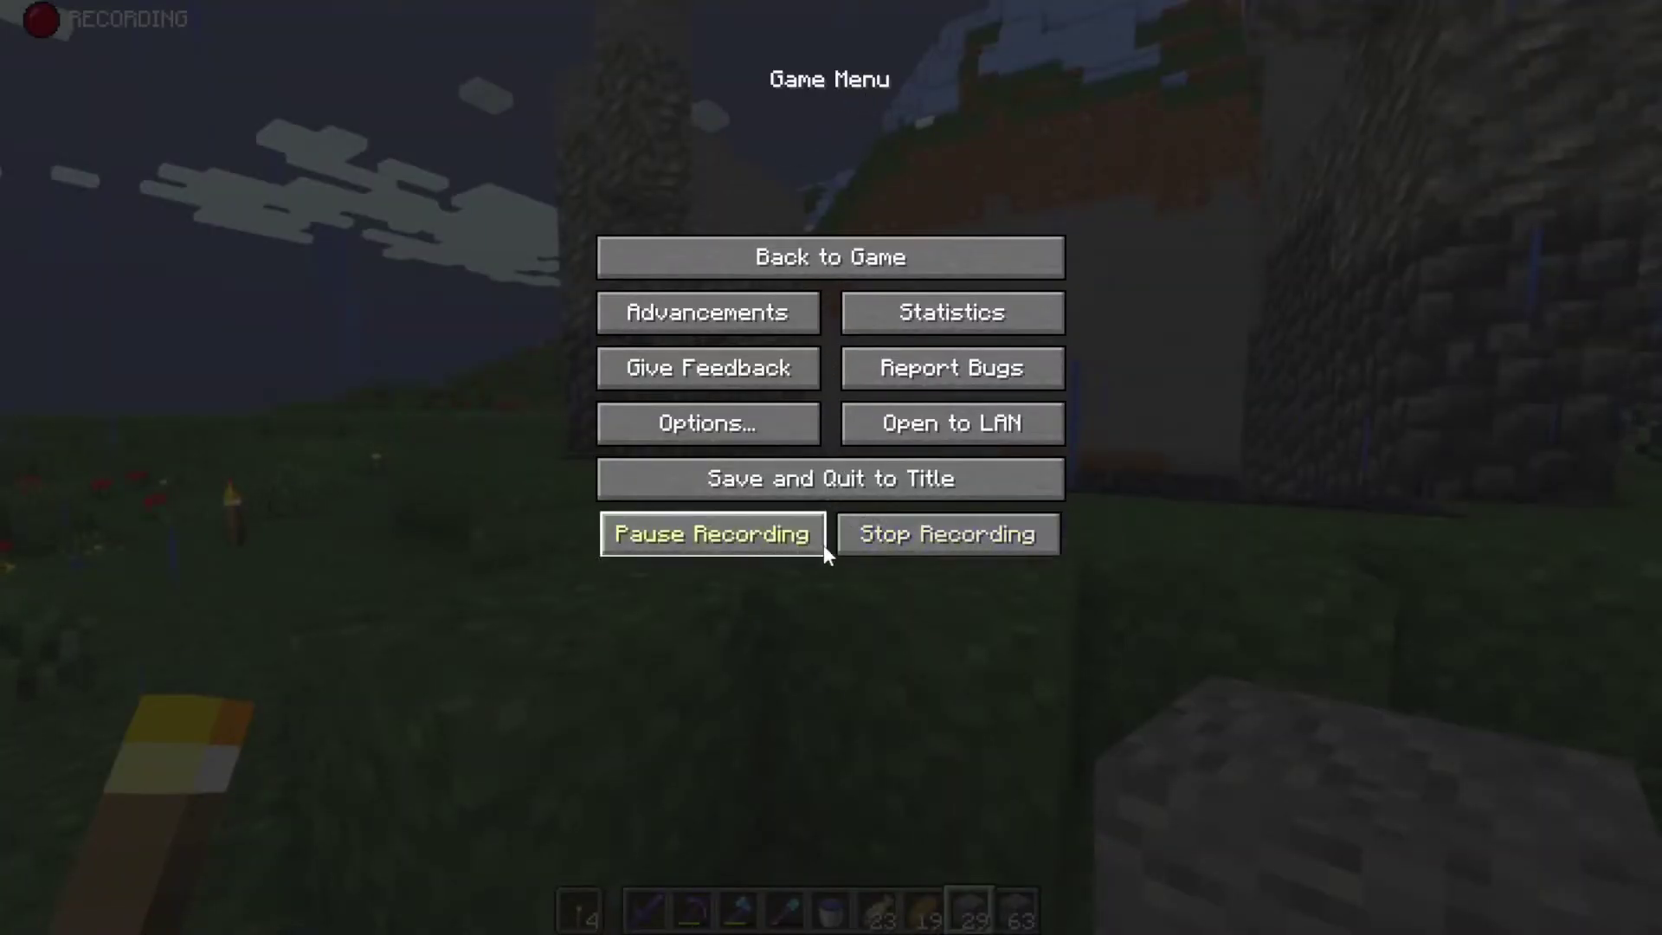
key("Escape")
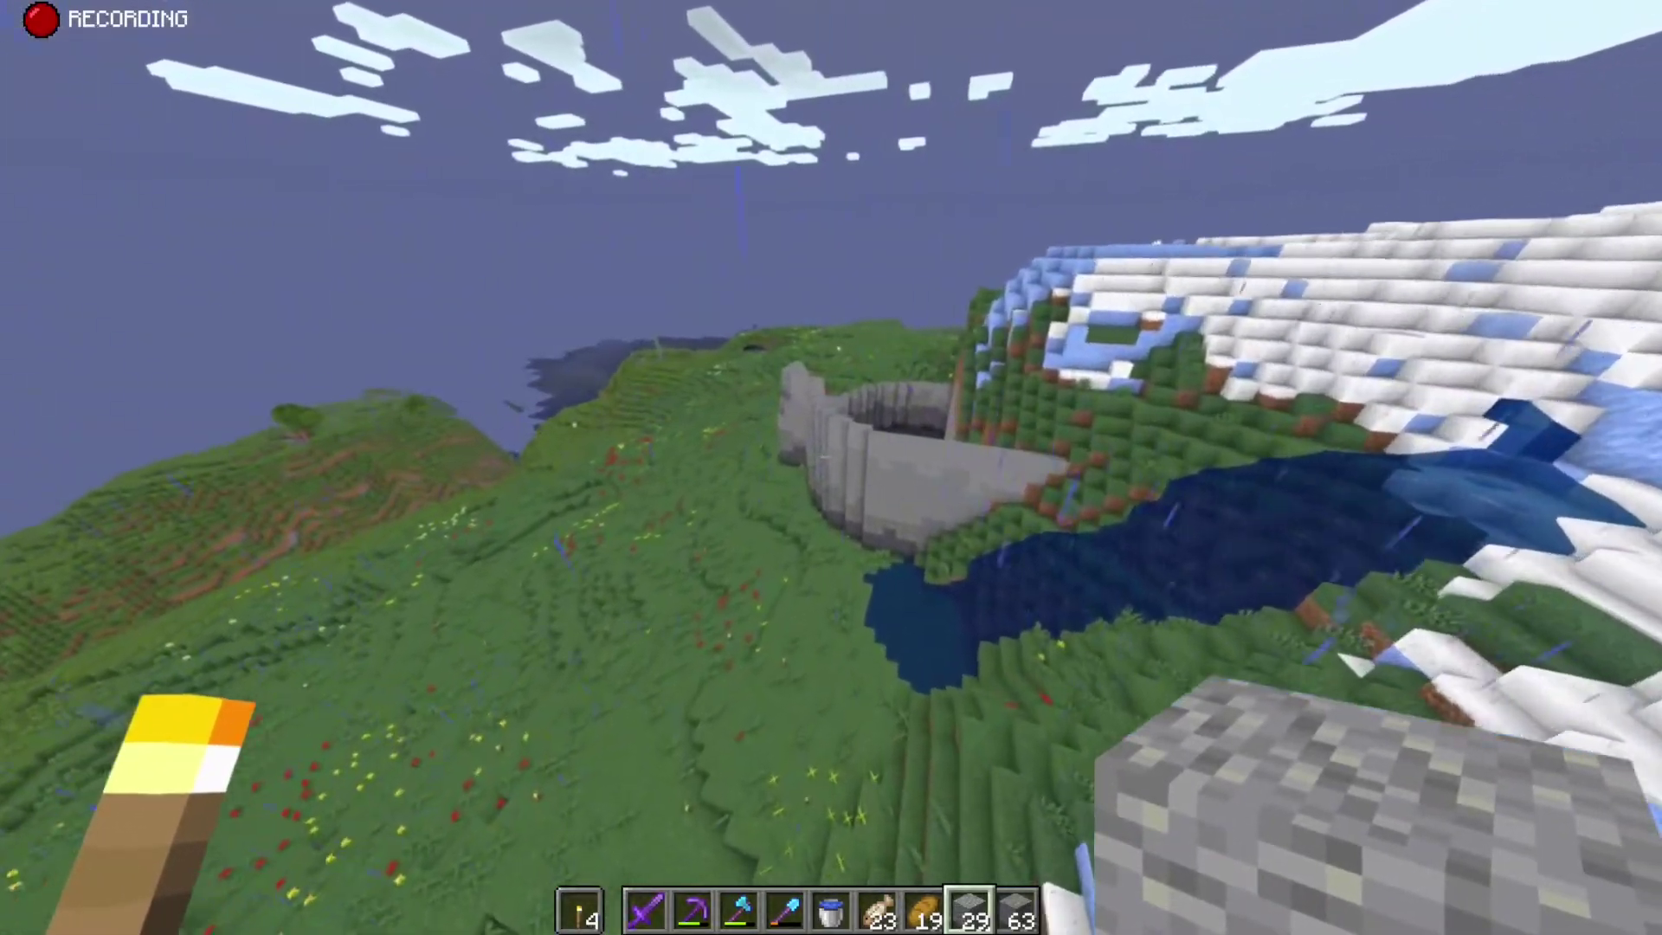
- Fly around the stone structure on the hillside, past its outer wall and front entrance, while recording
key("w")
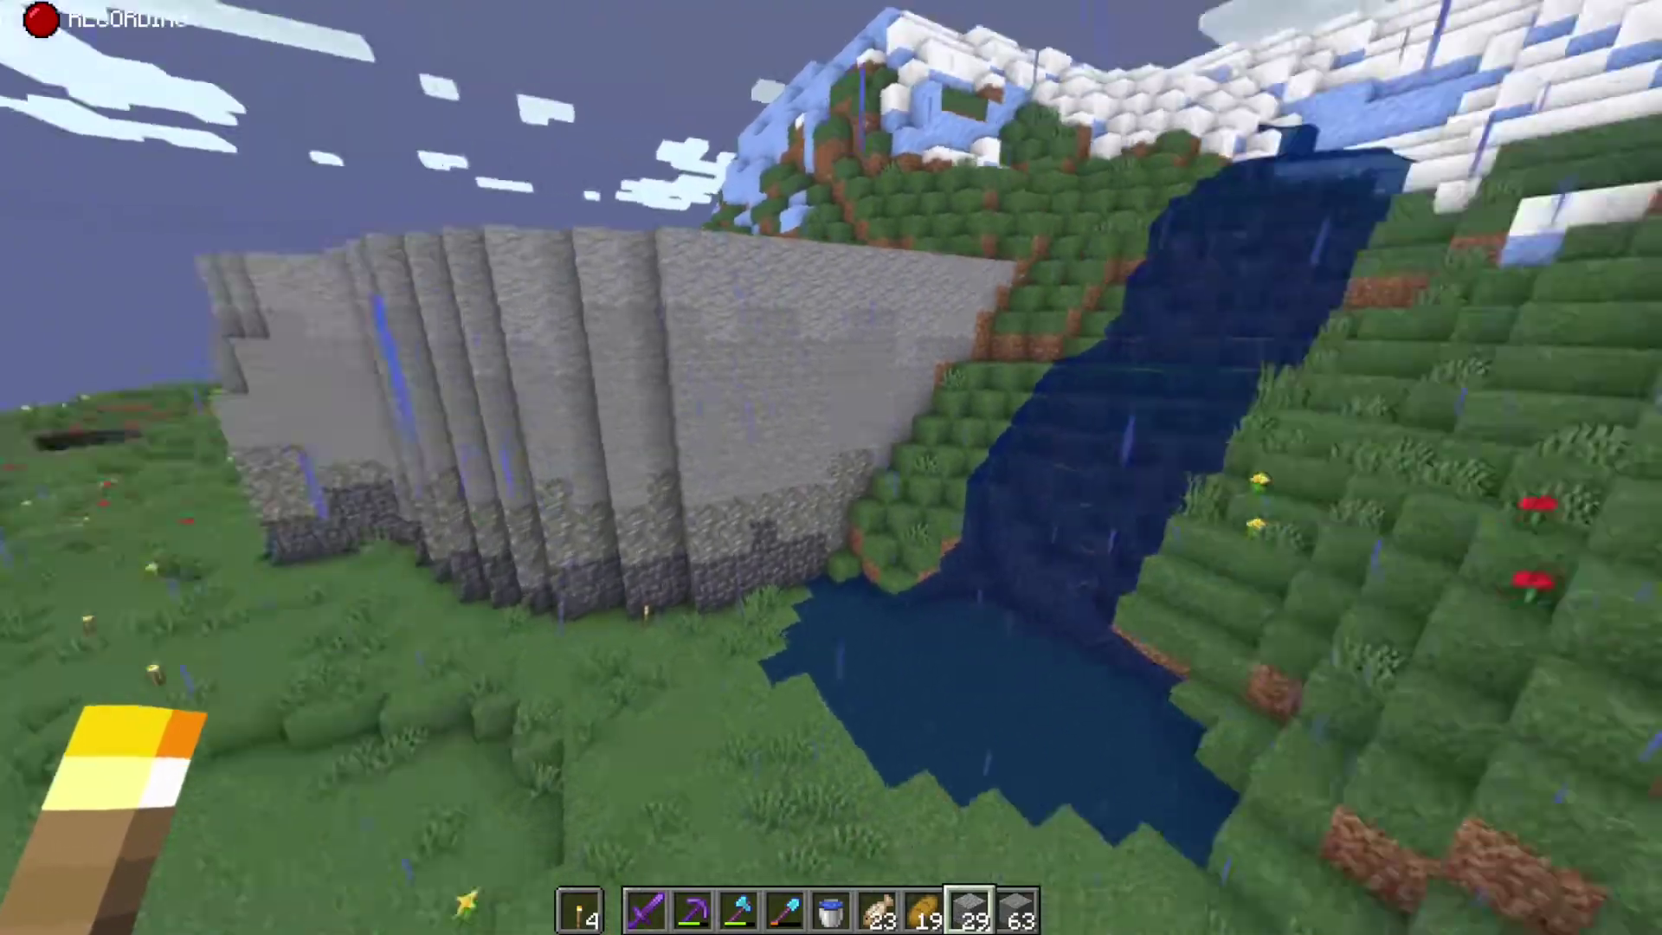
key("w")
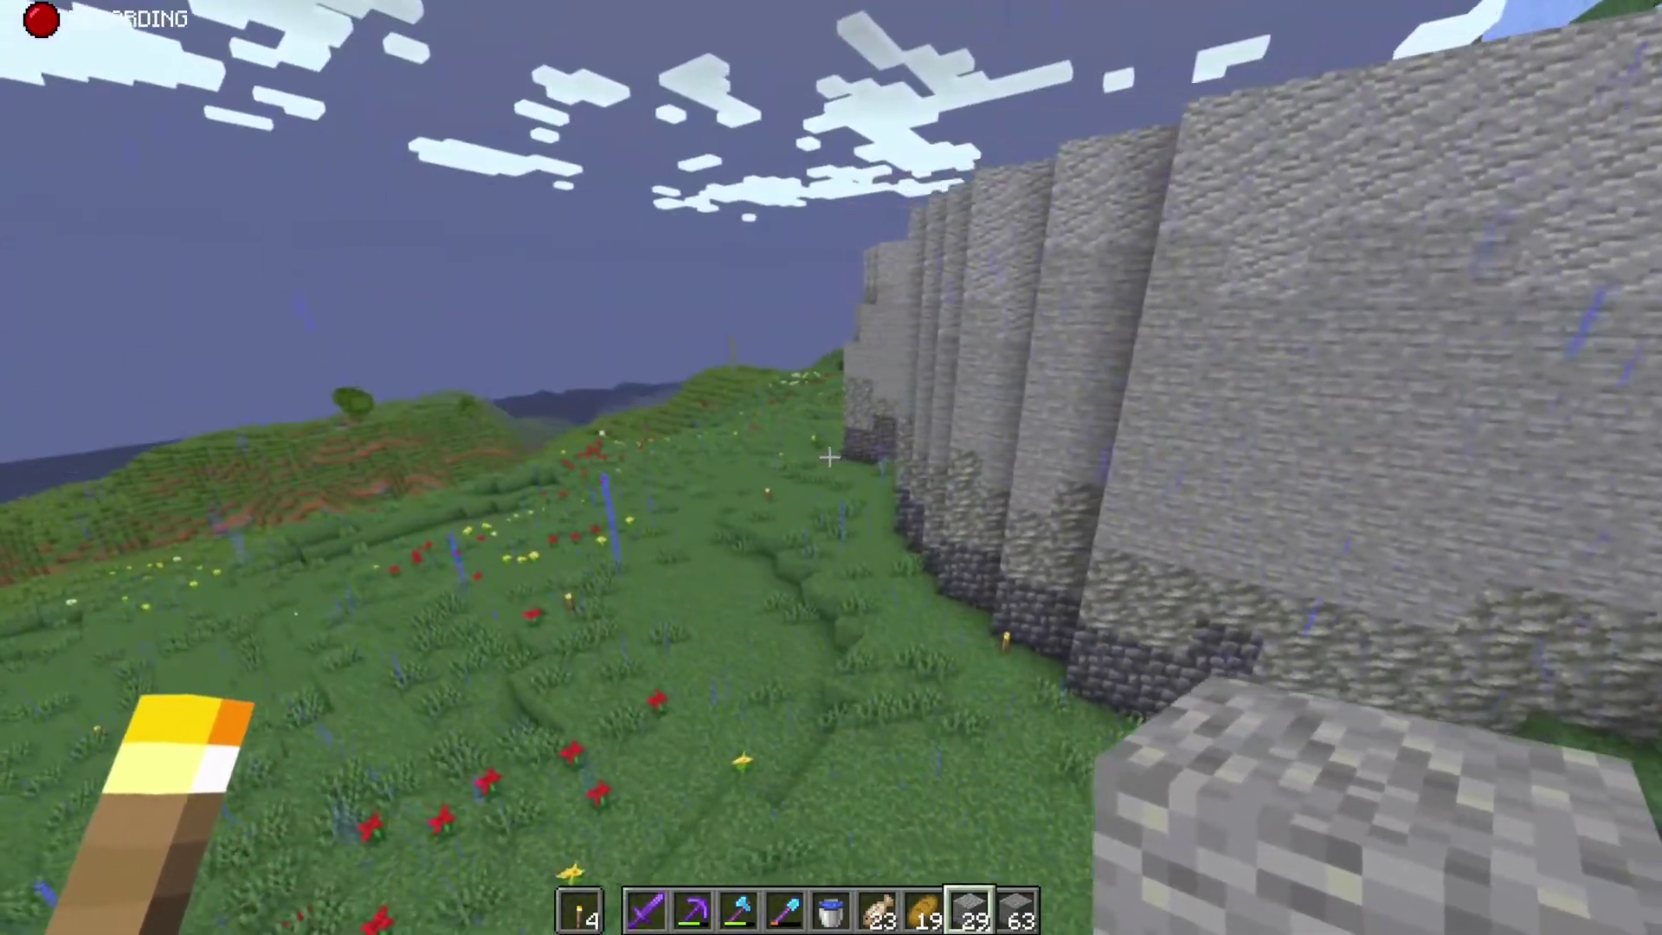
key("w")
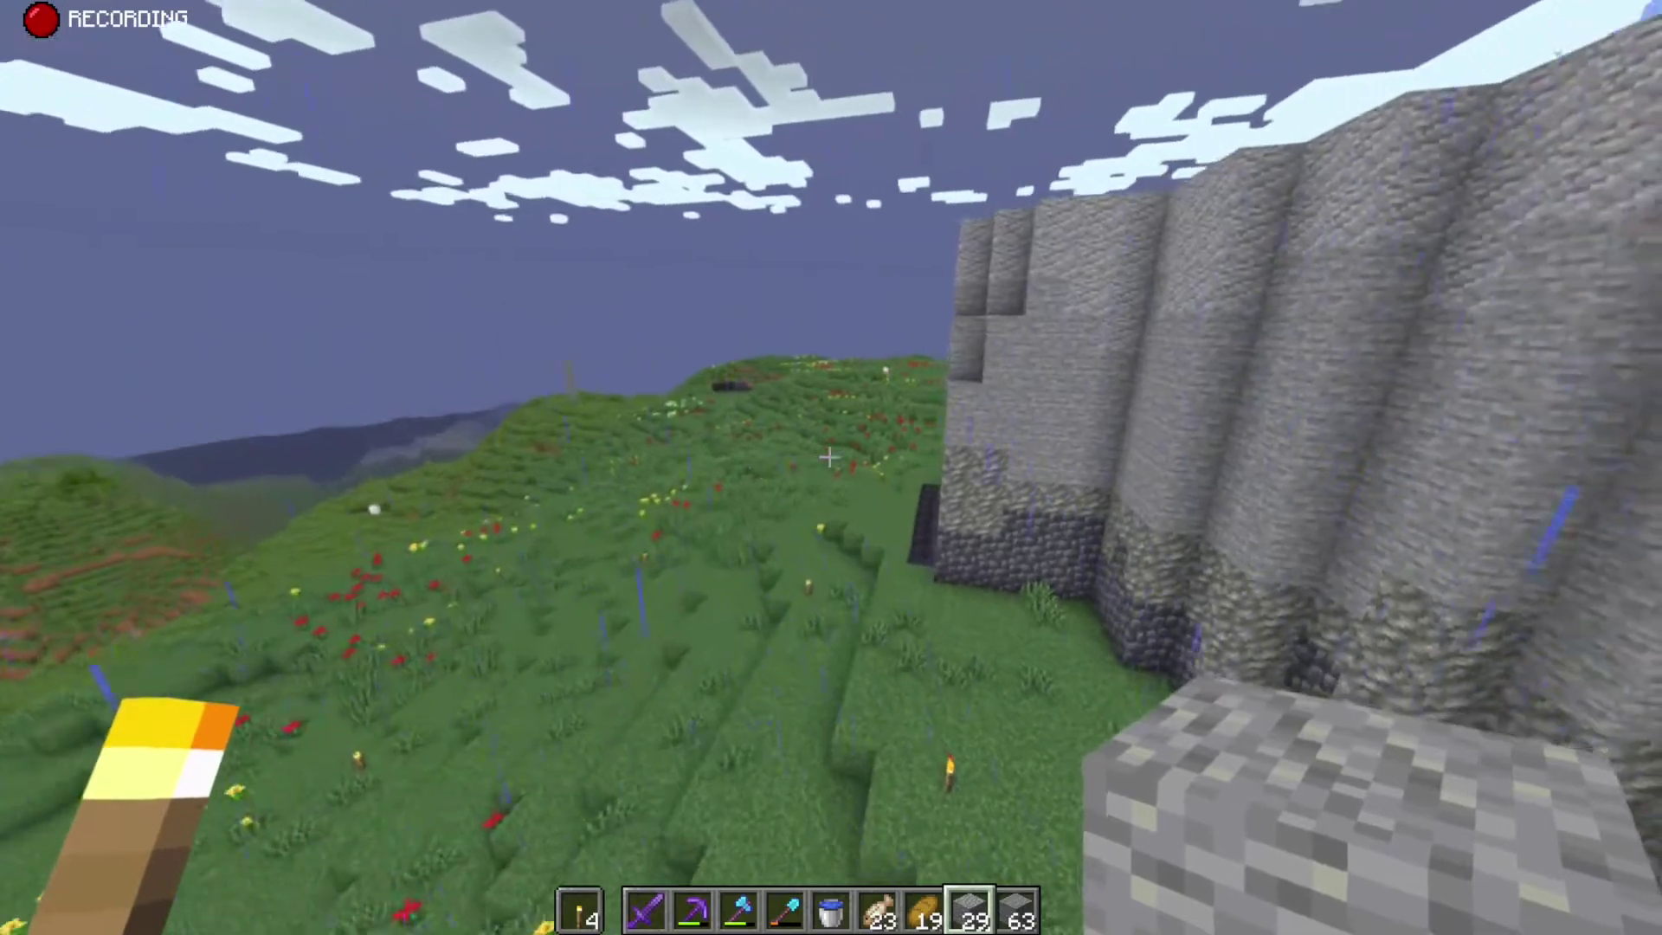
key("s")
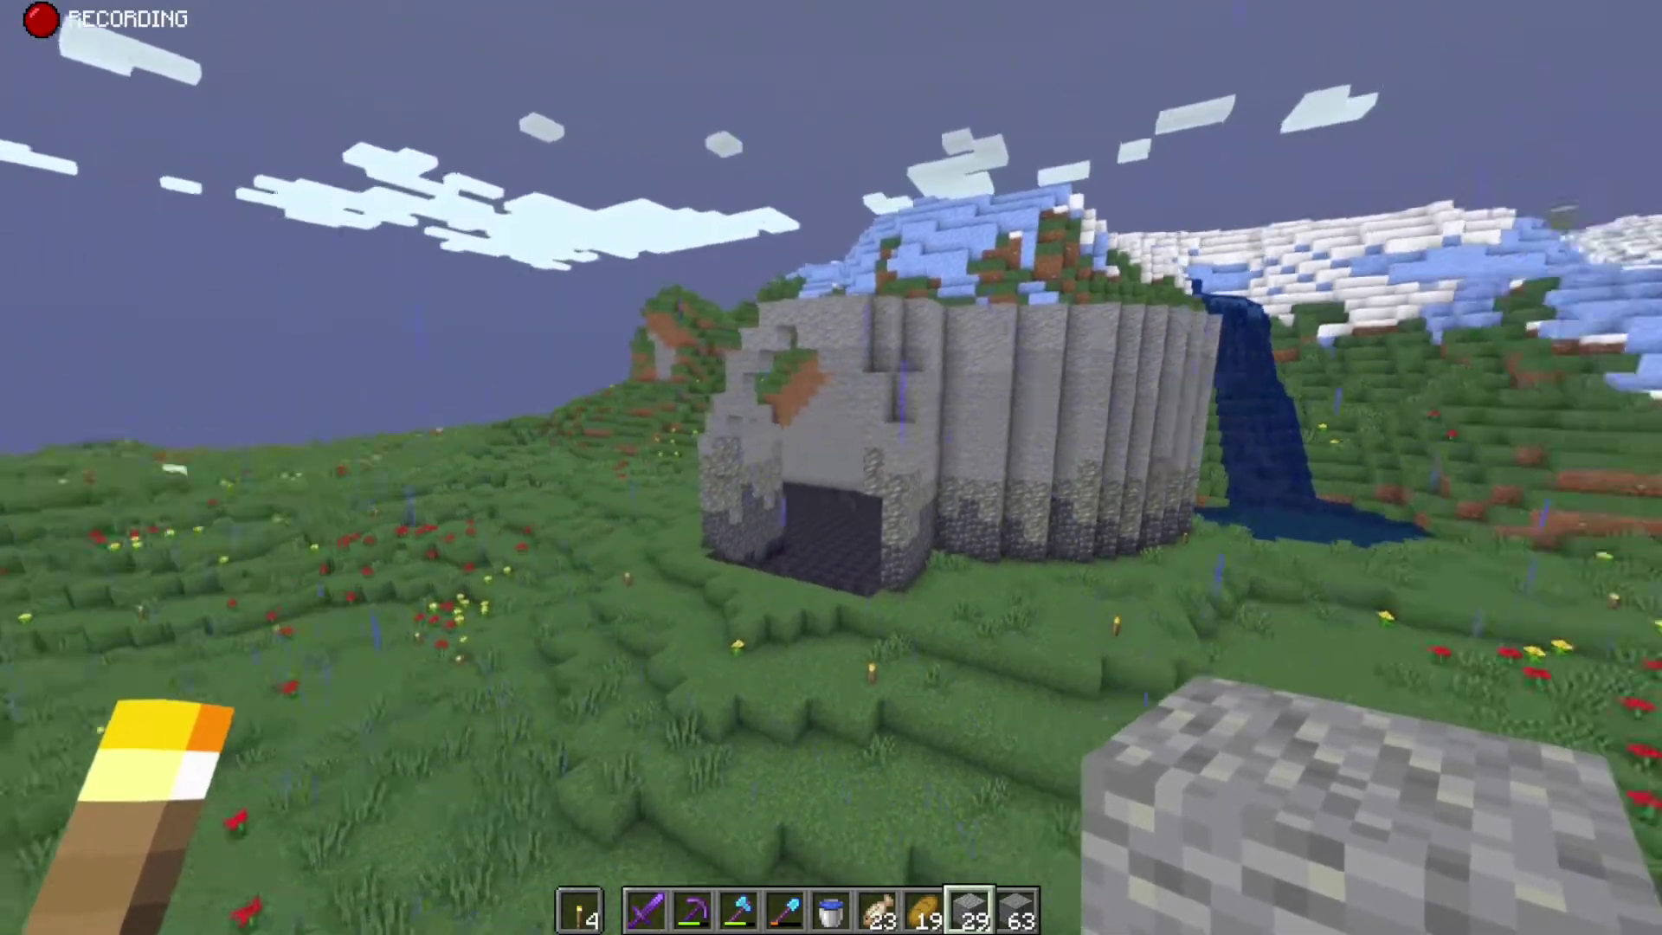
key("w")
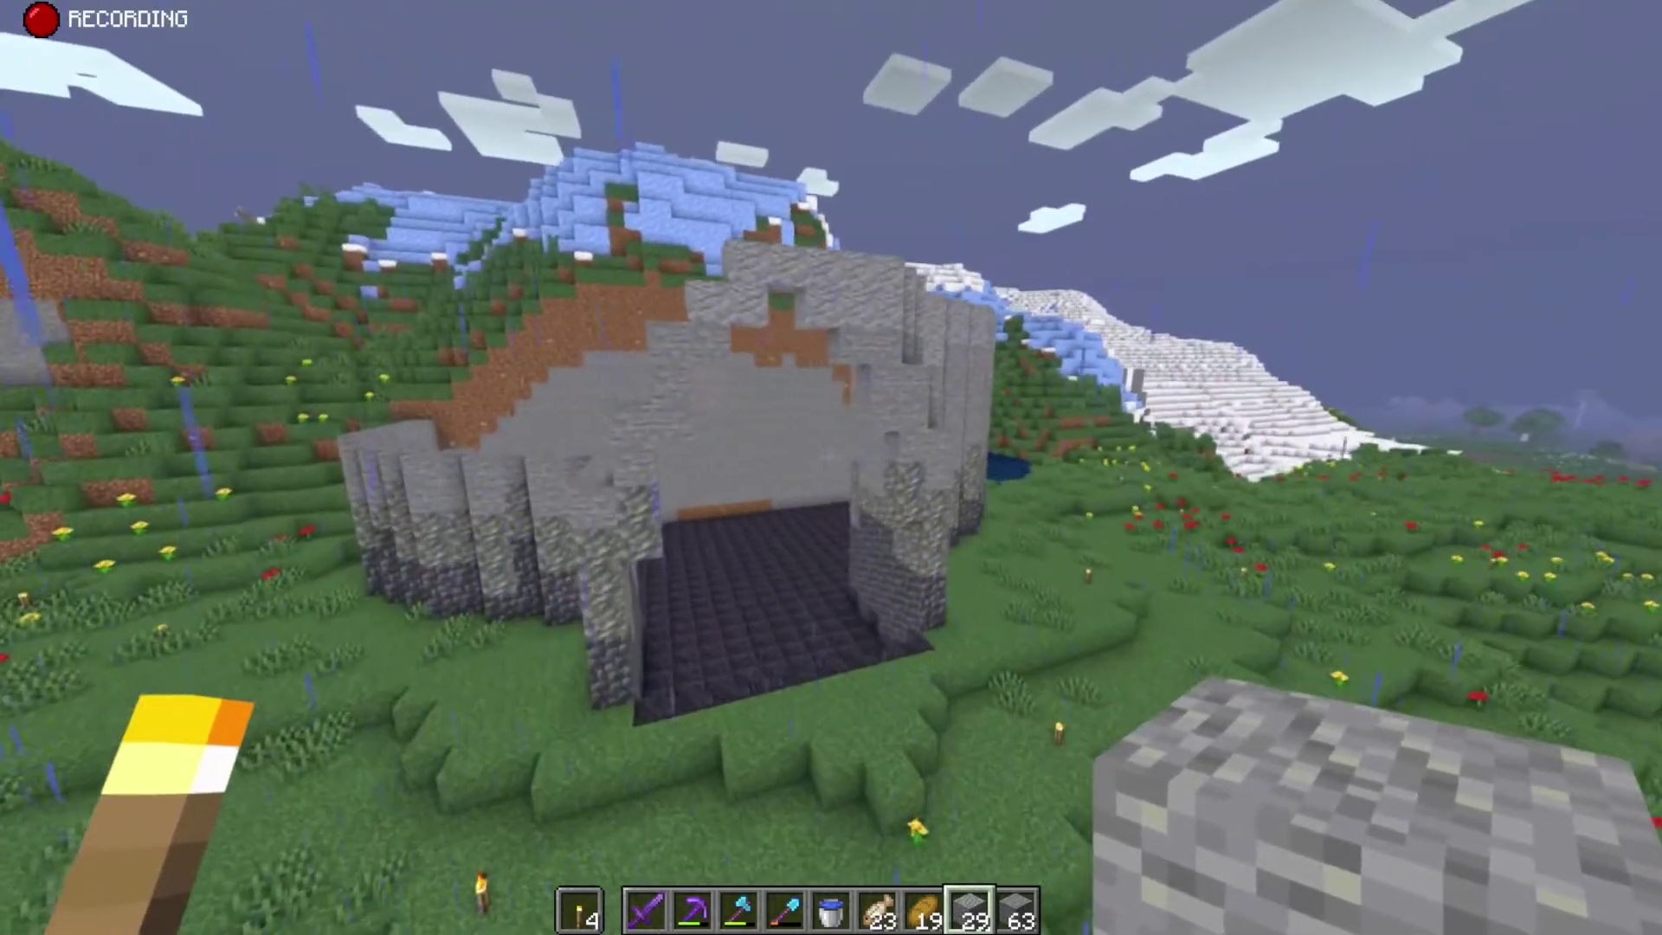
key("w")
key("space")
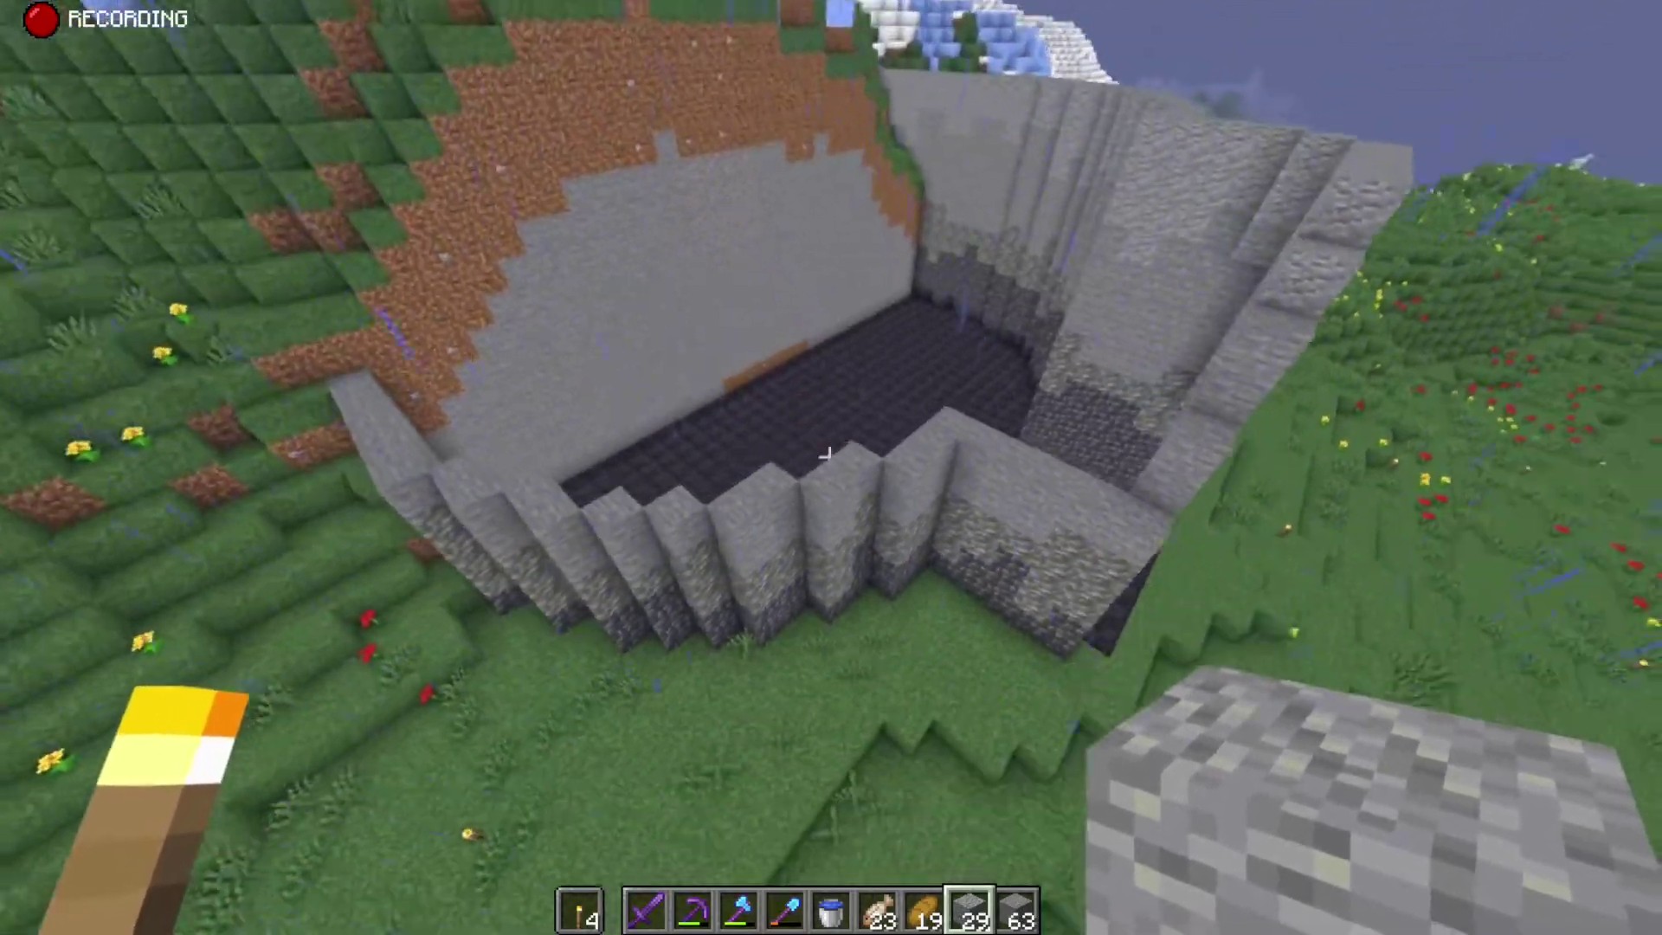
- Break stone on the structure's front pillar and select the last stack of stone in the hotbar
left_click(829, 457)
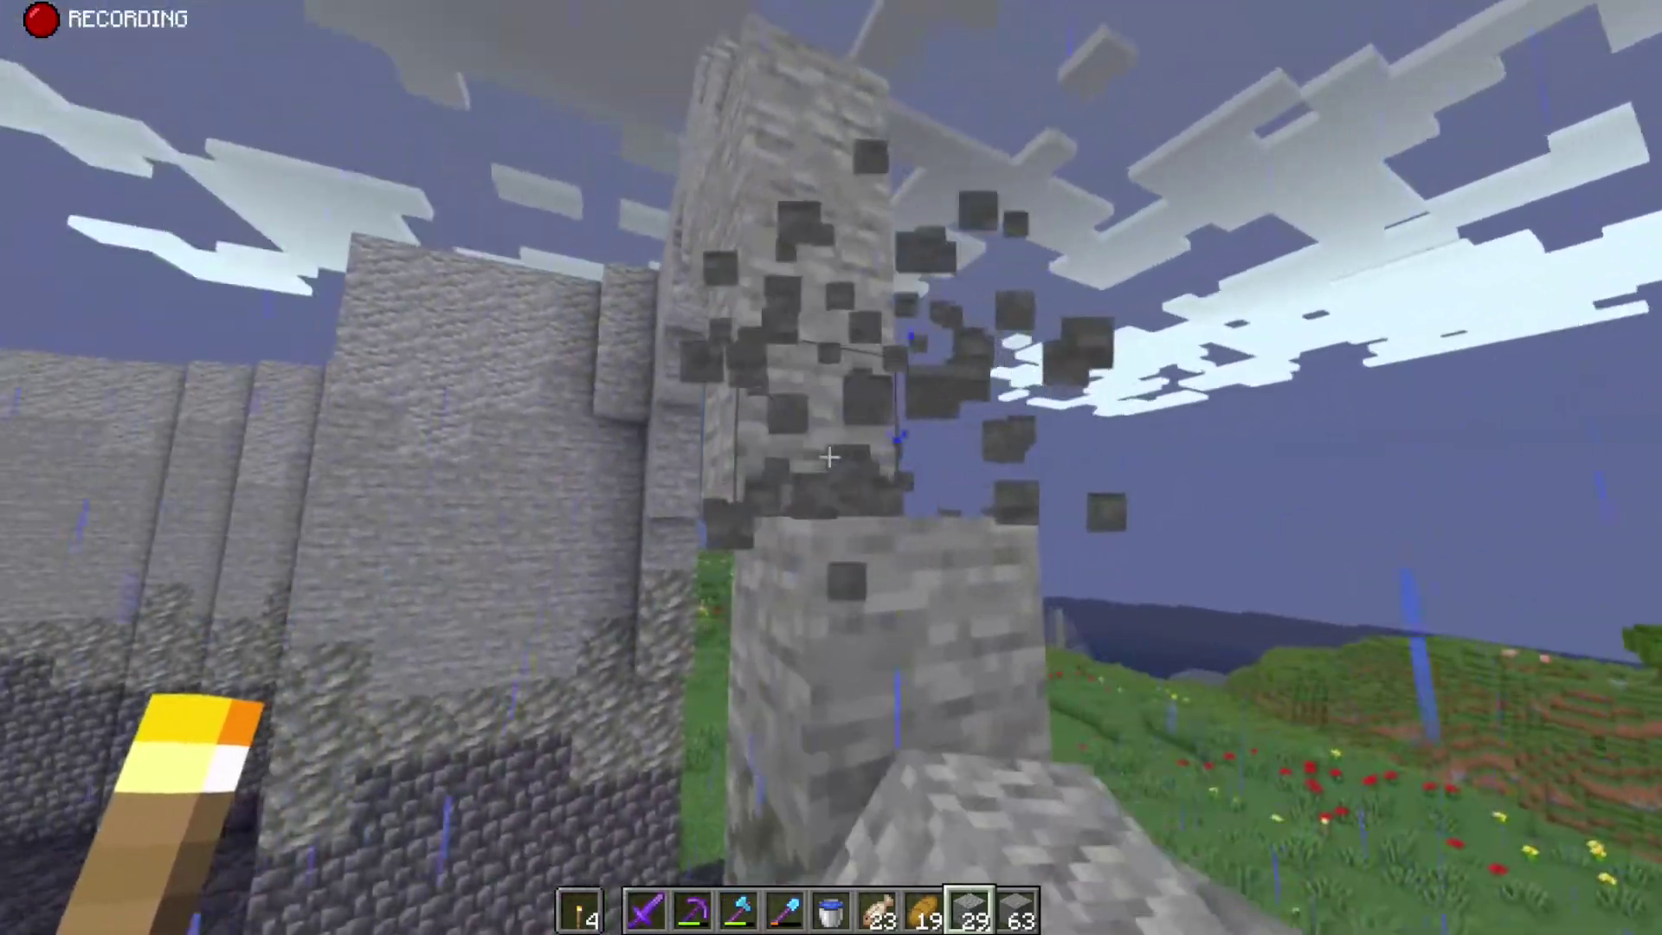
scroll(829, 457, "up", 1)
scroll(829, 457, "down", 2)
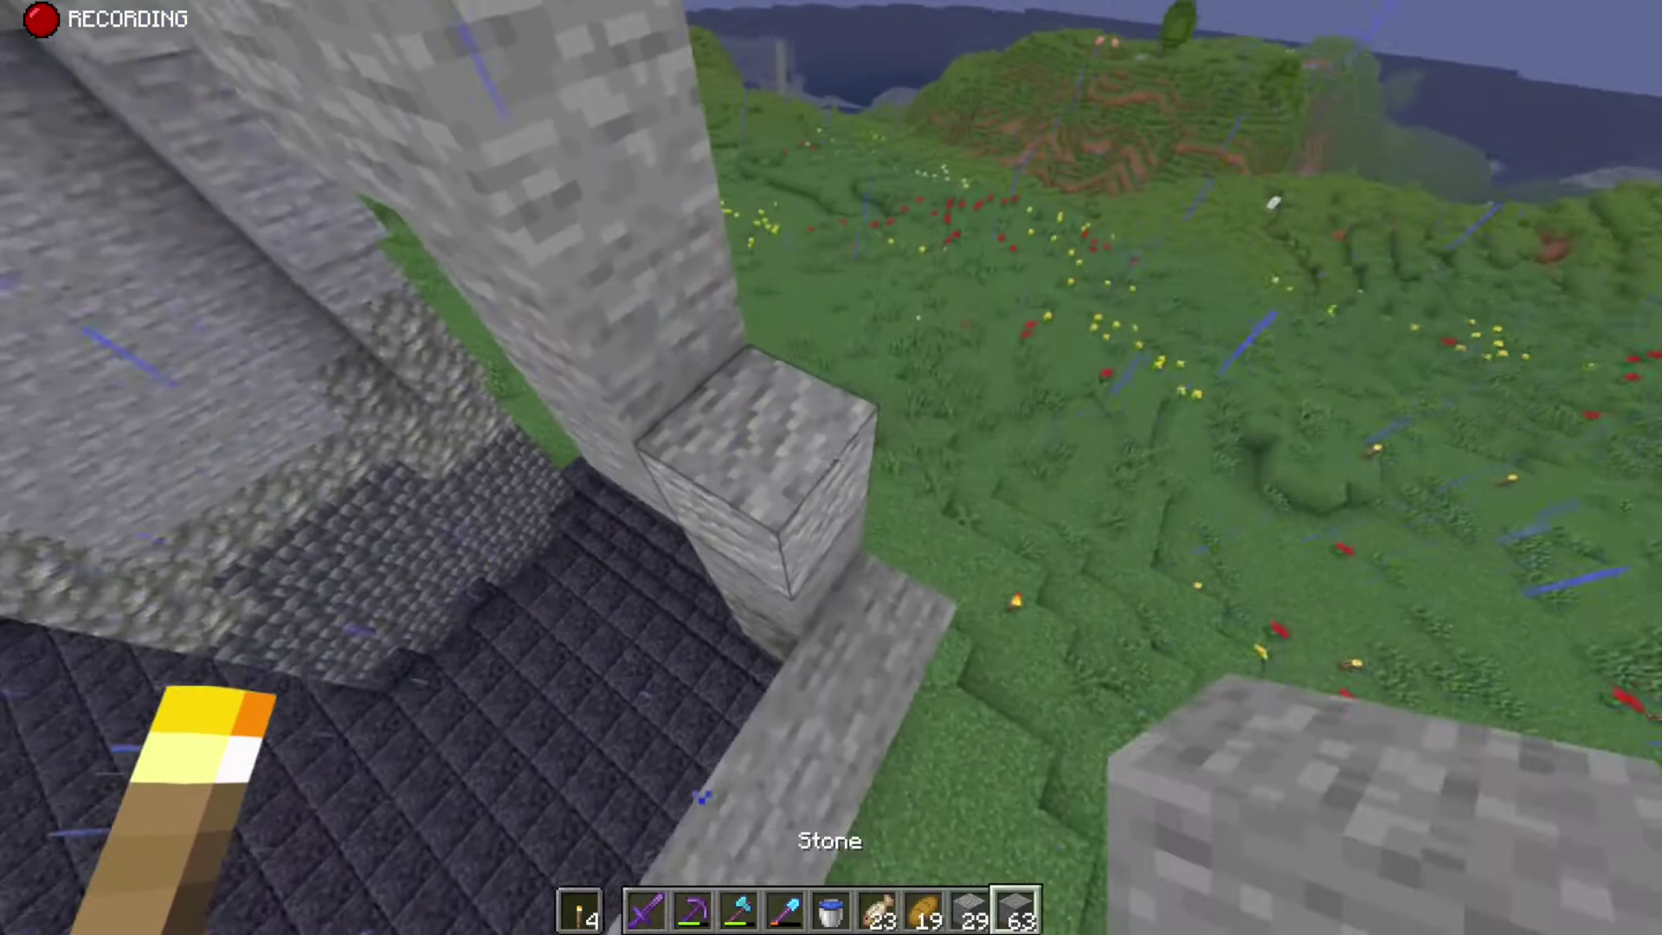
- Search the creative inventory for "ely" and add an elytra to the player's inventory
key("e")
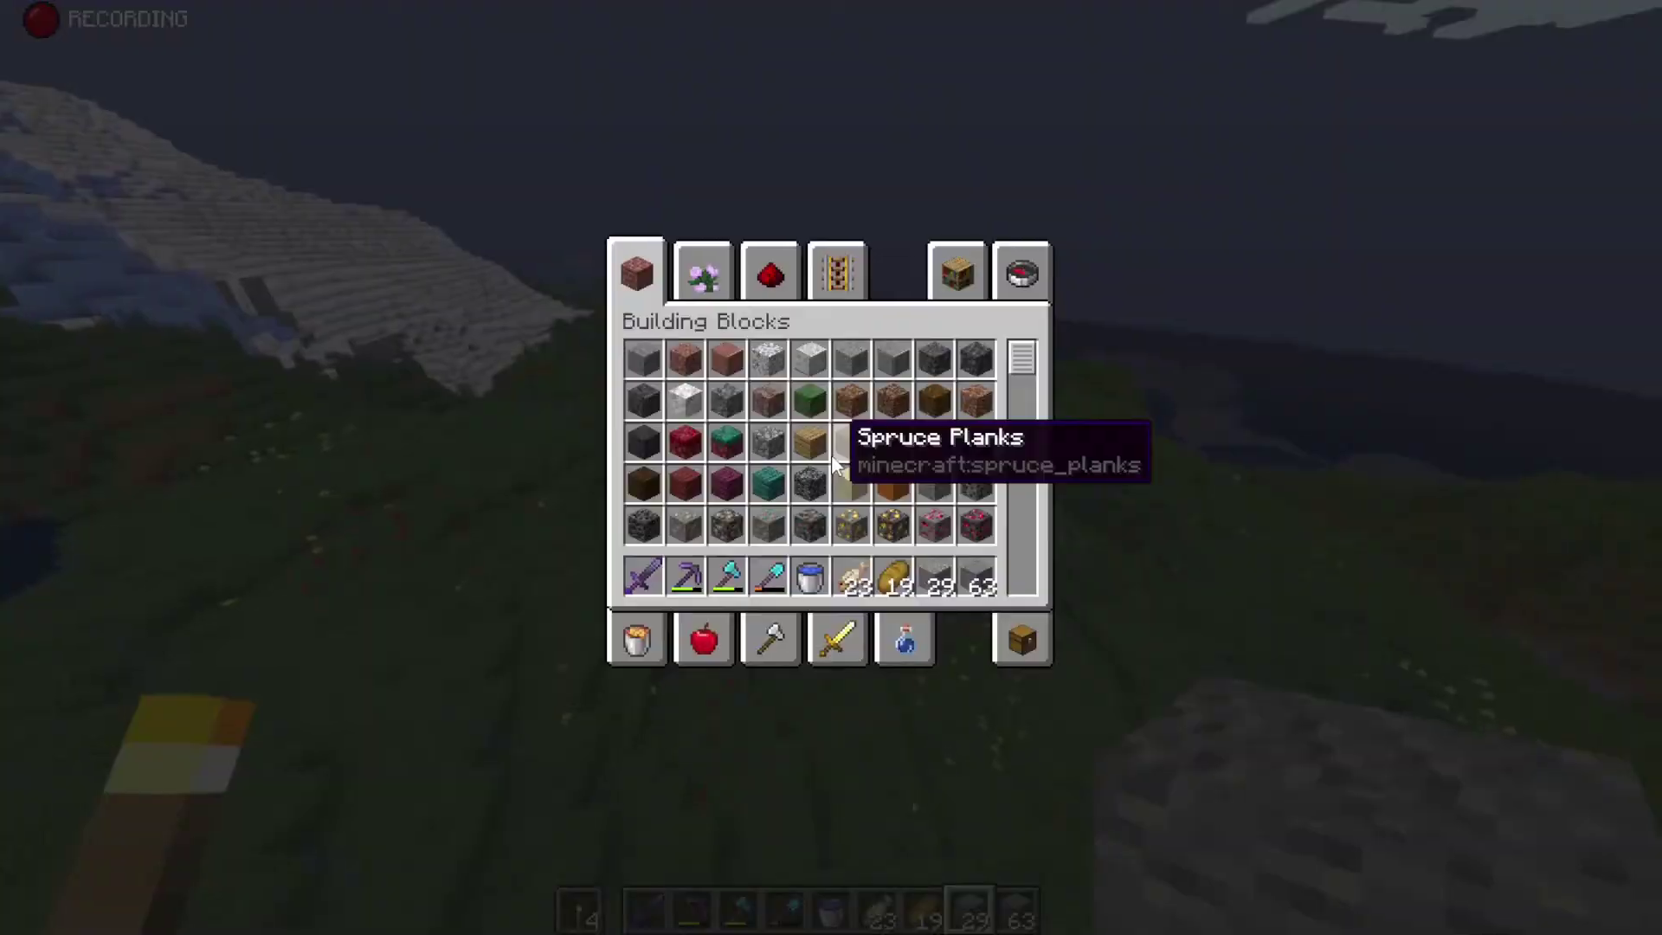
left_click(1019, 276)
type("e")
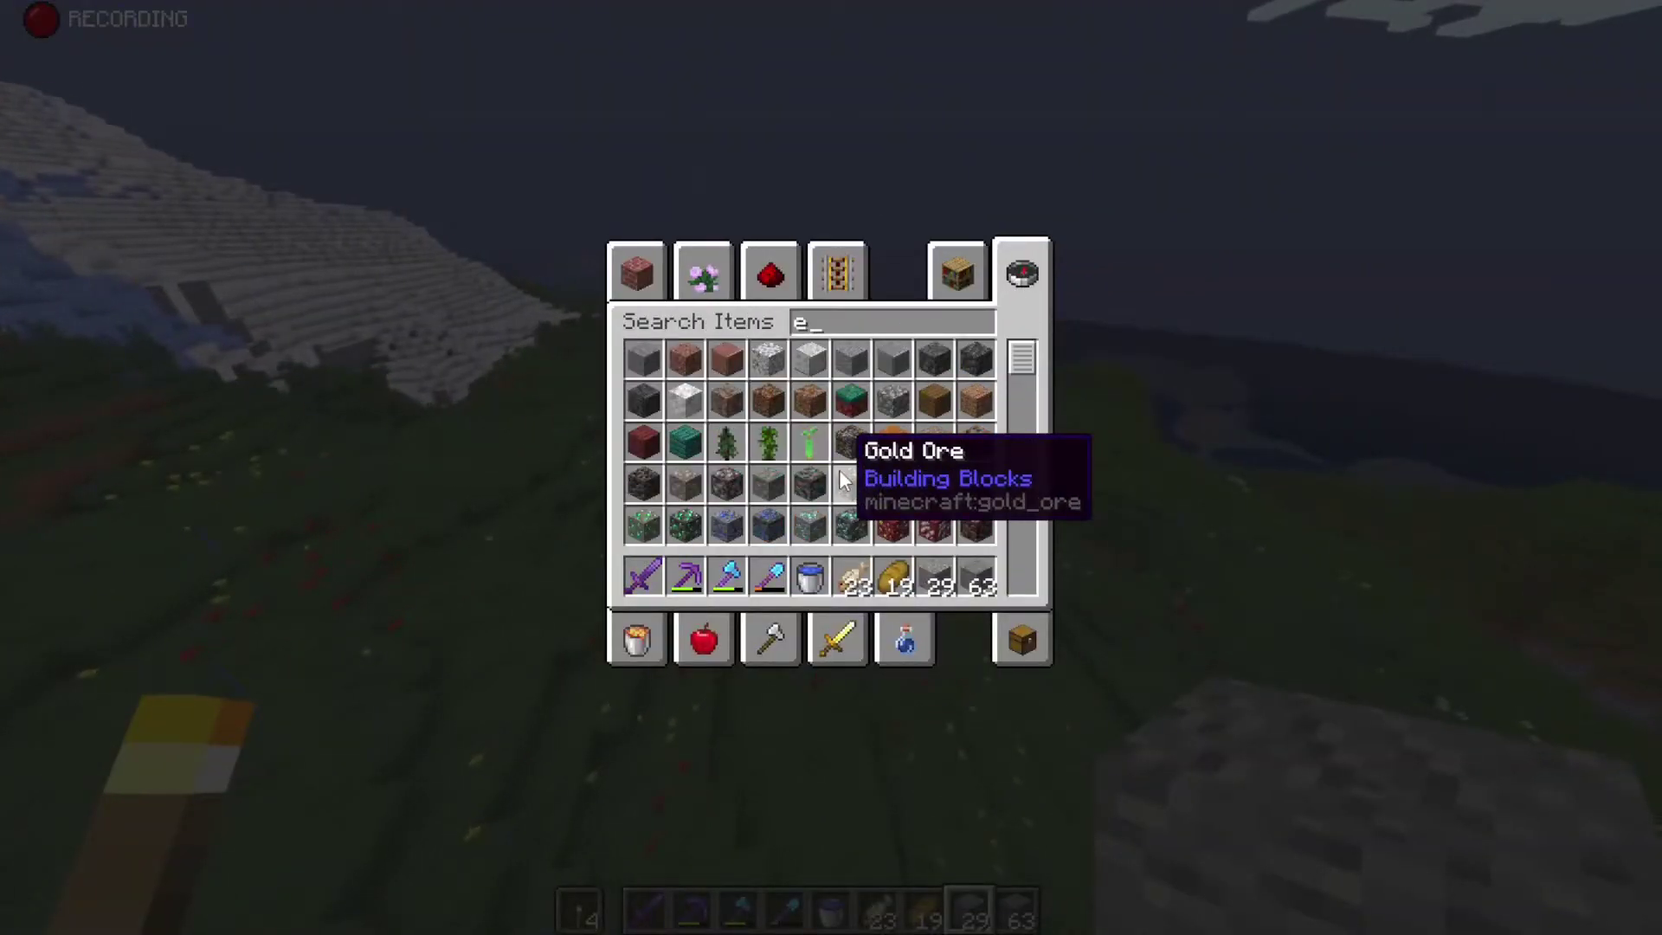
type("ly")
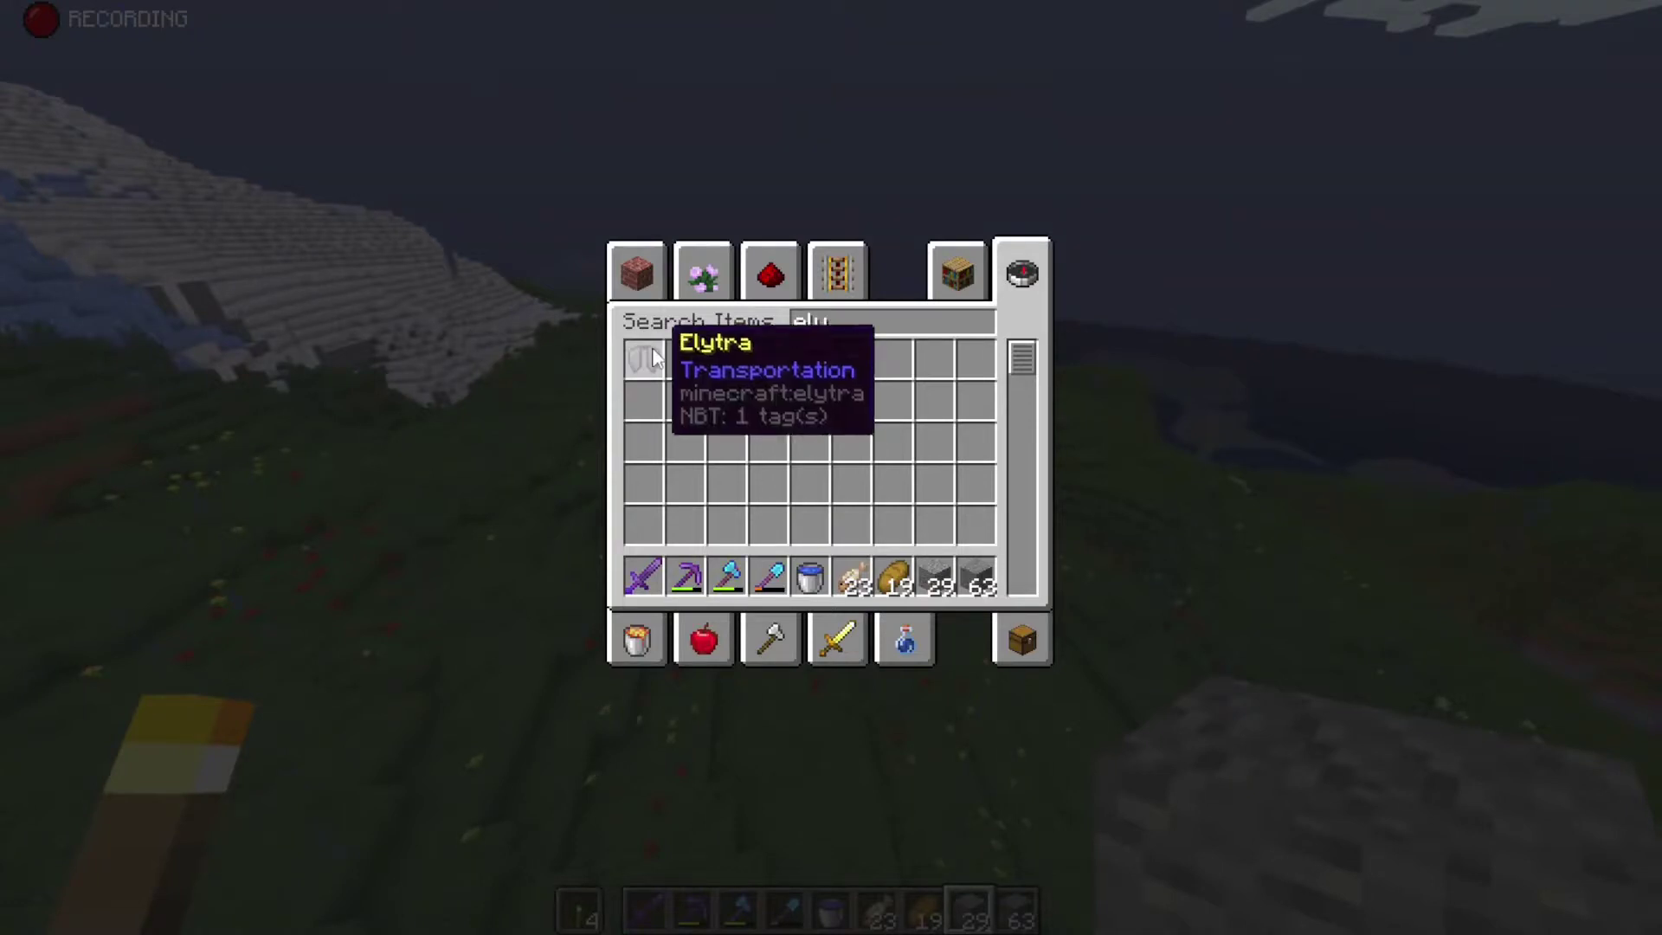
left_click(645, 359)
left_click(1023, 645)
left_click(935, 525)
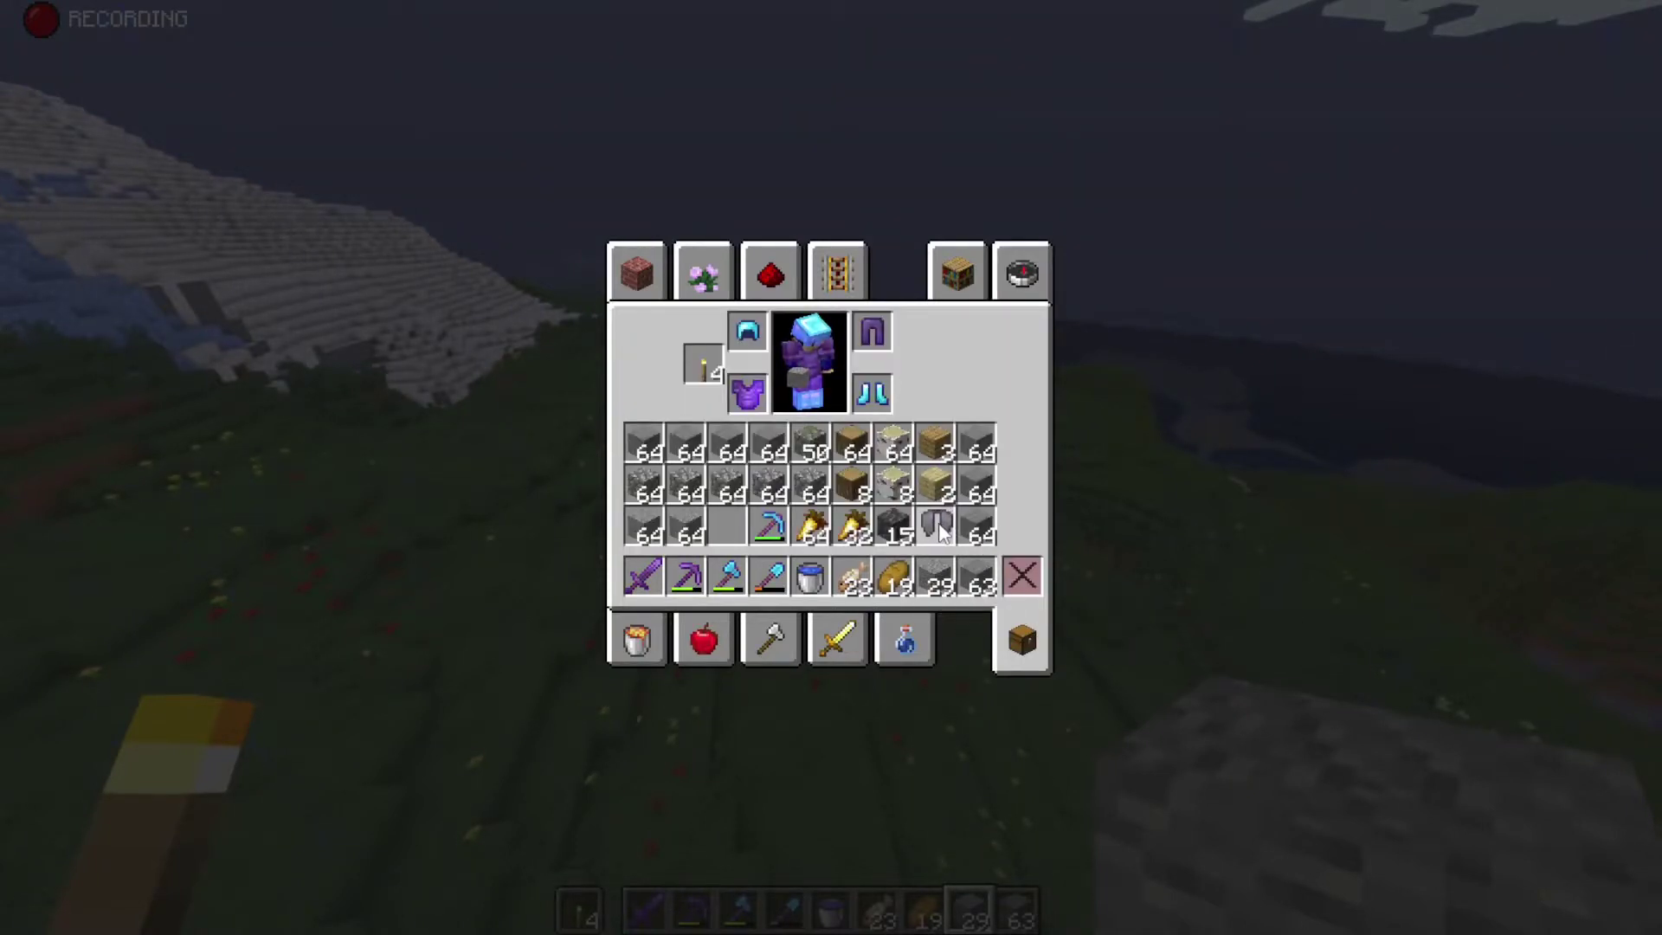
left_click(941, 531, "shift")
key("e")
scroll(831, 467, "down", 2)
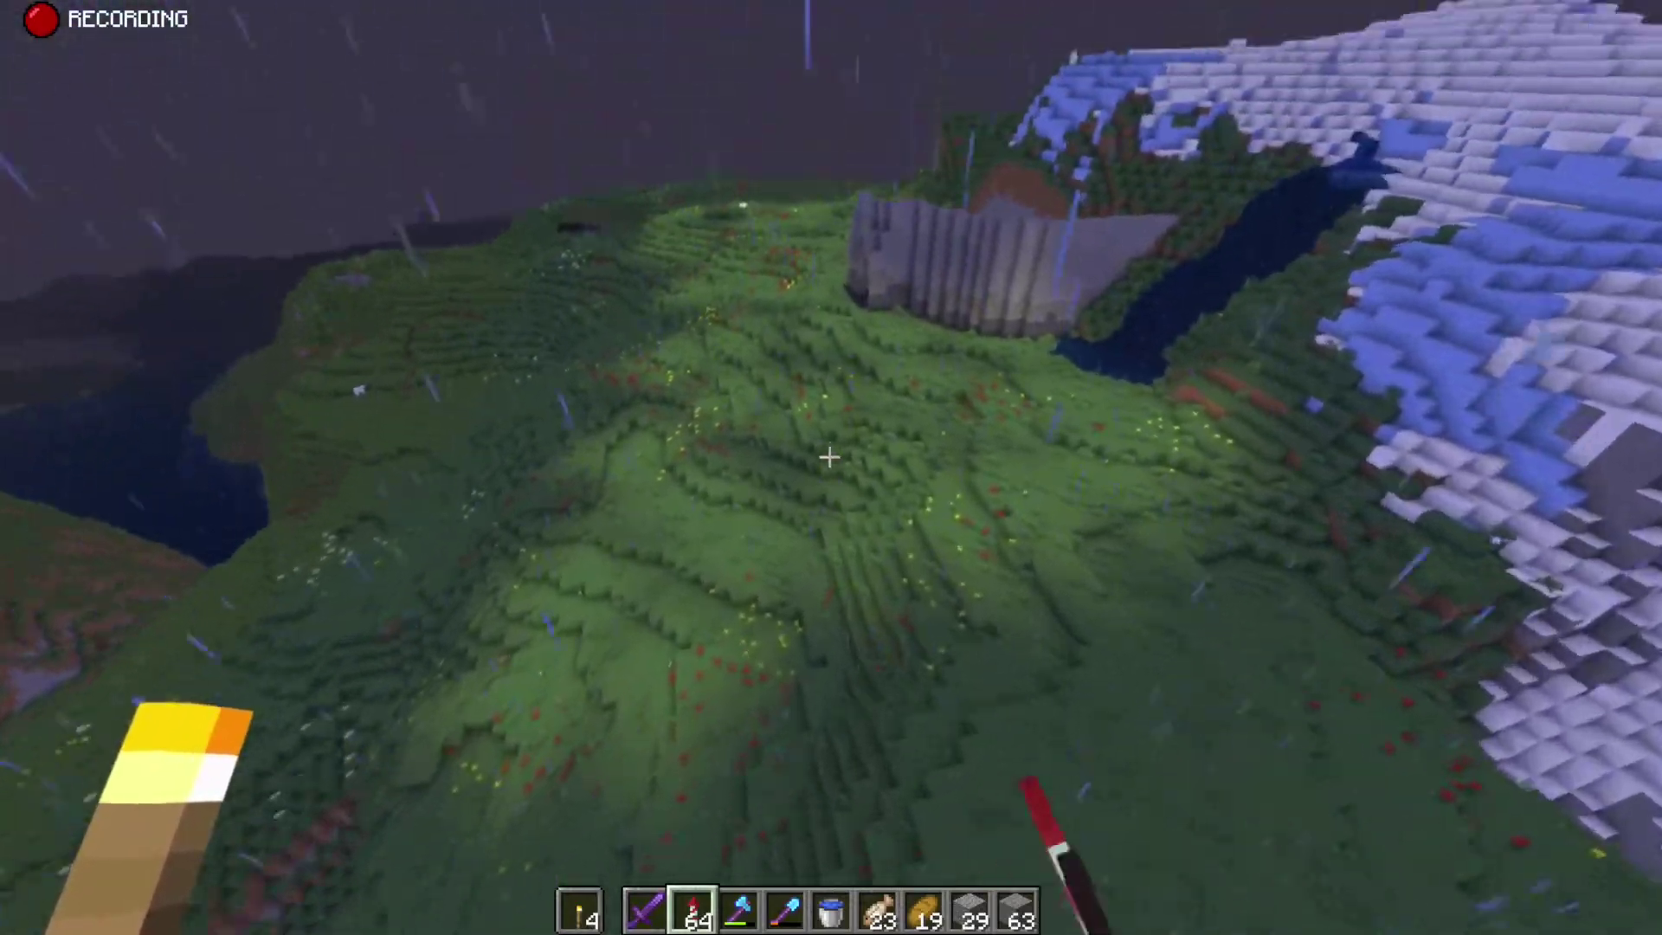
- Stop the replay recording, return to the world, and save and quit to the title screen
key("Escape")
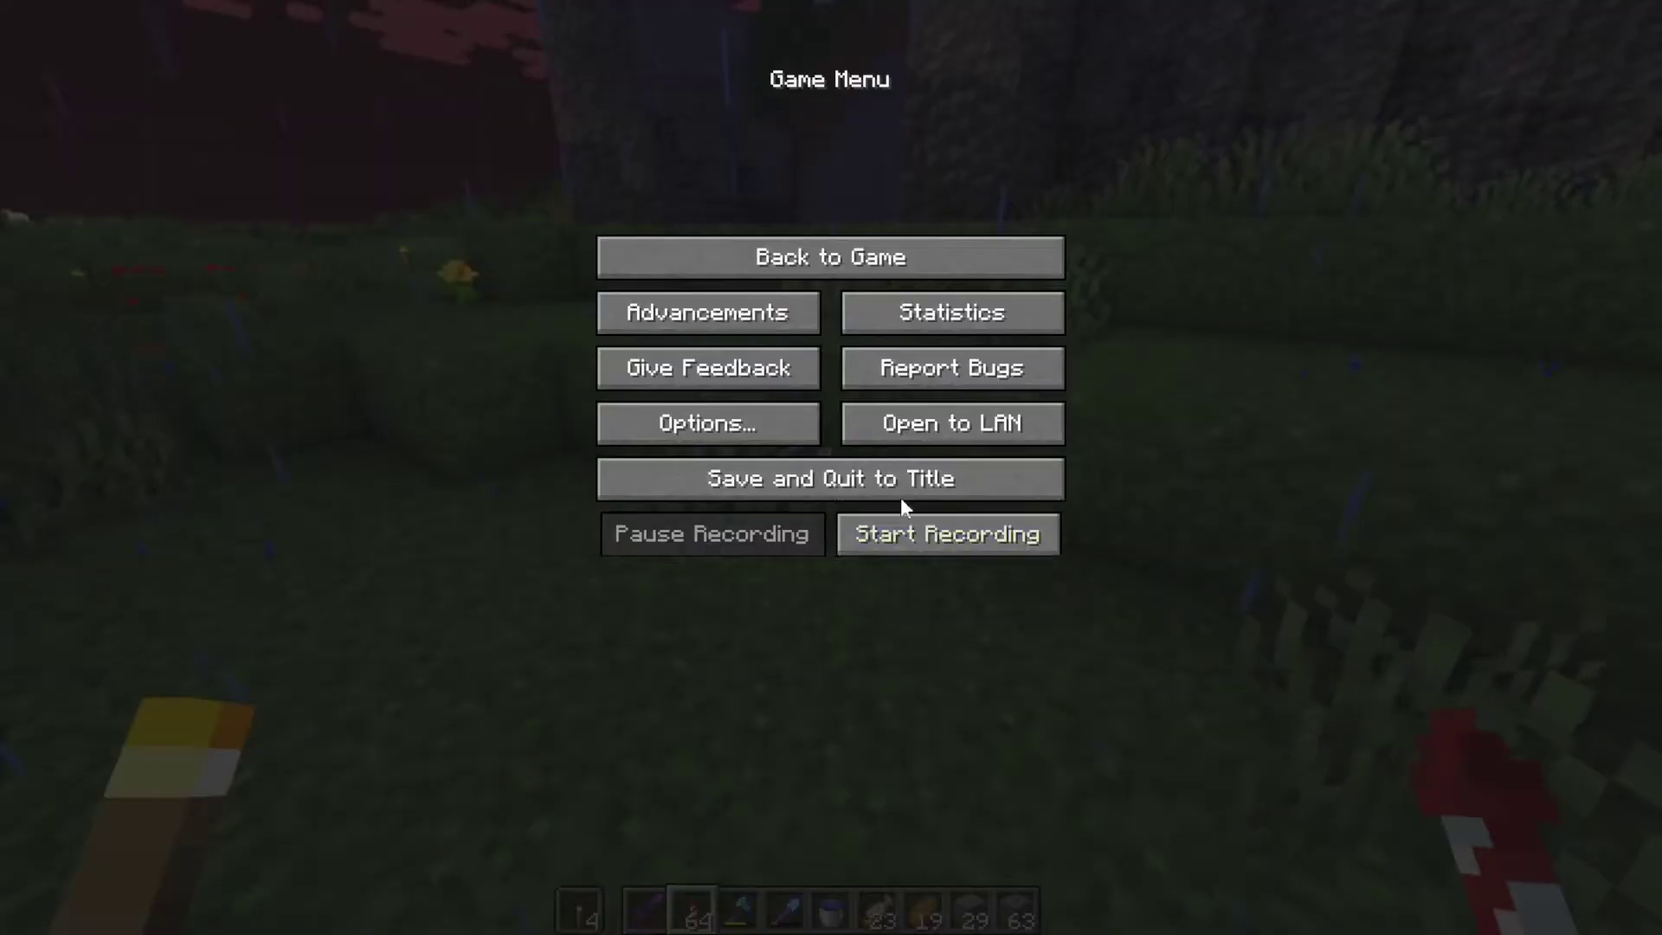
left_click(821, 262)
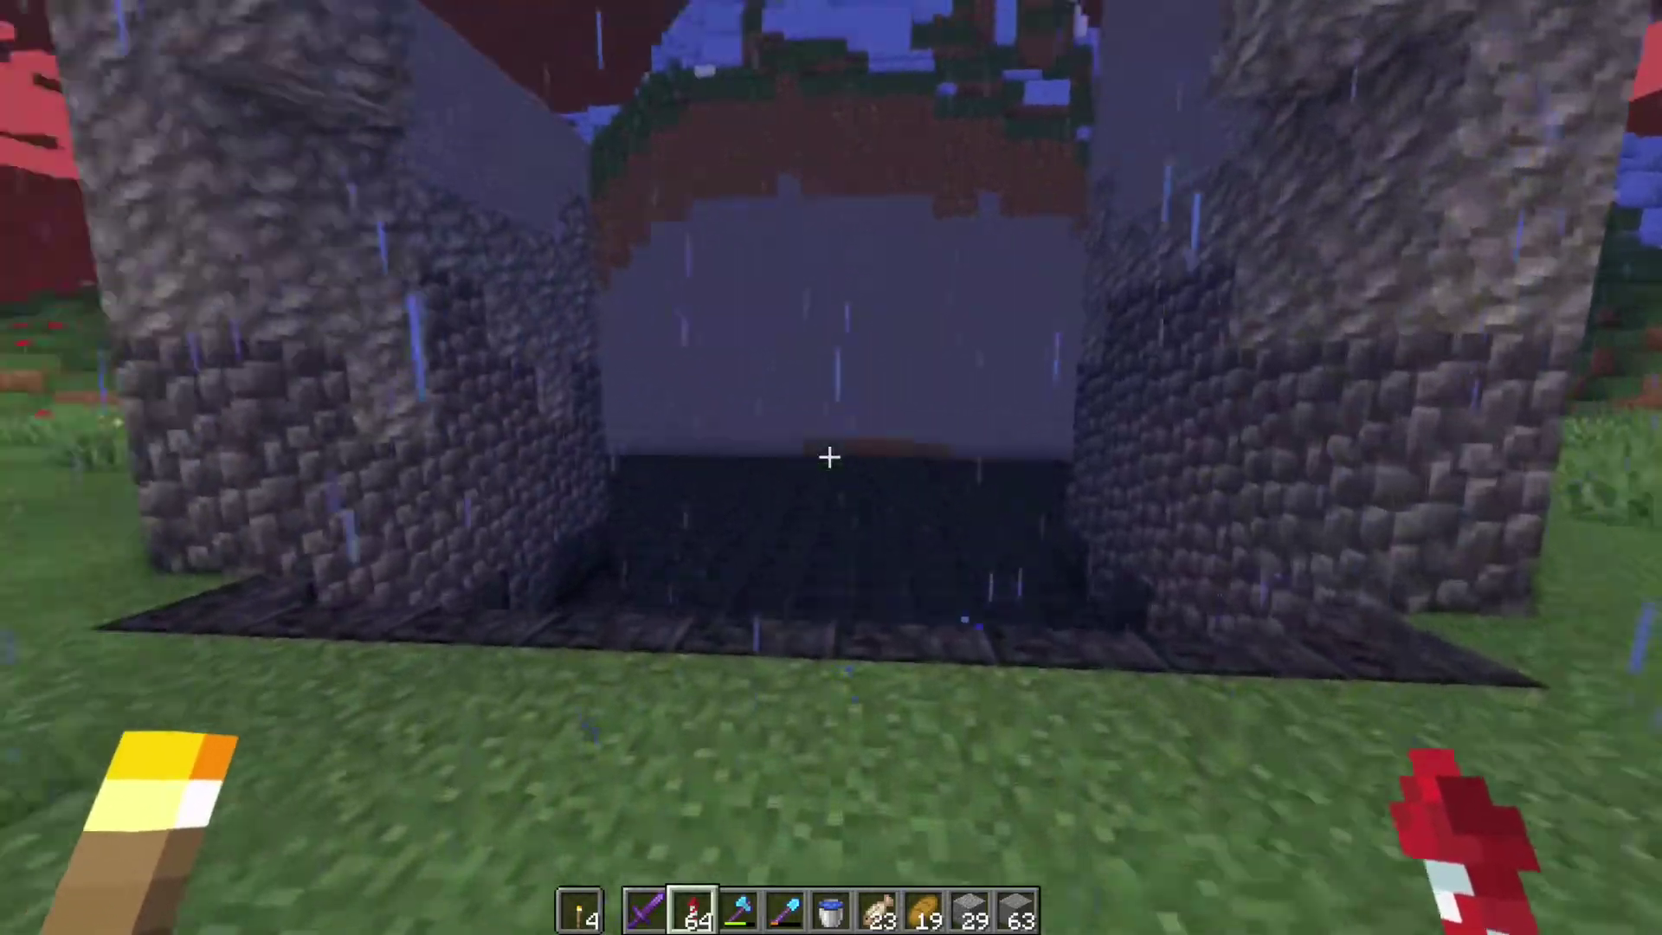
key("Escape")
left_click(858, 490)
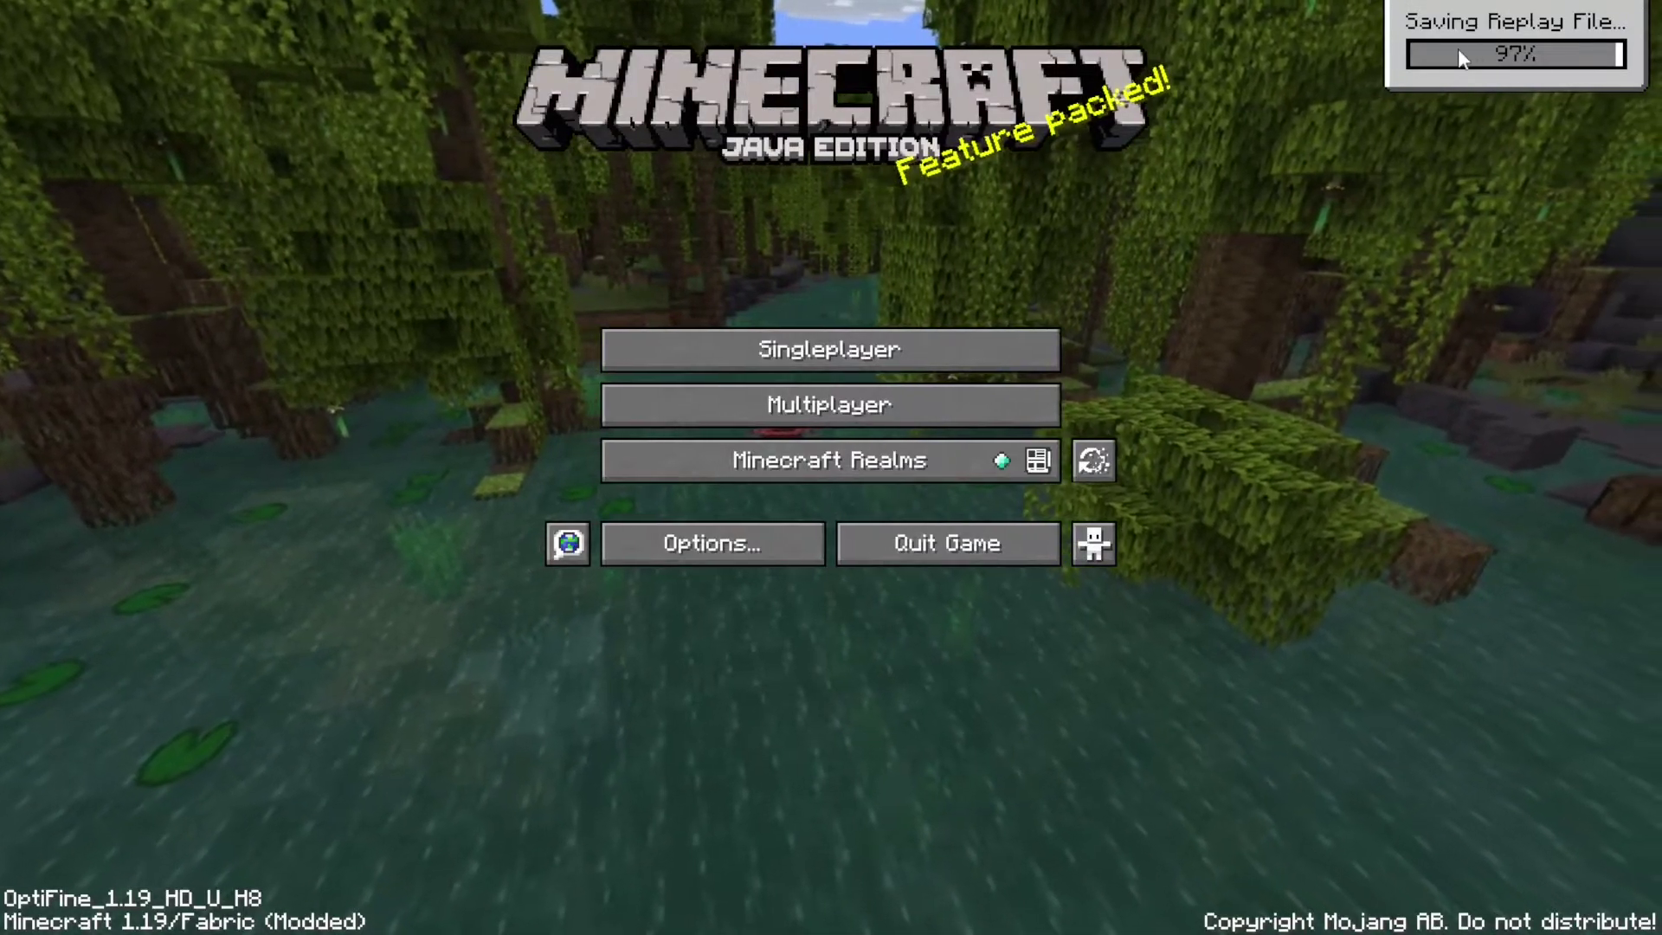
- Name the saved replay file 2022_07_11_11_01_43fjkjsdlslksdd
type("fjkjlksdd")
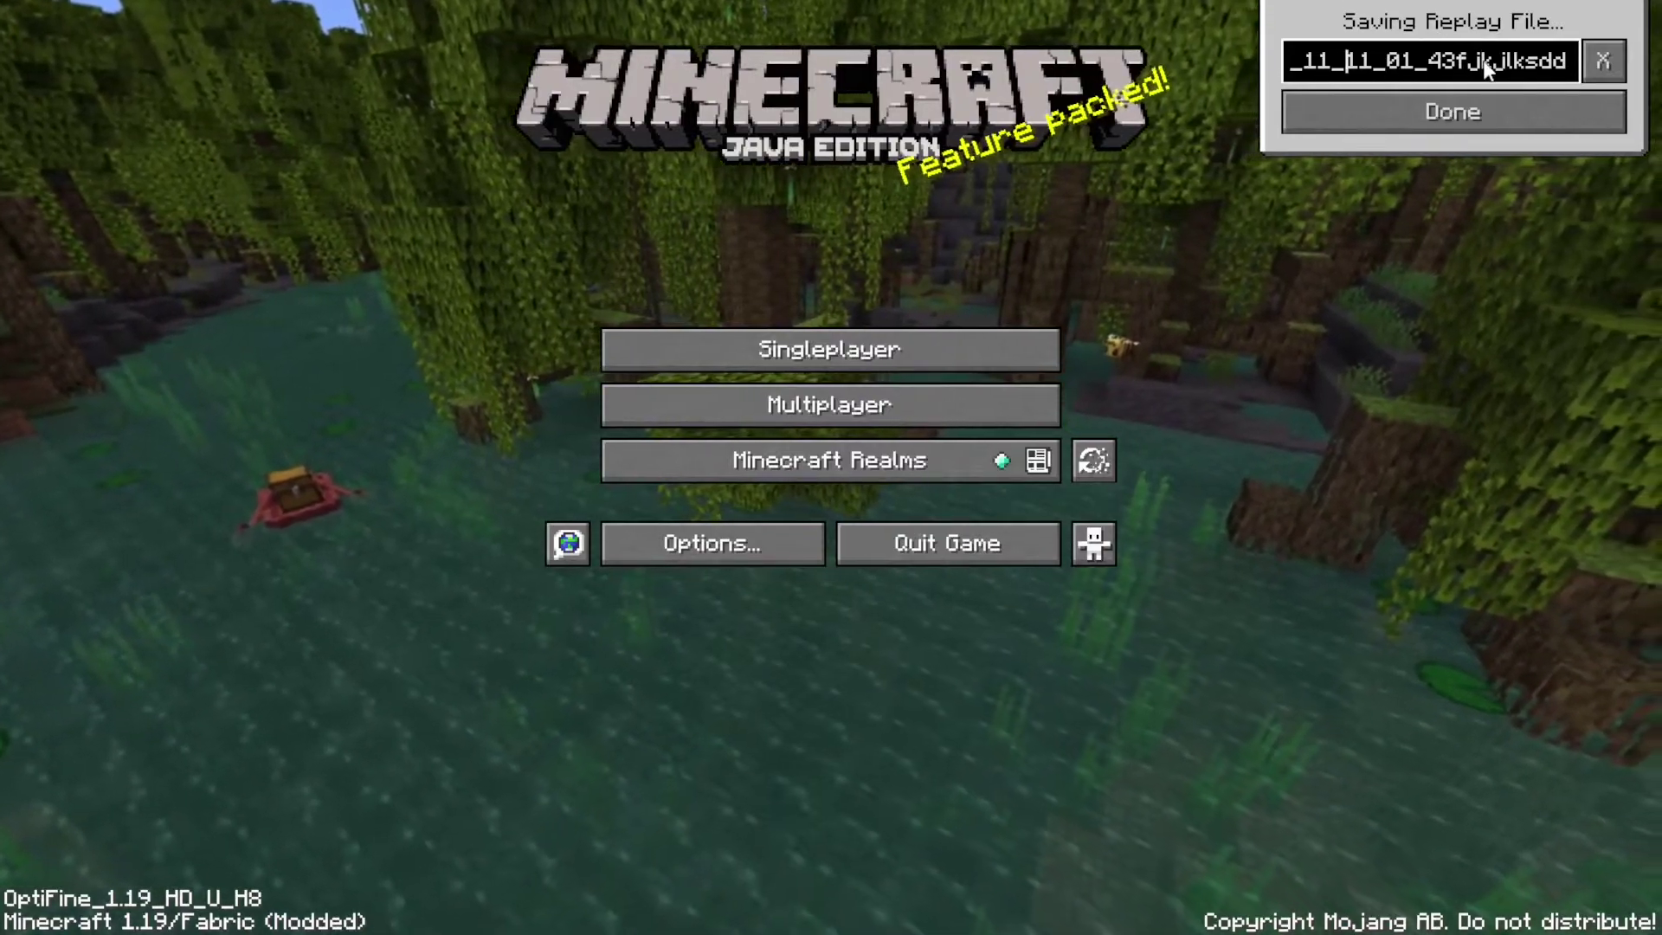
left_click(1511, 61)
key("BackSpace")
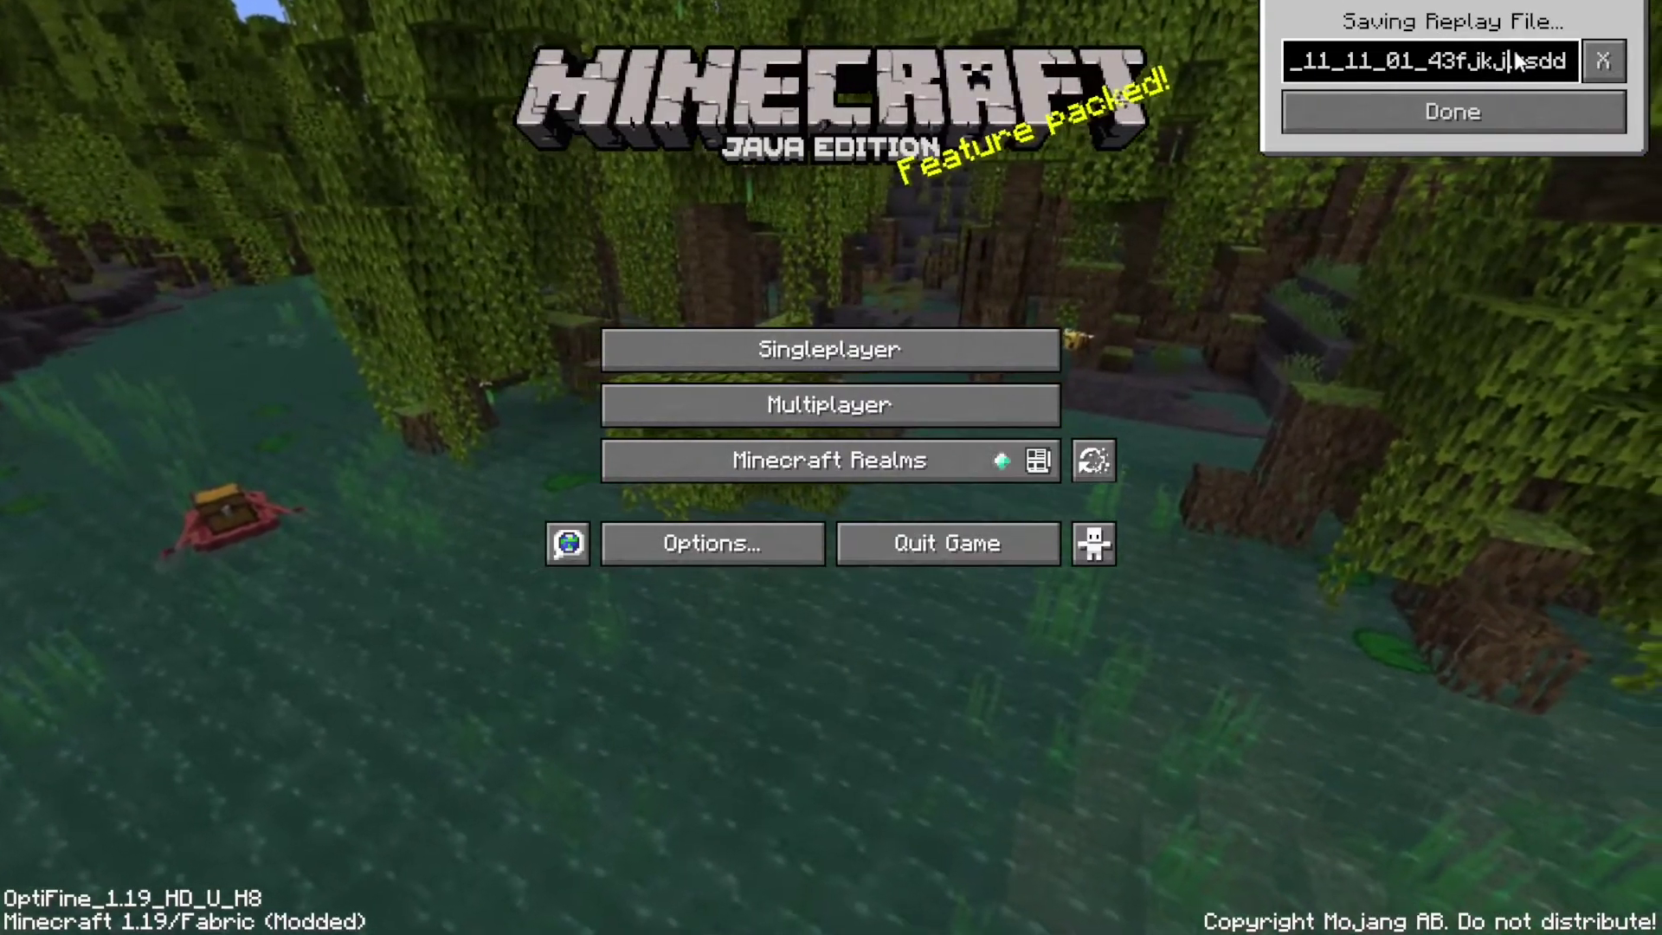
type("sdlsl")
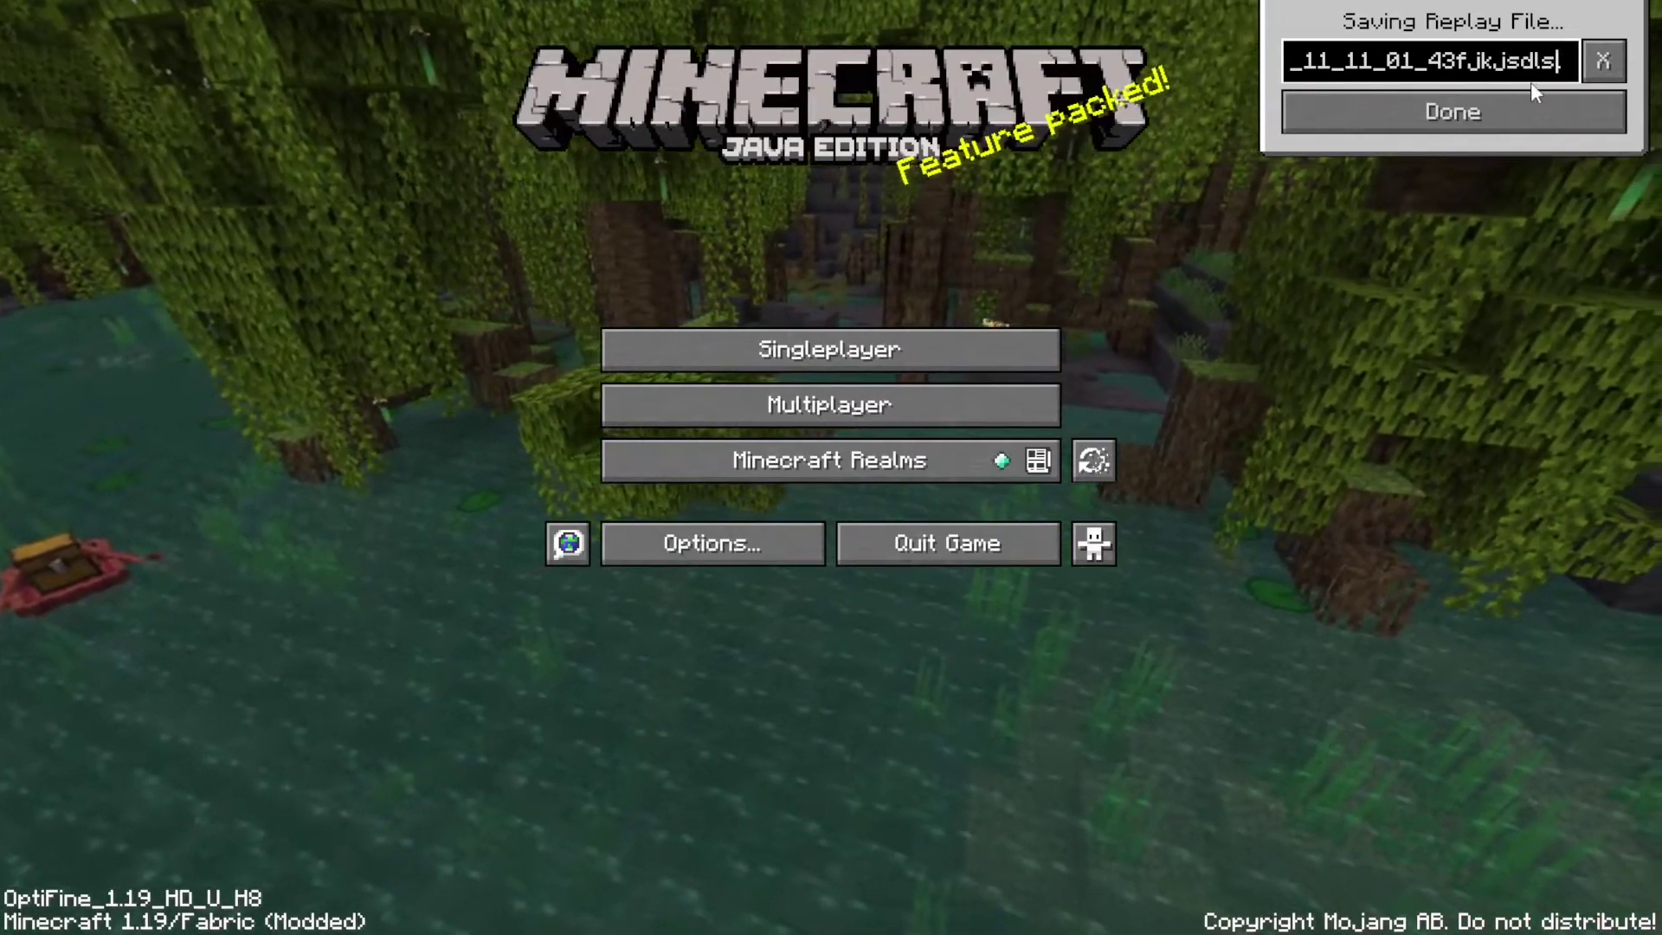
left_click(1477, 130)
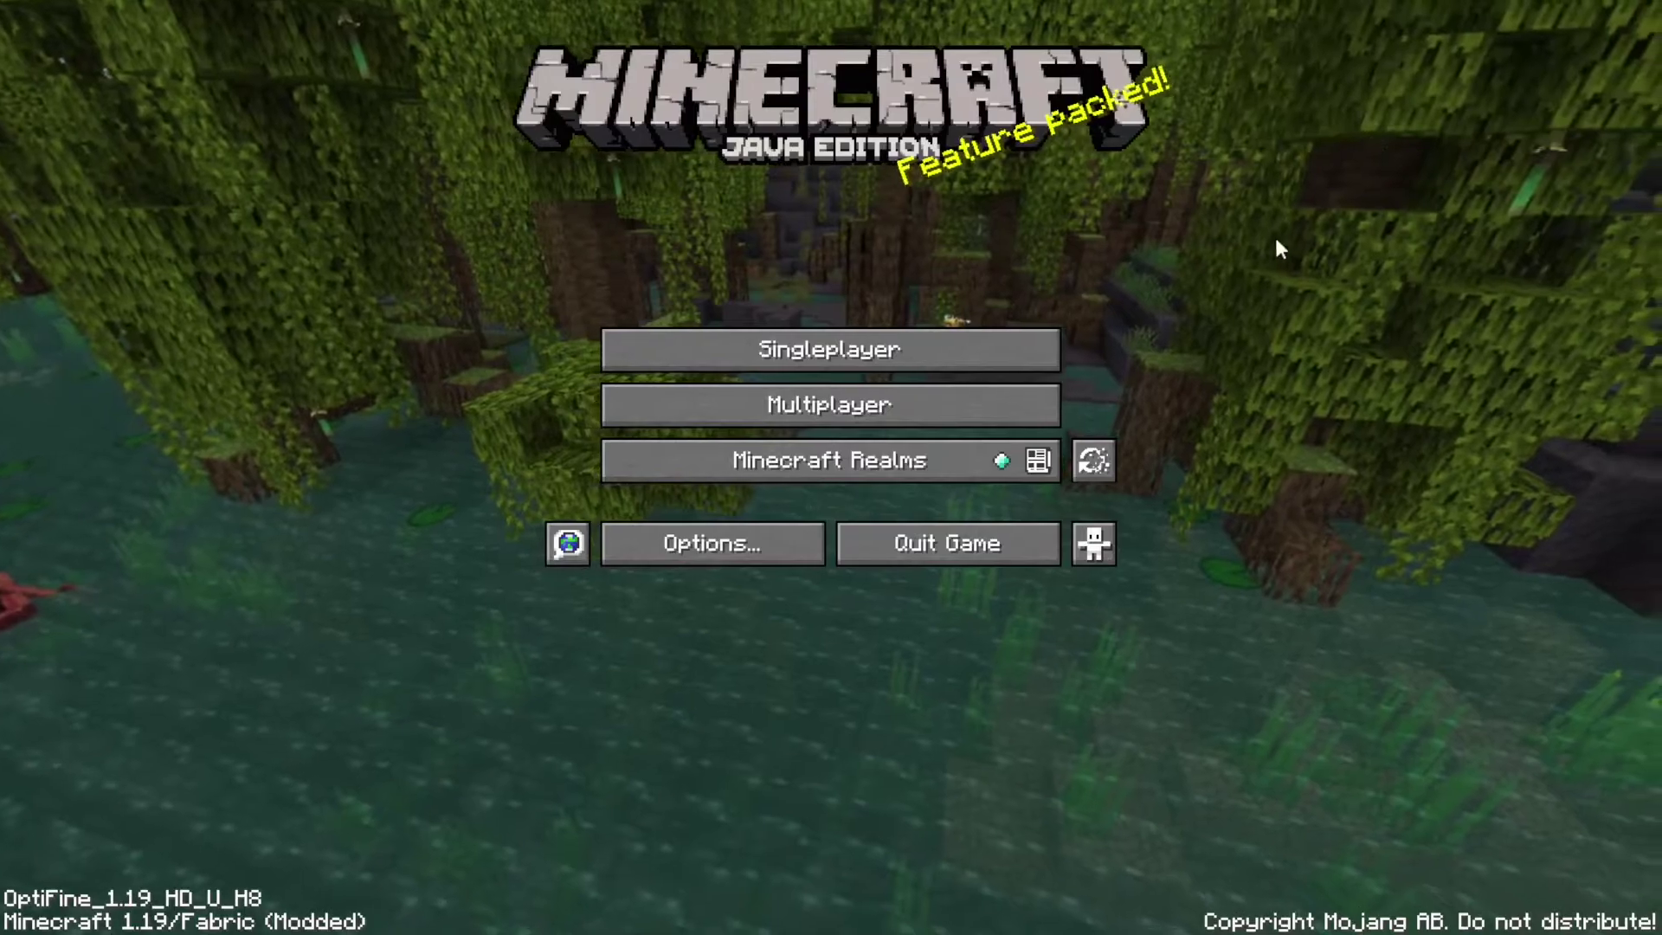
- Load the saved replay in the Replay Viewer and frame the camera on the stone structure from above
left_click(1096, 467)
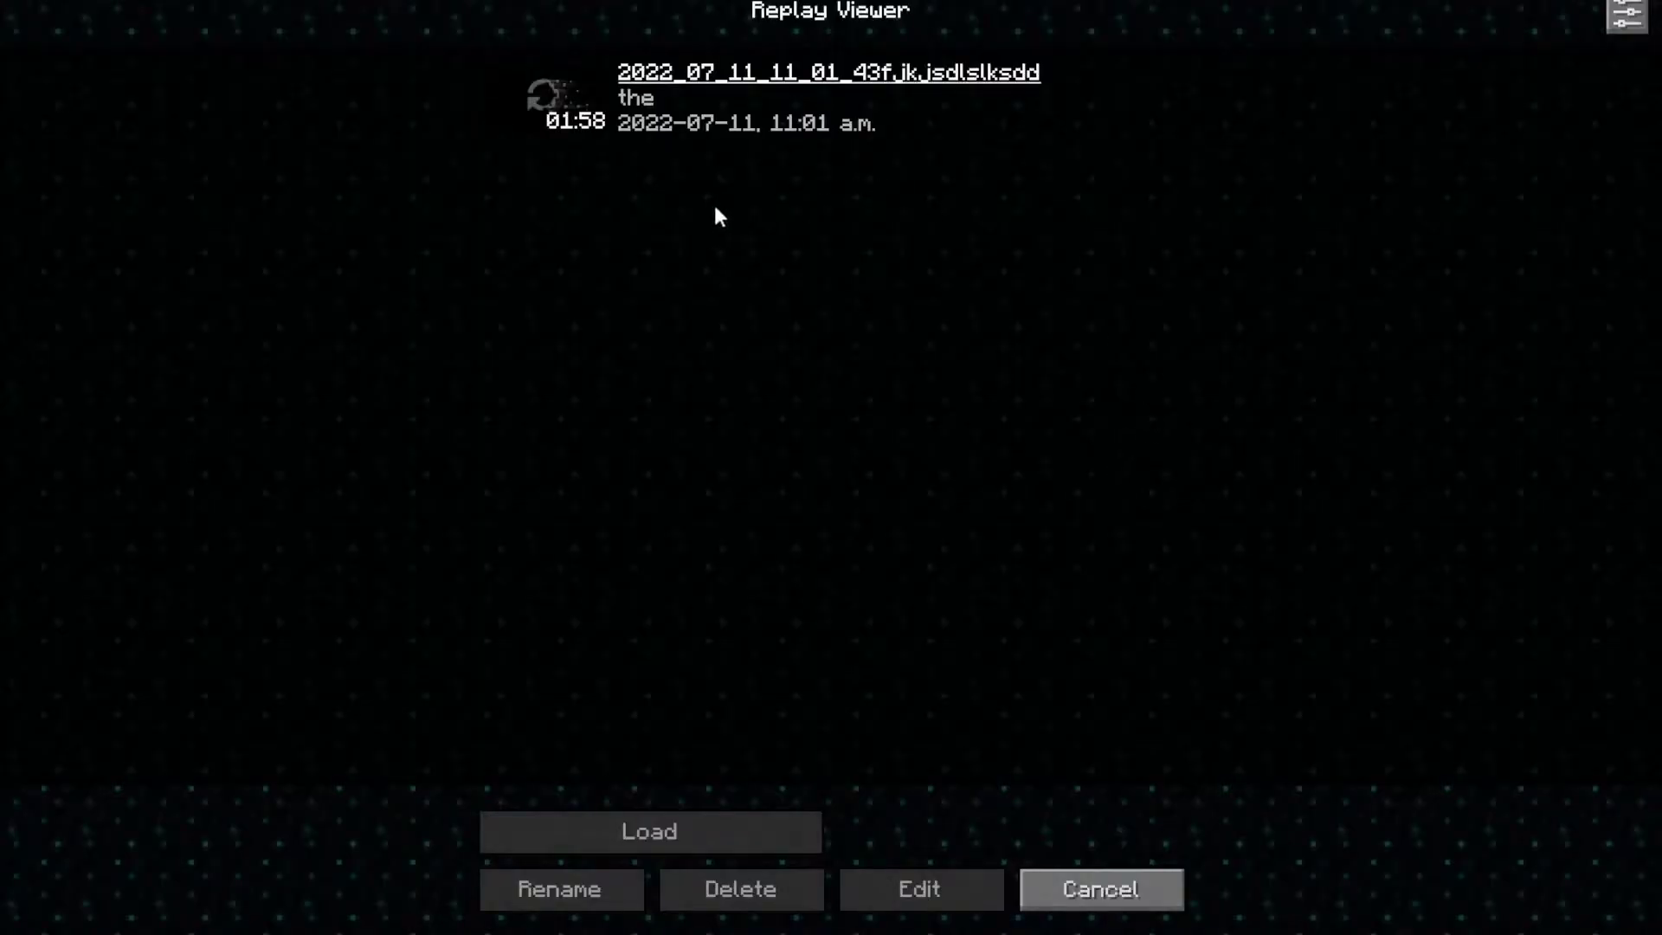
left_click(561, 108)
left_click(658, 826)
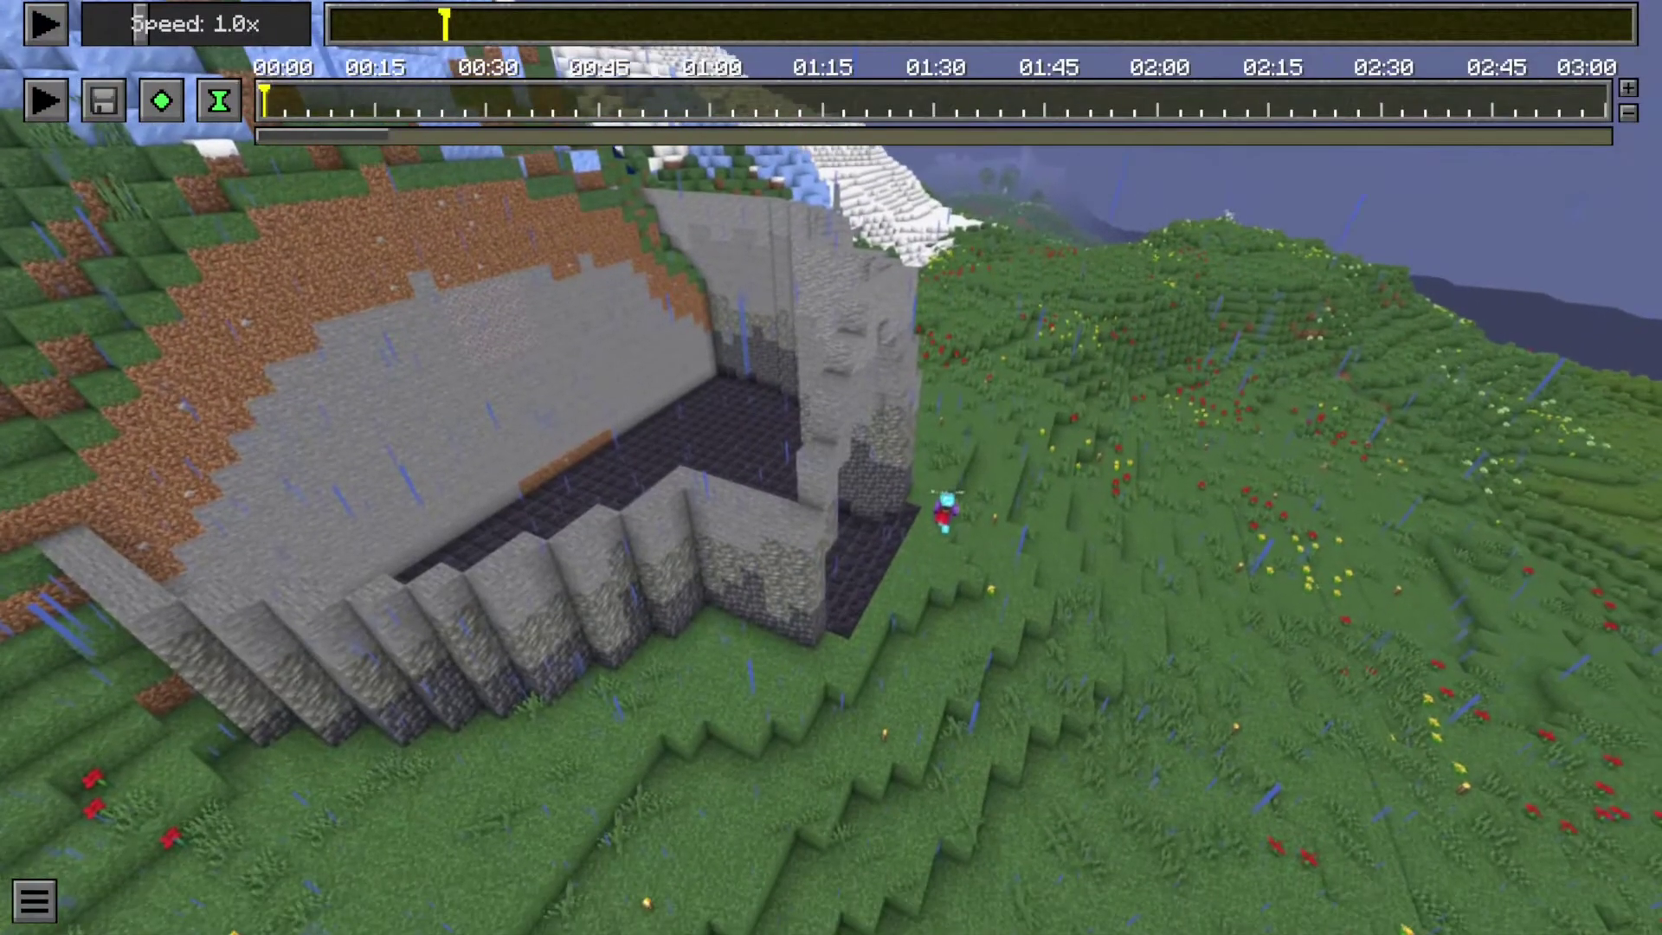
key("s")
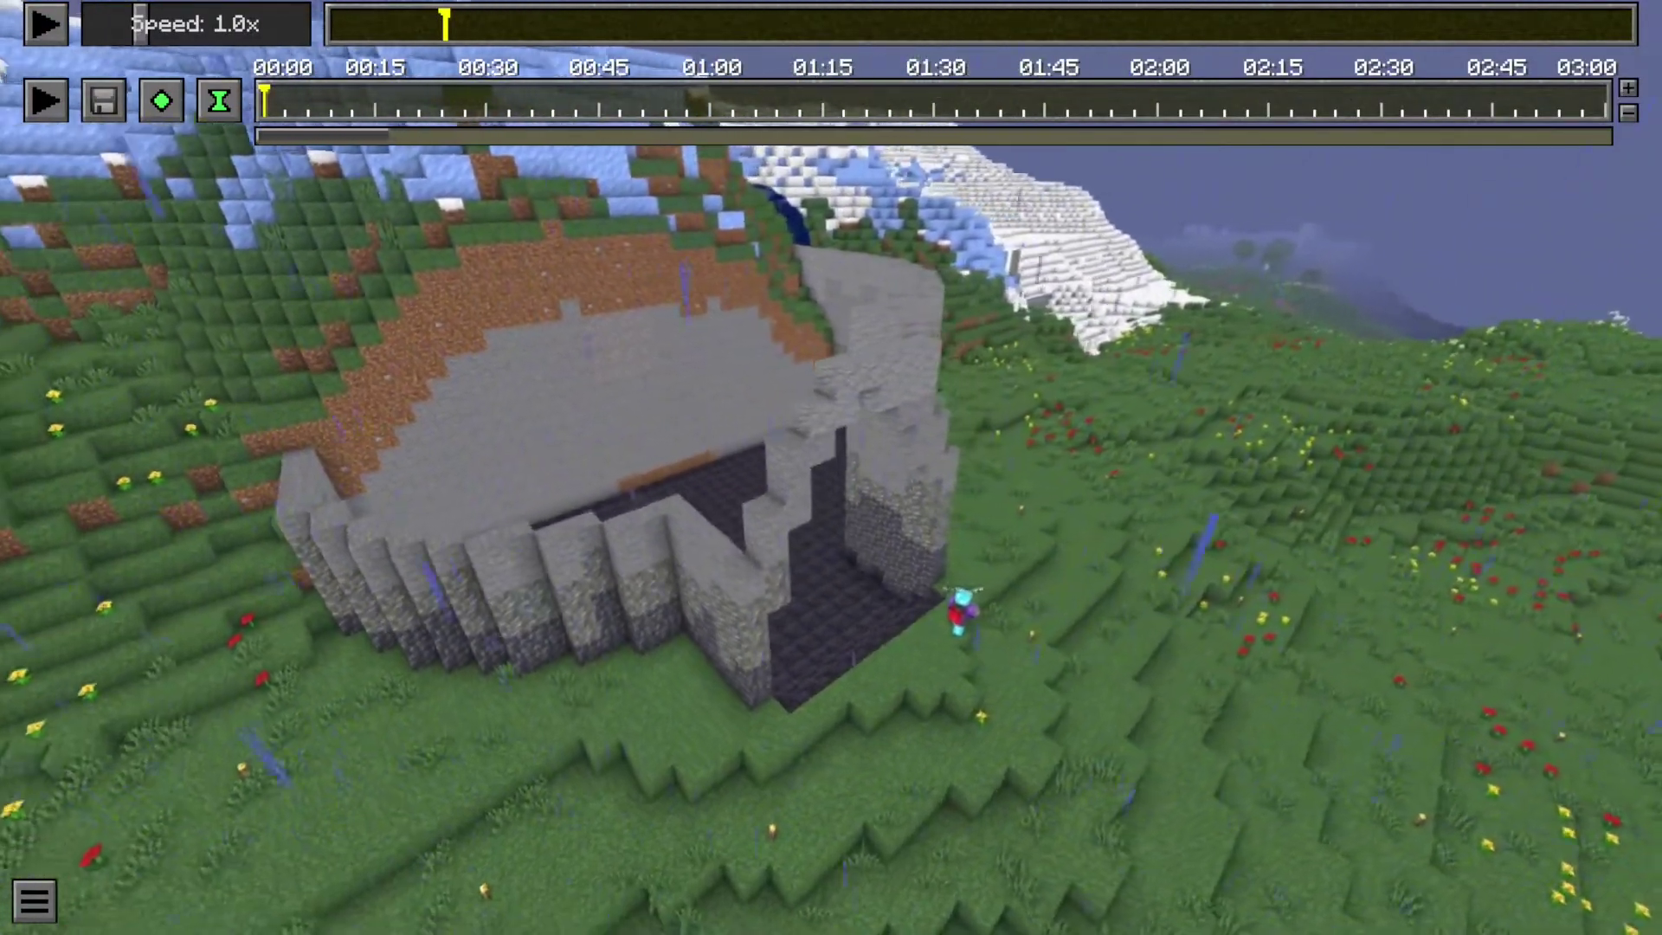
key("s")
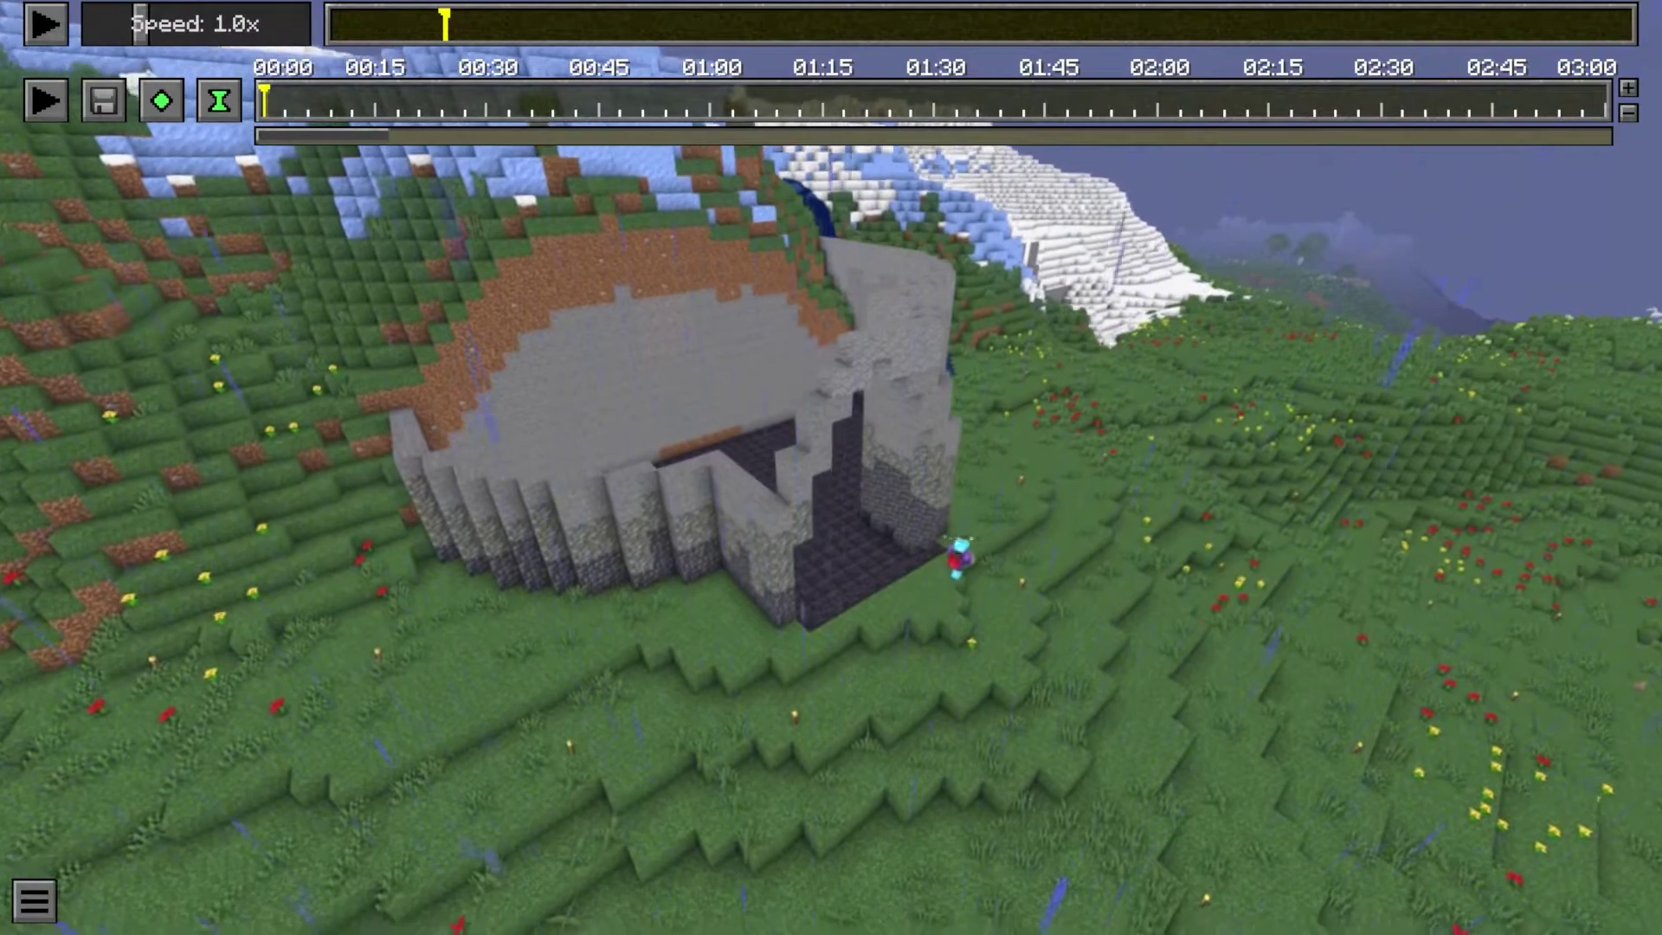
key("w")
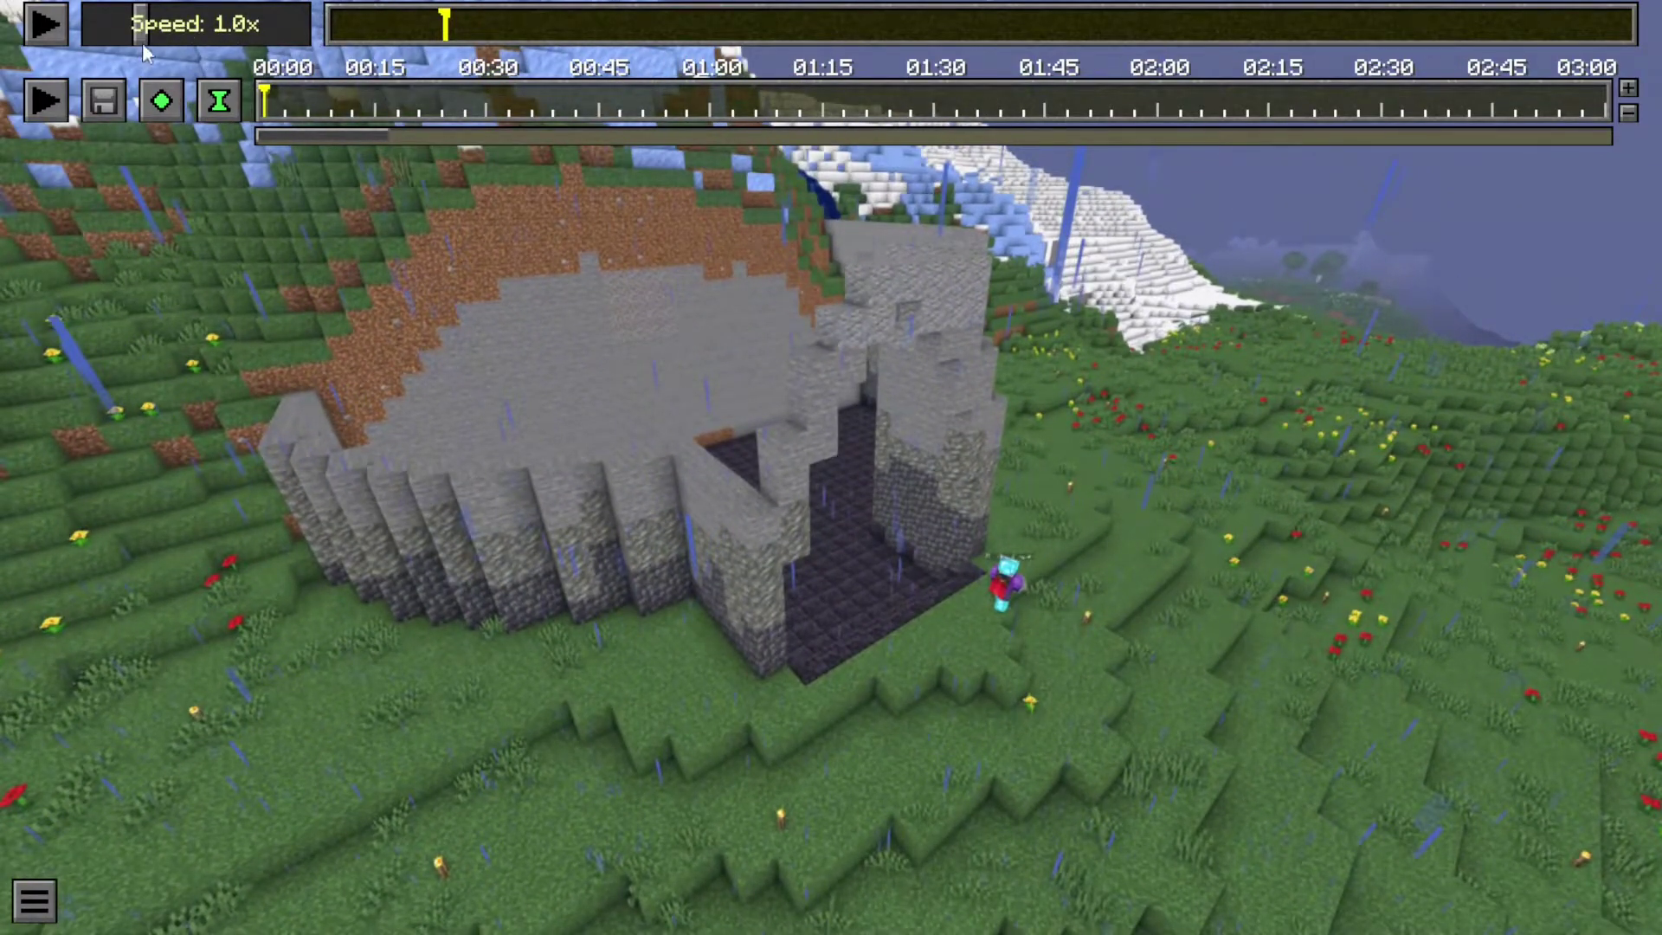
- Set the replay speed to 3.0x and add position and time keyframes at 00:00 for the replay's start
left_click_drag(142, 43, 191, 31)
left_click(377, 26)
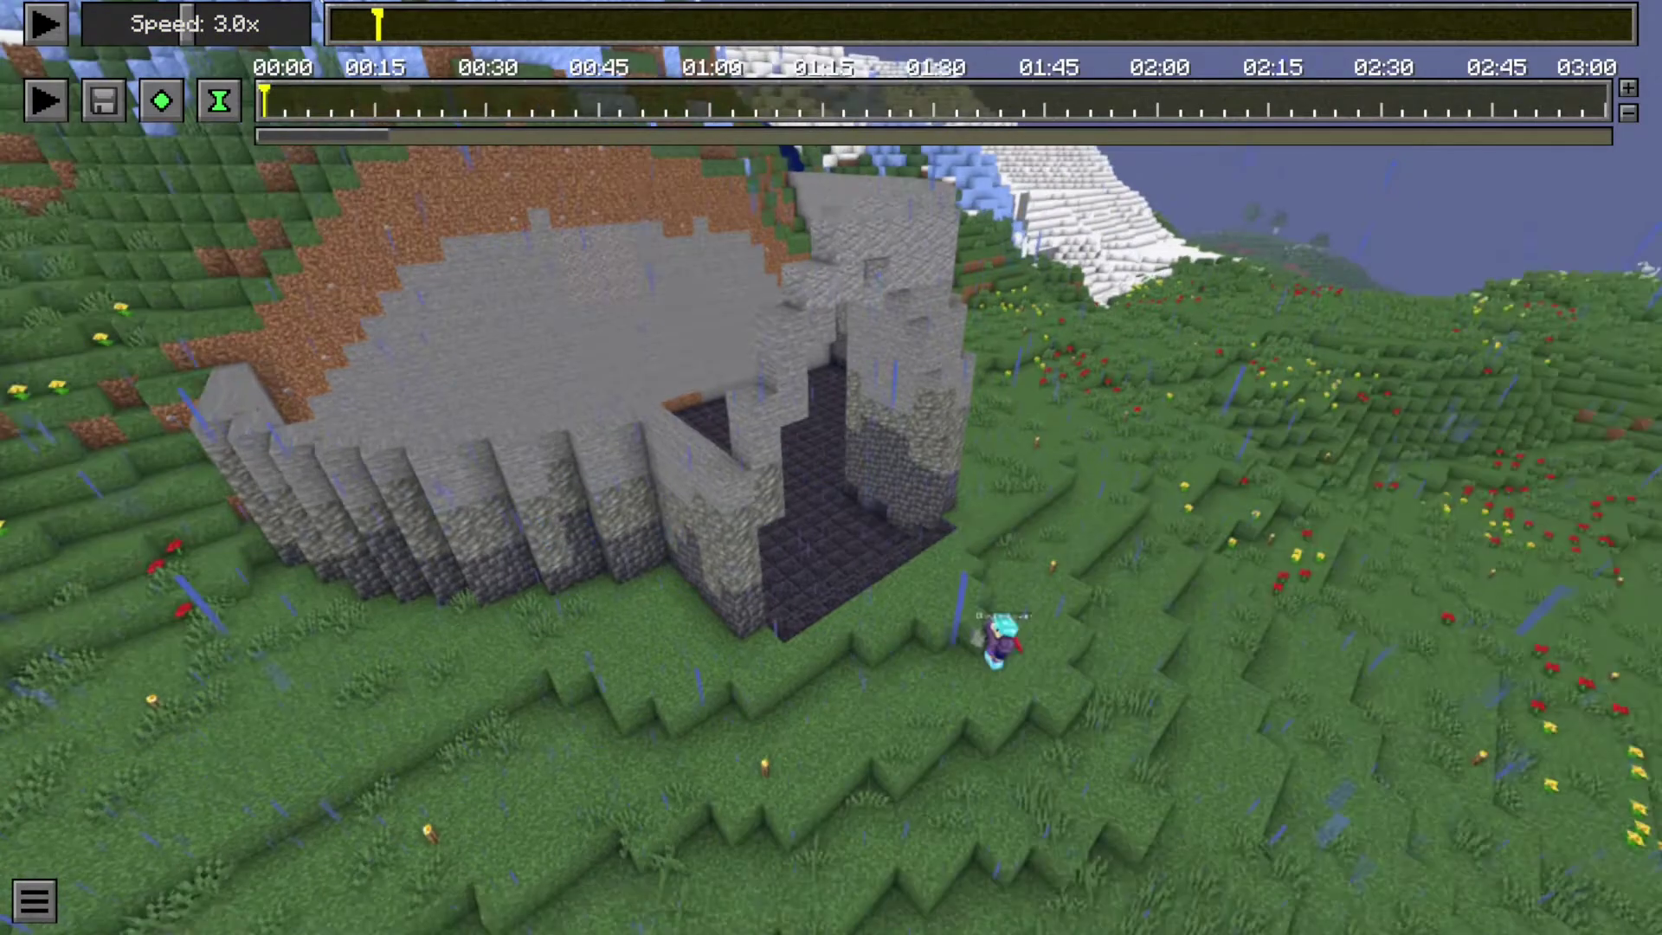
left_click(336, 26)
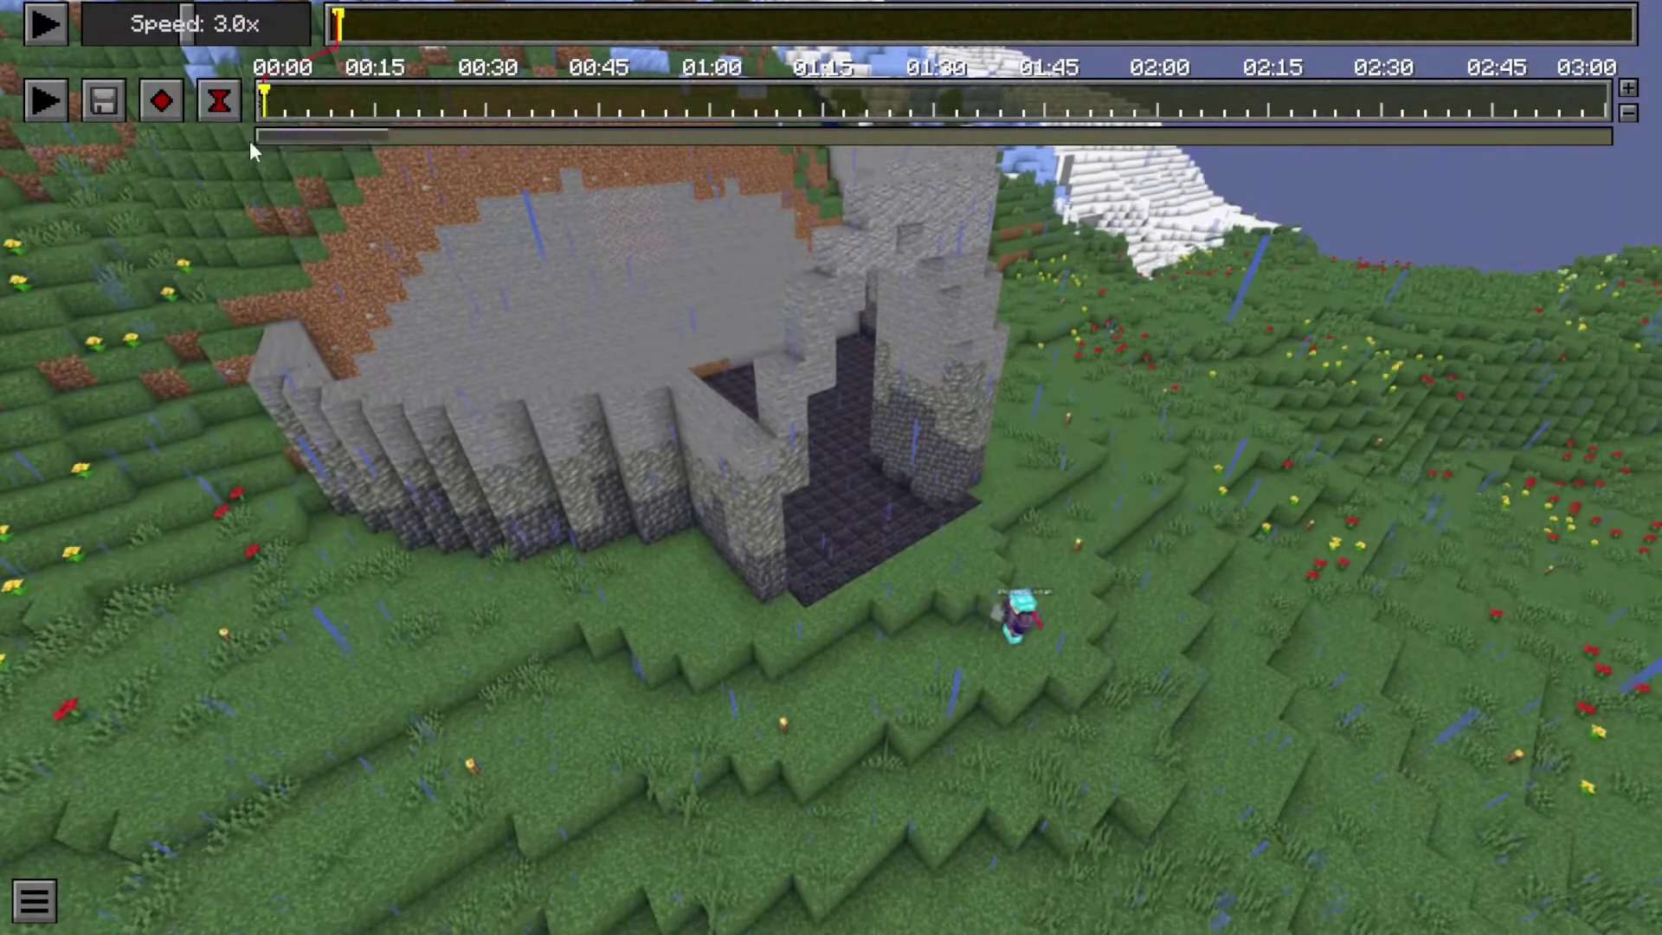
- Fly the camera down beside the structure's entrance and cue the replay to the moment the player approaches it
key("d")
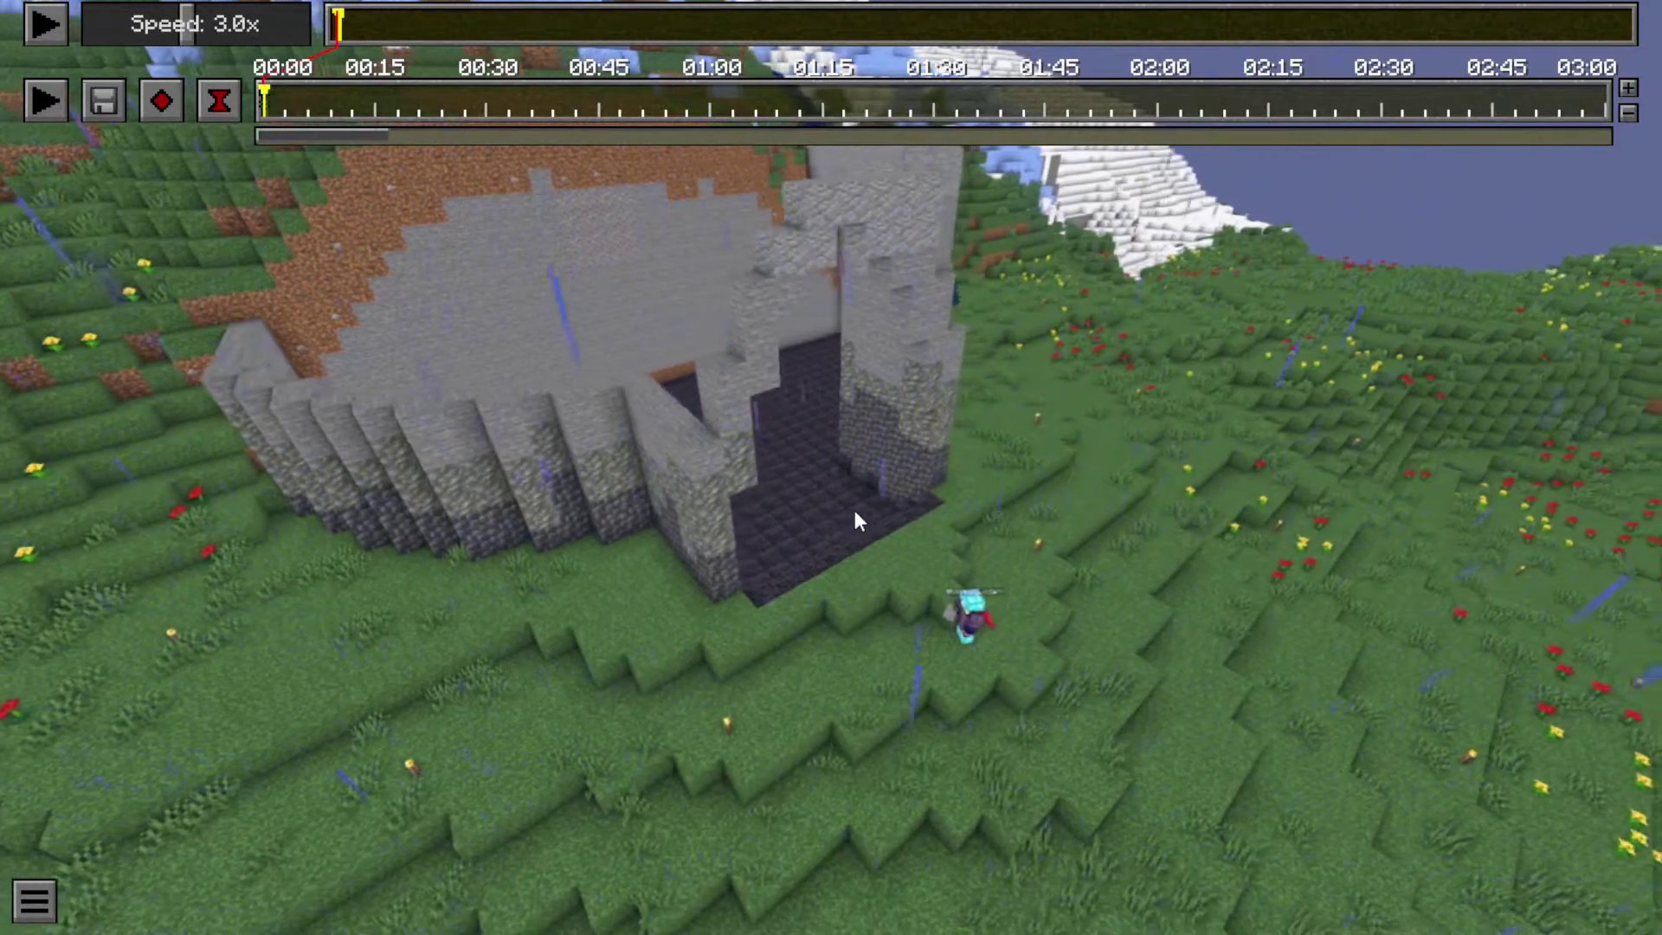
key("d")
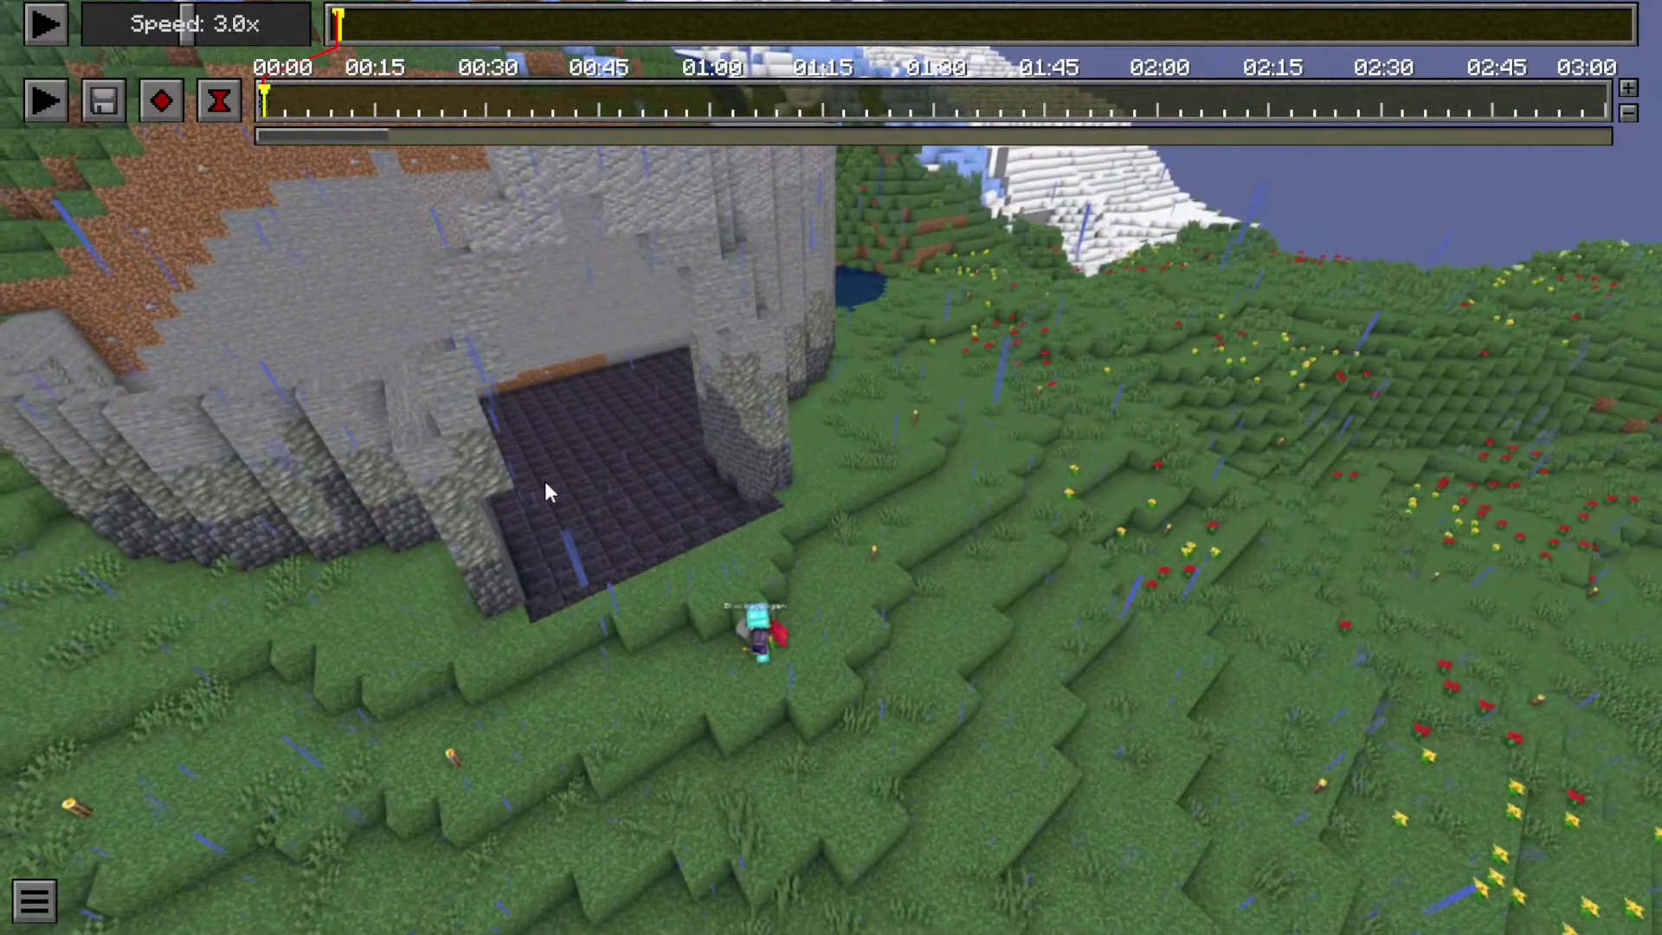
left_click(45, 102)
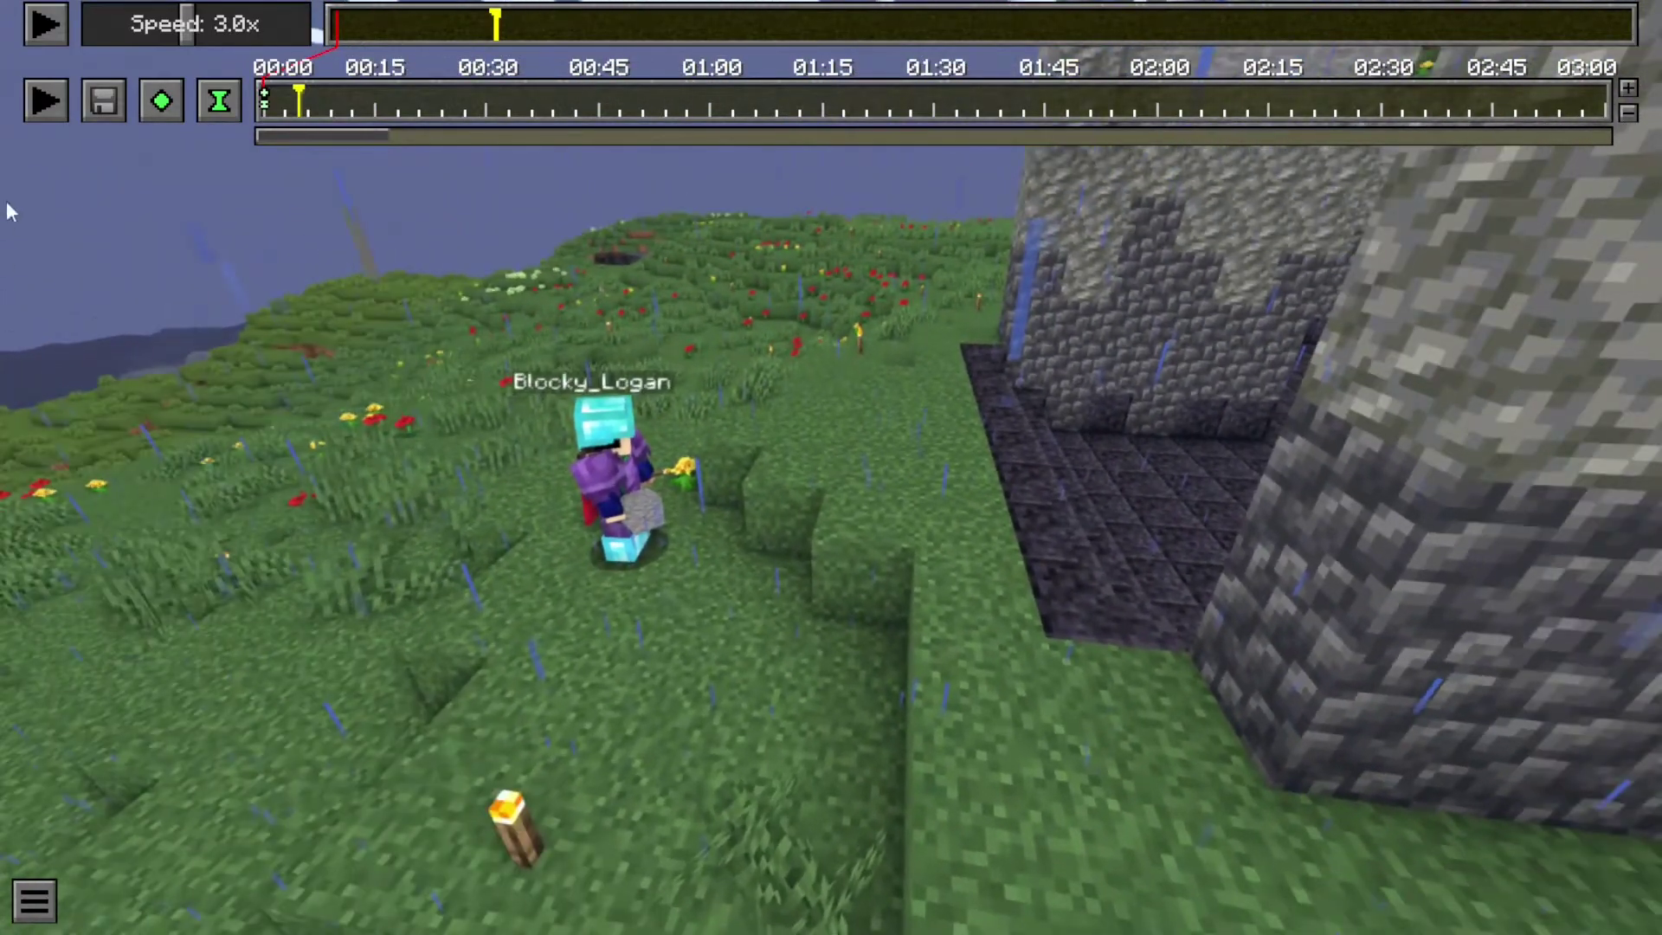
left_click(37, 31)
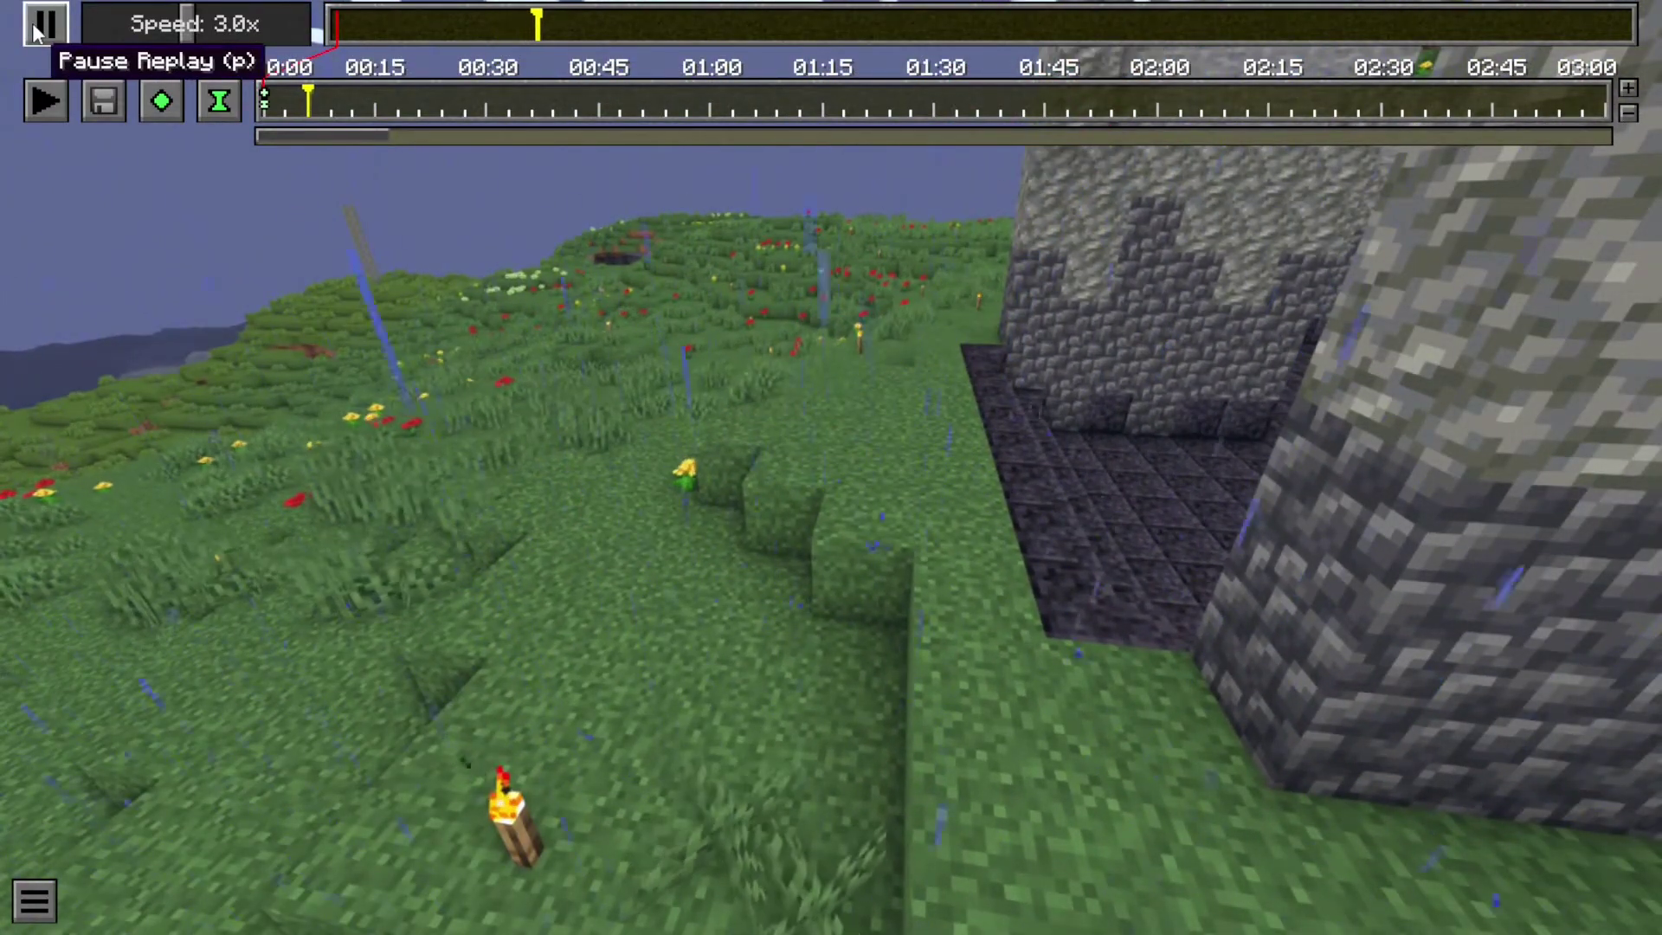
left_click(37, 31)
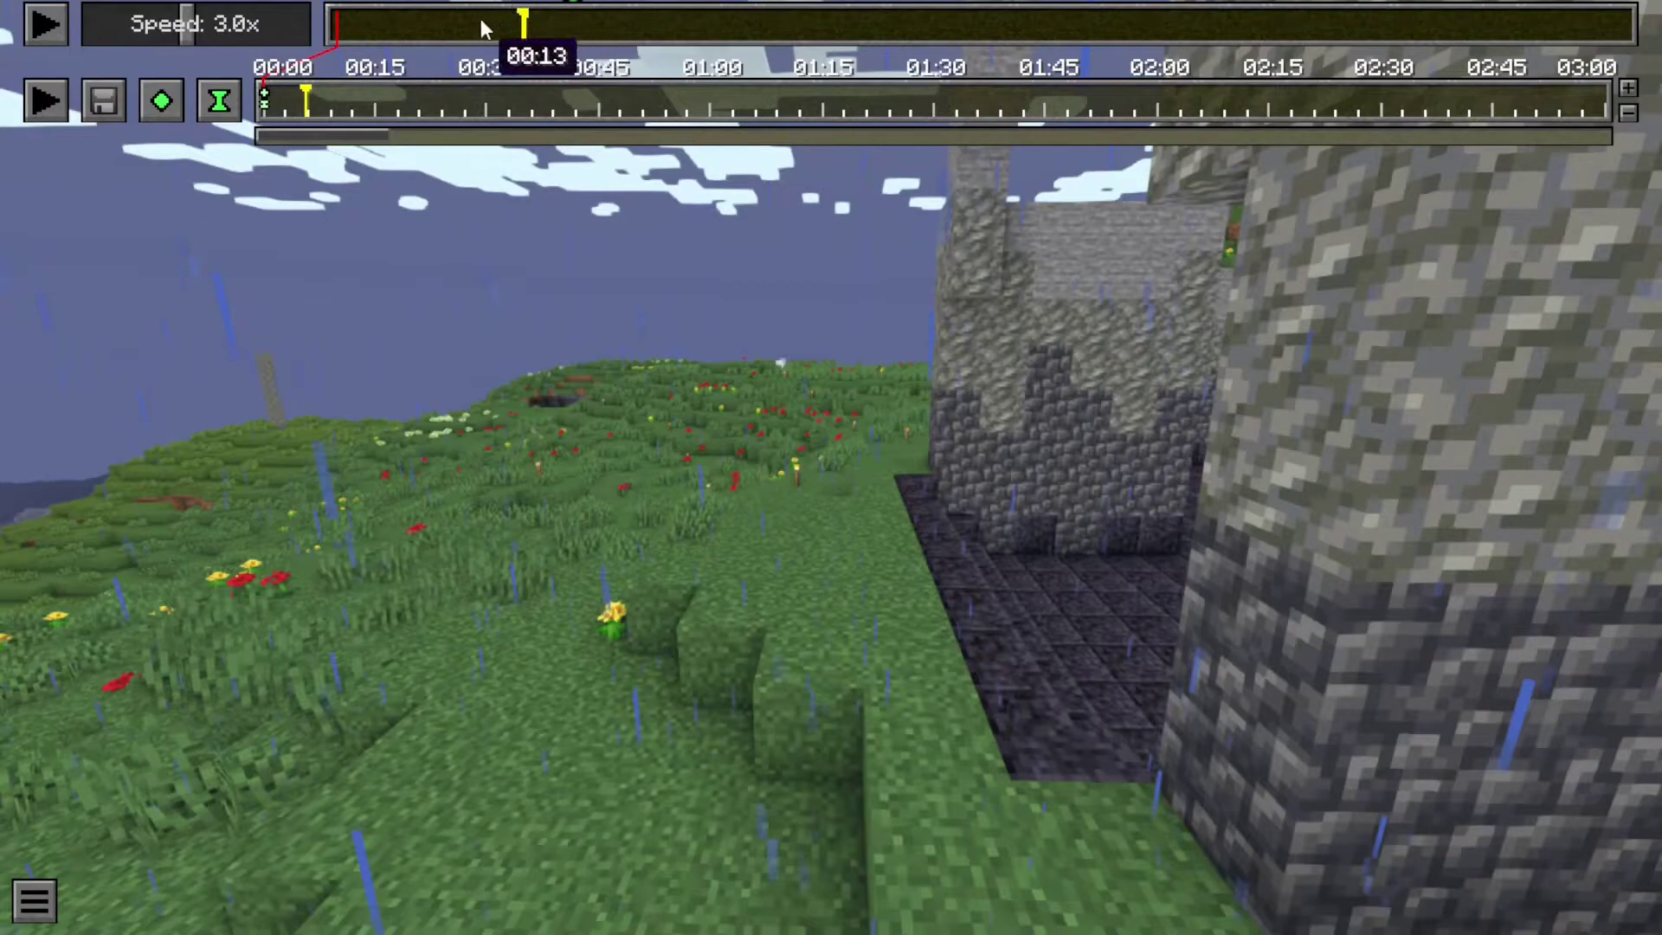
left_click(505, 31)
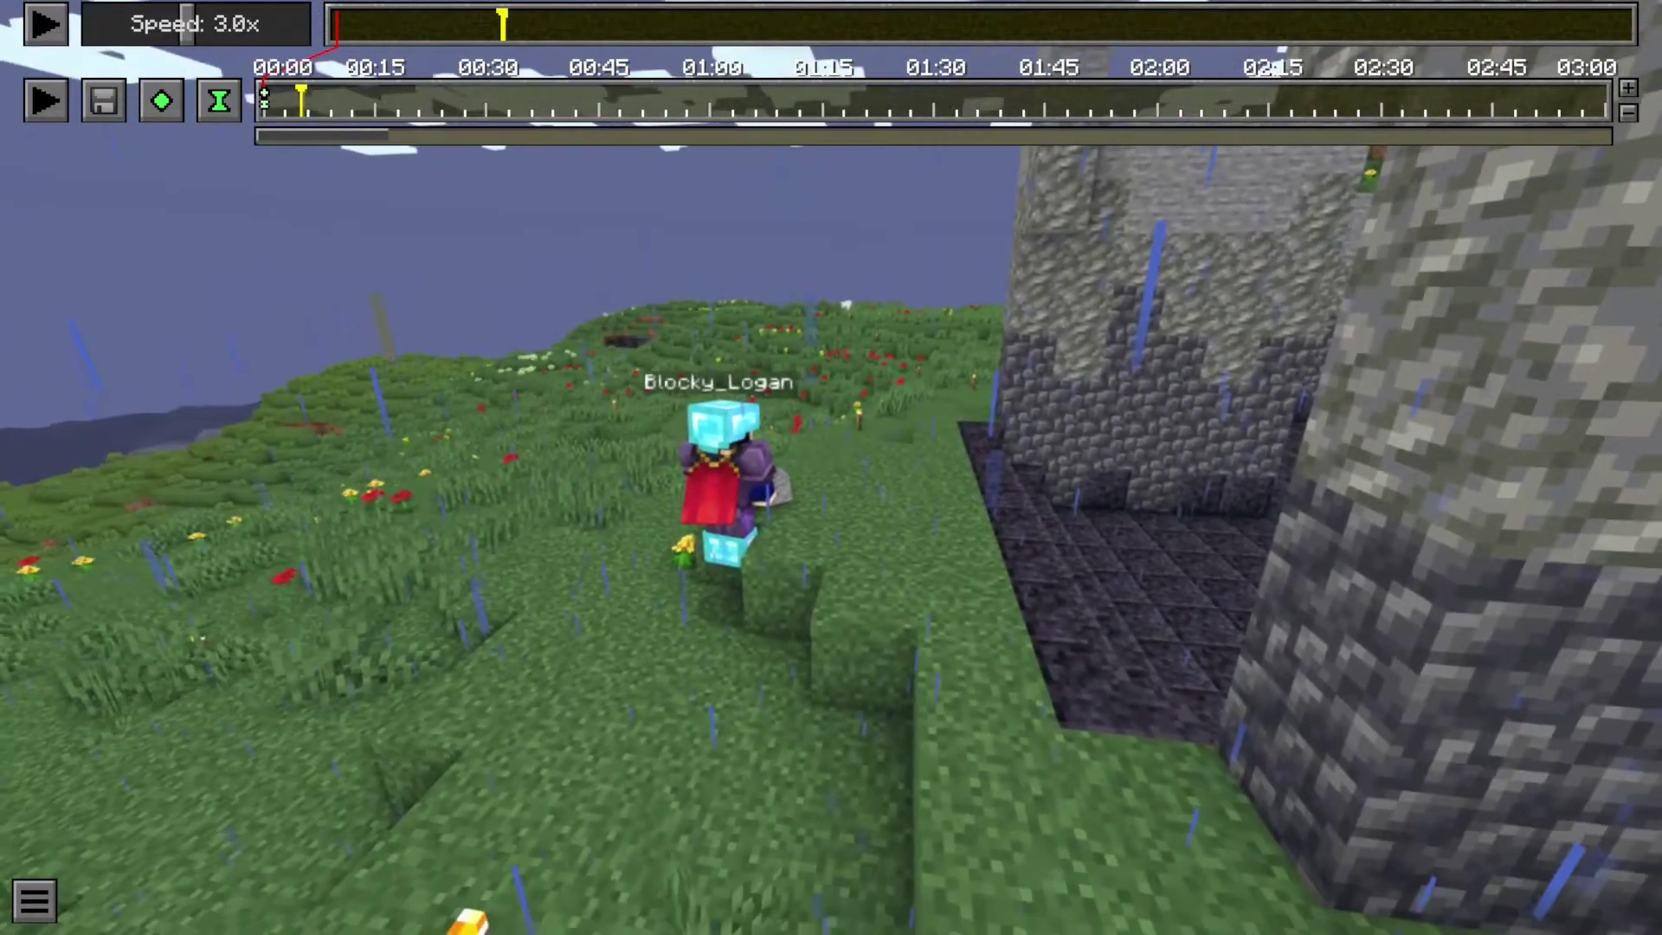
- Advance the replay until the player jumps in front of the entrance and add position and time keyframes at about 00:05
left_click(41, 26)
left_click(40, 26)
left_click(41, 26)
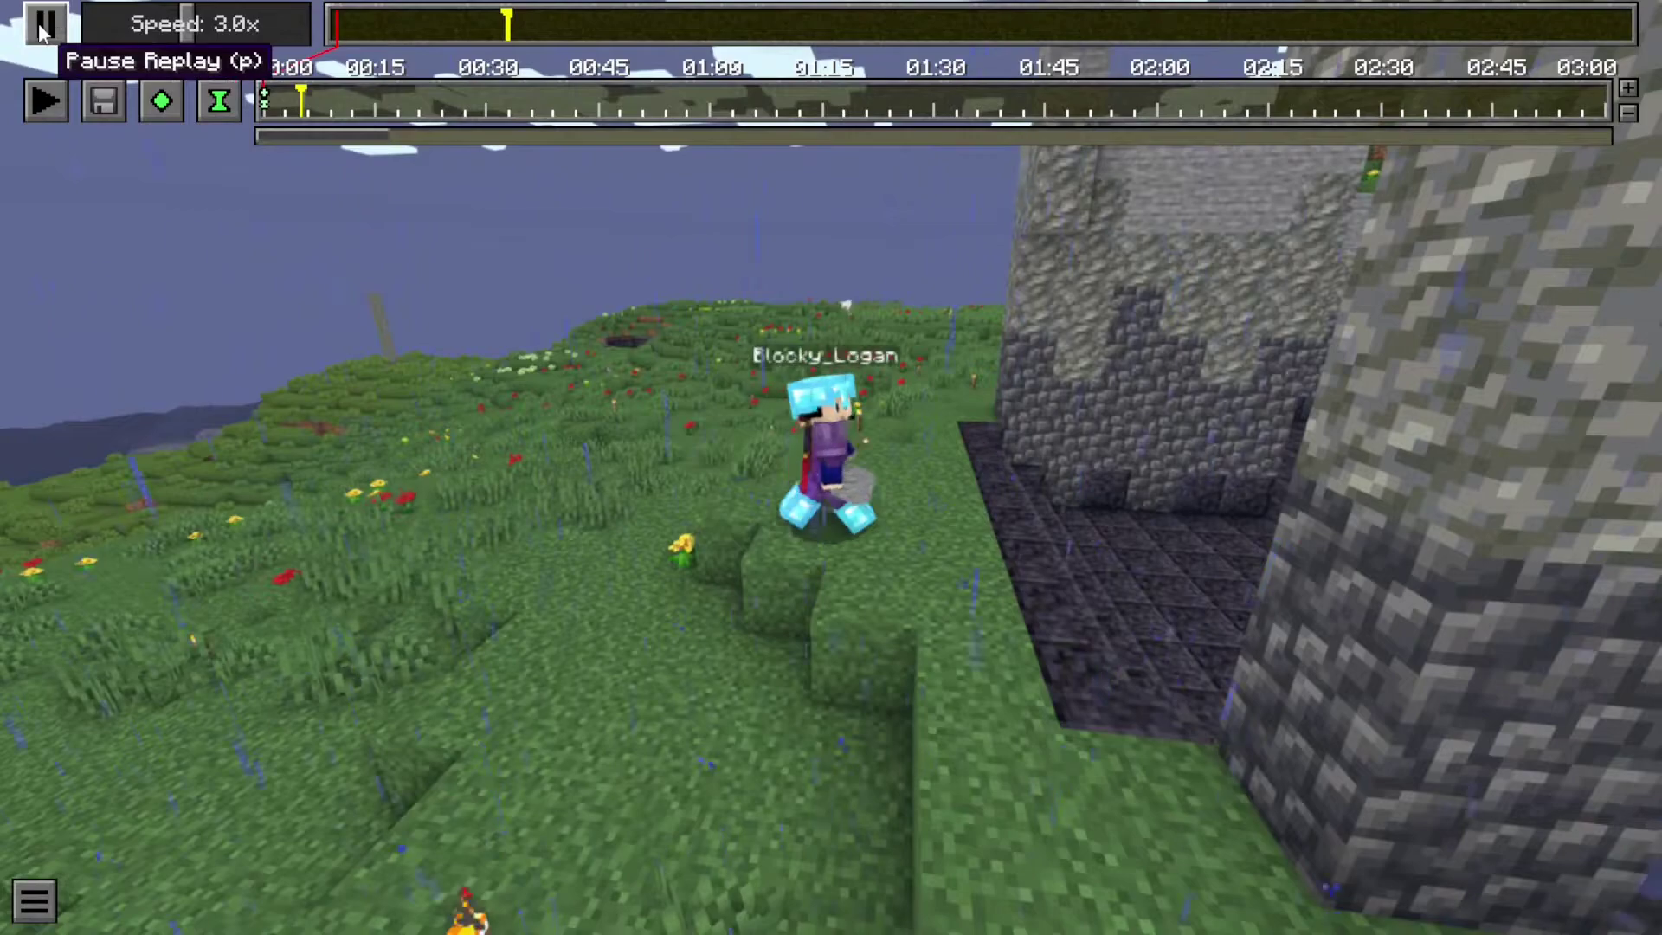
left_click(41, 26)
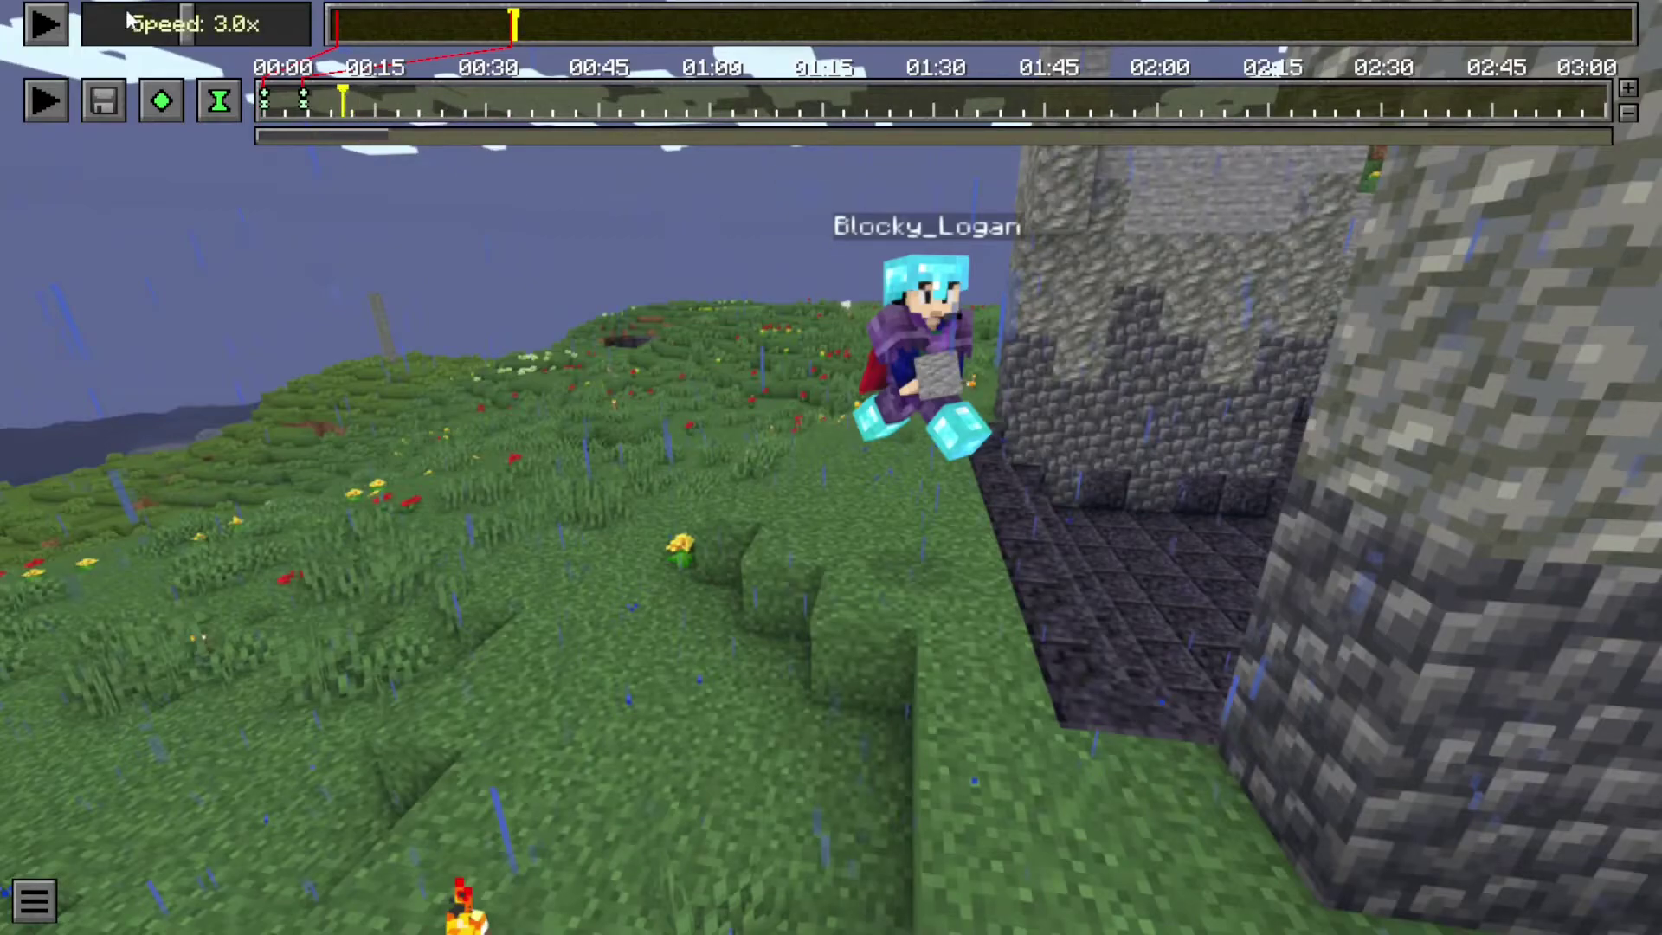
- Frame the curved outer walls and waterfall from above and advance the replay until the player leaves the structure
left_click(45, 24)
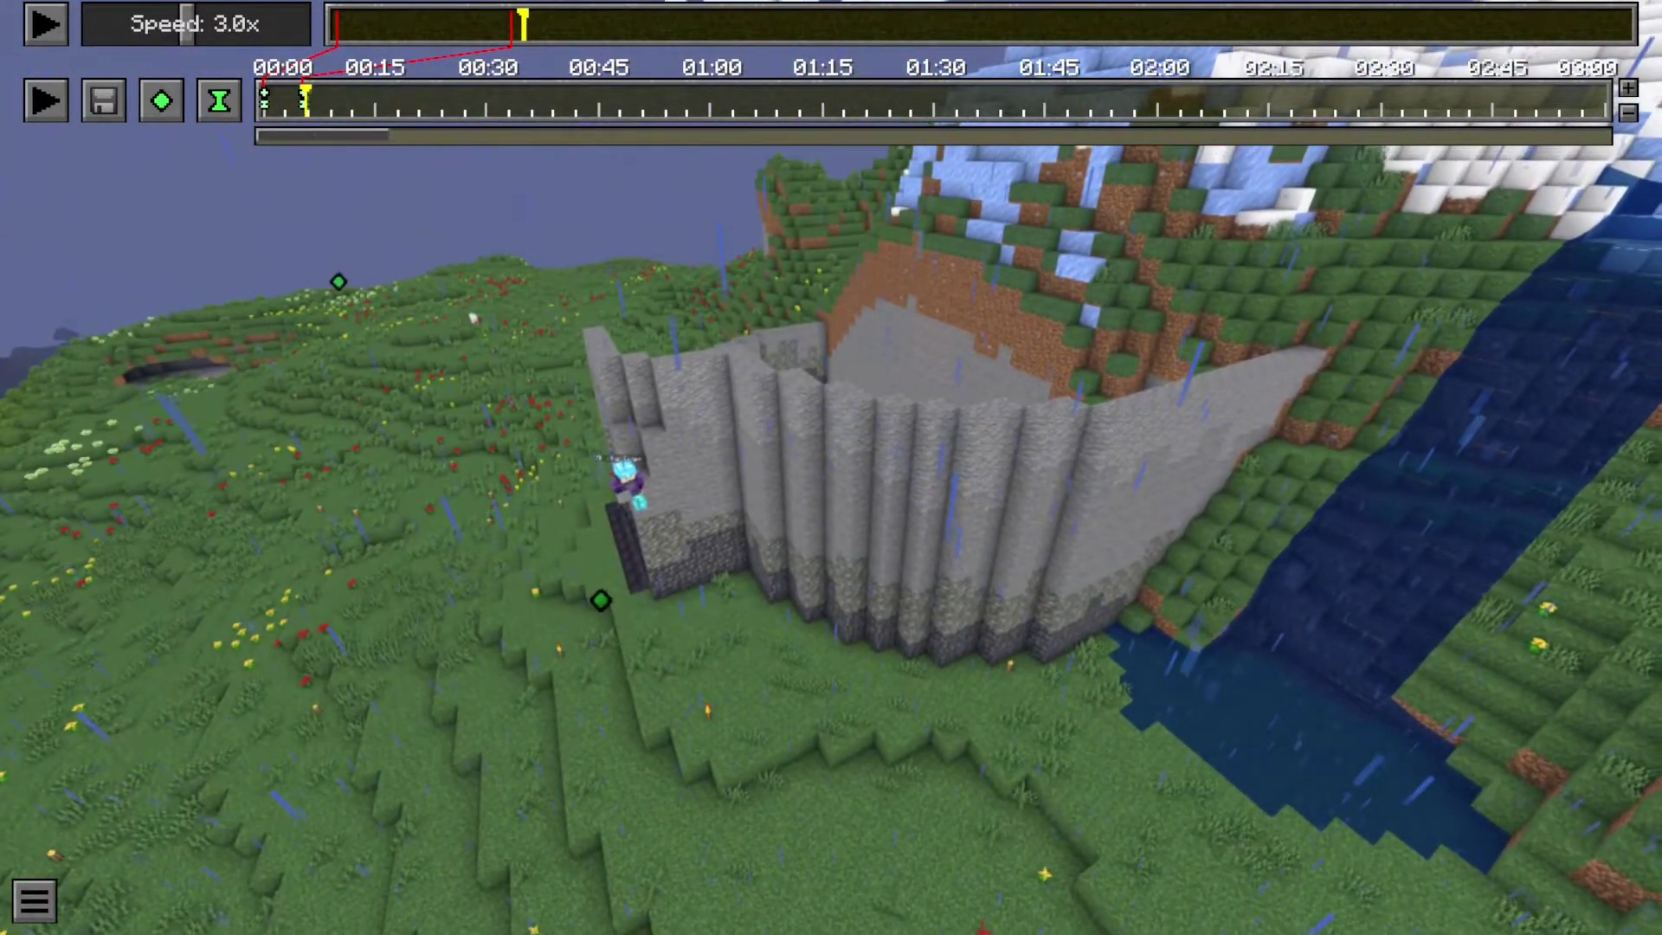
key("Escape")
key("Escape")
left_click(45, 24)
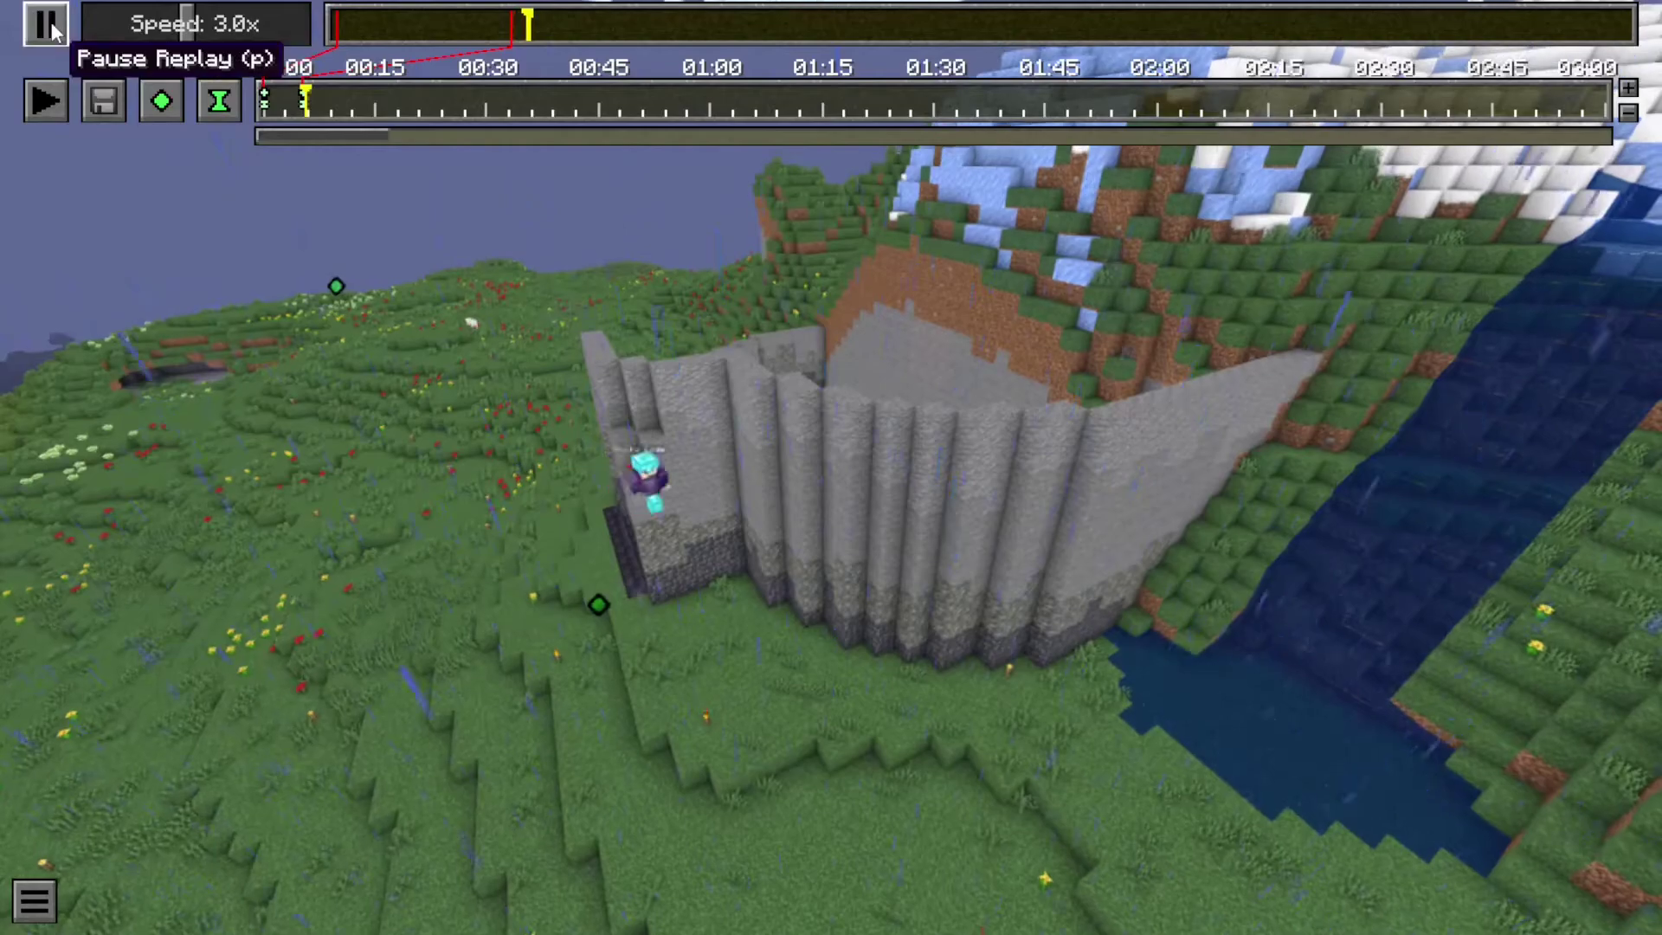
left_click(45, 25)
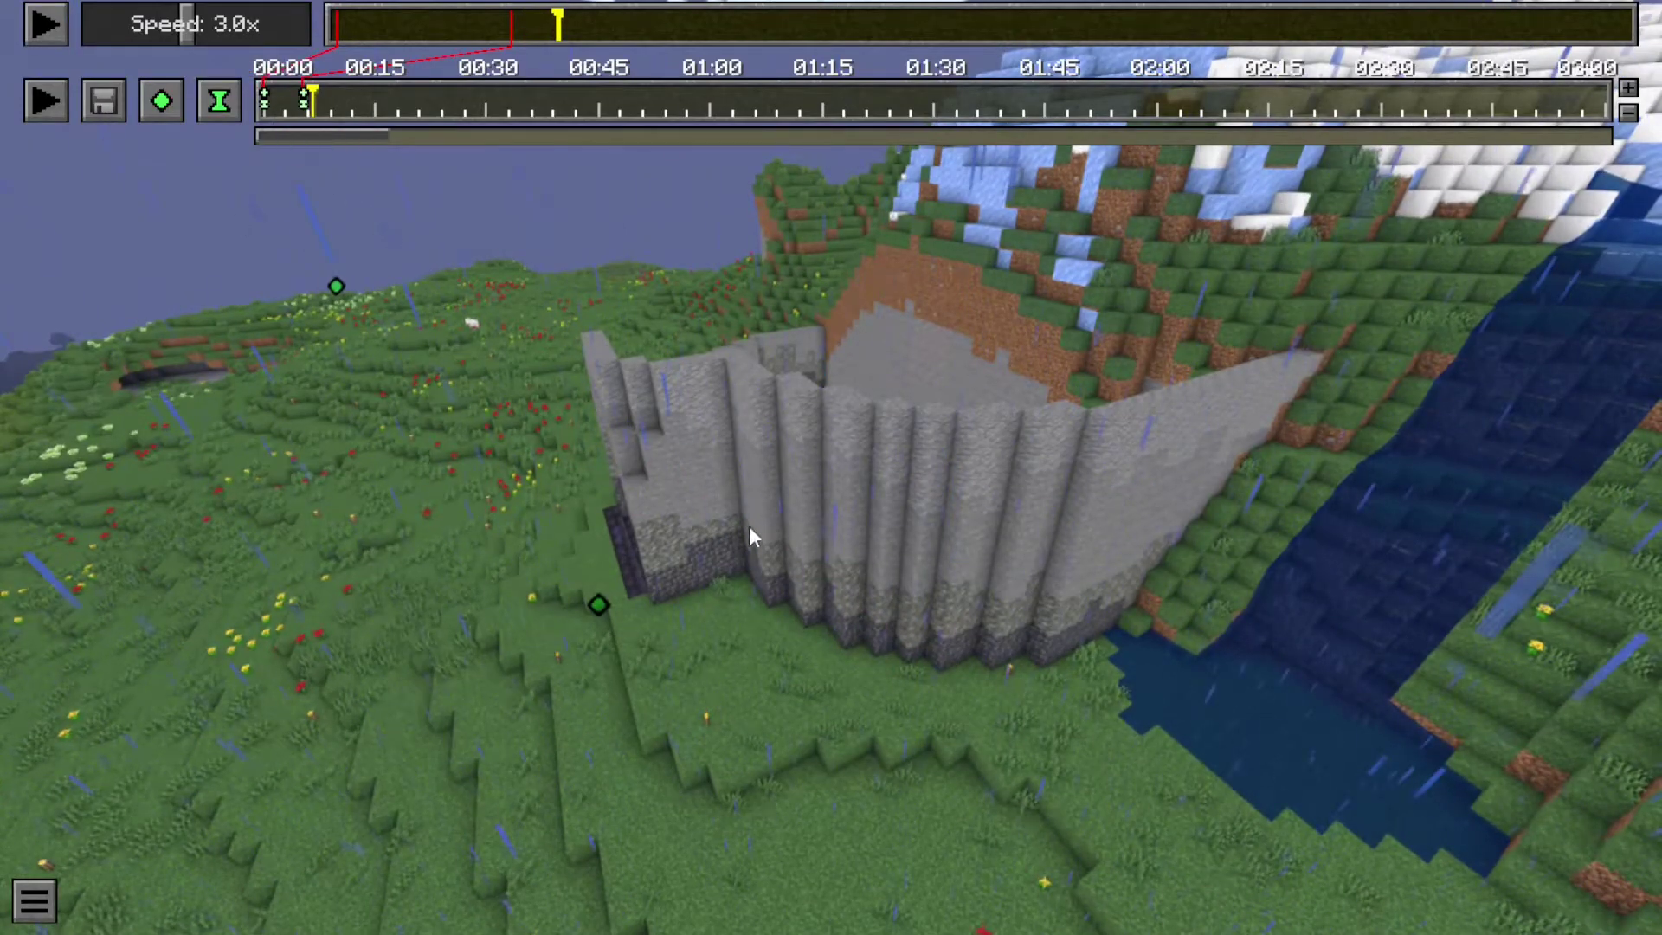
- Advance the replay until the player passes the waterfall, frame the structure from above its entrance, and add position and time keyframes at about 00:10
left_click(730, 501)
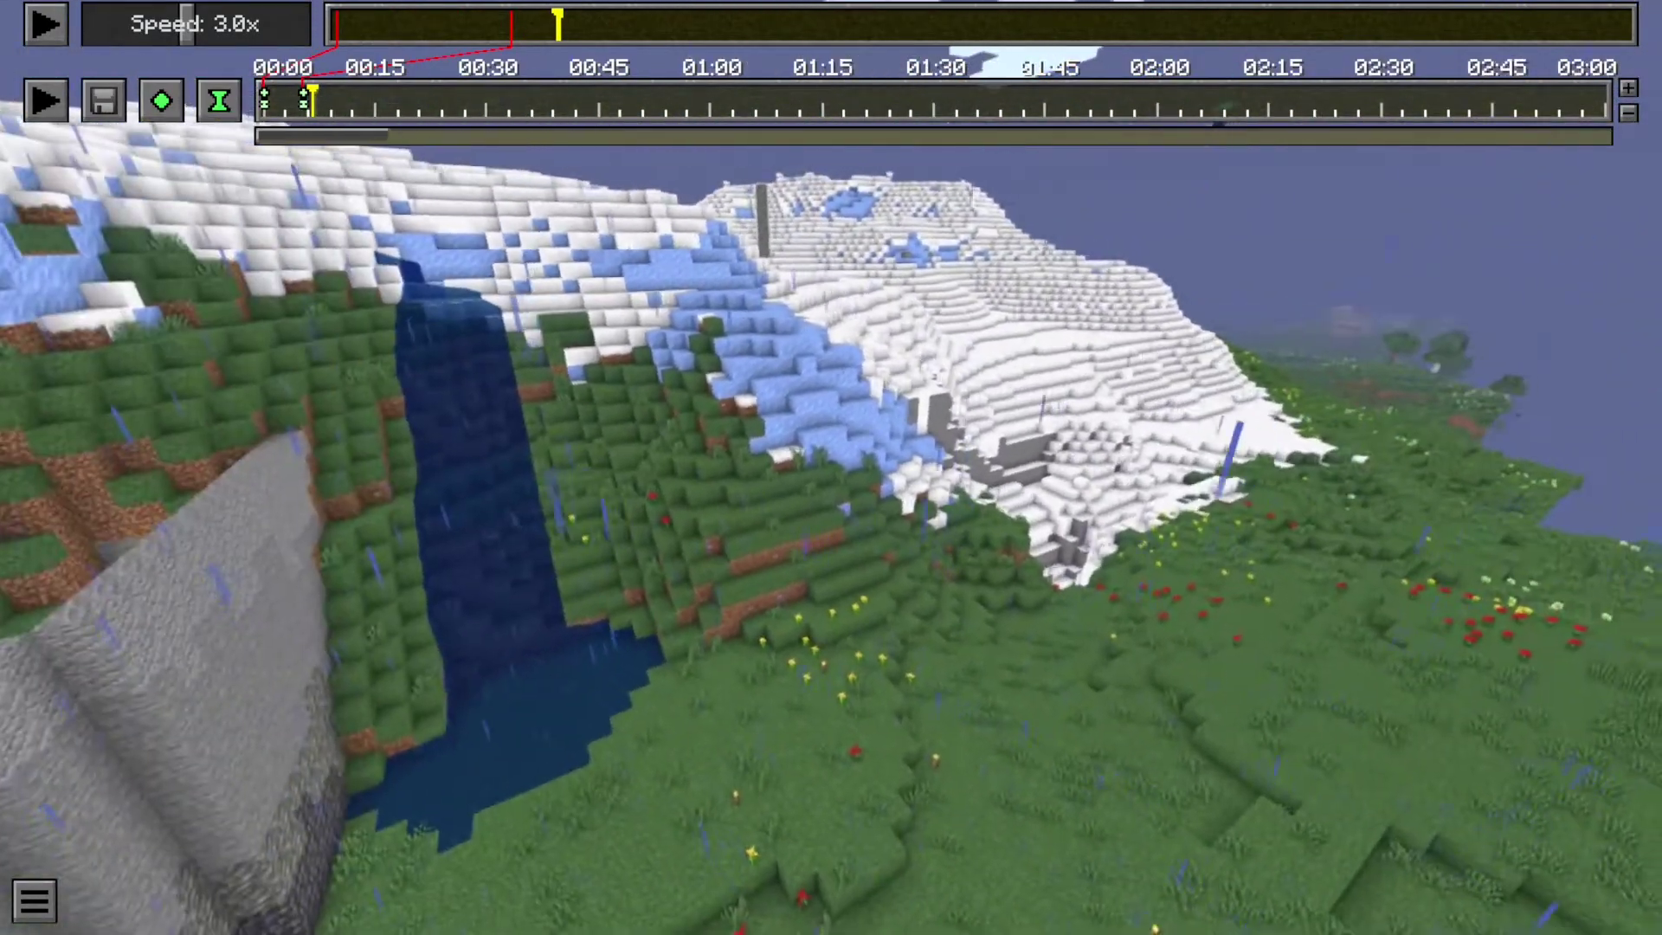
key("s")
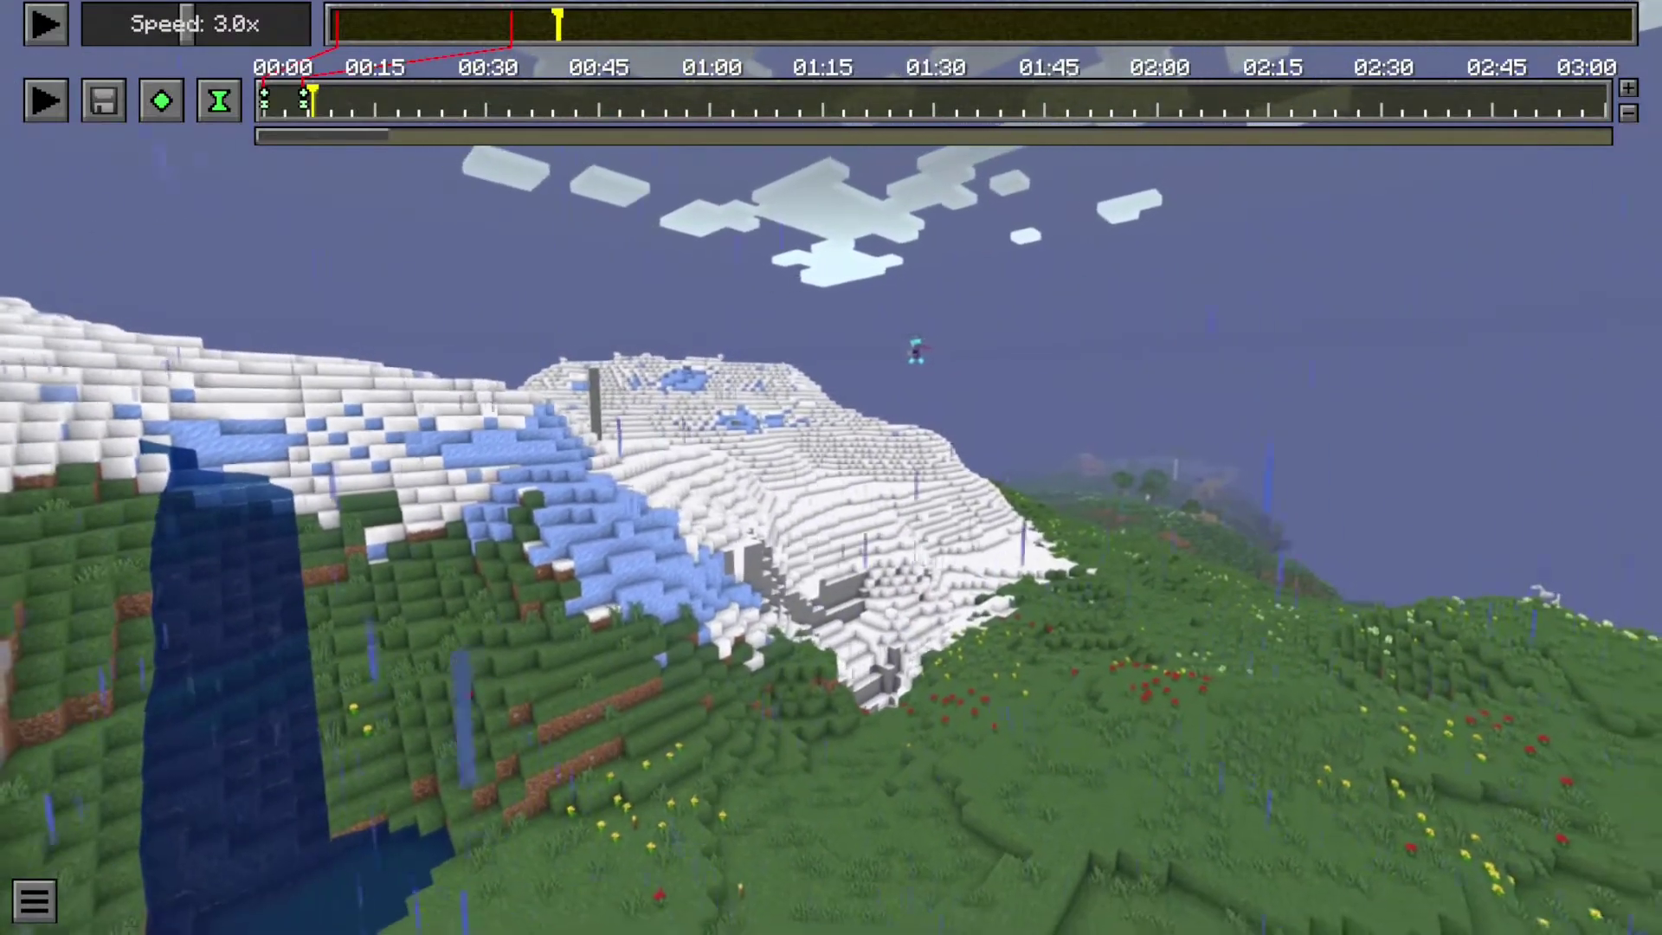
key("a")
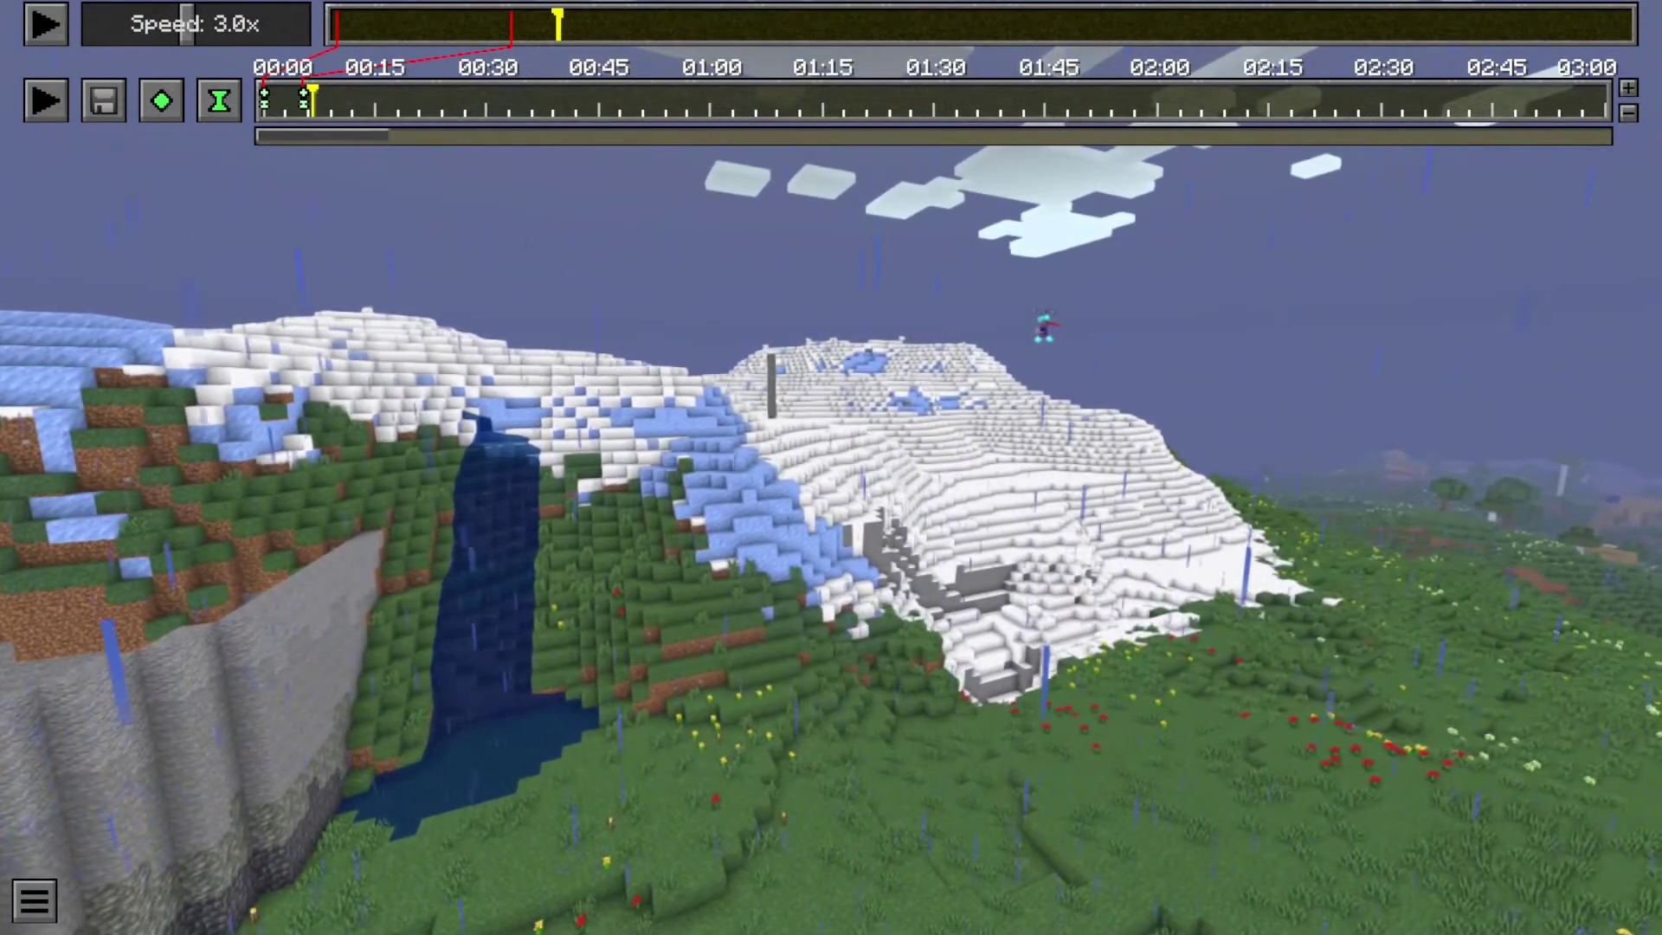
left_click(62, 15)
left_click(62, 15)
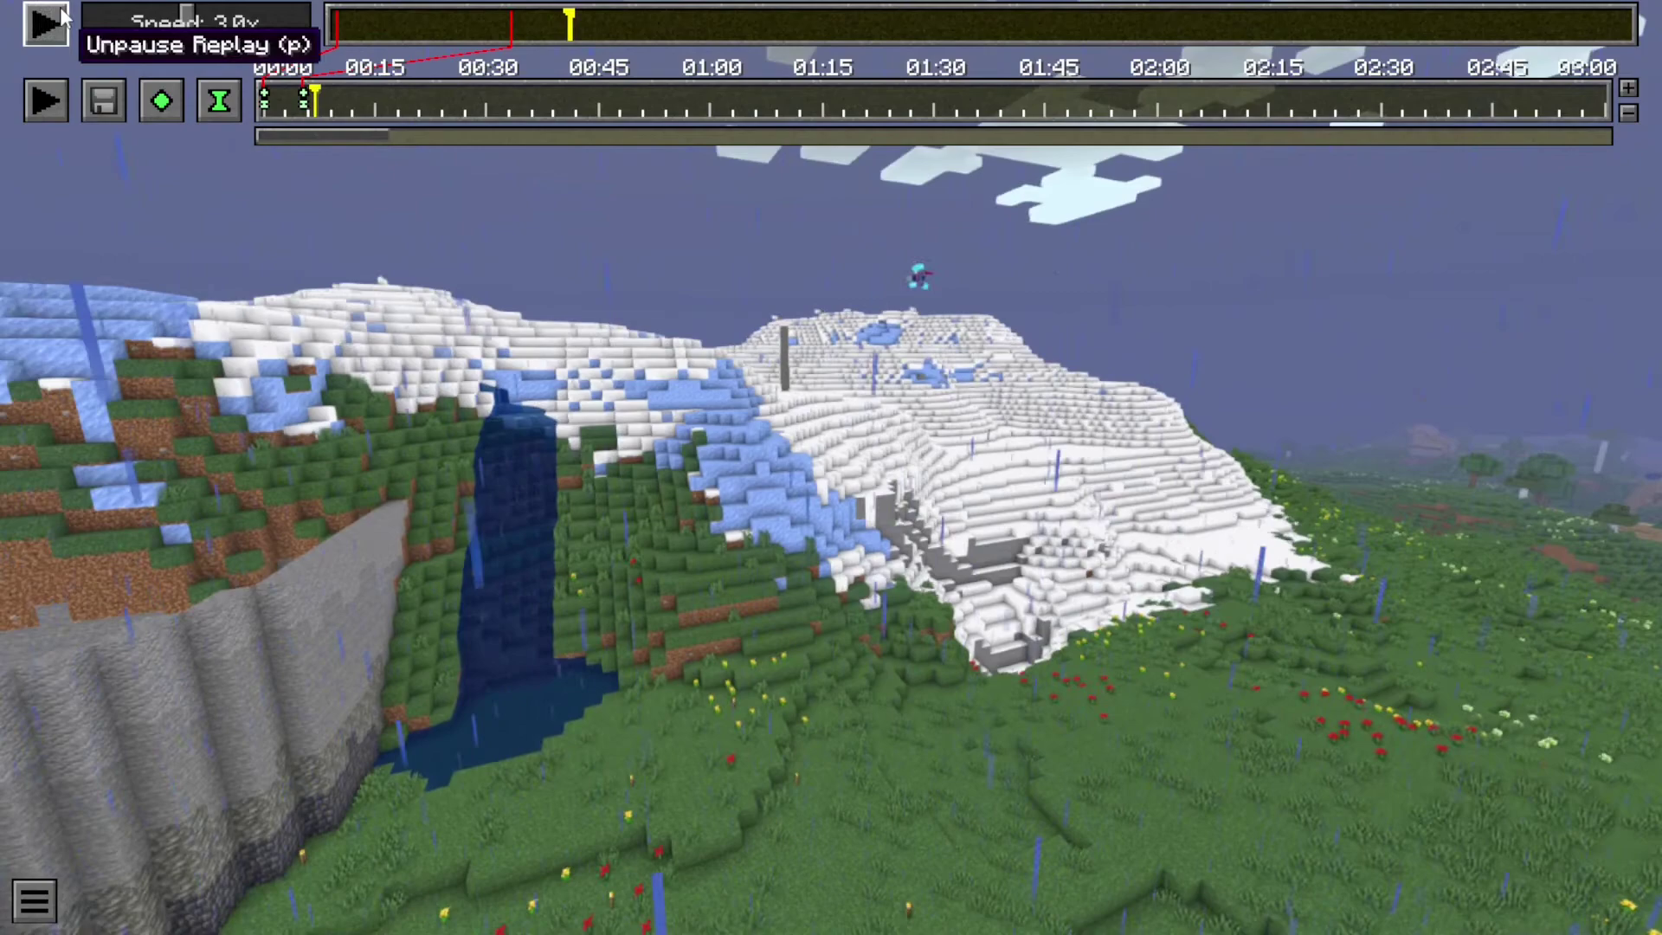
left_click(62, 15)
left_click(62, 15)
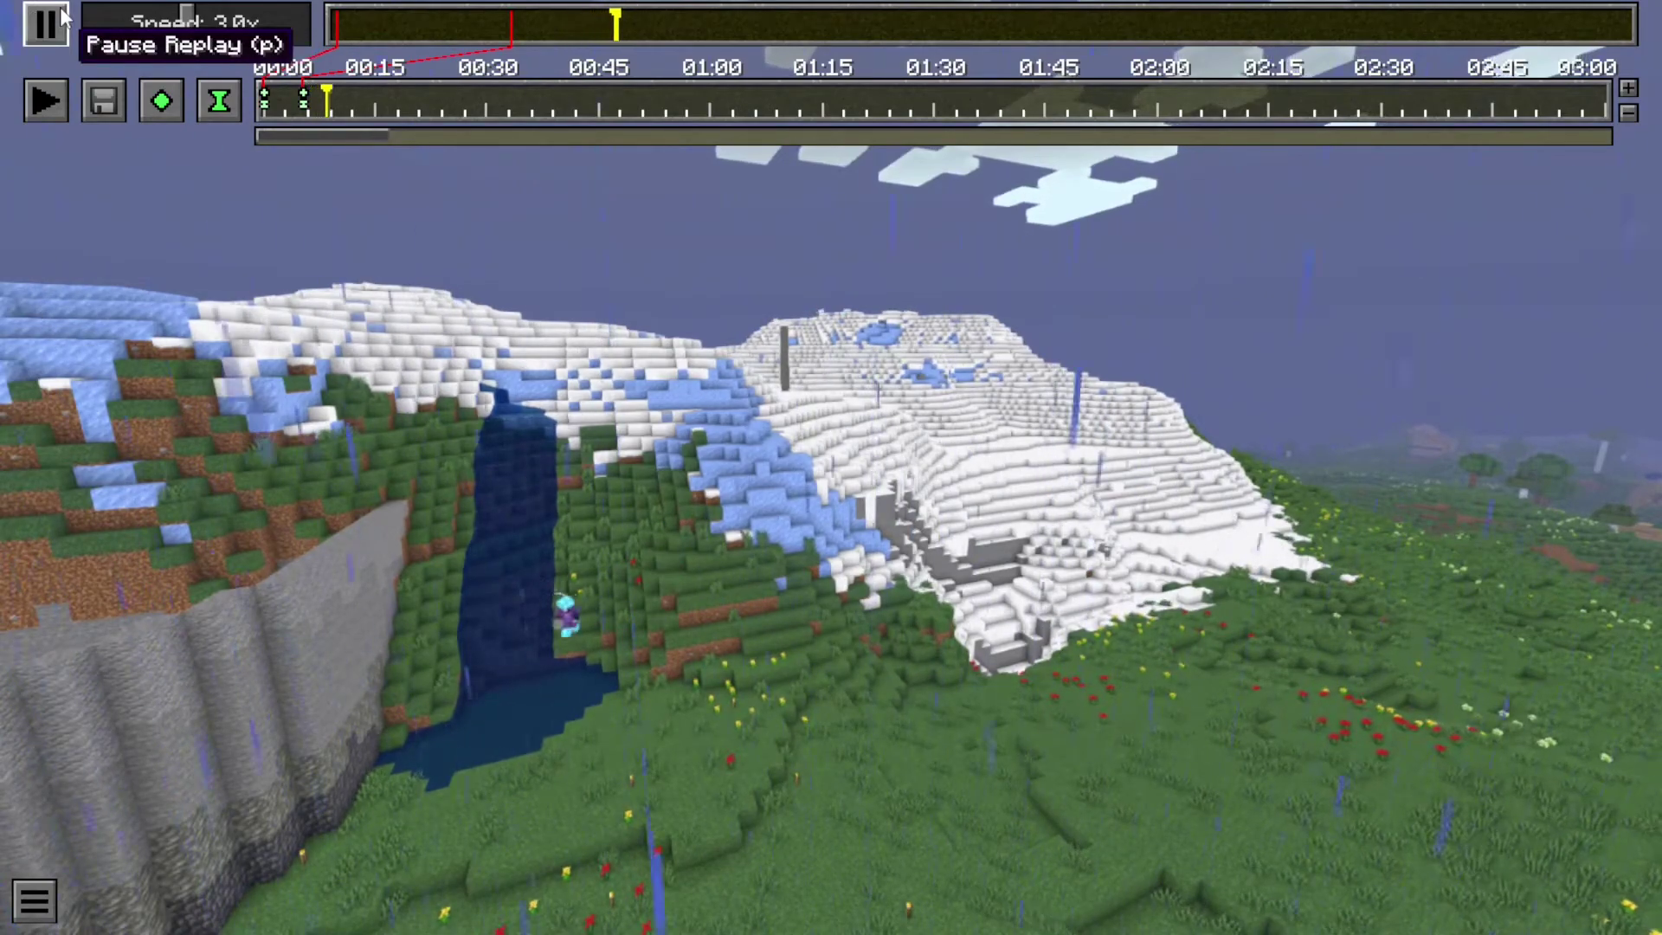
left_click(63, 15)
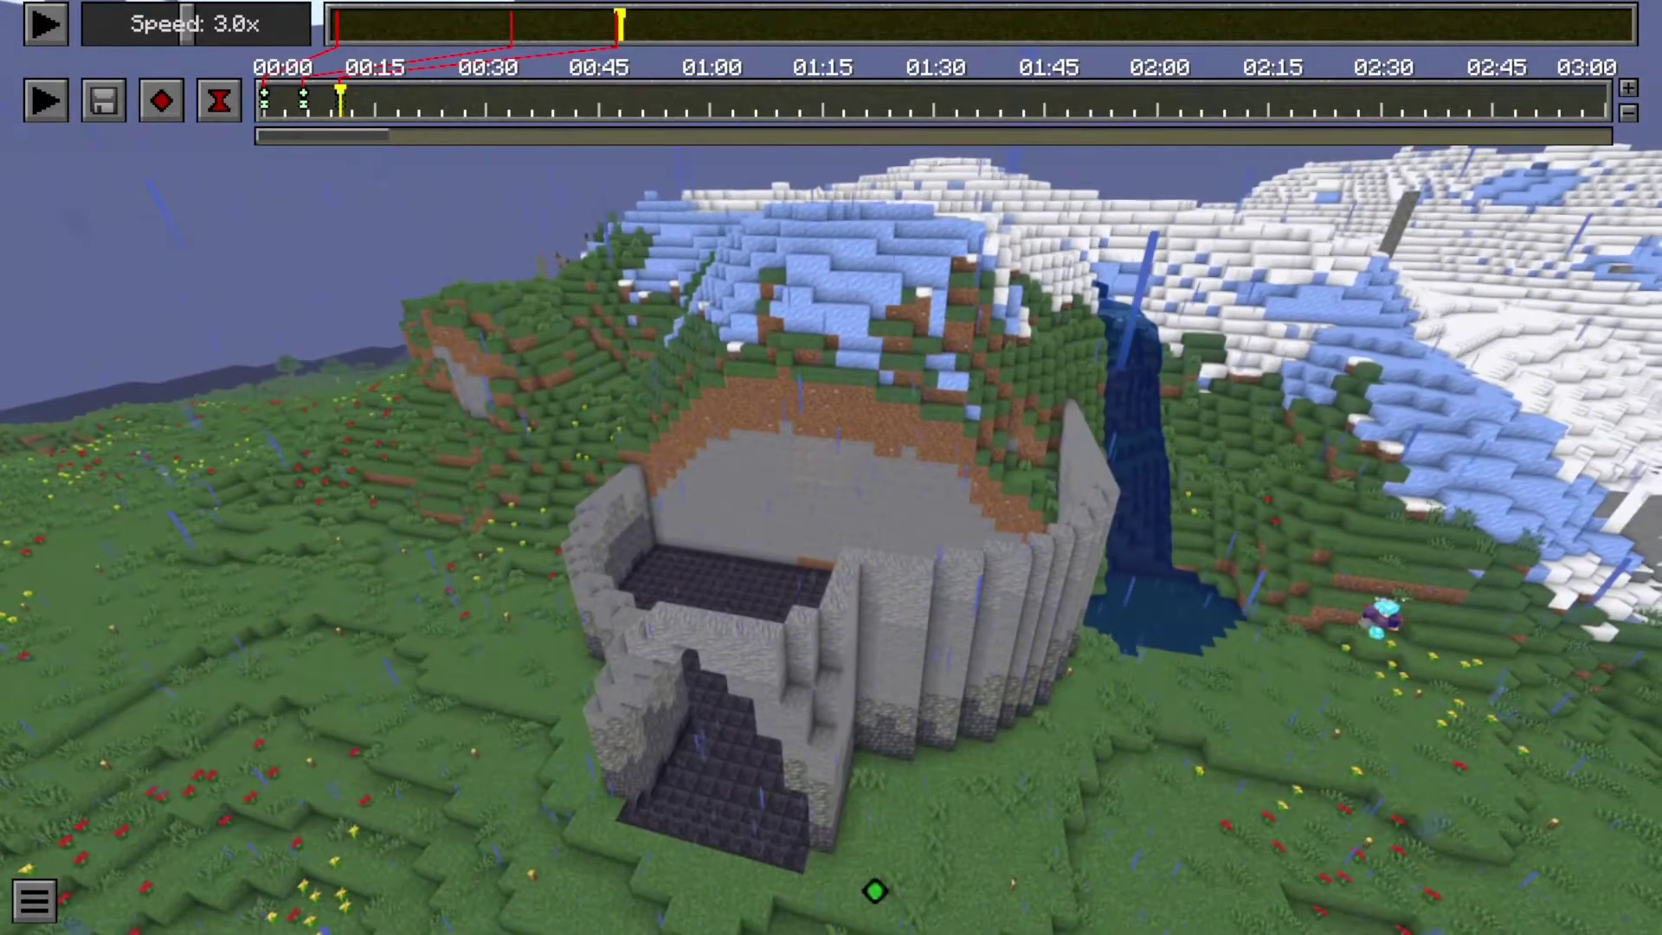
- Advance the replay until the player is inside the walls and add position and time keyframes at about 00:15
left_click(45, 24)
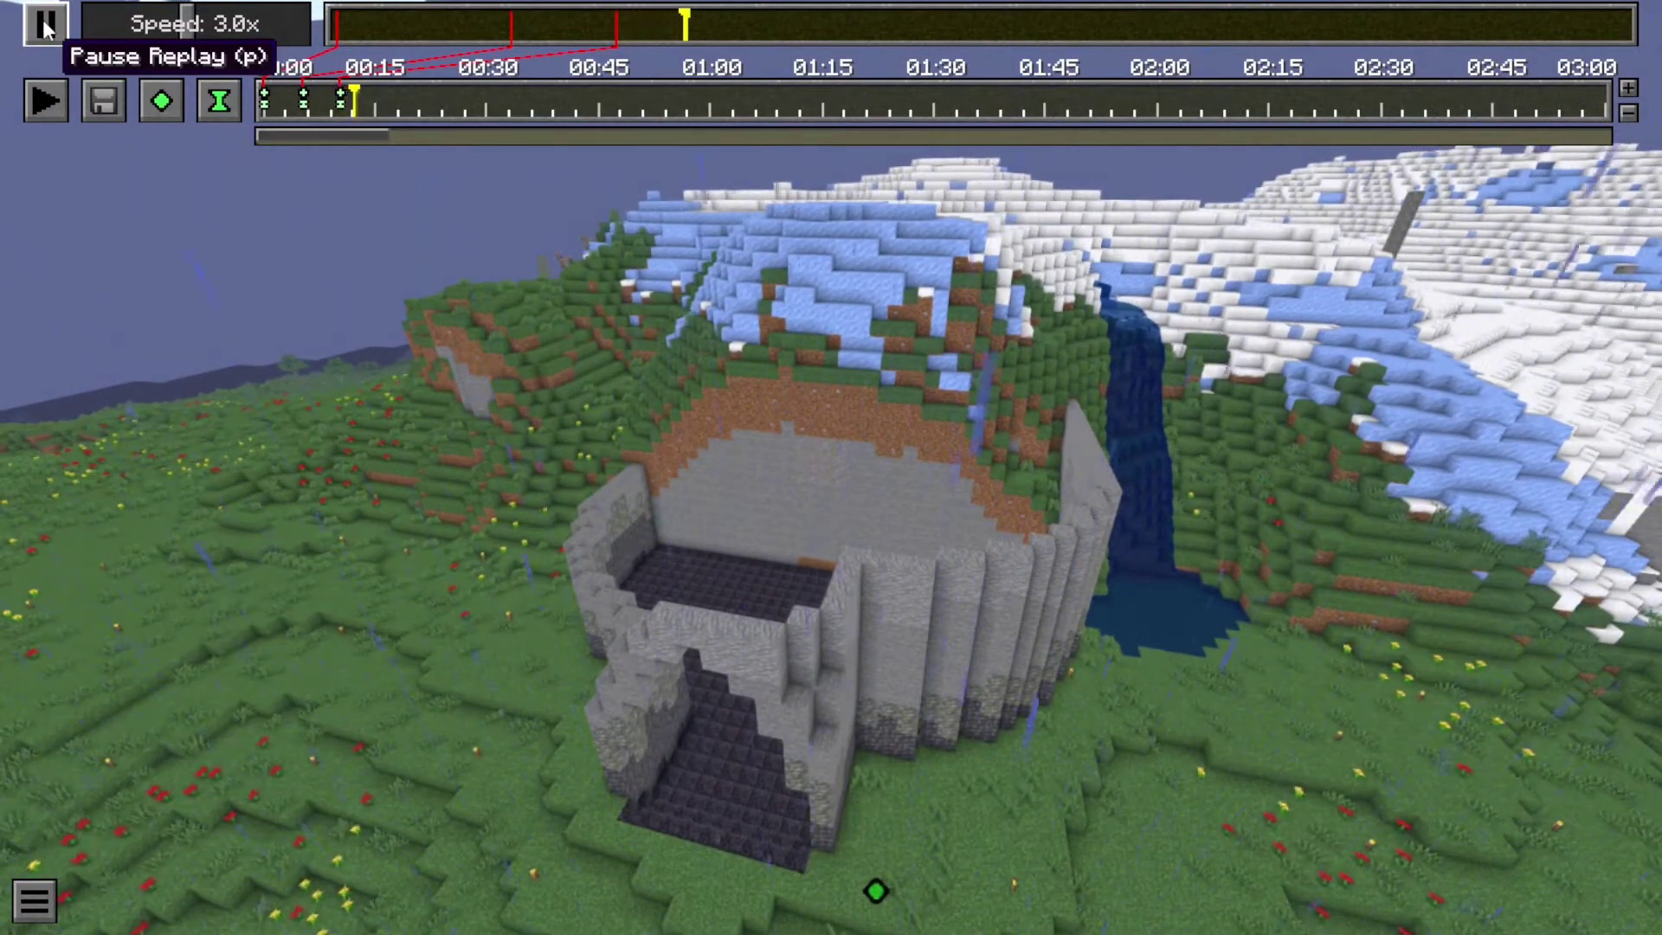
left_click(45, 24)
left_click(45, 24)
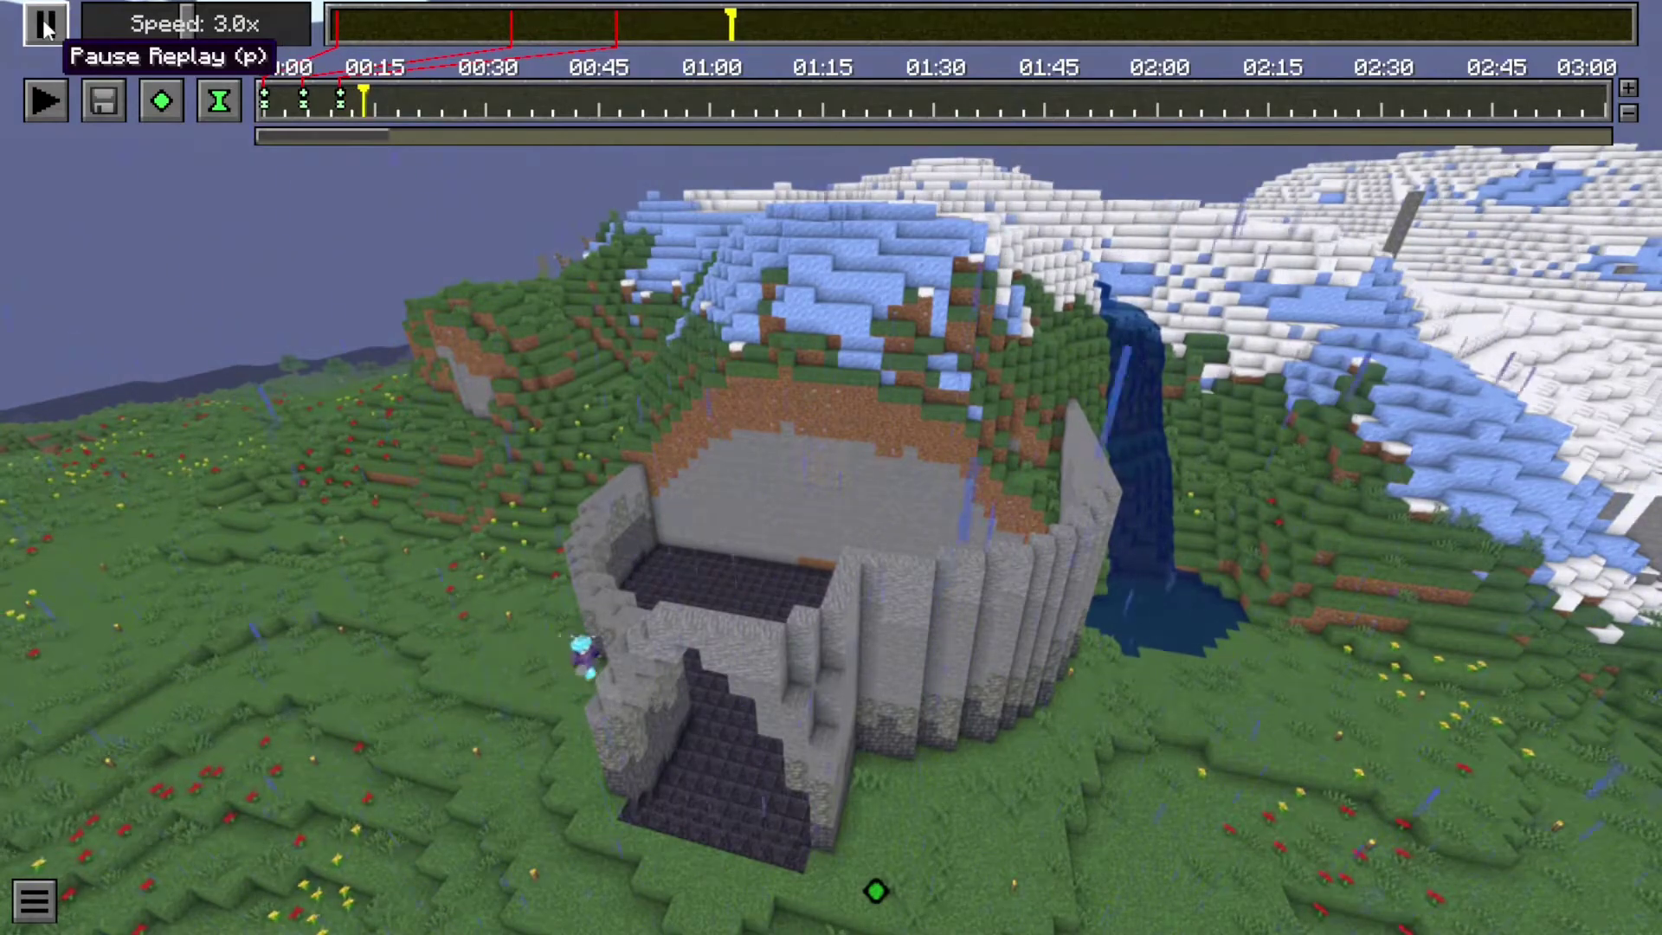
left_click(45, 24)
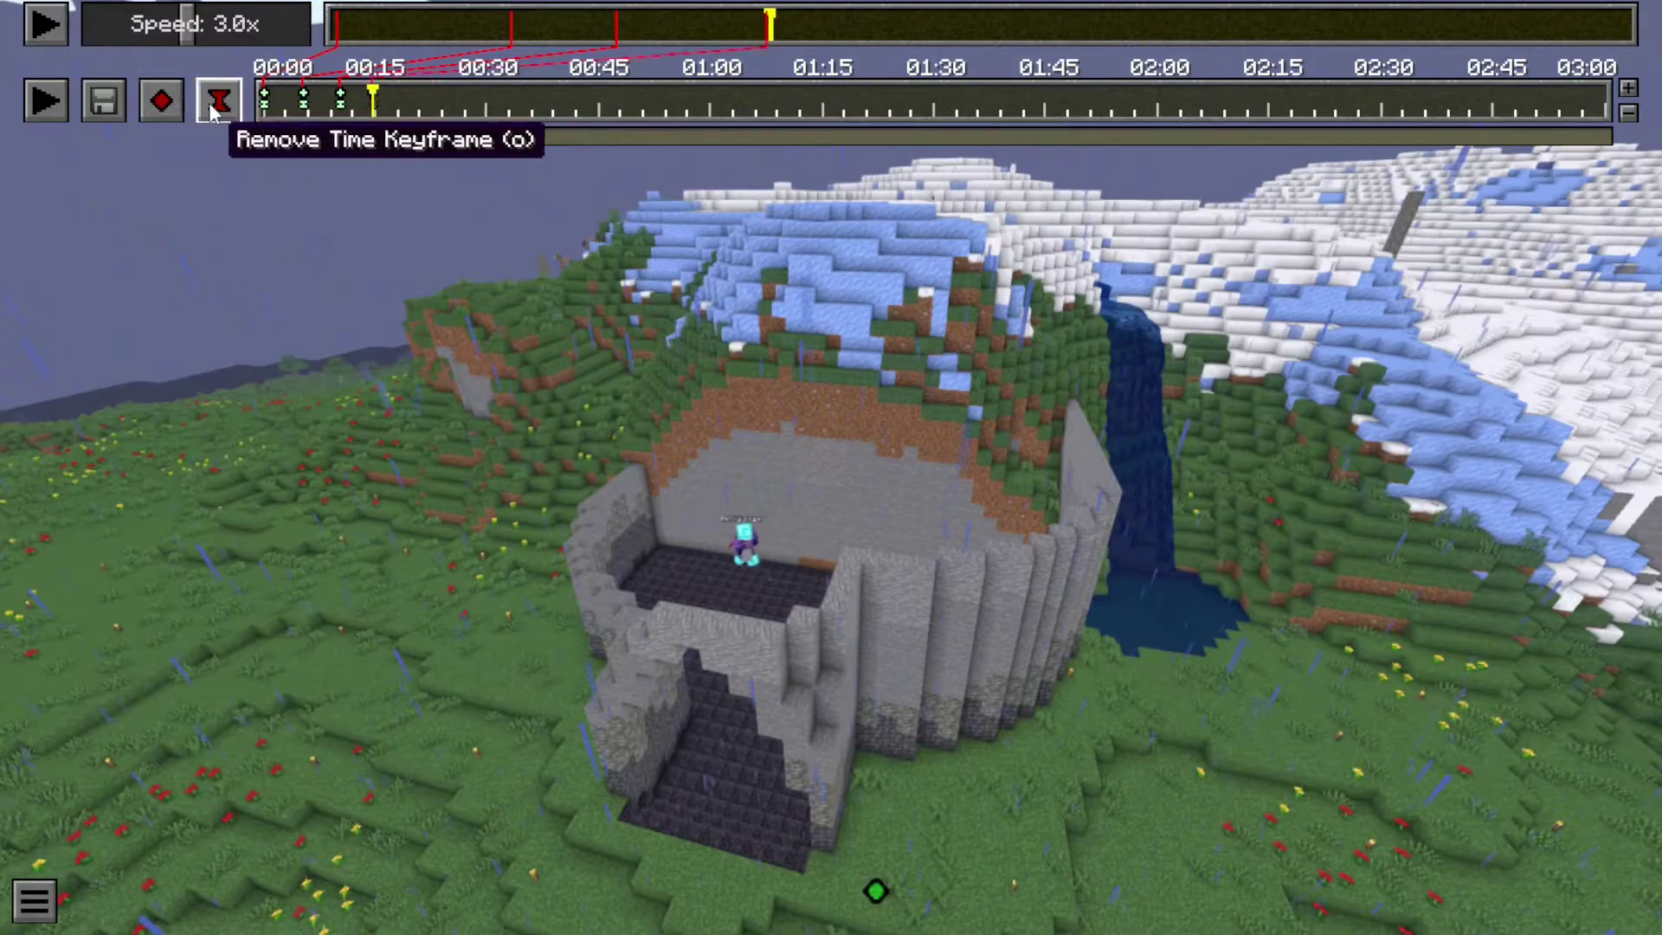
- Fly the camera to a low view along the inner stone wall, advance the replay, and add position and time keyframes at 00:17
left_click(692, 523)
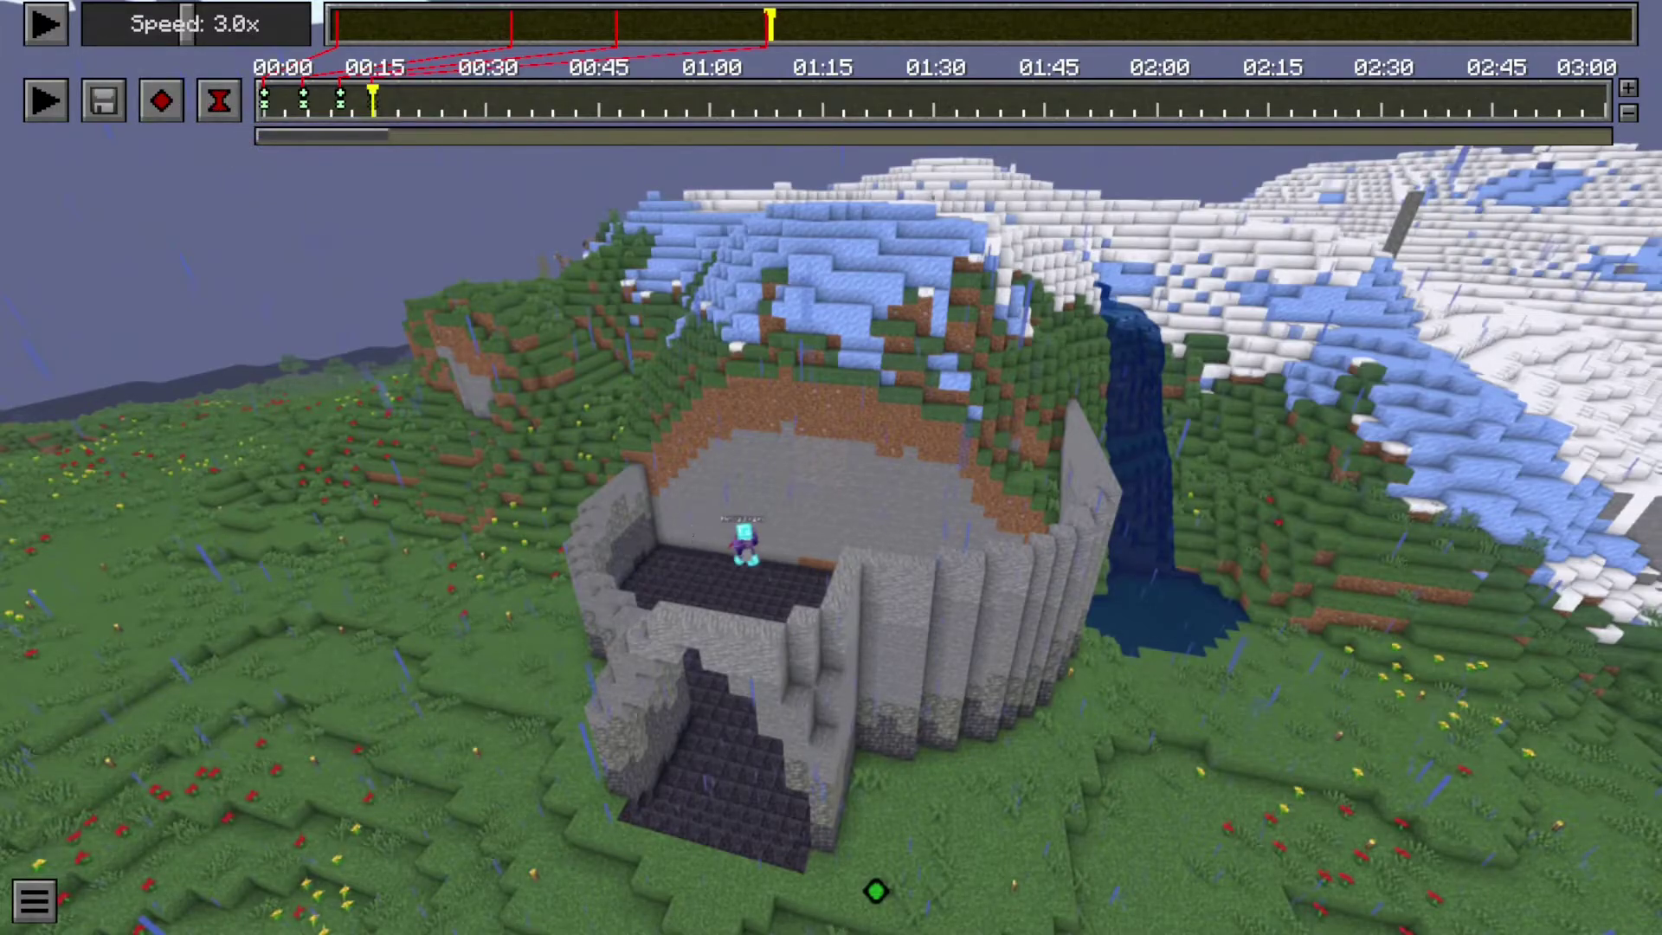
key("w")
key("d")
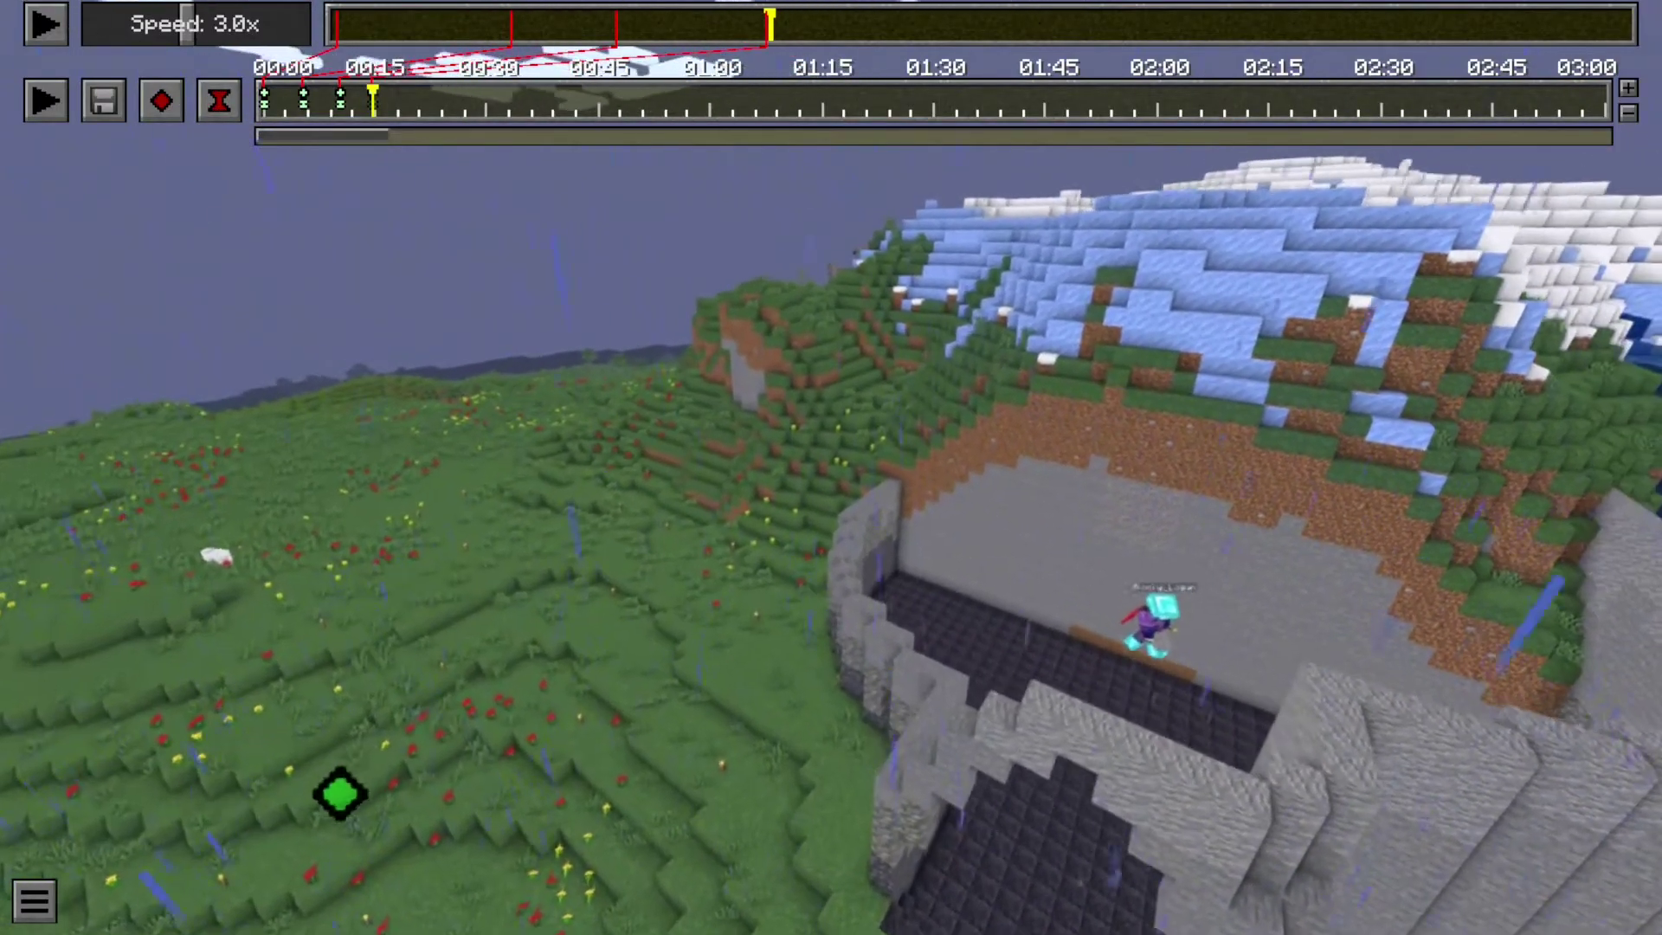
key("w")
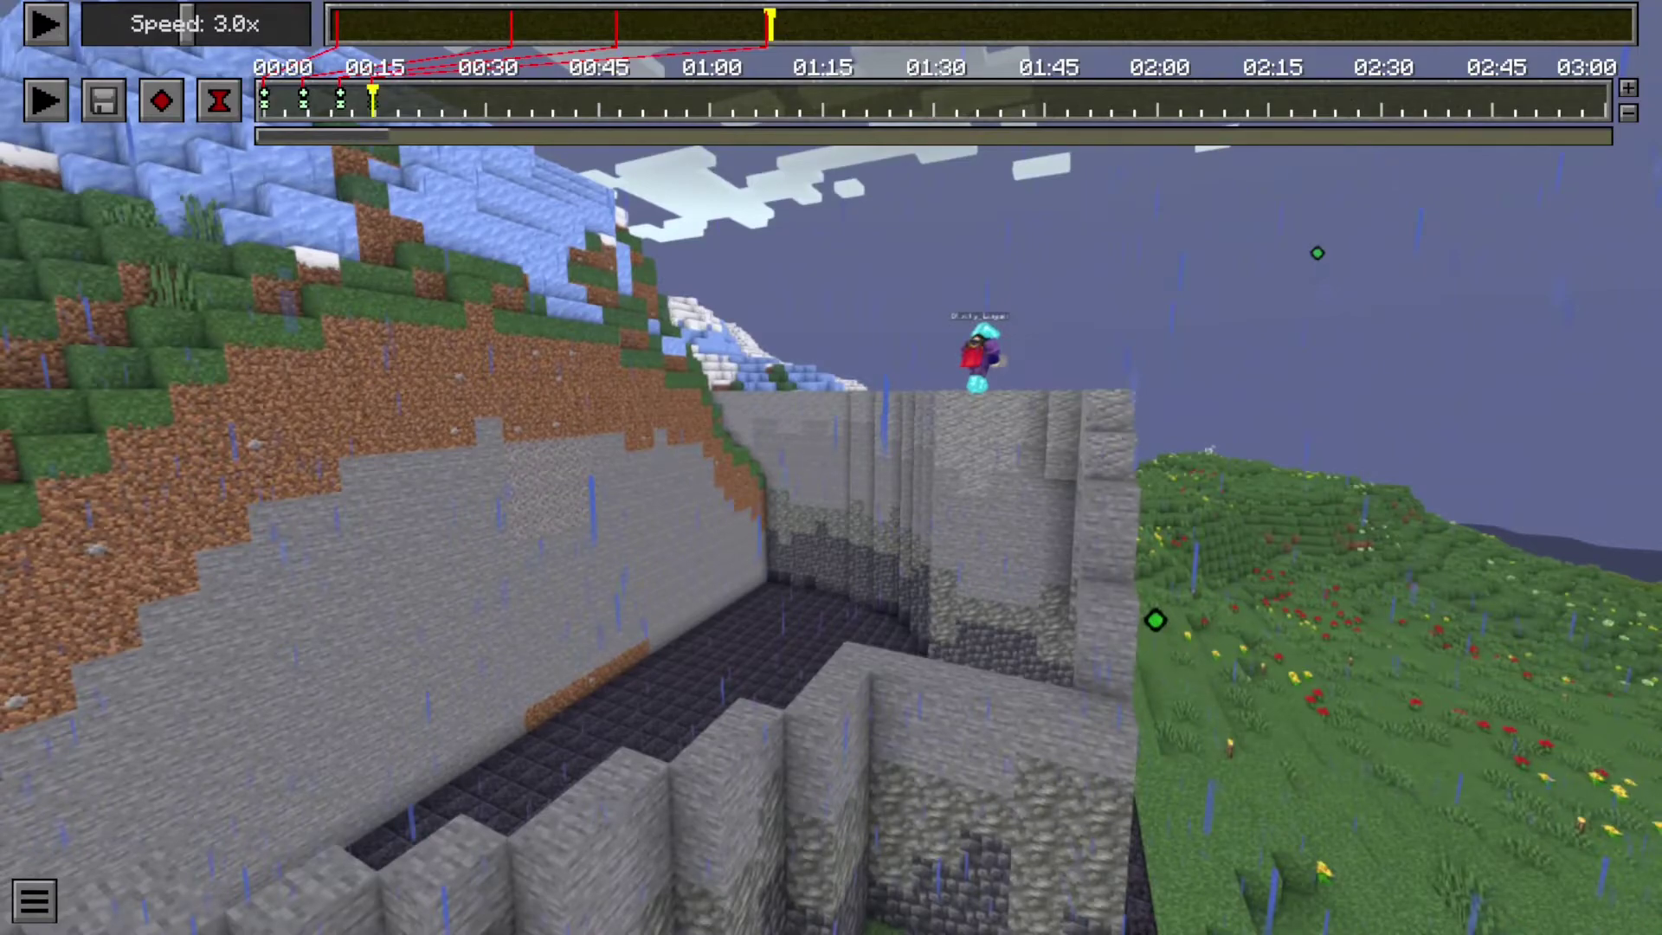
left_click(62, 33)
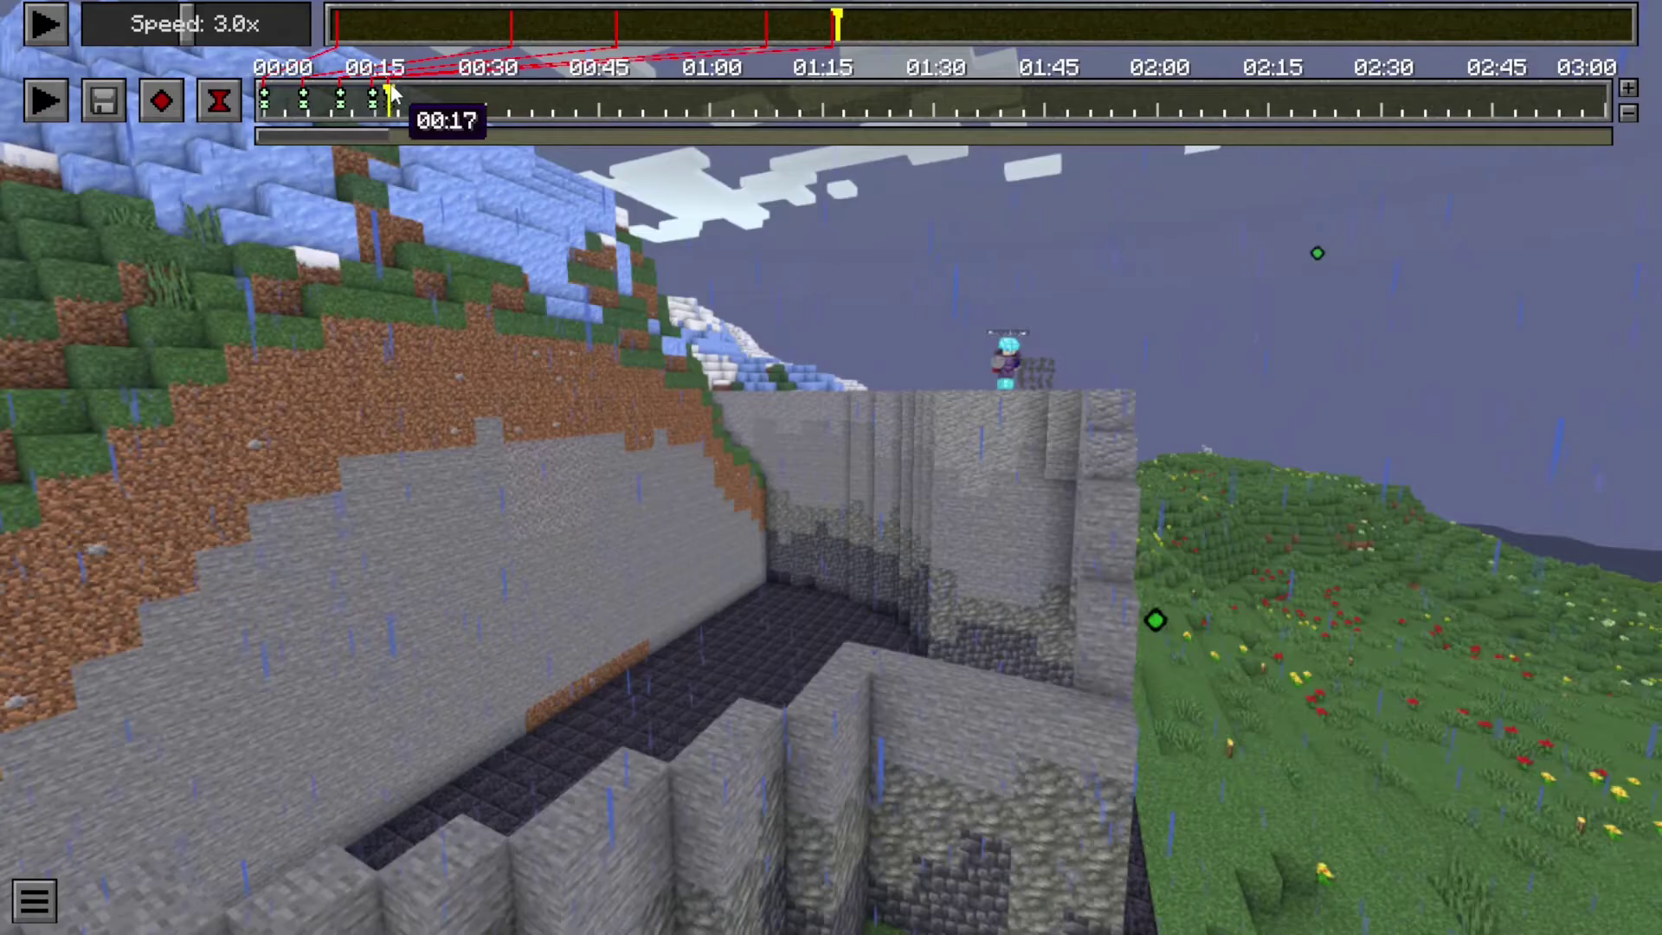
- Frame the structure from overhead, advance the replay to add a time keyframe at about 00:19, and preview the camera path
key("w")
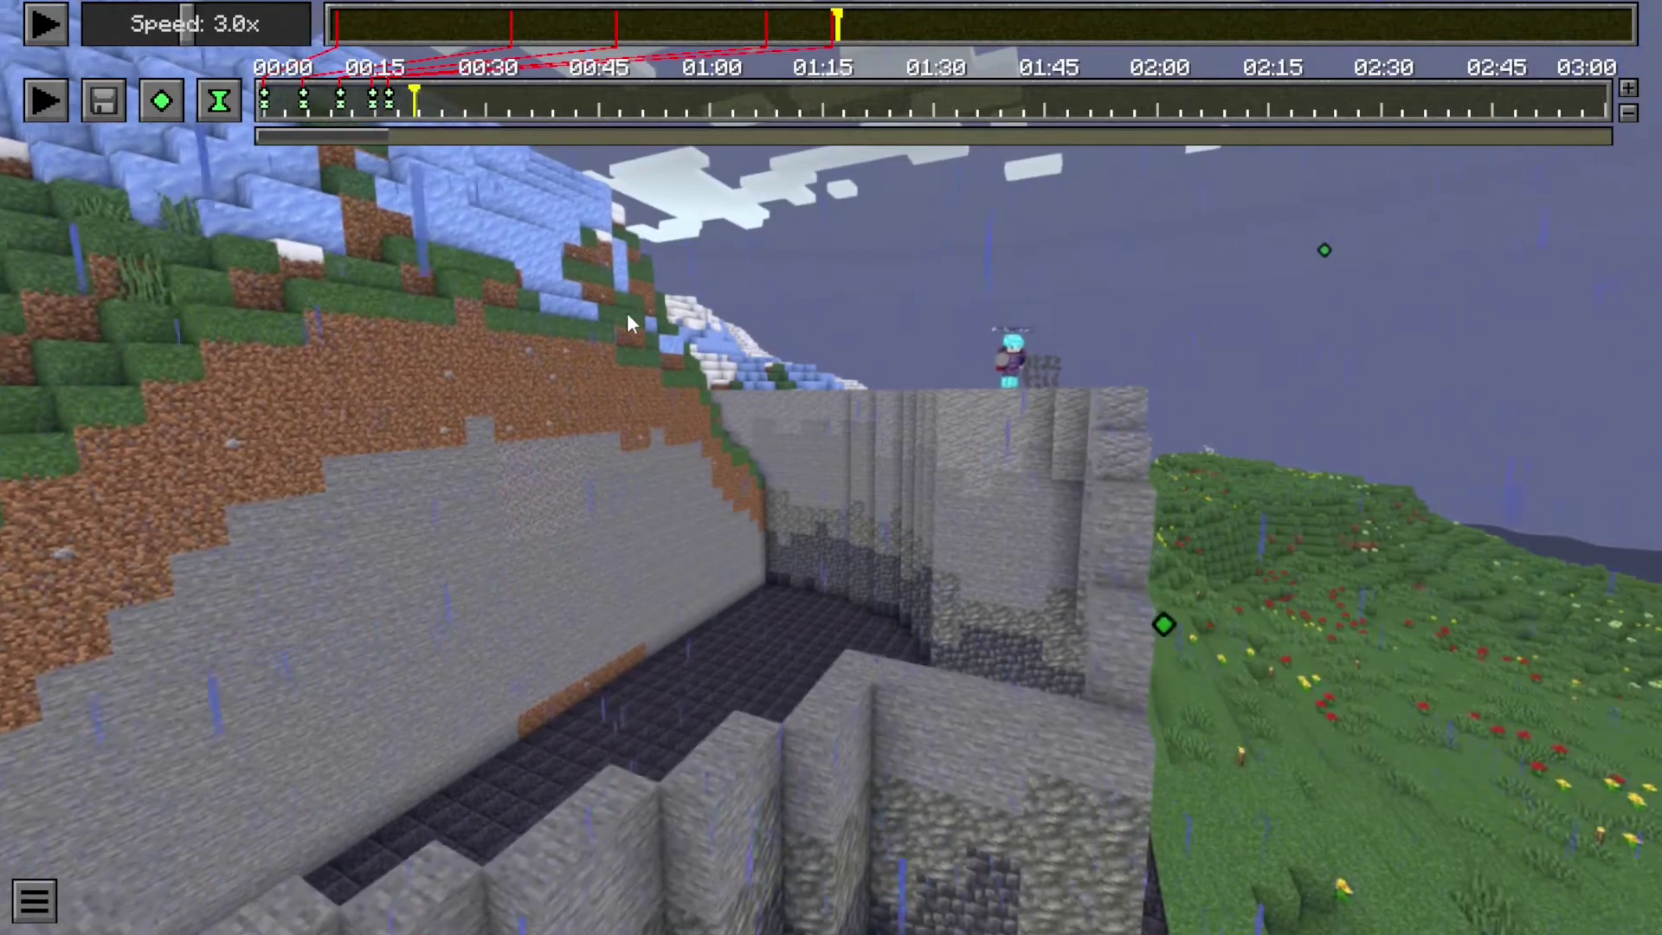
key("space")
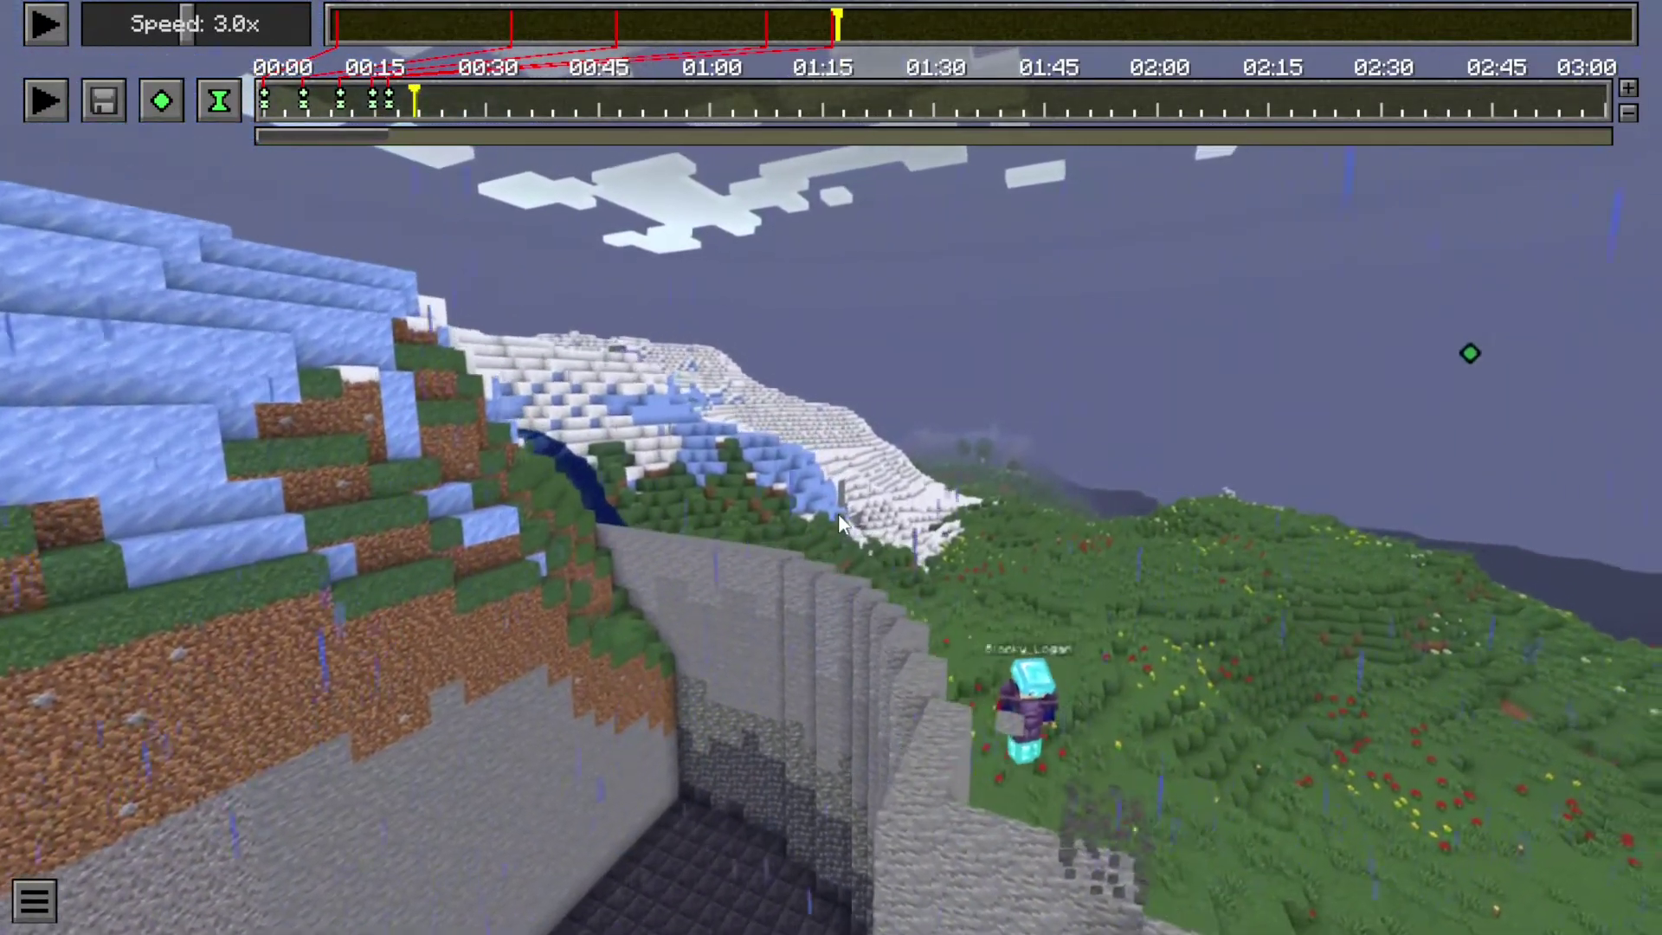
key("Escape")
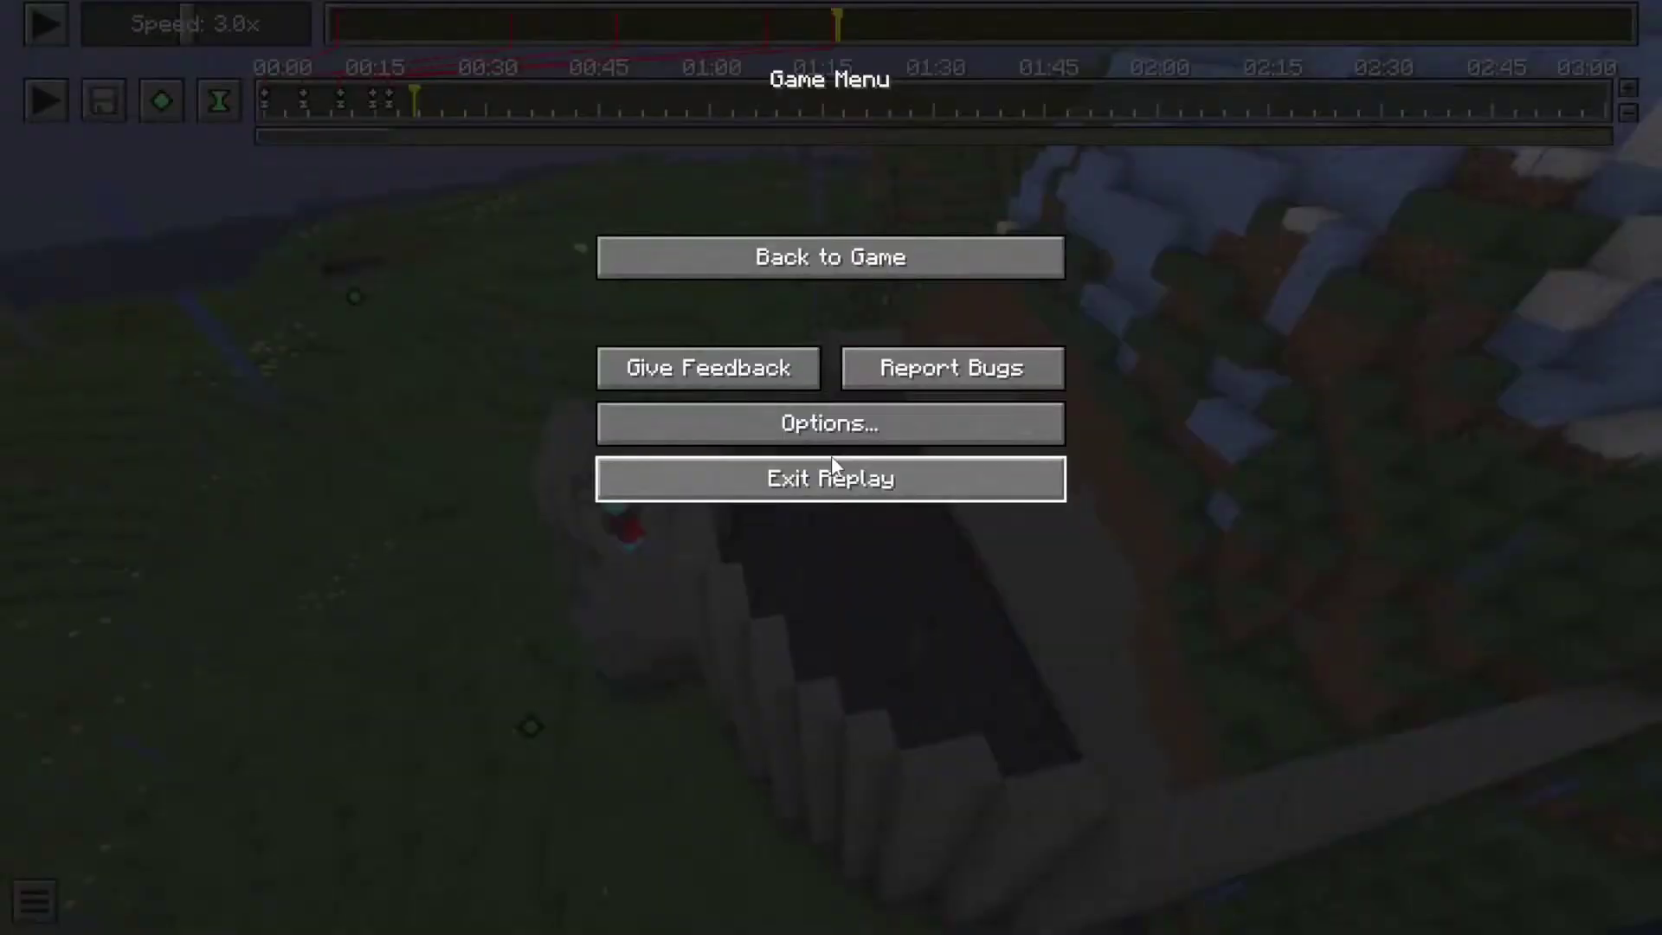
key("Escape")
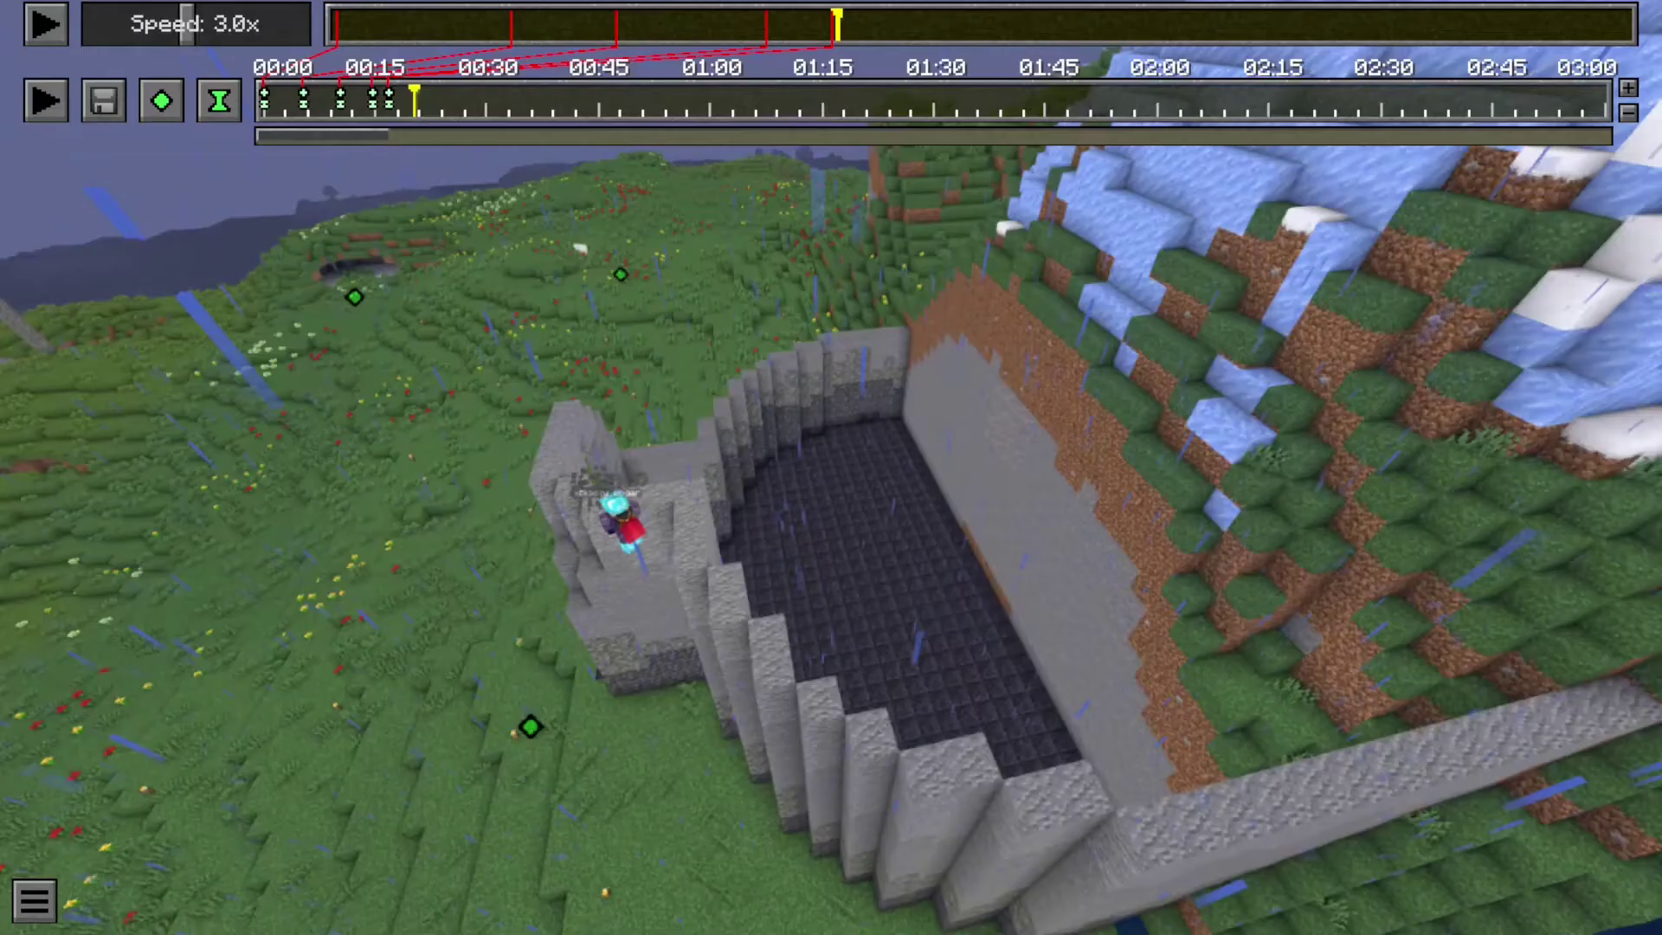
left_click(45, 24)
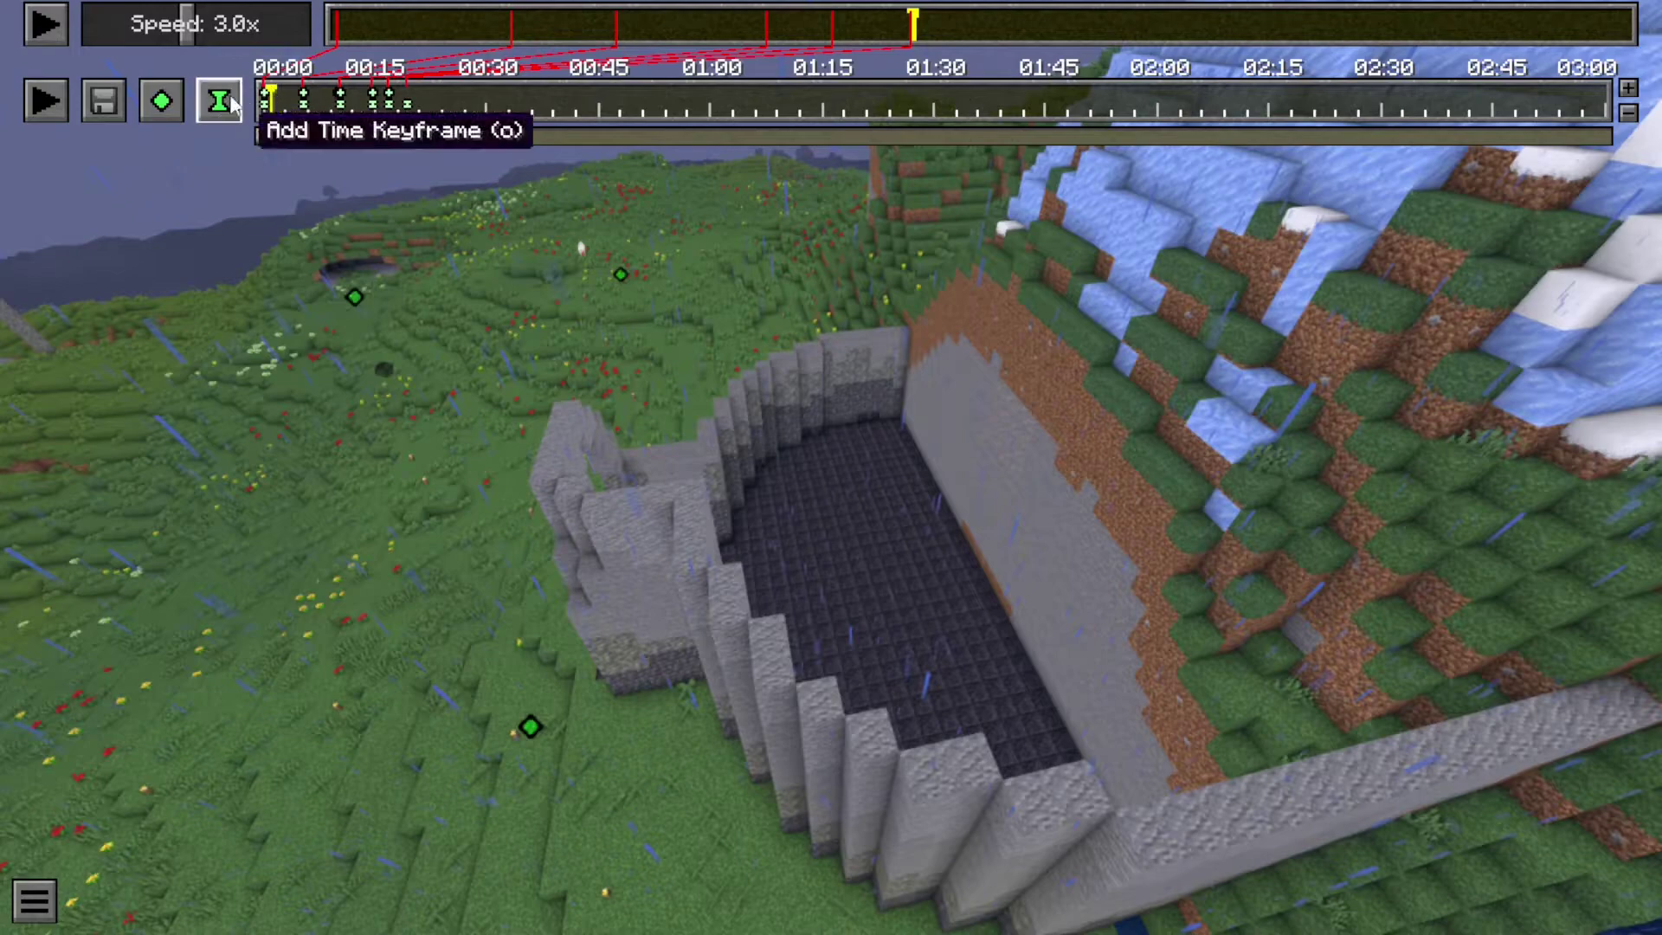
left_click(47, 100)
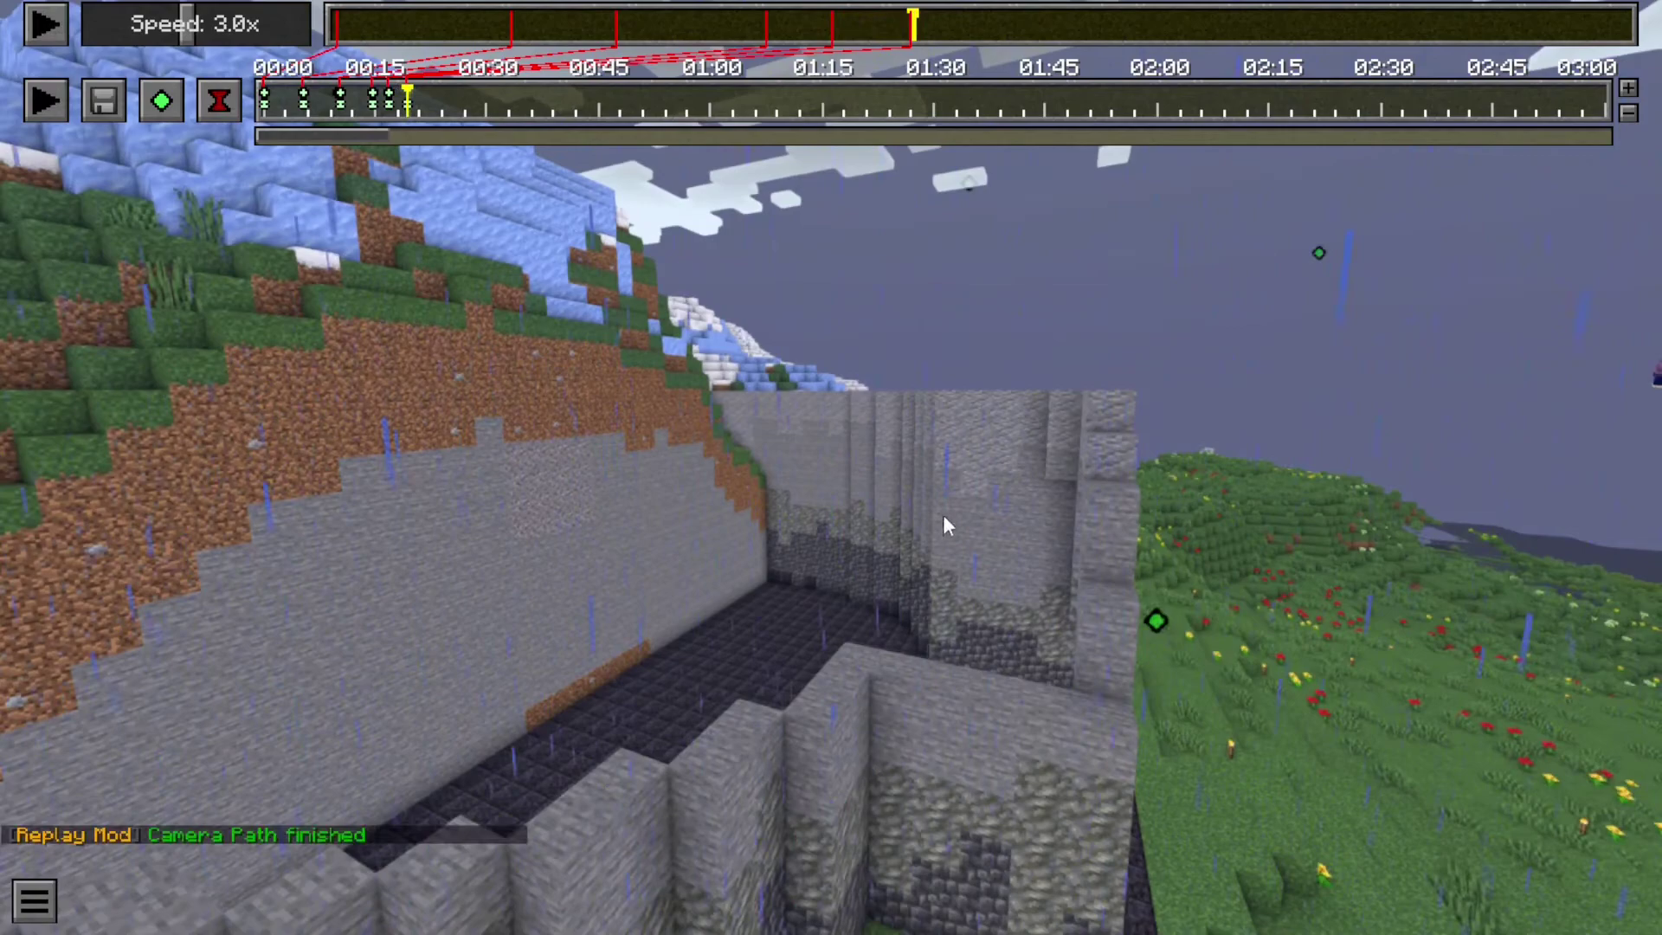
- Advance the replay, fly the camera behind the flying player, and add position and time keyframes at about 00:21
left_click(43, 24)
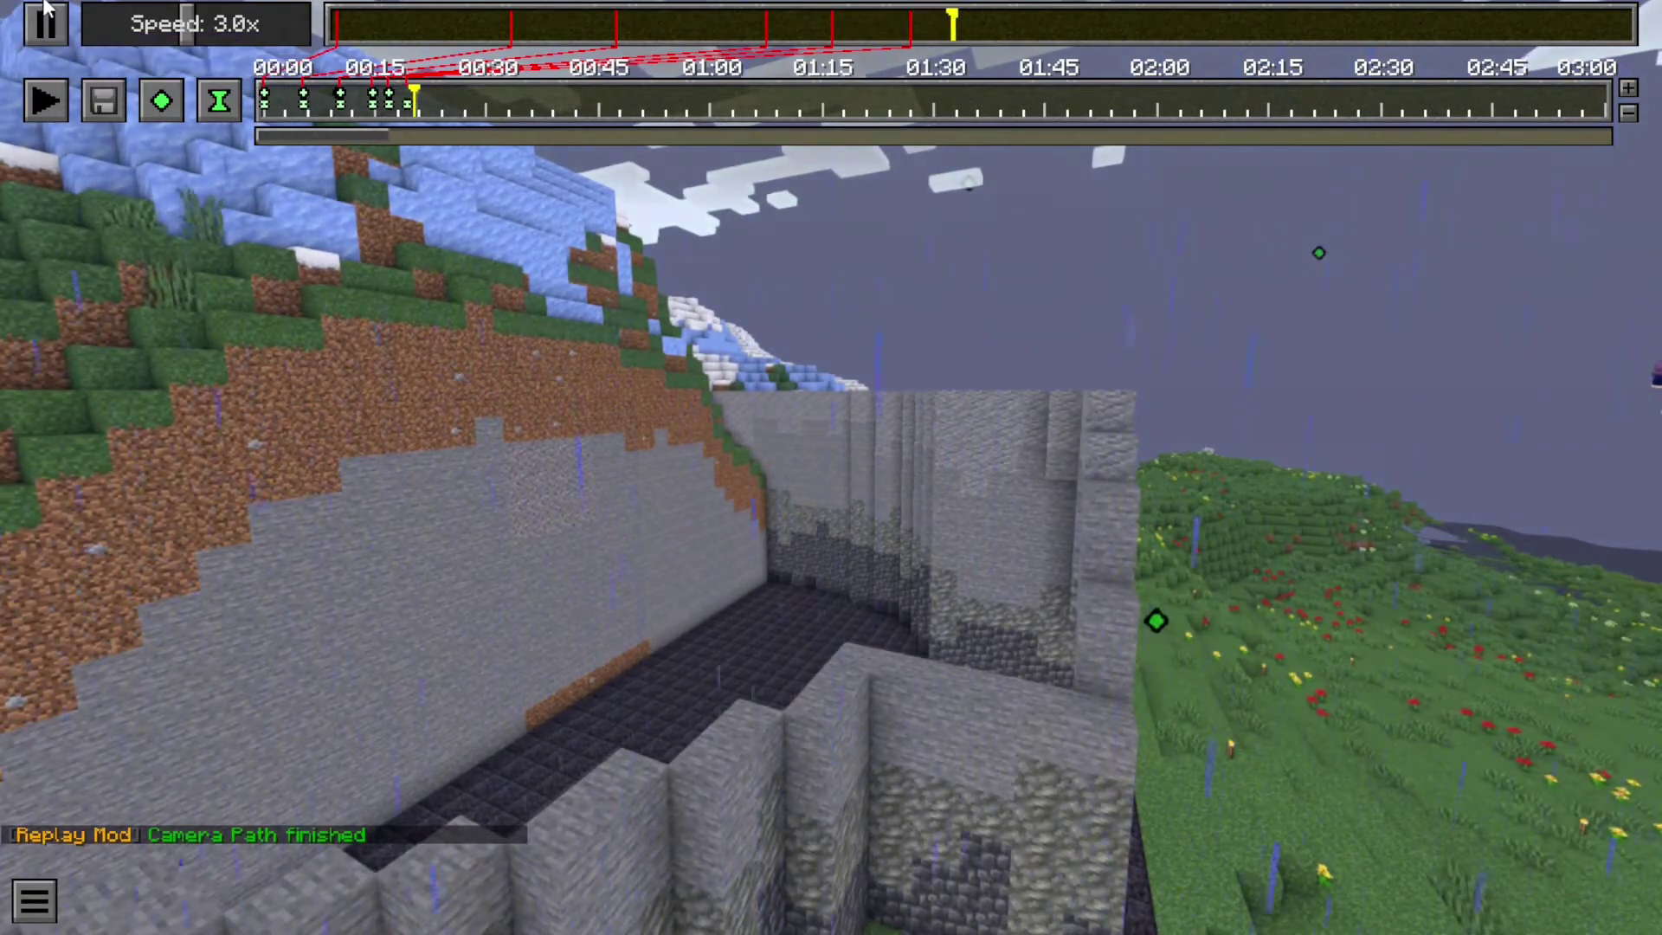
left_click(43, 23)
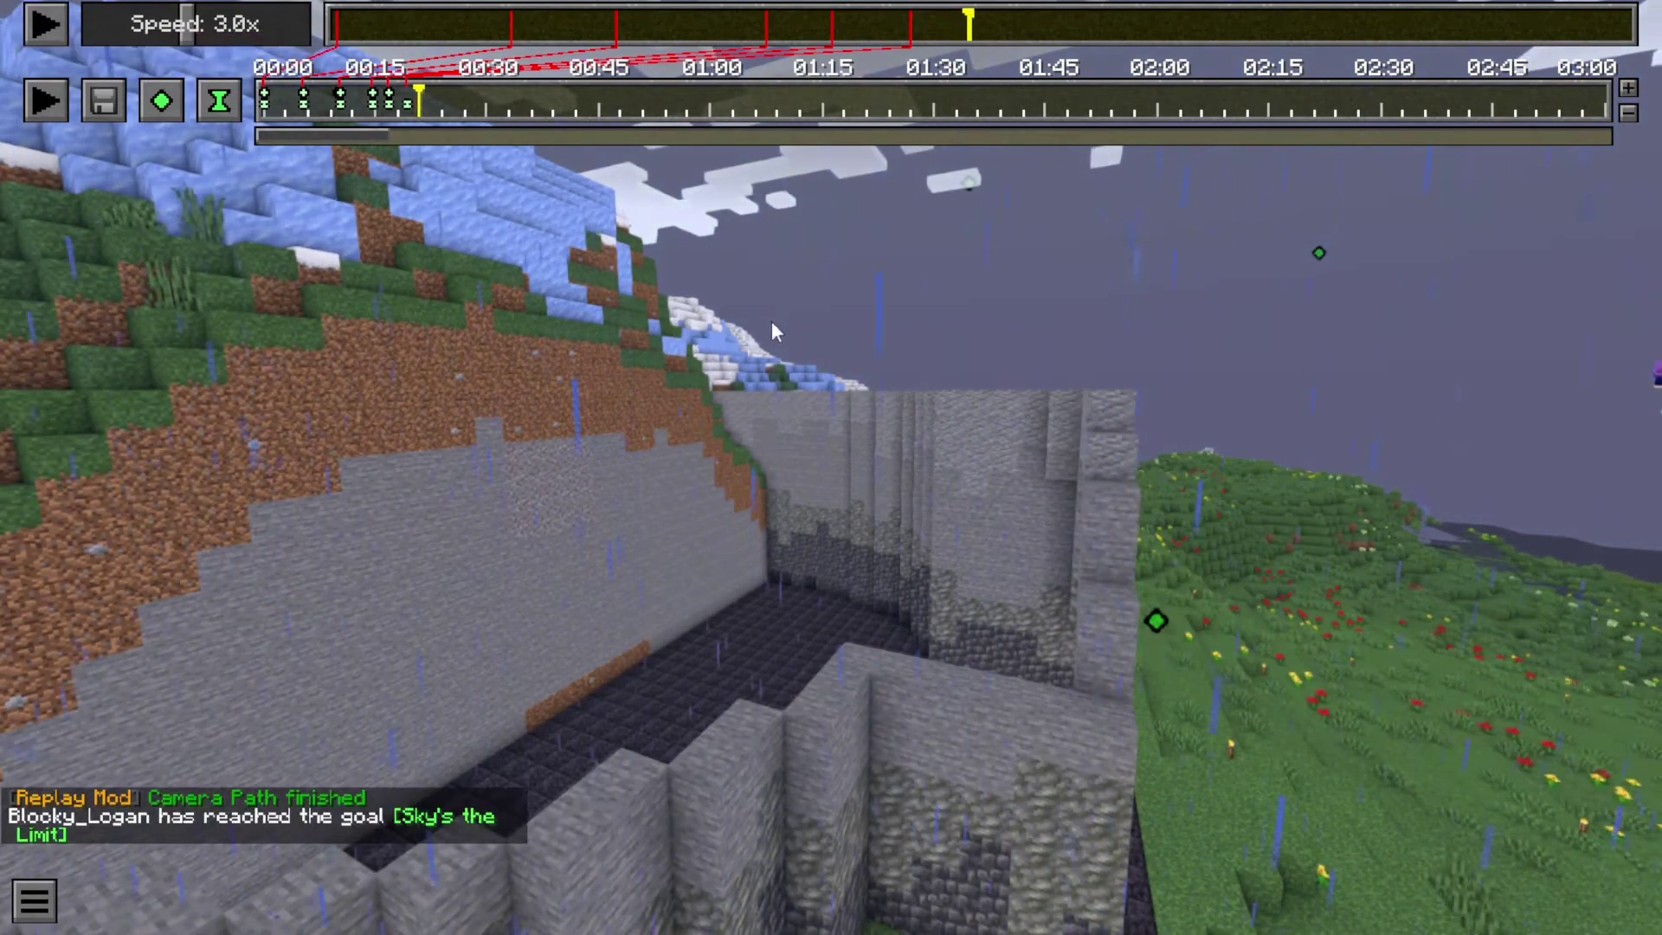
left_click(802, 407)
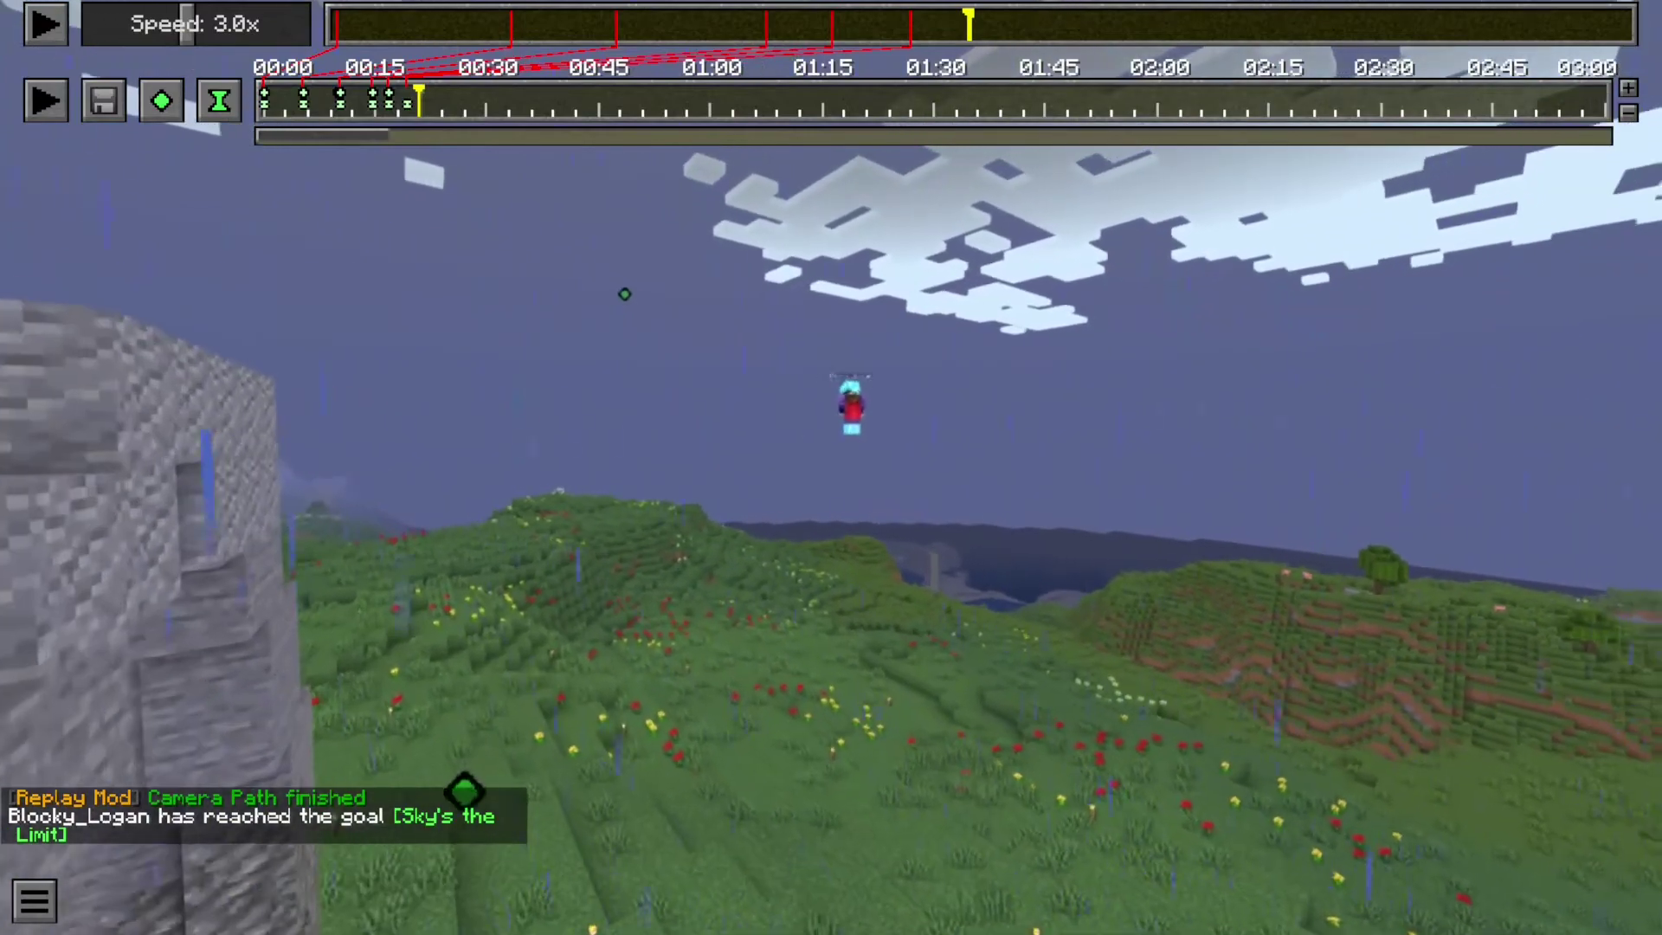
left_click(161, 101)
left_click(219, 102)
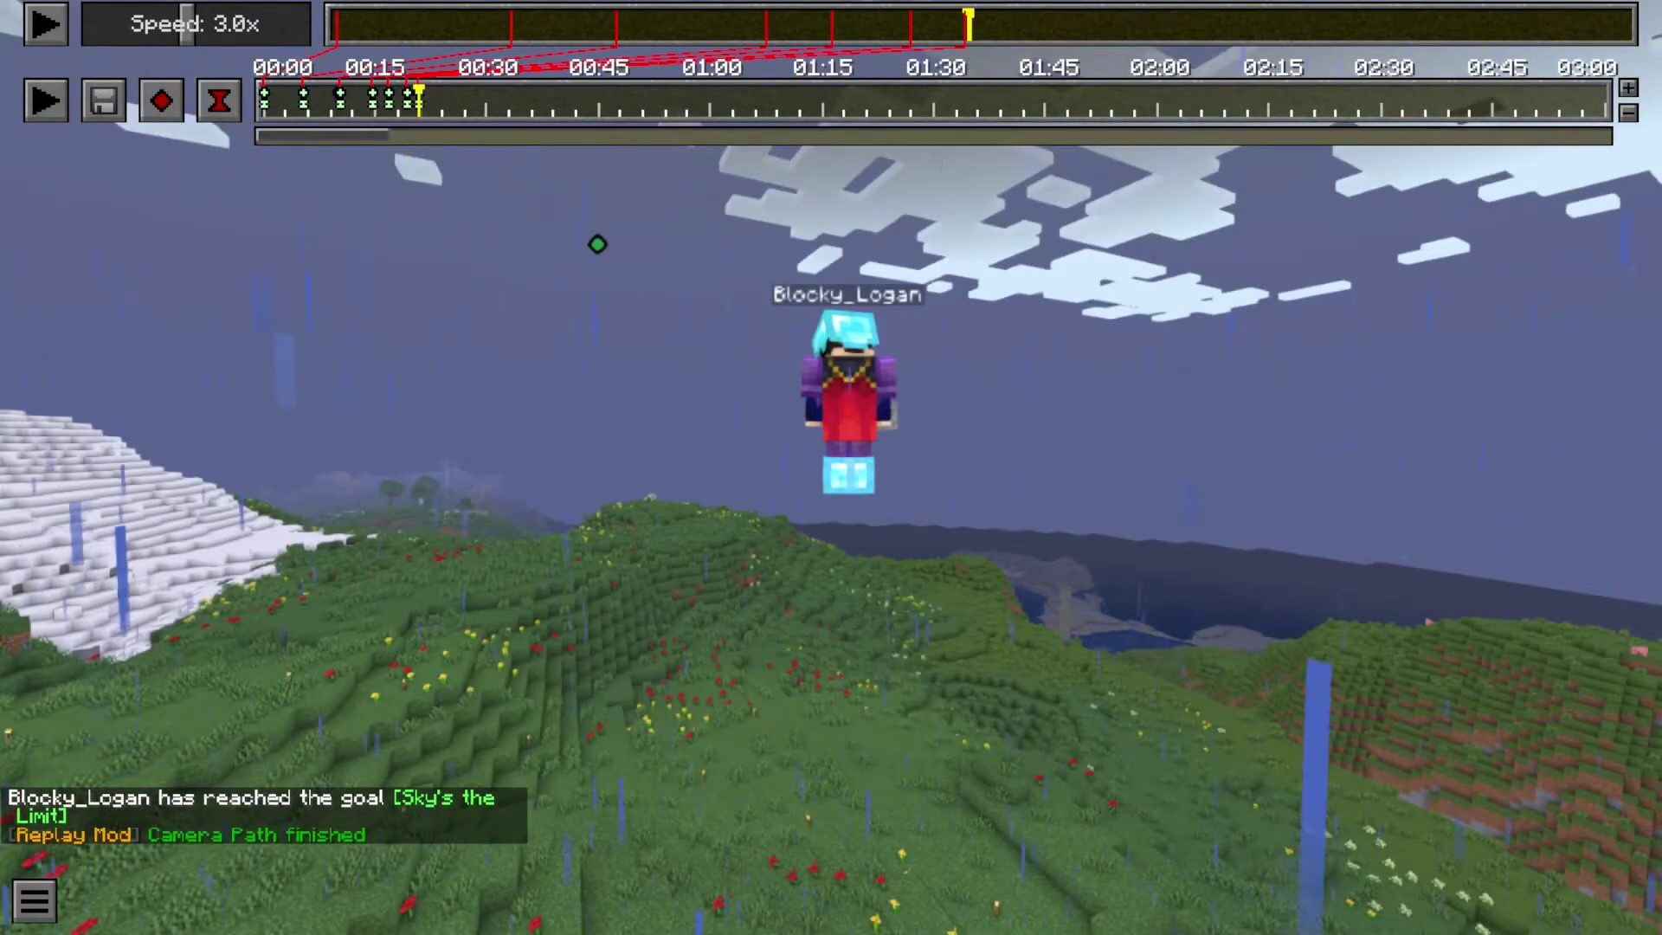
- Open the render settings for the camera path and name the output file hi.mp4
left_click(103, 102)
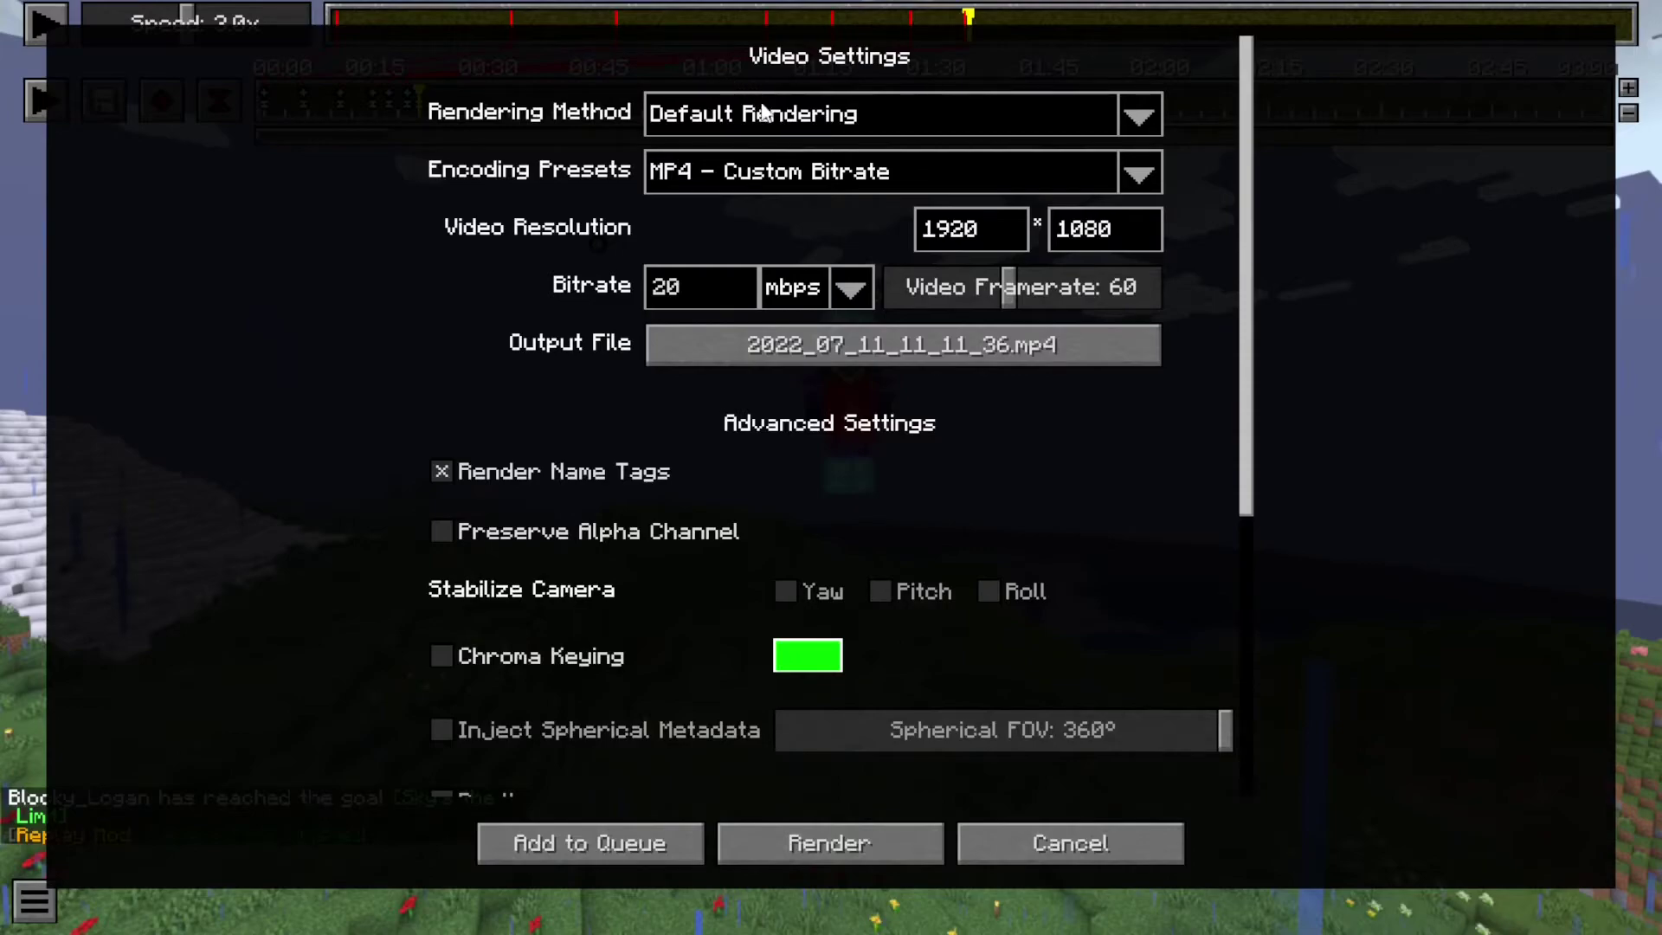
left_click(787, 344)
key("BackSpace")
key("BackSpace")
key("BackSpace")
key("BackSpace")
key("BackSpace")
key("BackSpace")
key("BackSpace")
key("BackSpace")
key("BackSpace")
key("BackSpace")
key("BackSpace")
key("BackSpace")
key("BackSpace")
key("BackSpace")
key("BackSpace")
key("BackSpace")
key("BackSpace")
key("BackSpace")
key("BackSpace")
key("BackSpace")
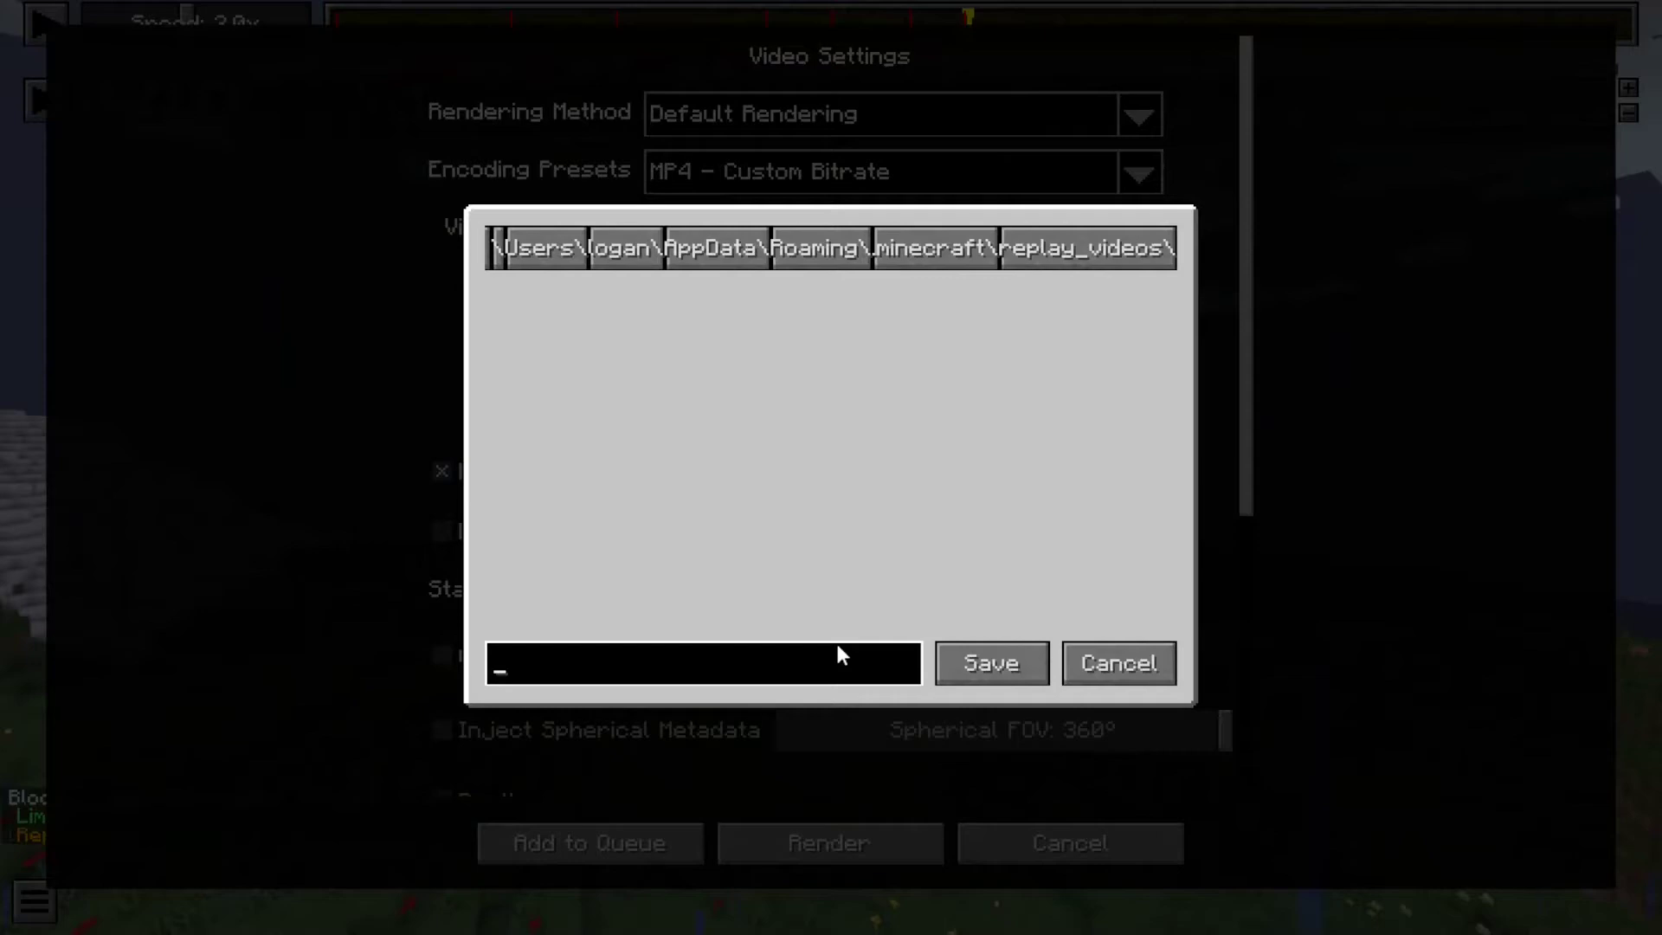
type("hi.mp4")
left_click(991, 663)
- Render the camera path video, switching the render preview on and off while it runs
scroll(751, 842, "down", 5)
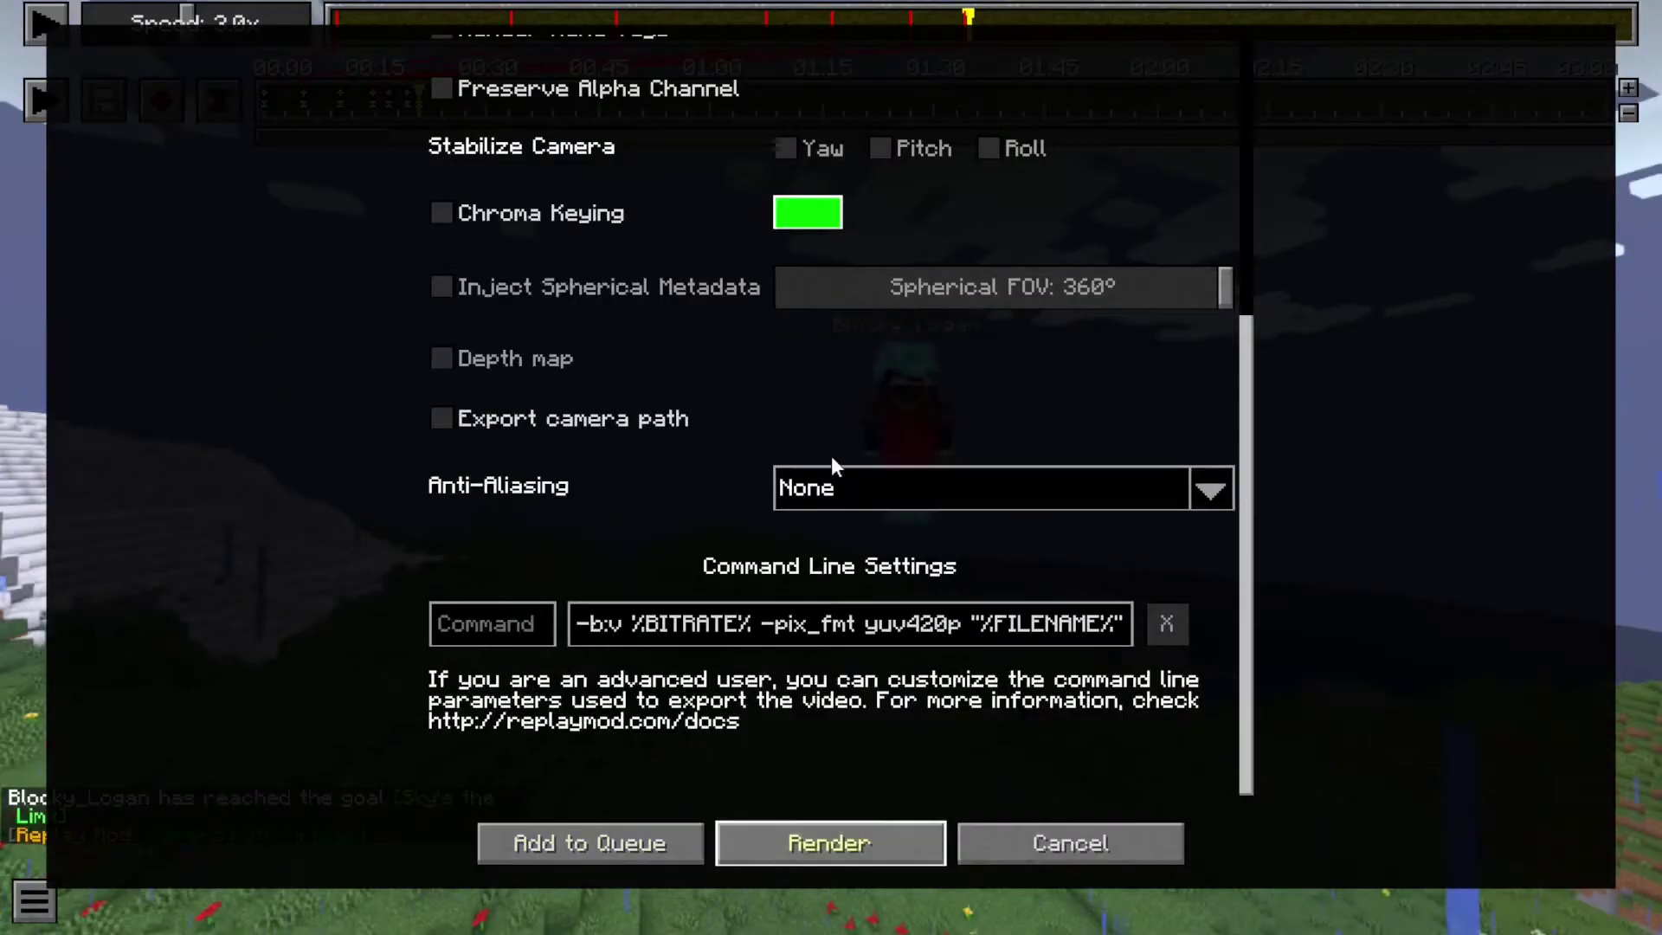
key("Return")
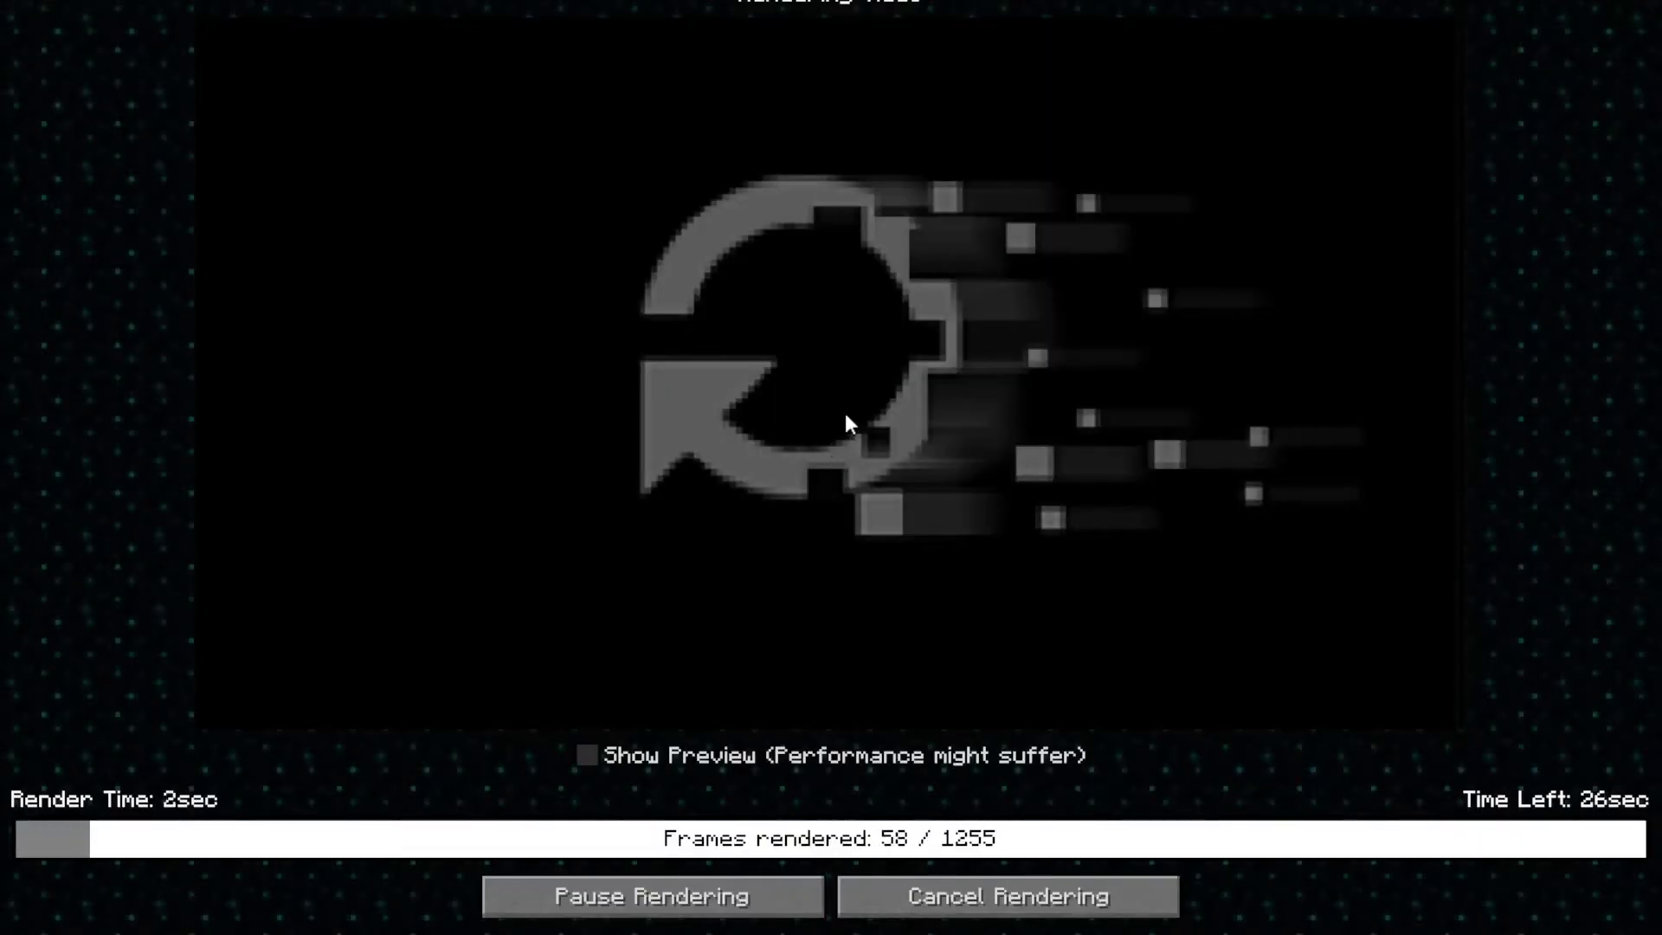
left_click(594, 752)
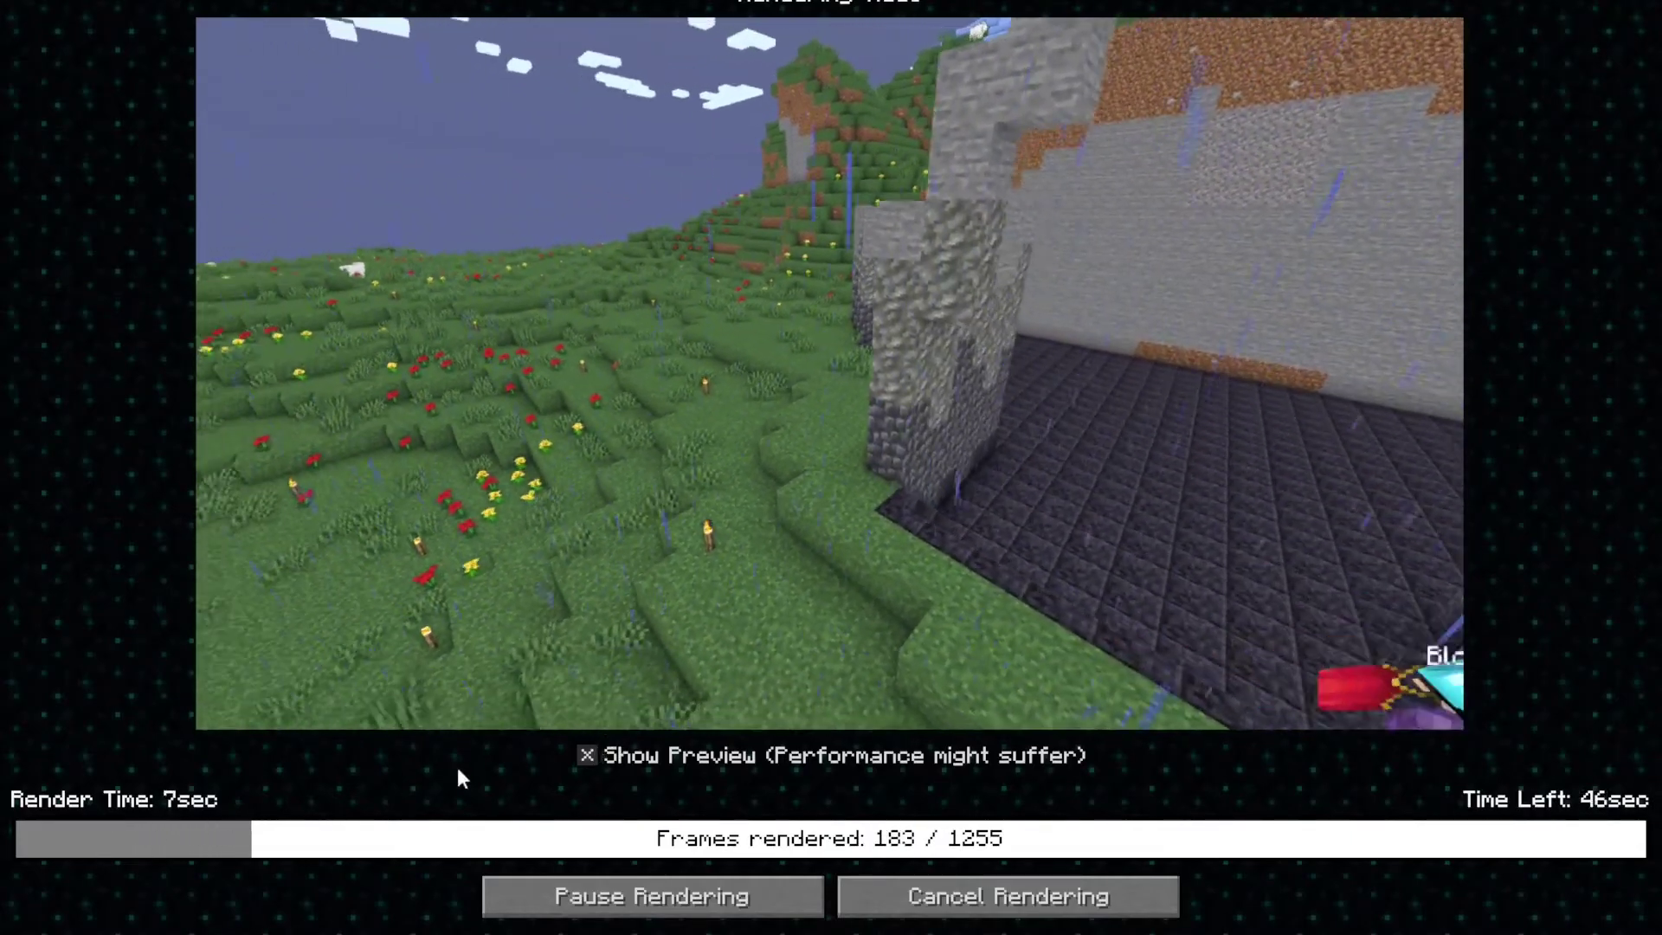
left_click(588, 755)
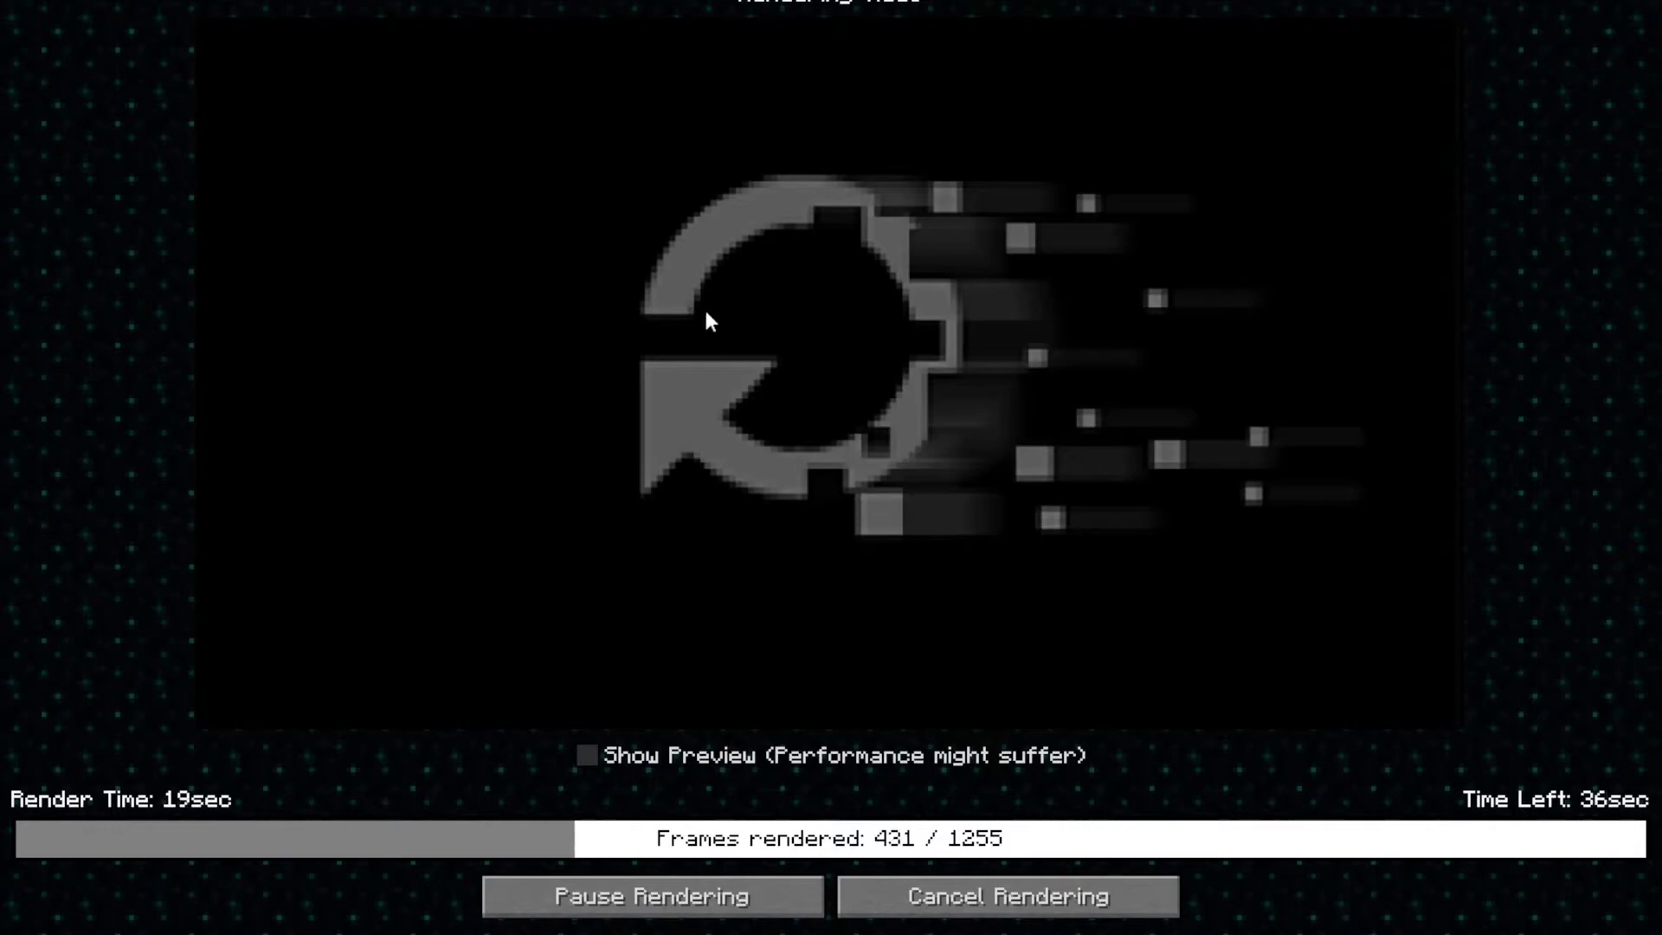
left_click(594, 753)
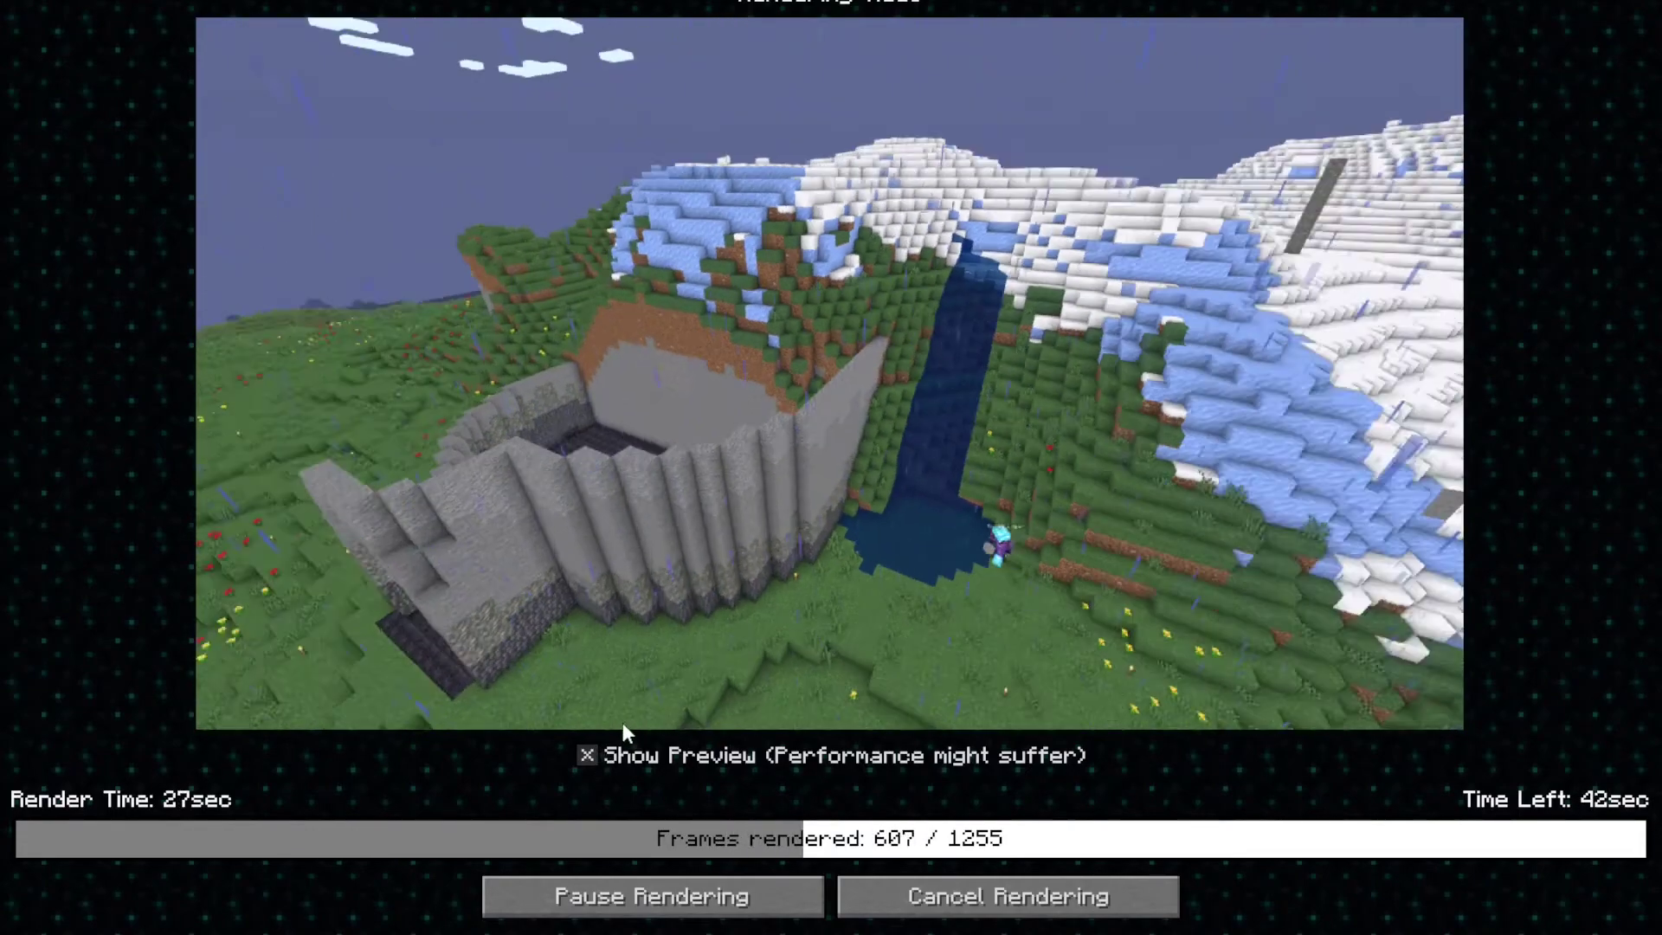
left_click(587, 753)
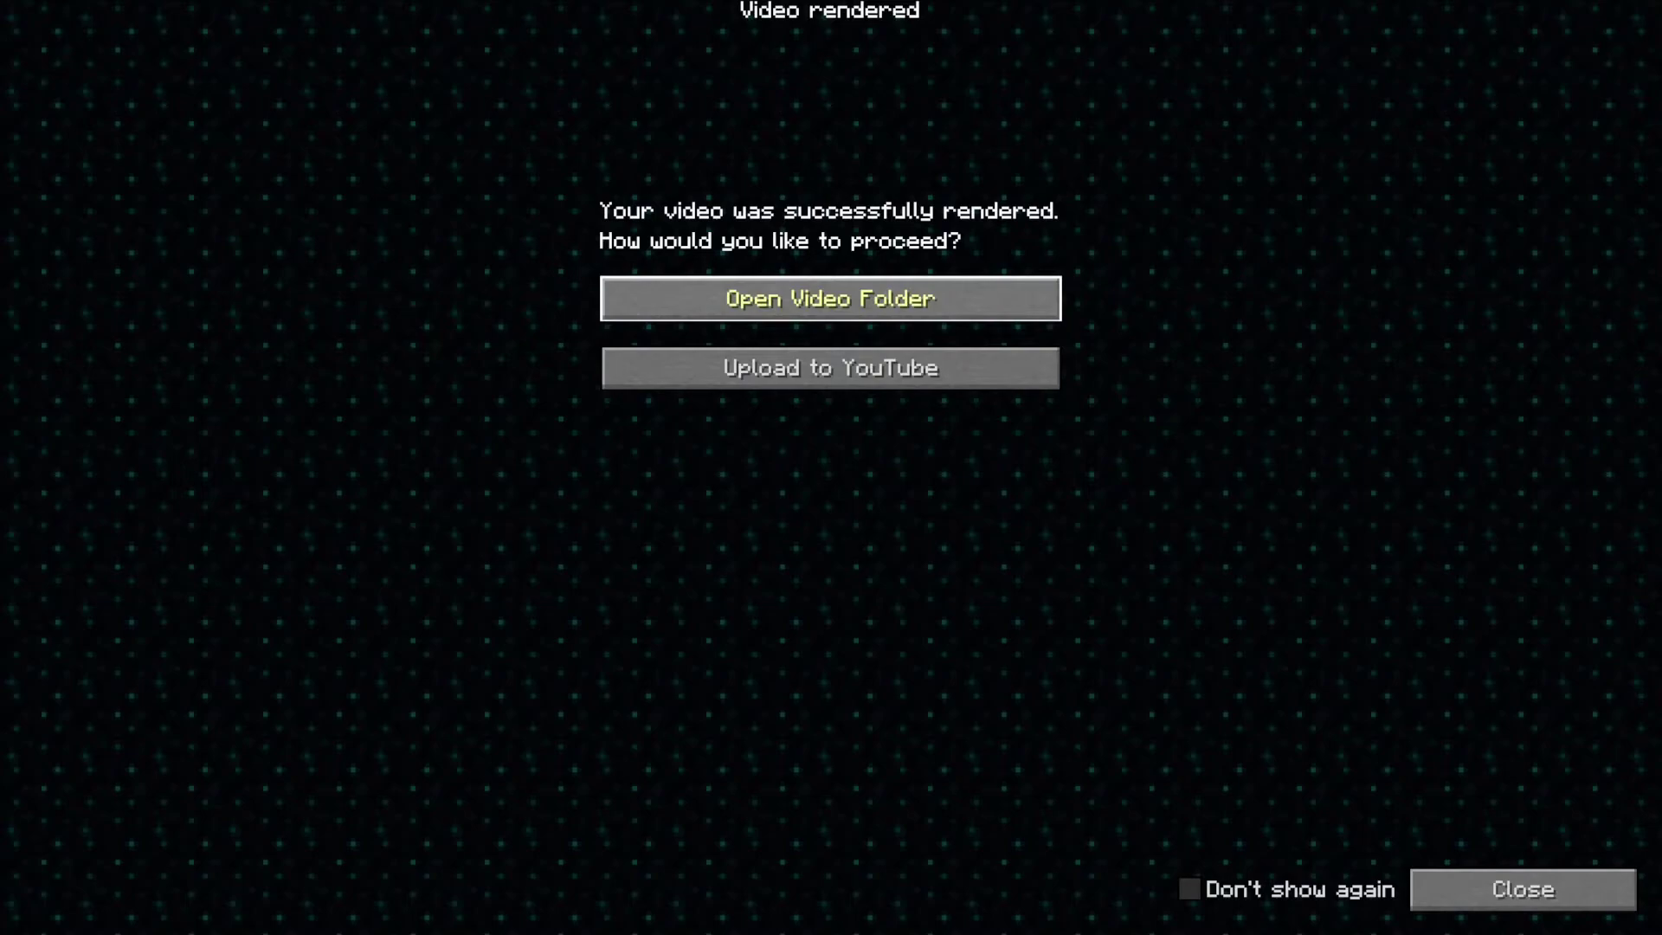
- Open the rendered video's folder and play hi.mp4 in a maximized player window
left_click(831, 299)
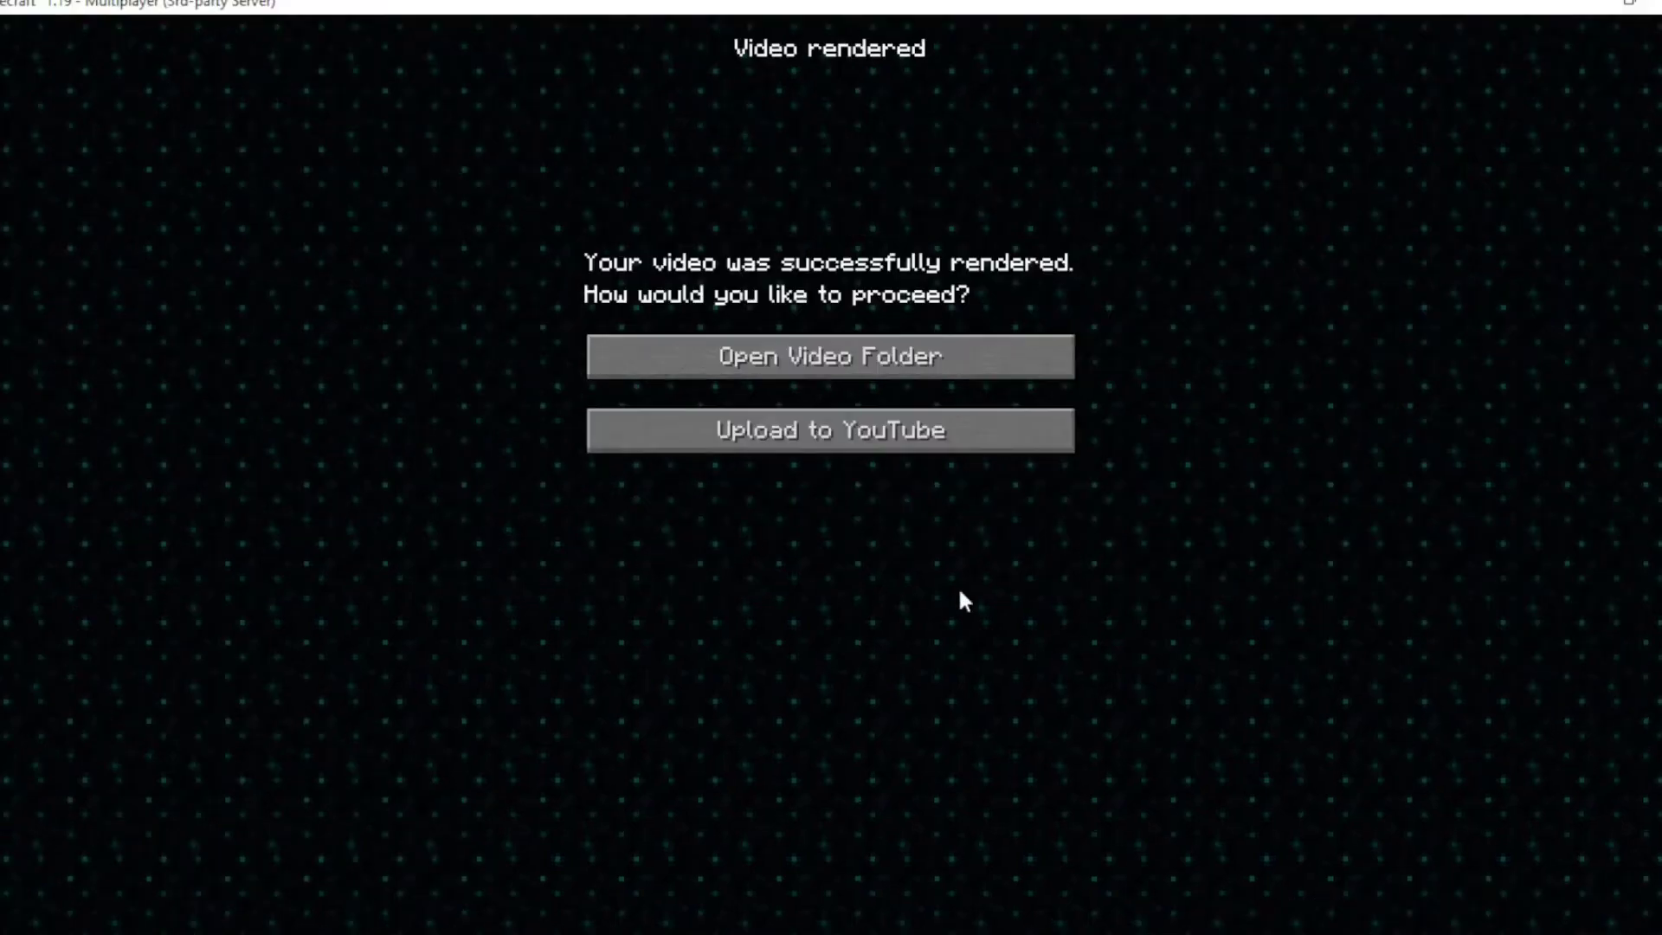
left_click(921, 366)
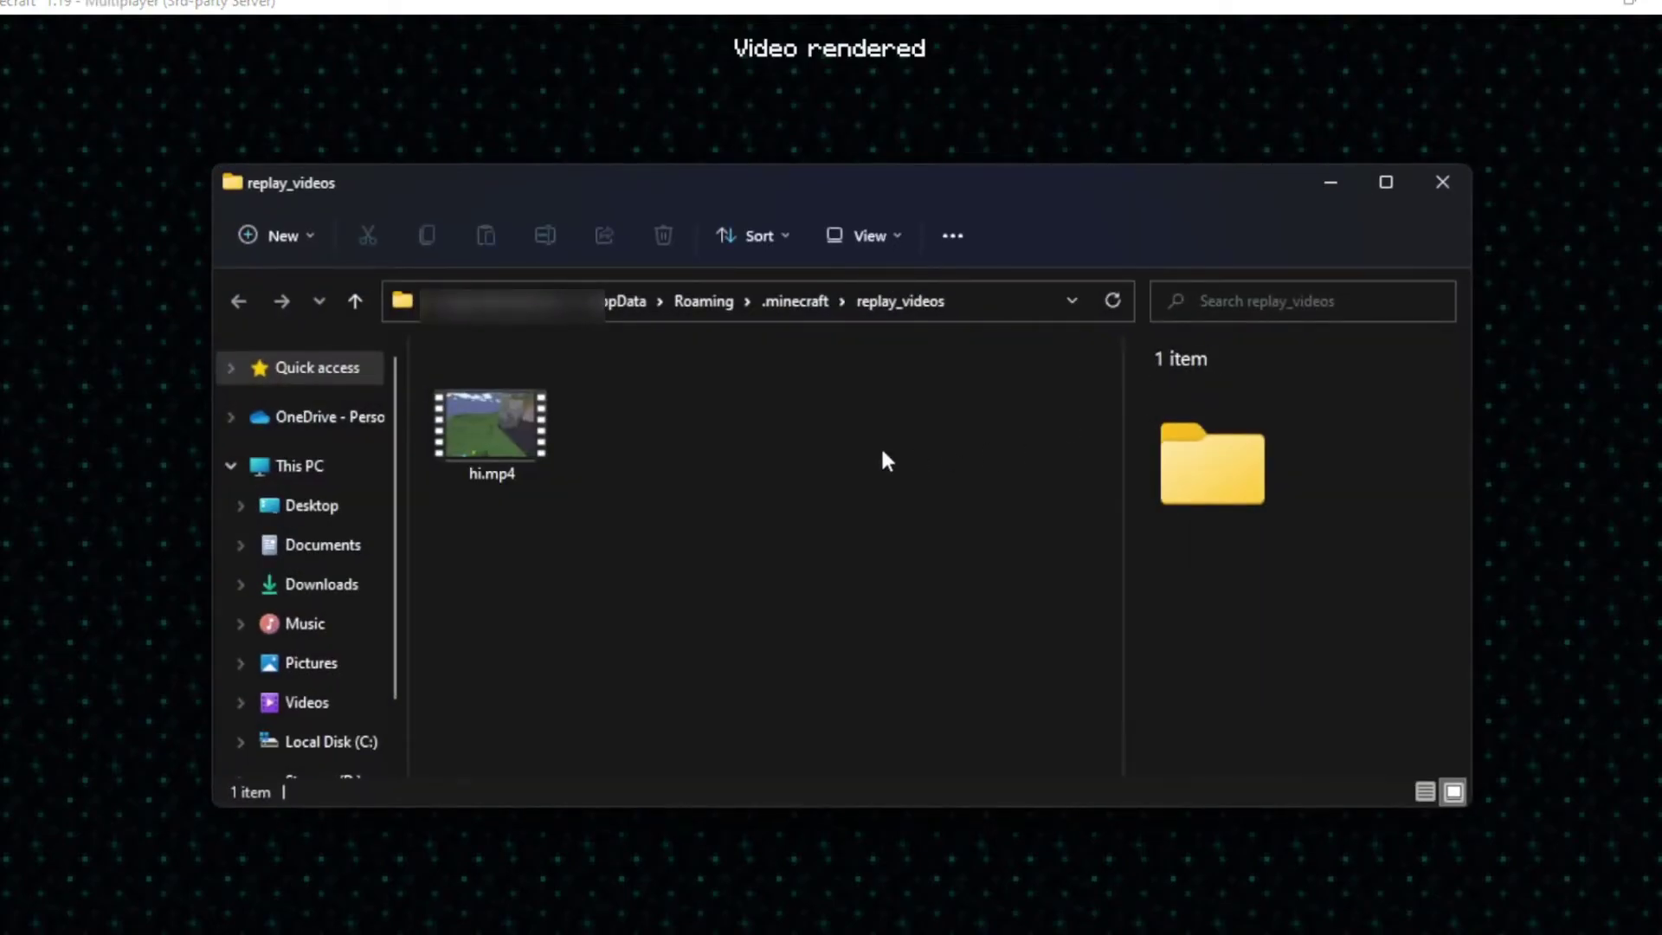
double_click(516, 435)
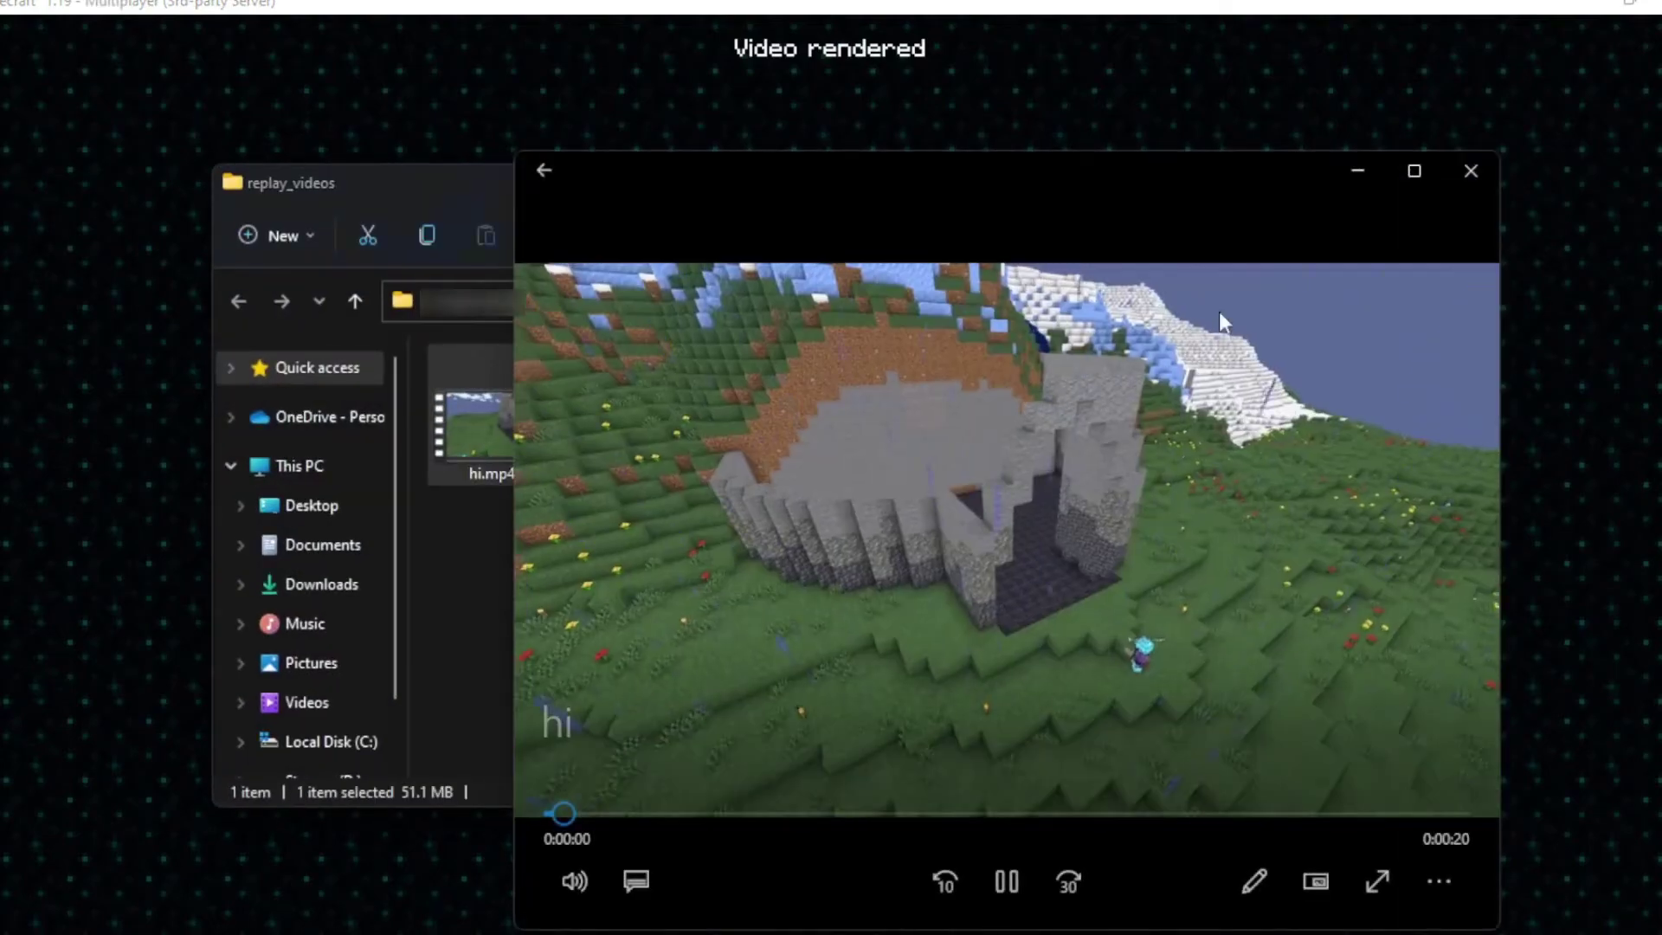
left_click(1410, 177)
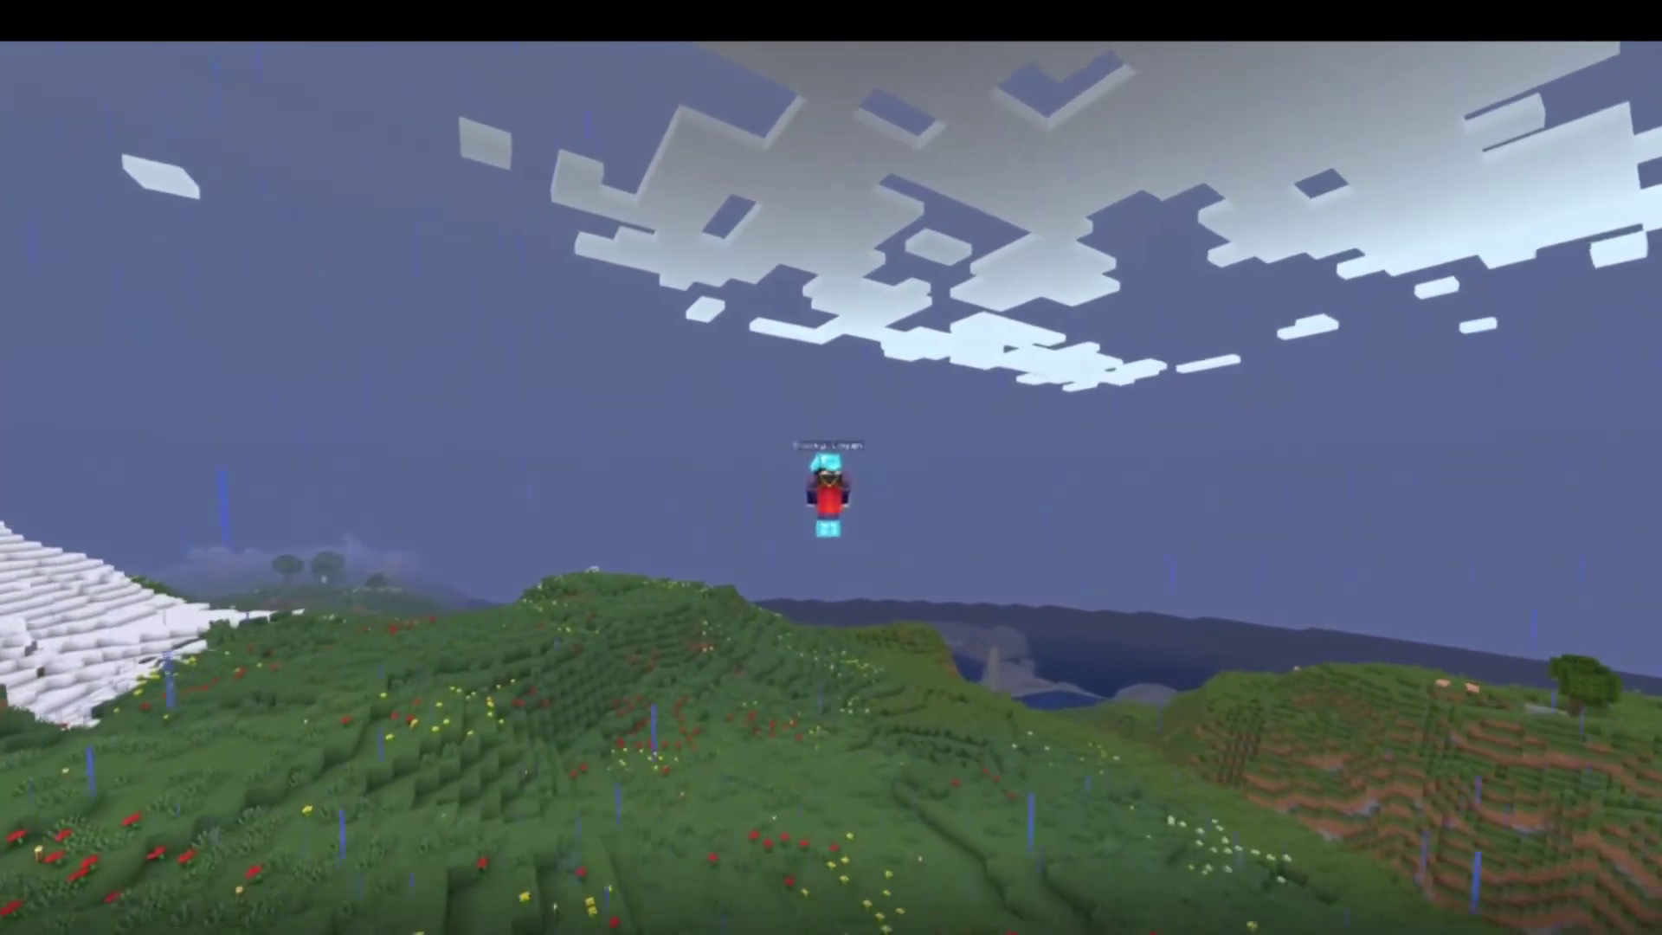
- Exit the replay, look at the saved recording in the Replay Viewer, and return to the title screen
key("Escape")
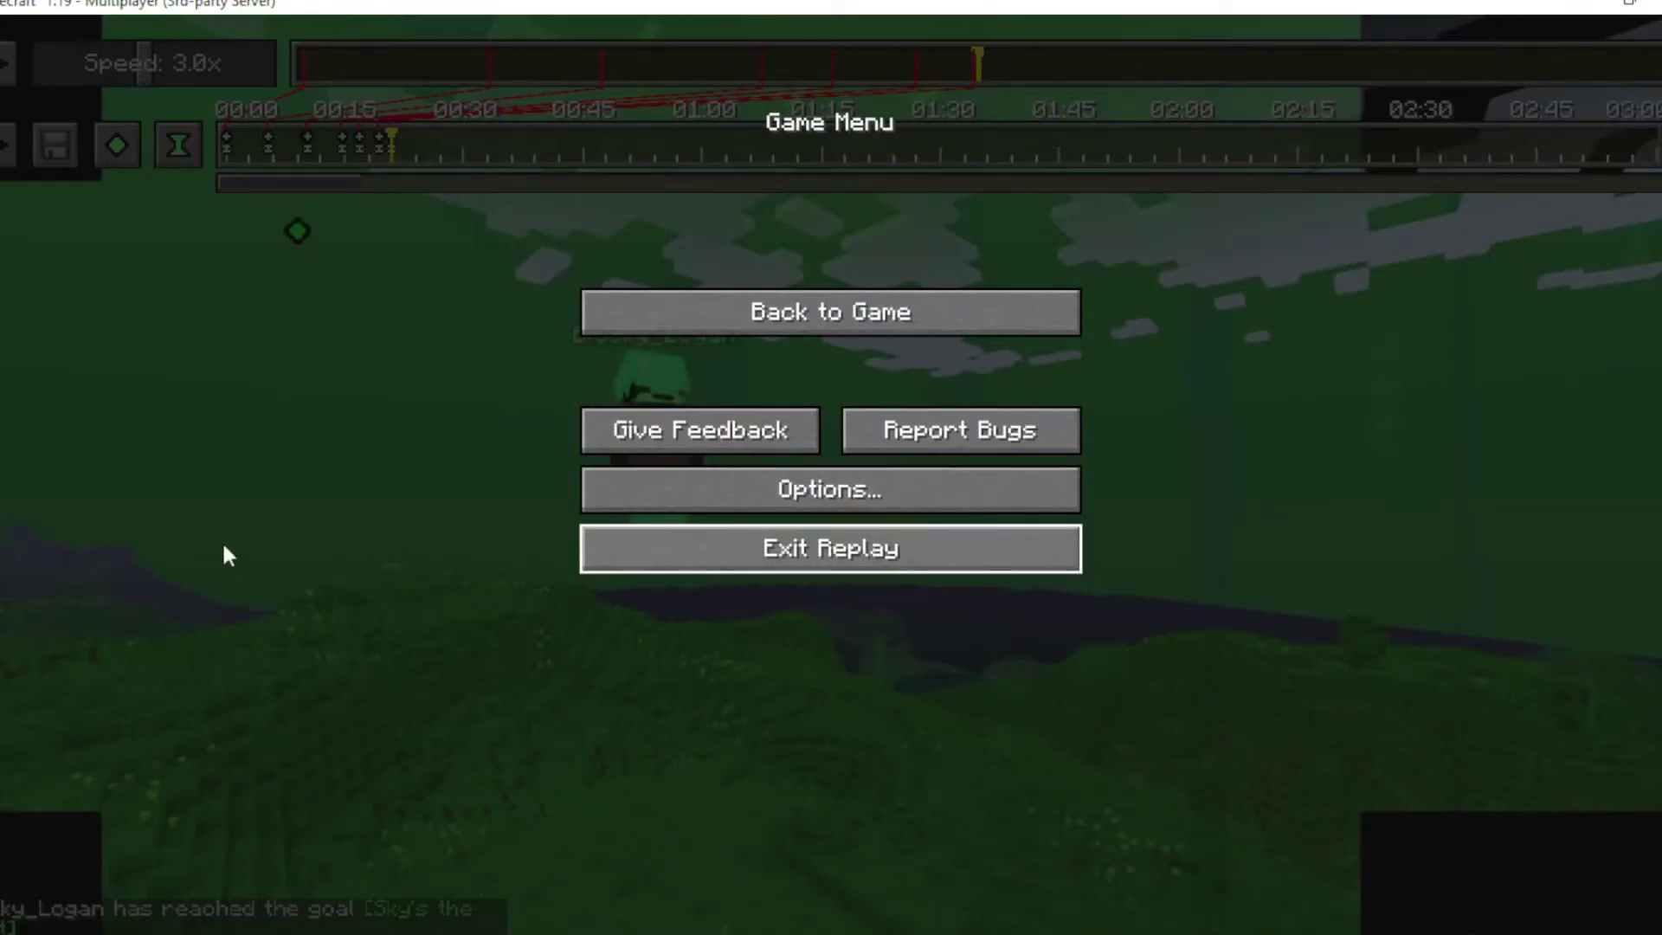
left_click(662, 570)
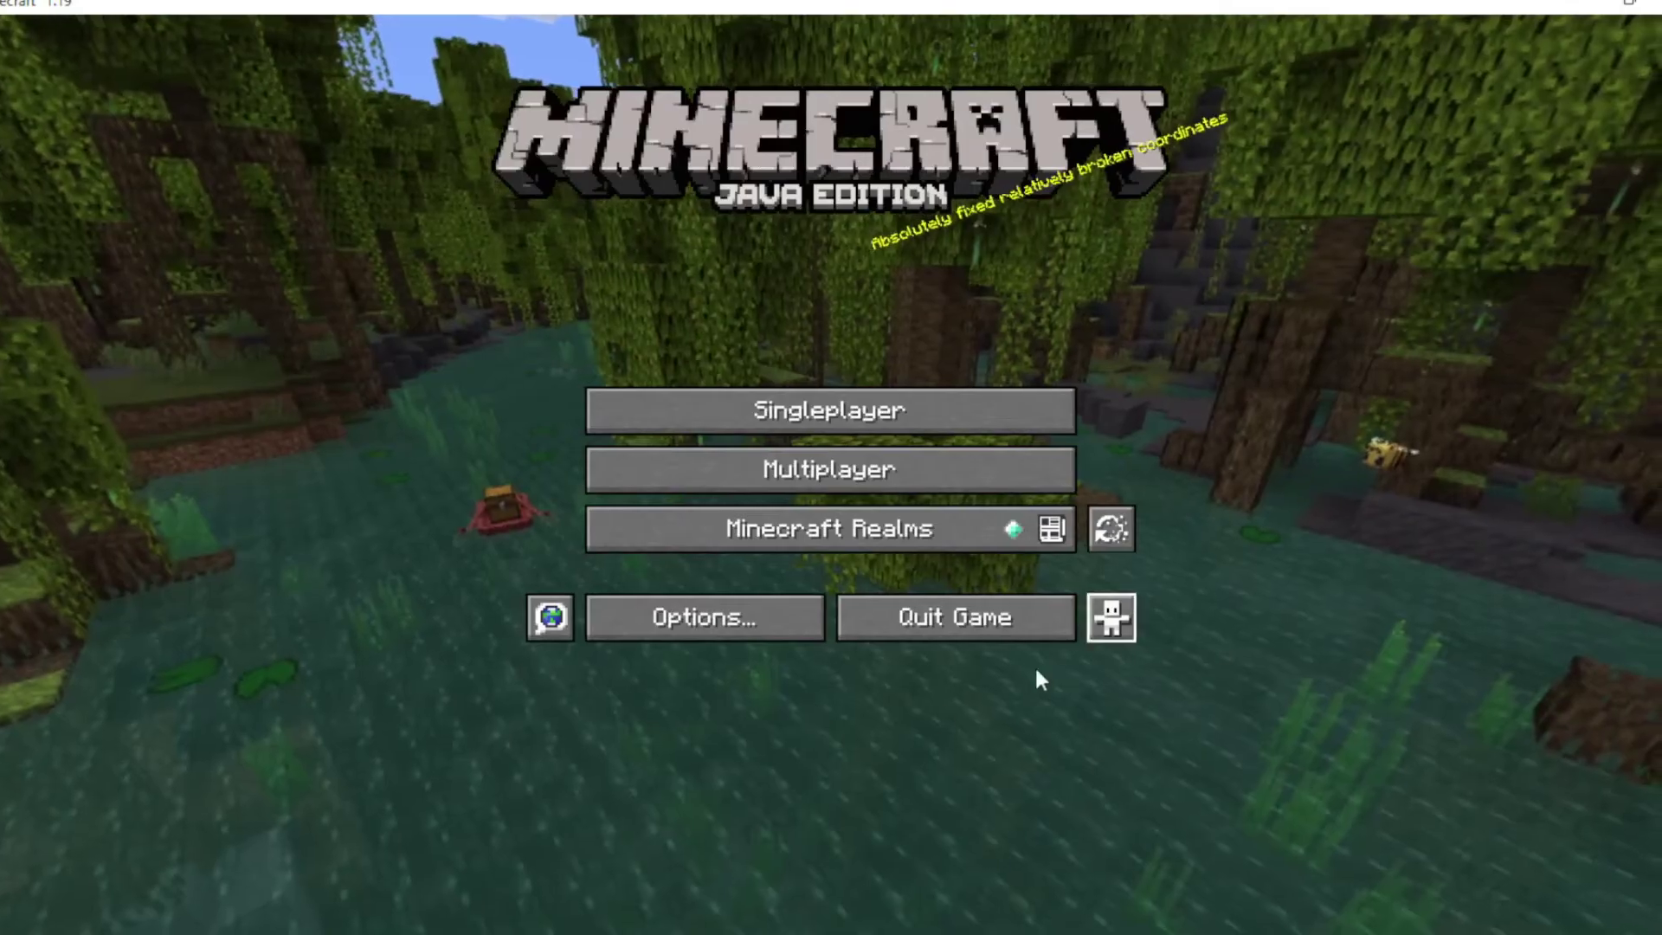
left_click(1109, 529)
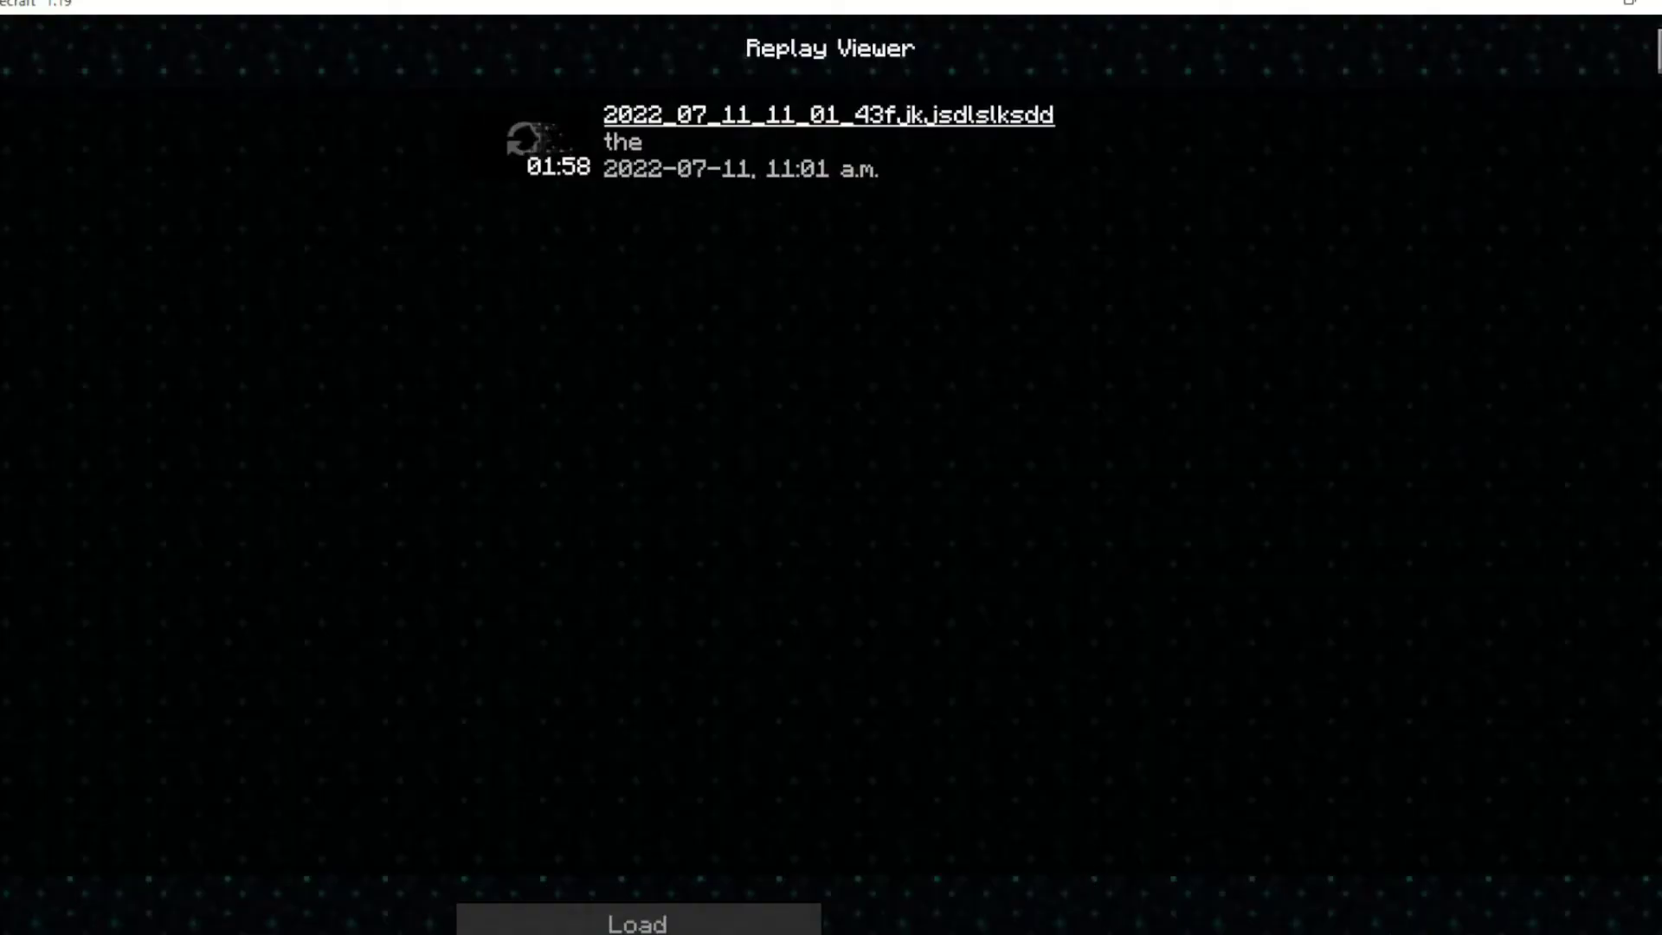
key("Escape")
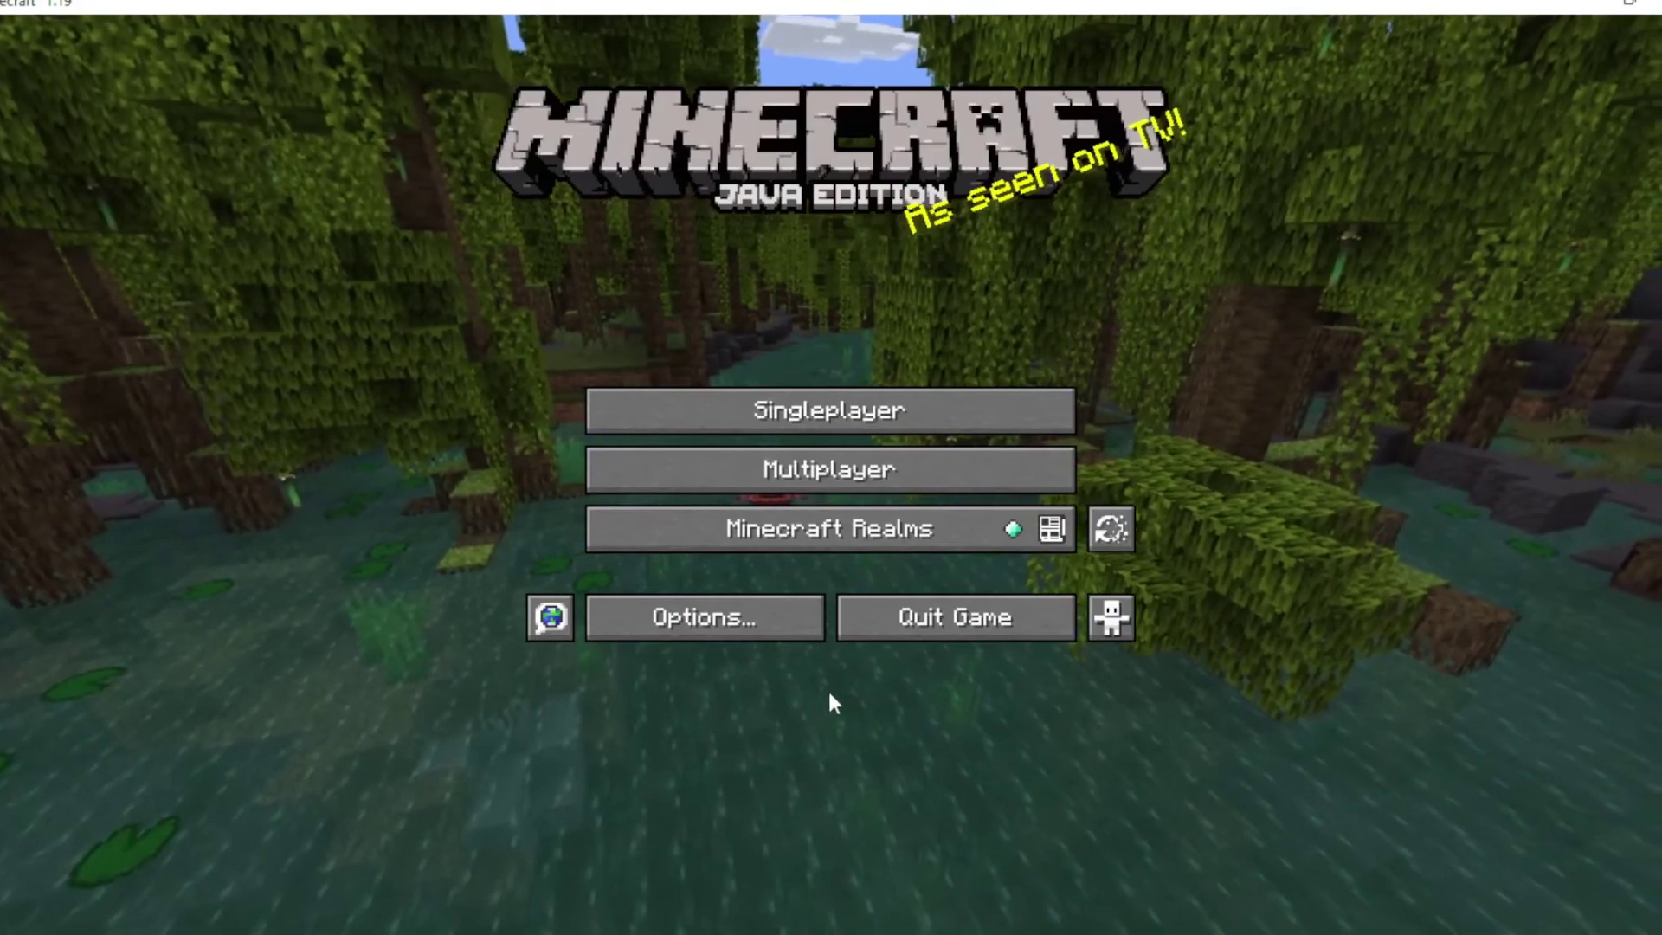